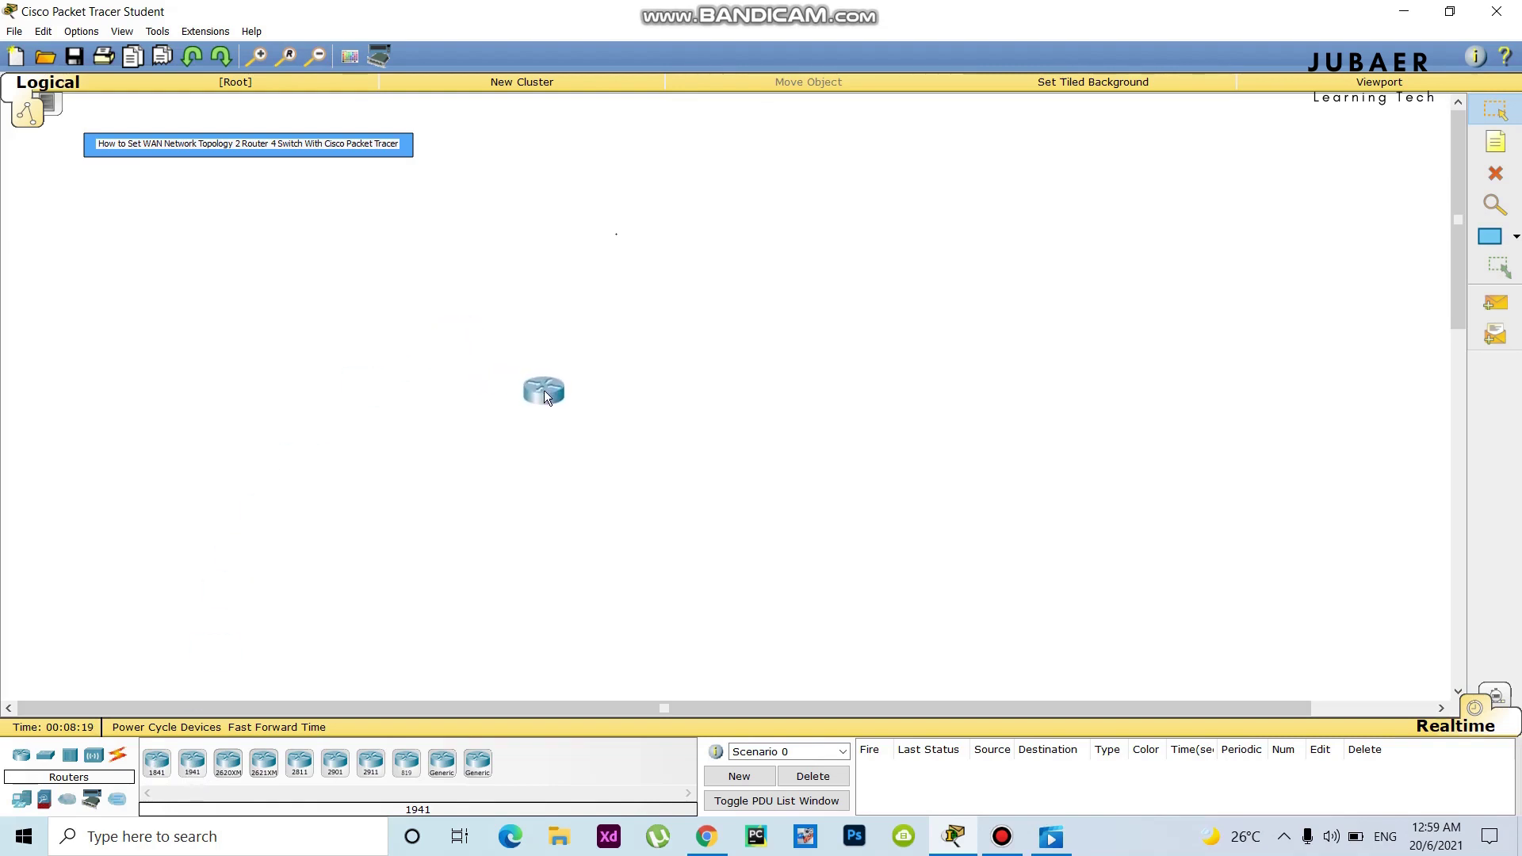
Step: Place two 1941 routers, Router0 and Router1, side by side on the canvas
click(544, 391)
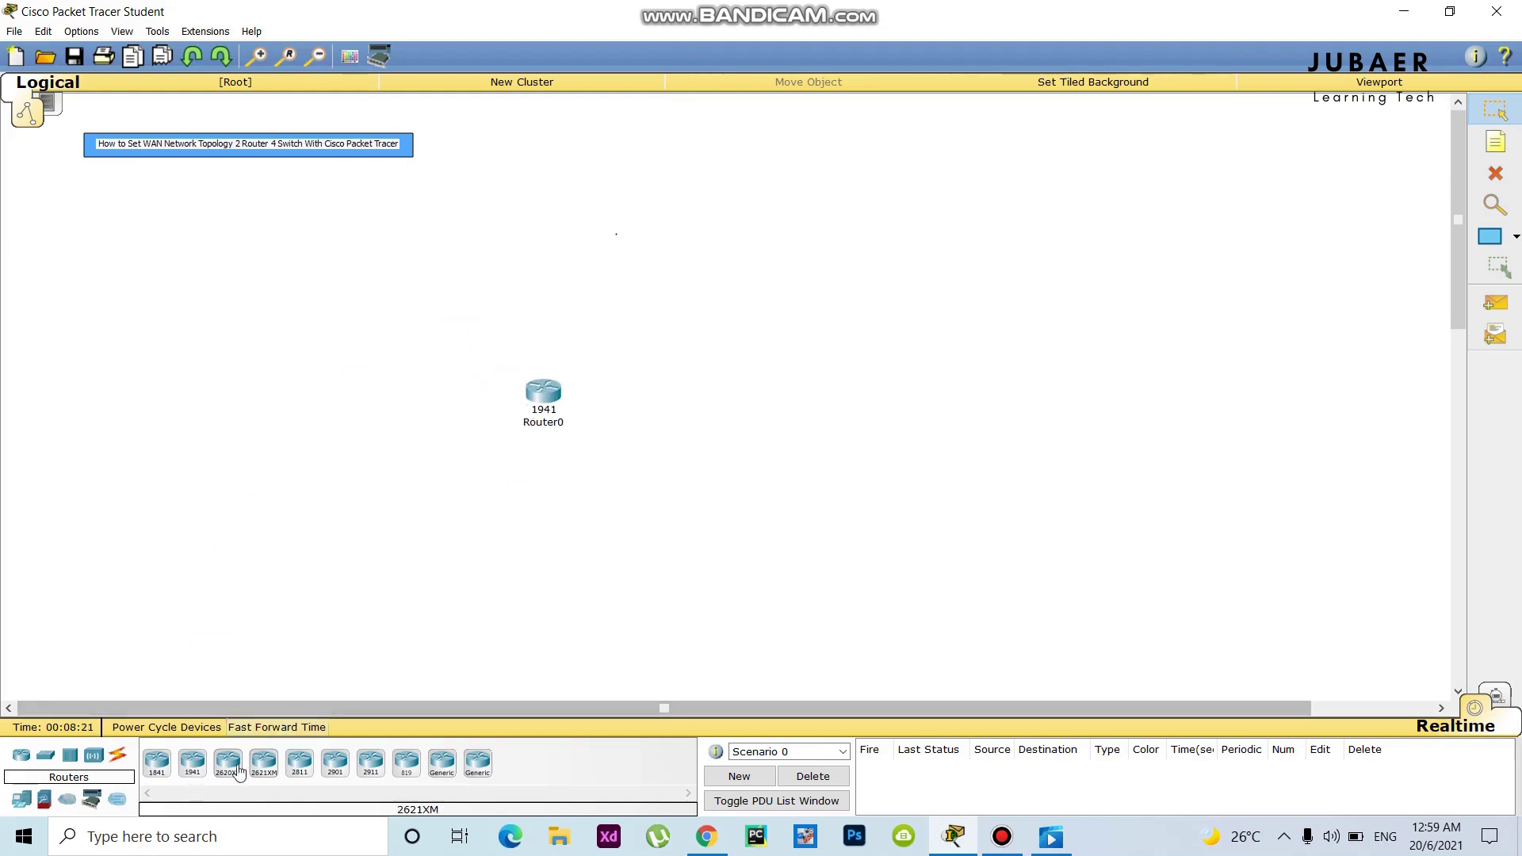
click(192, 765)
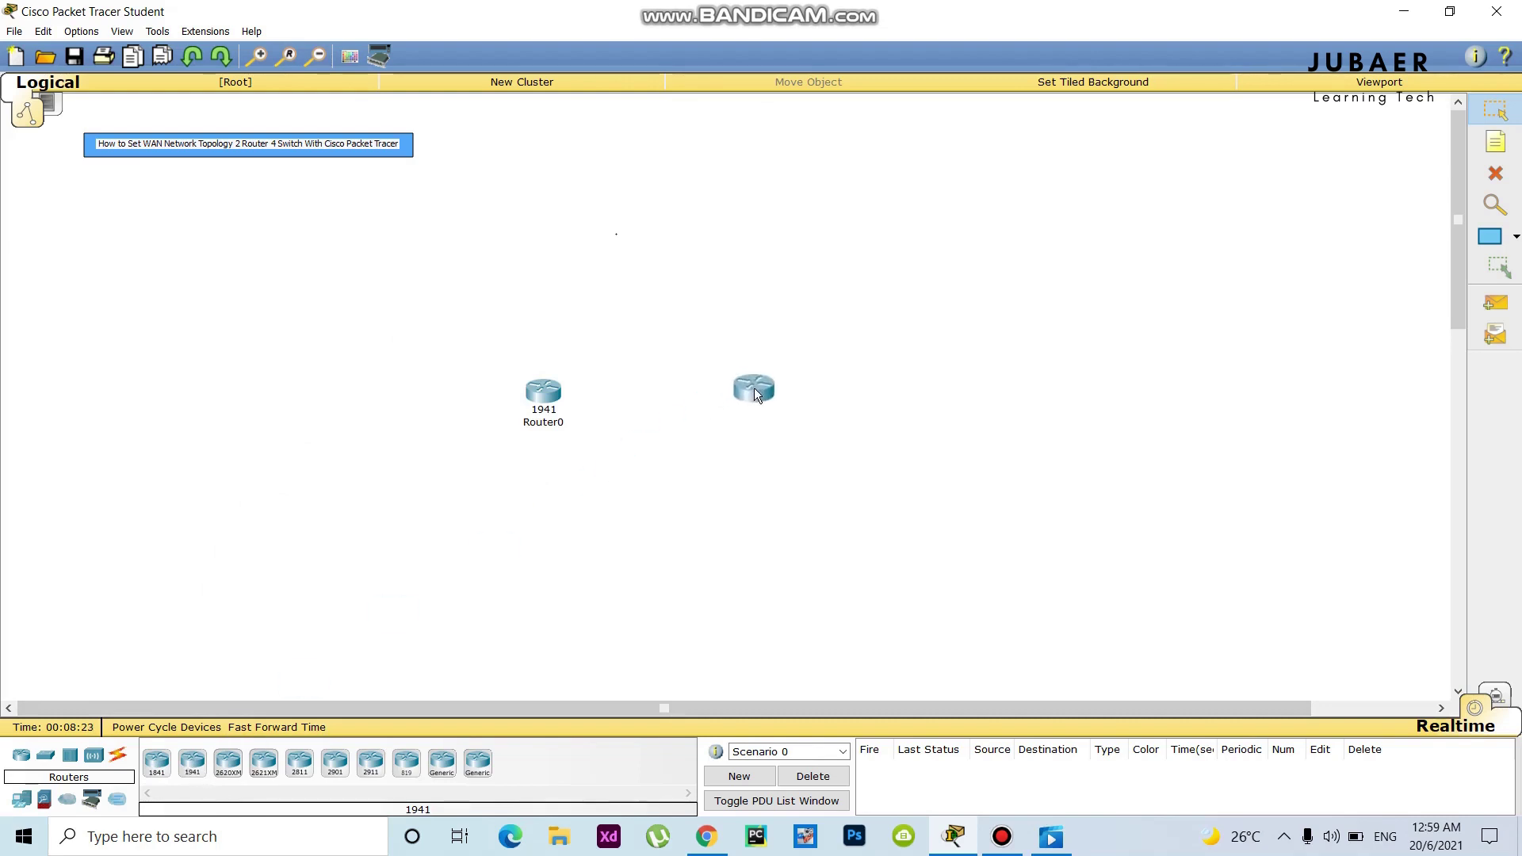
click(748, 400)
drag(747, 438, 741, 432)
click(901, 501)
Step: Add four 2950-24 switches, two to the left of Router0 and two to the right of Router1
click(44, 758)
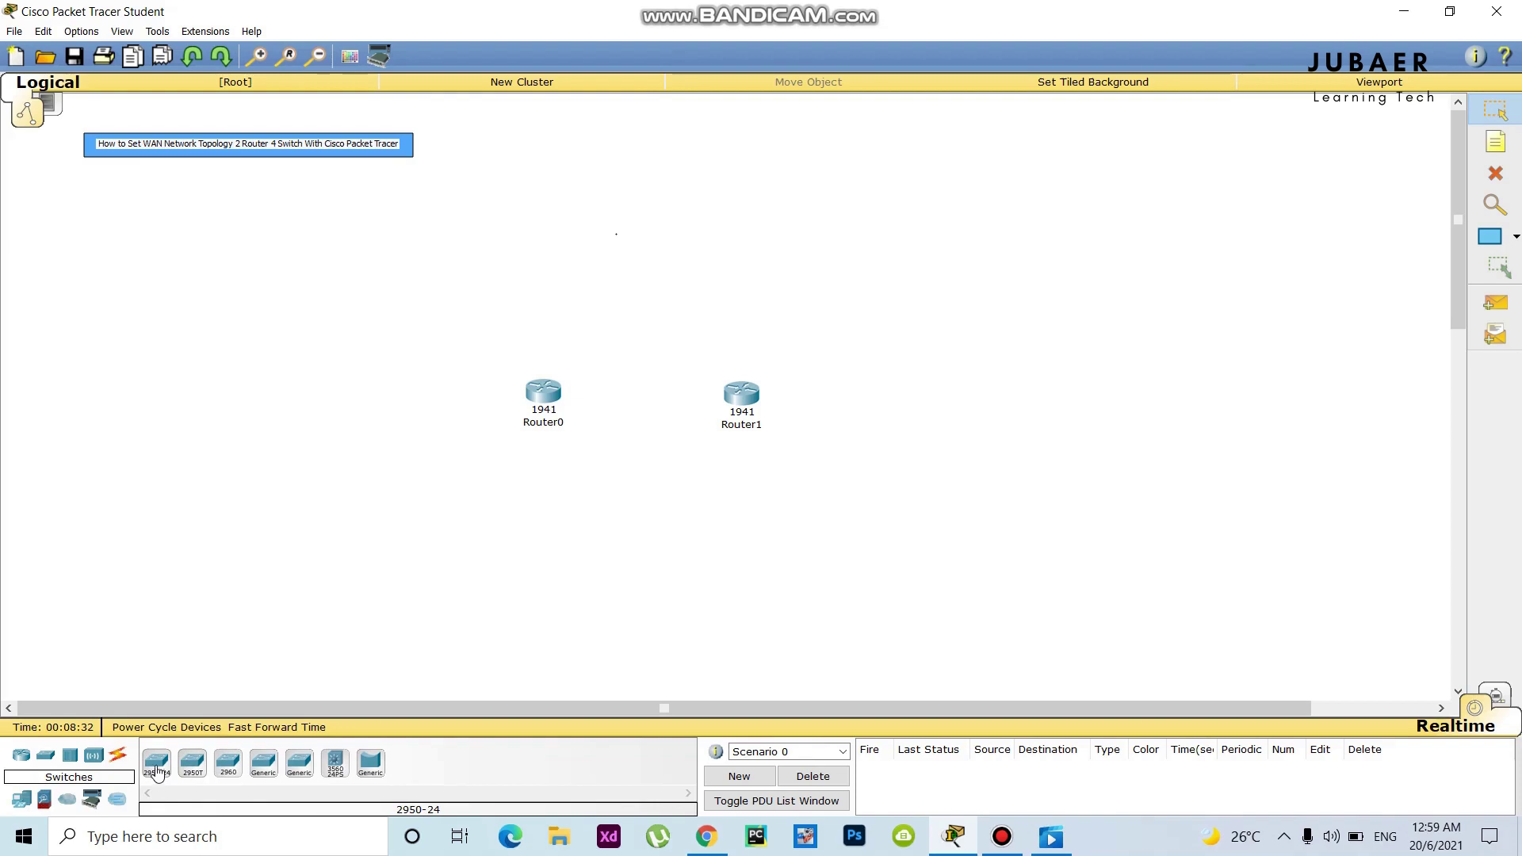
drag(158, 774, 412, 325)
drag(157, 765, 413, 490)
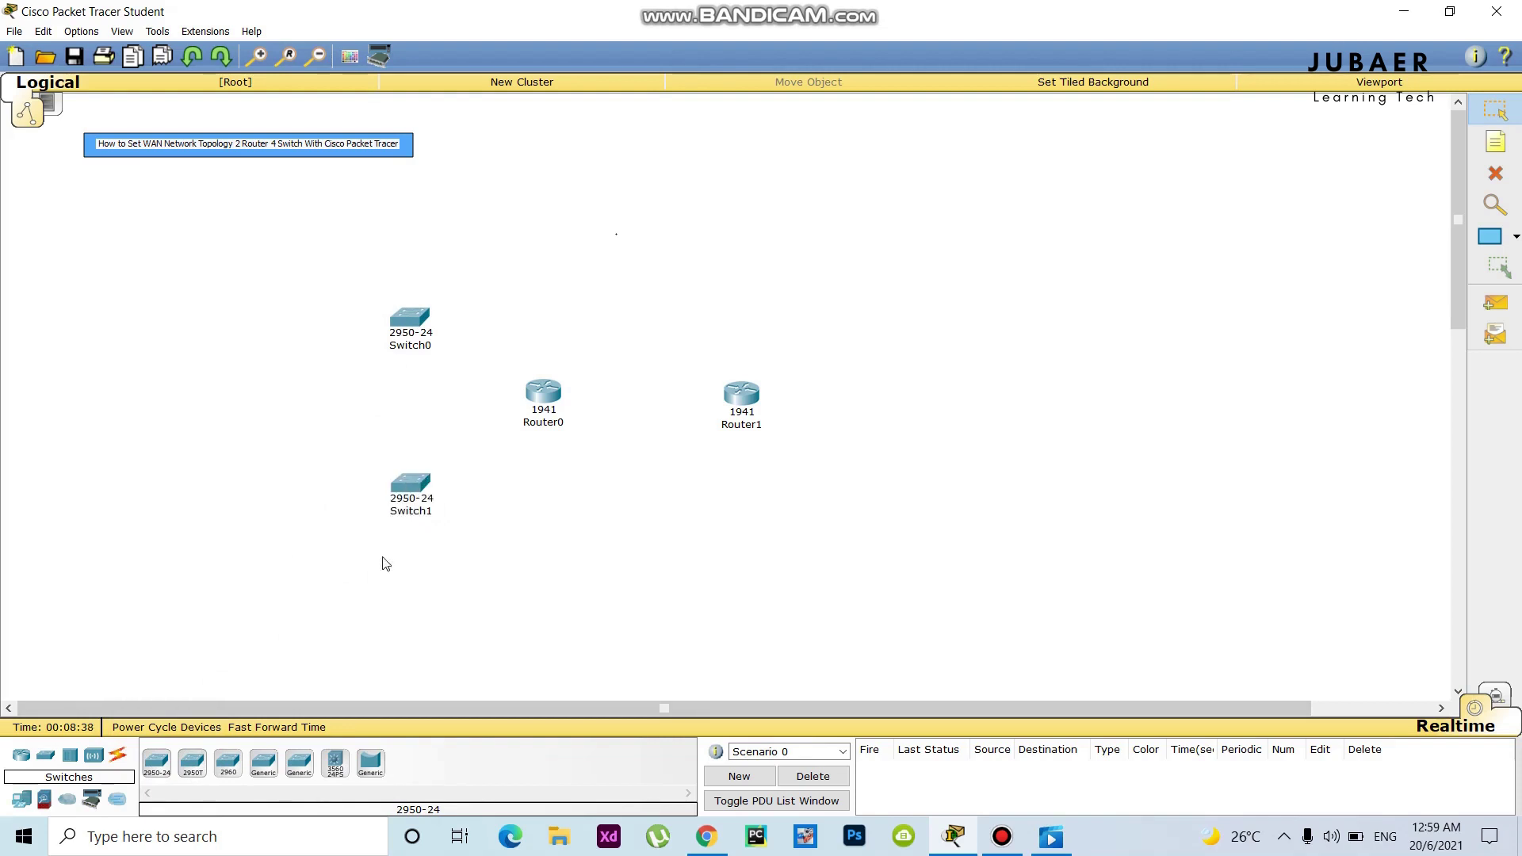
drag(156, 766, 902, 313)
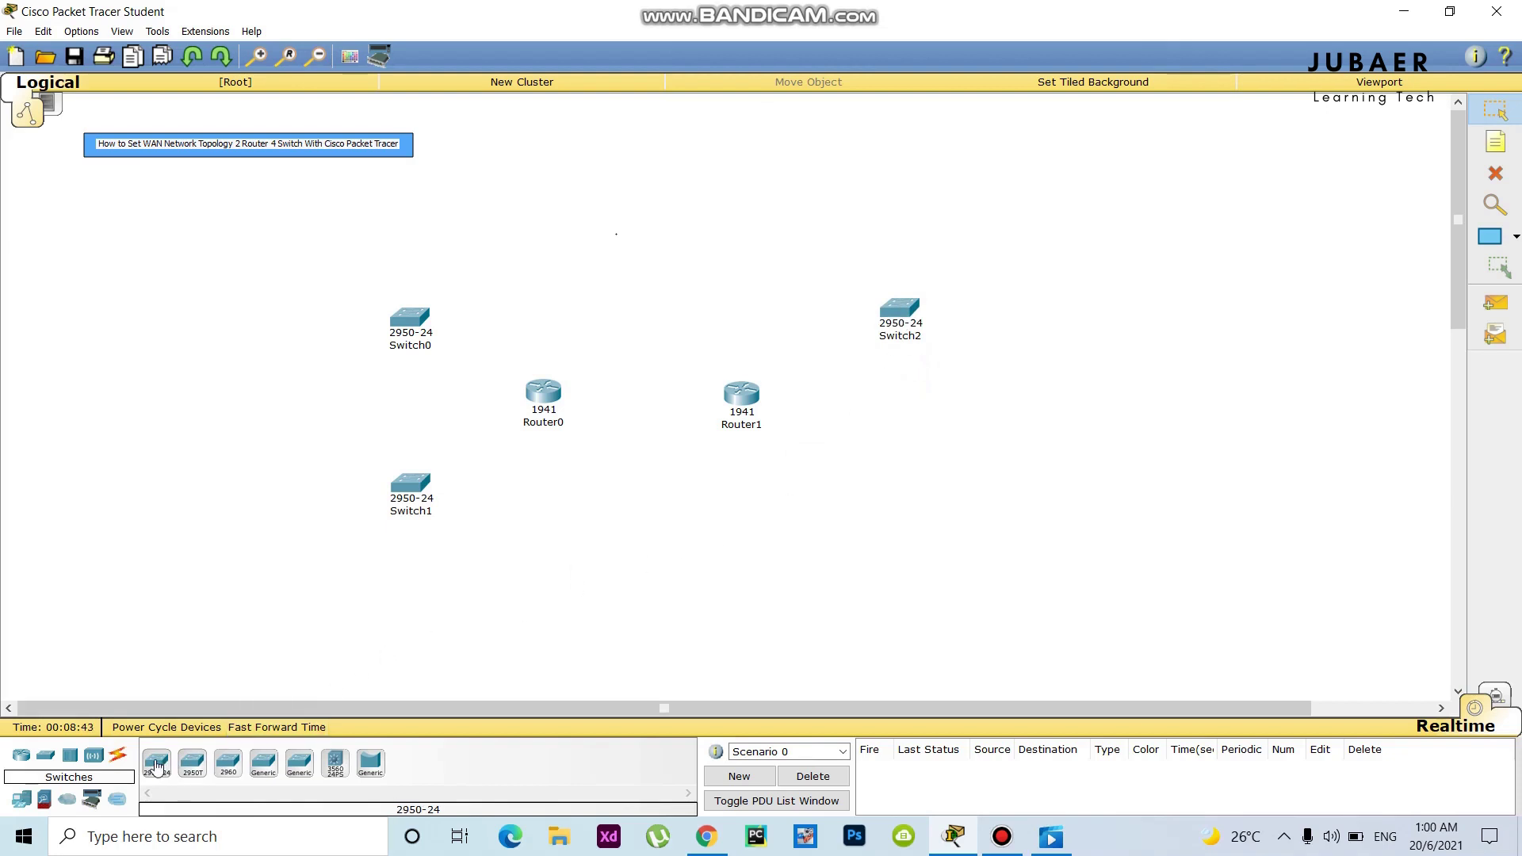
drag(156, 765, 901, 485)
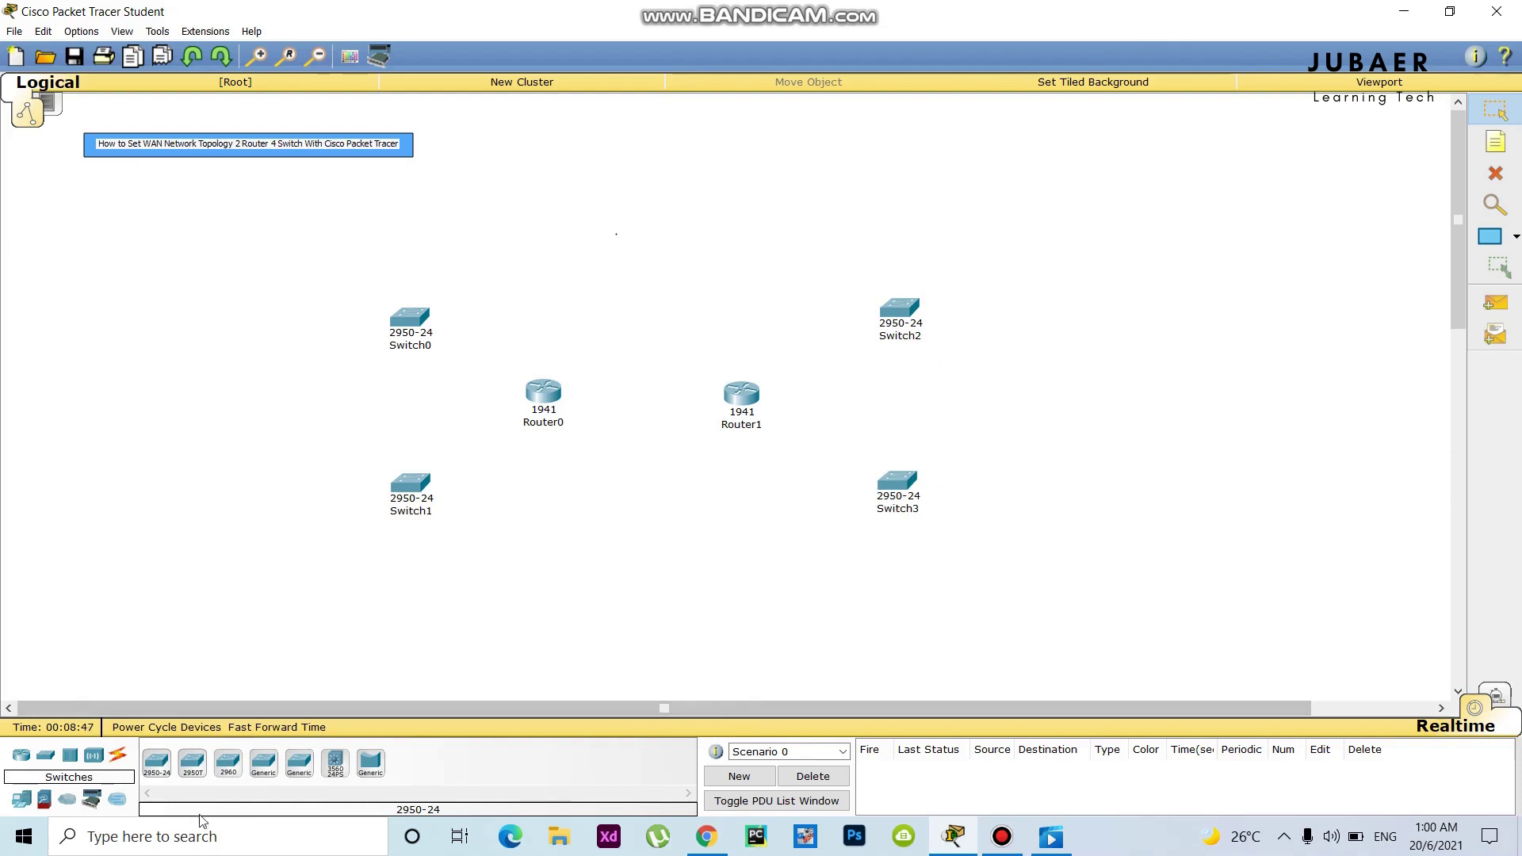
click(21, 800)
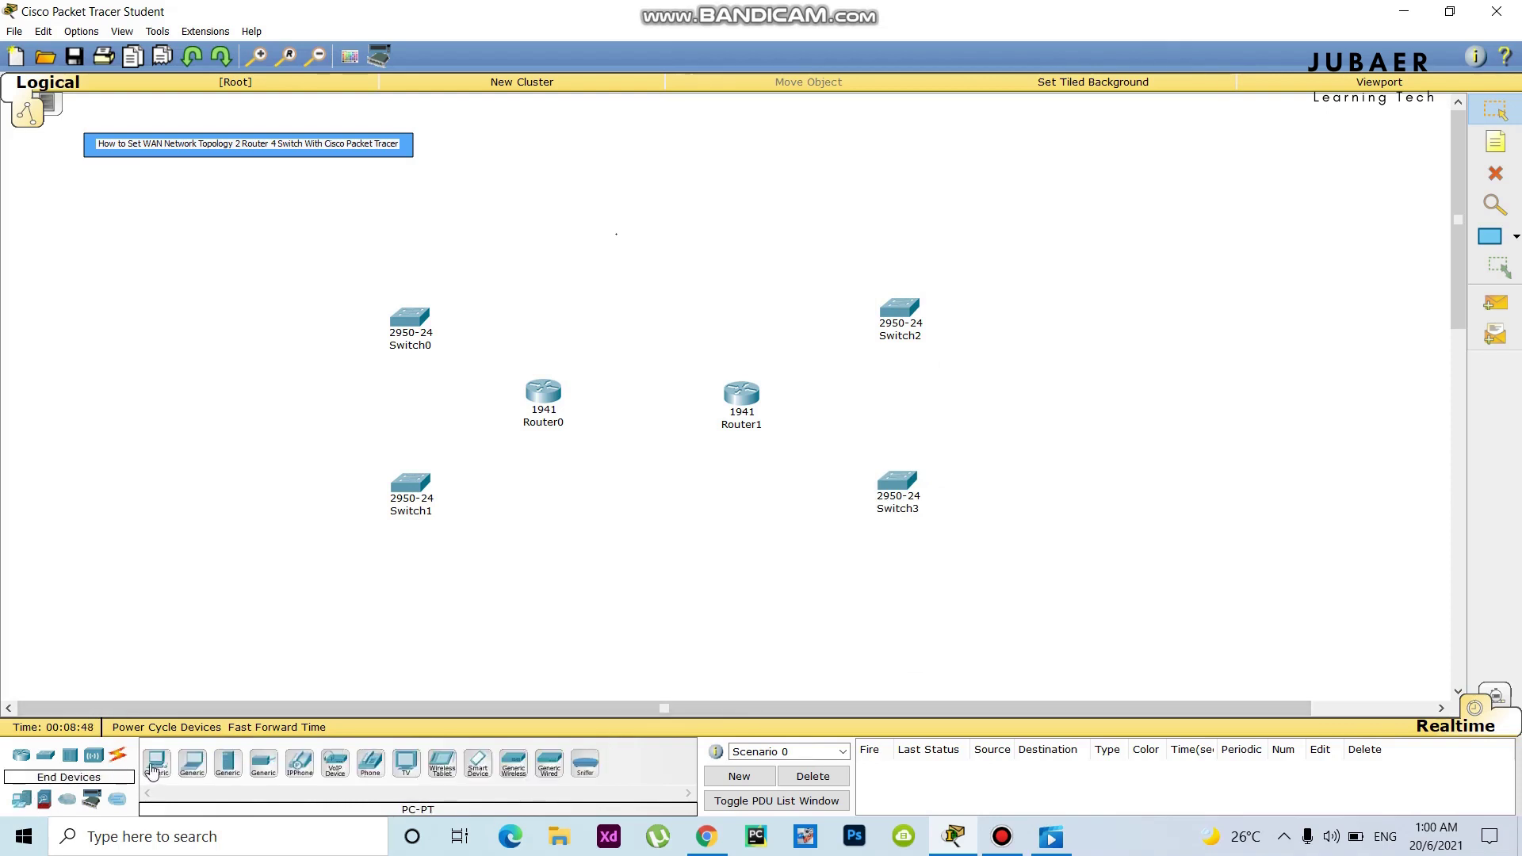
Step: Add PC0, PC1 and PC2 as PC-PT computers beside Switch1
drag(153, 769, 310, 467)
drag(156, 765, 240, 517)
drag(302, 469, 312, 477)
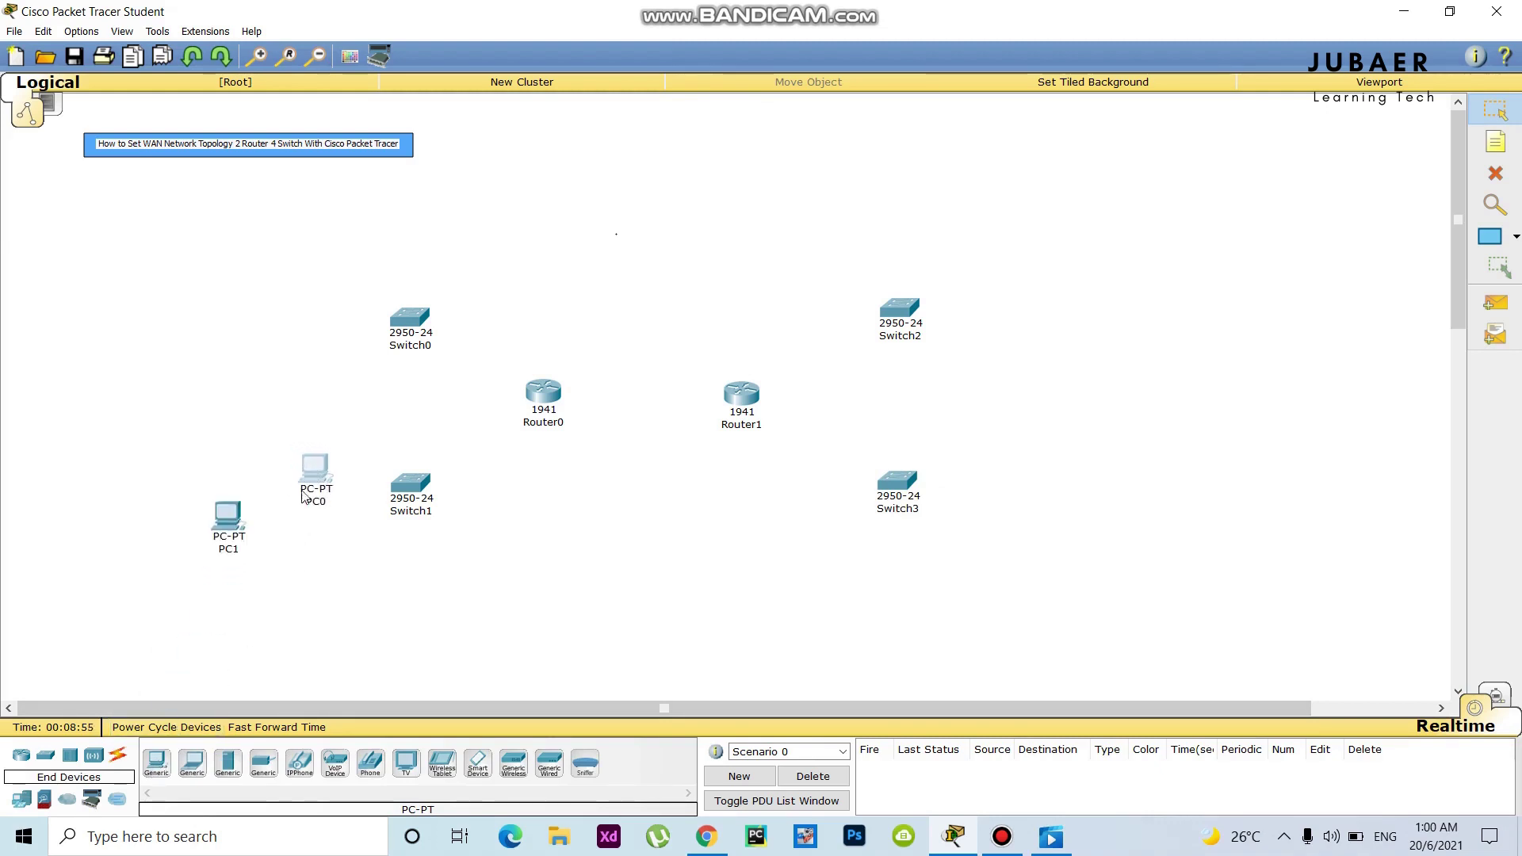
drag(229, 519, 243, 508)
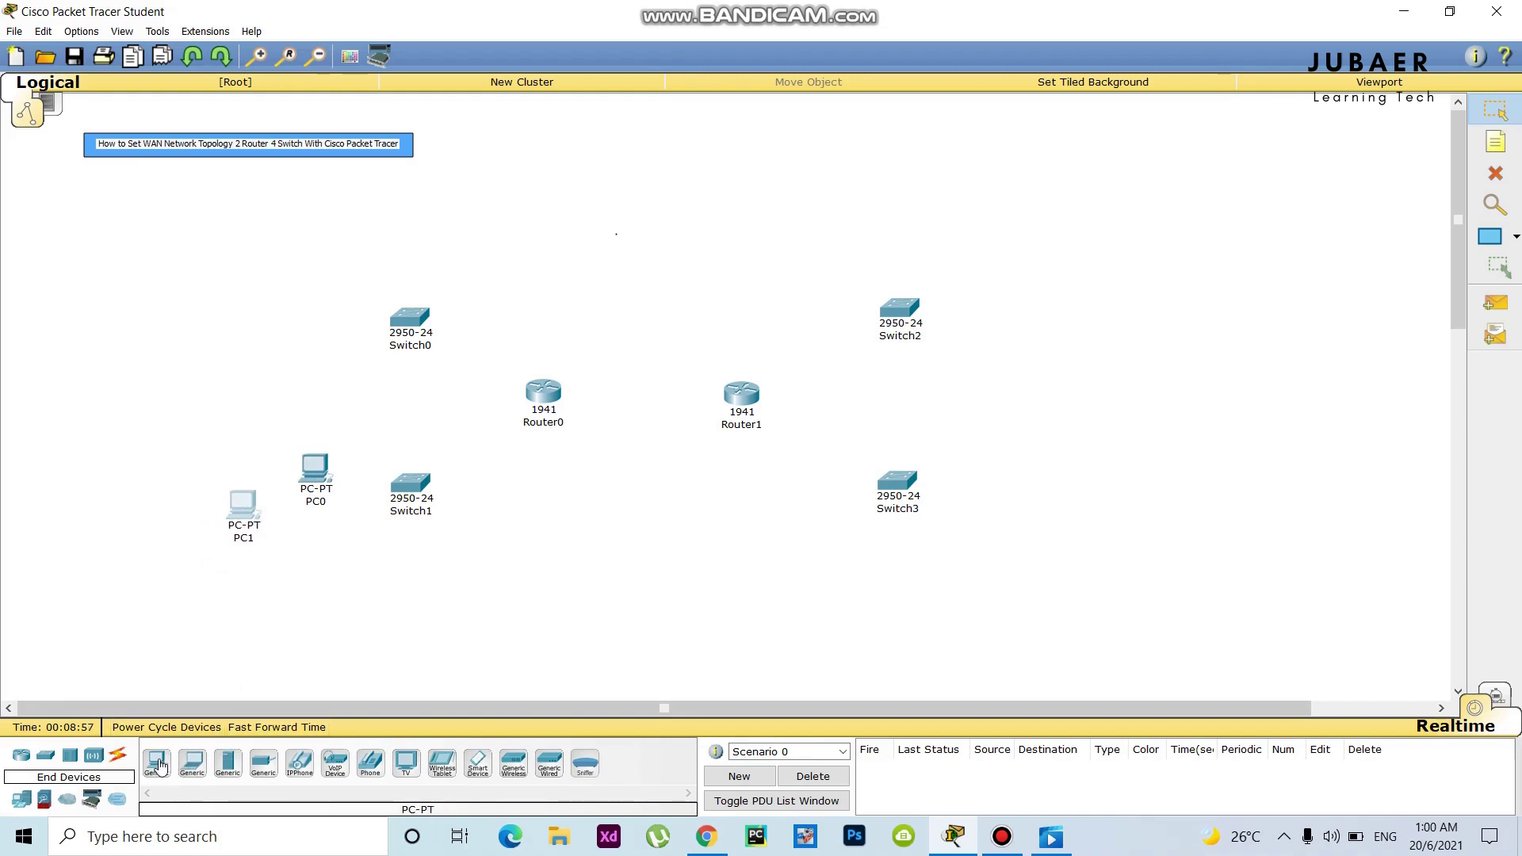
drag(156, 765, 326, 547)
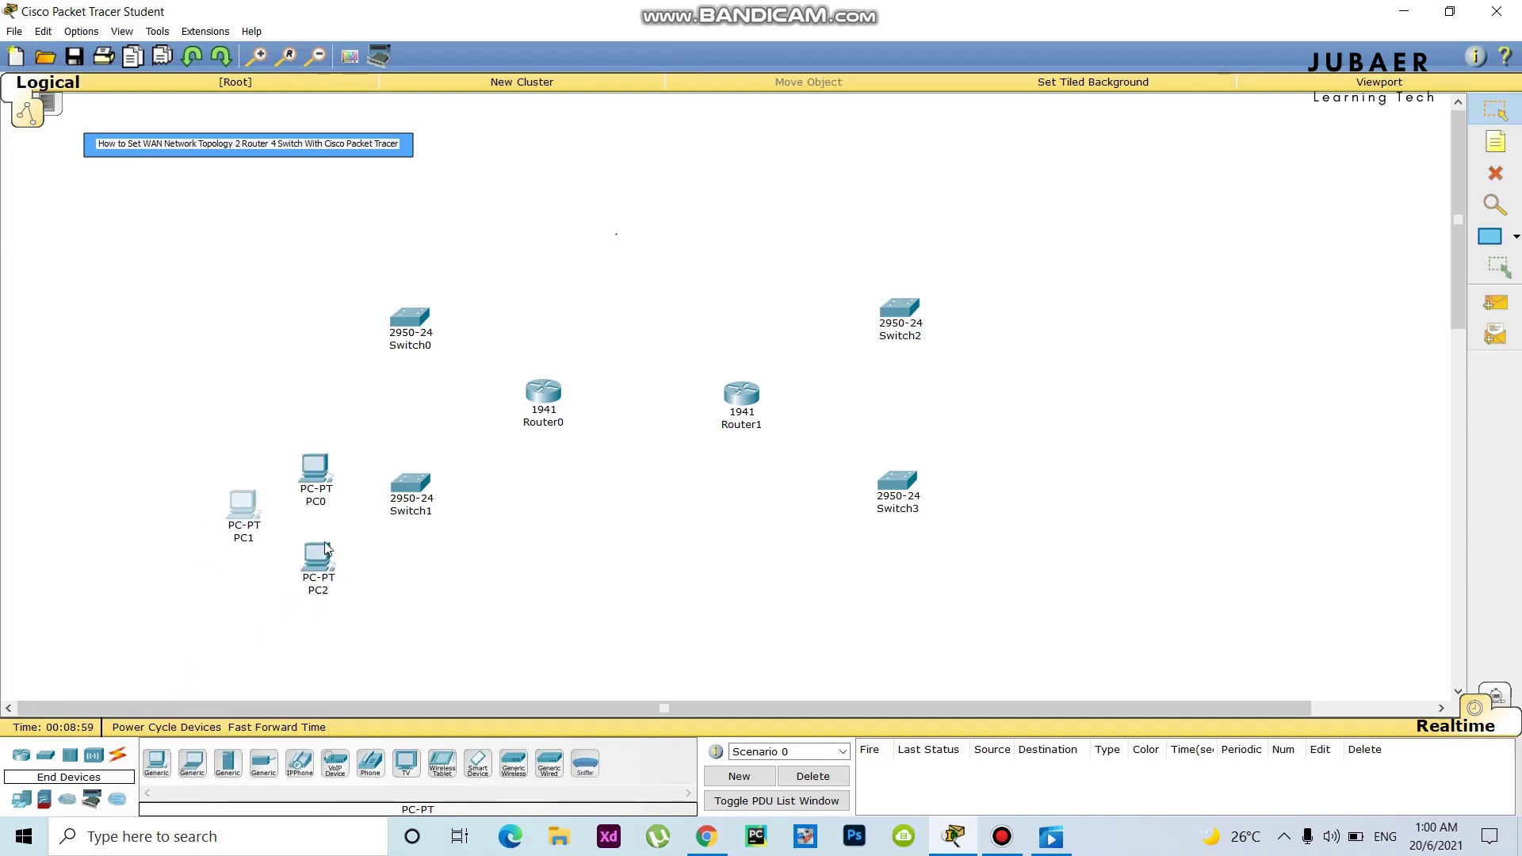
drag(315, 476, 317, 462)
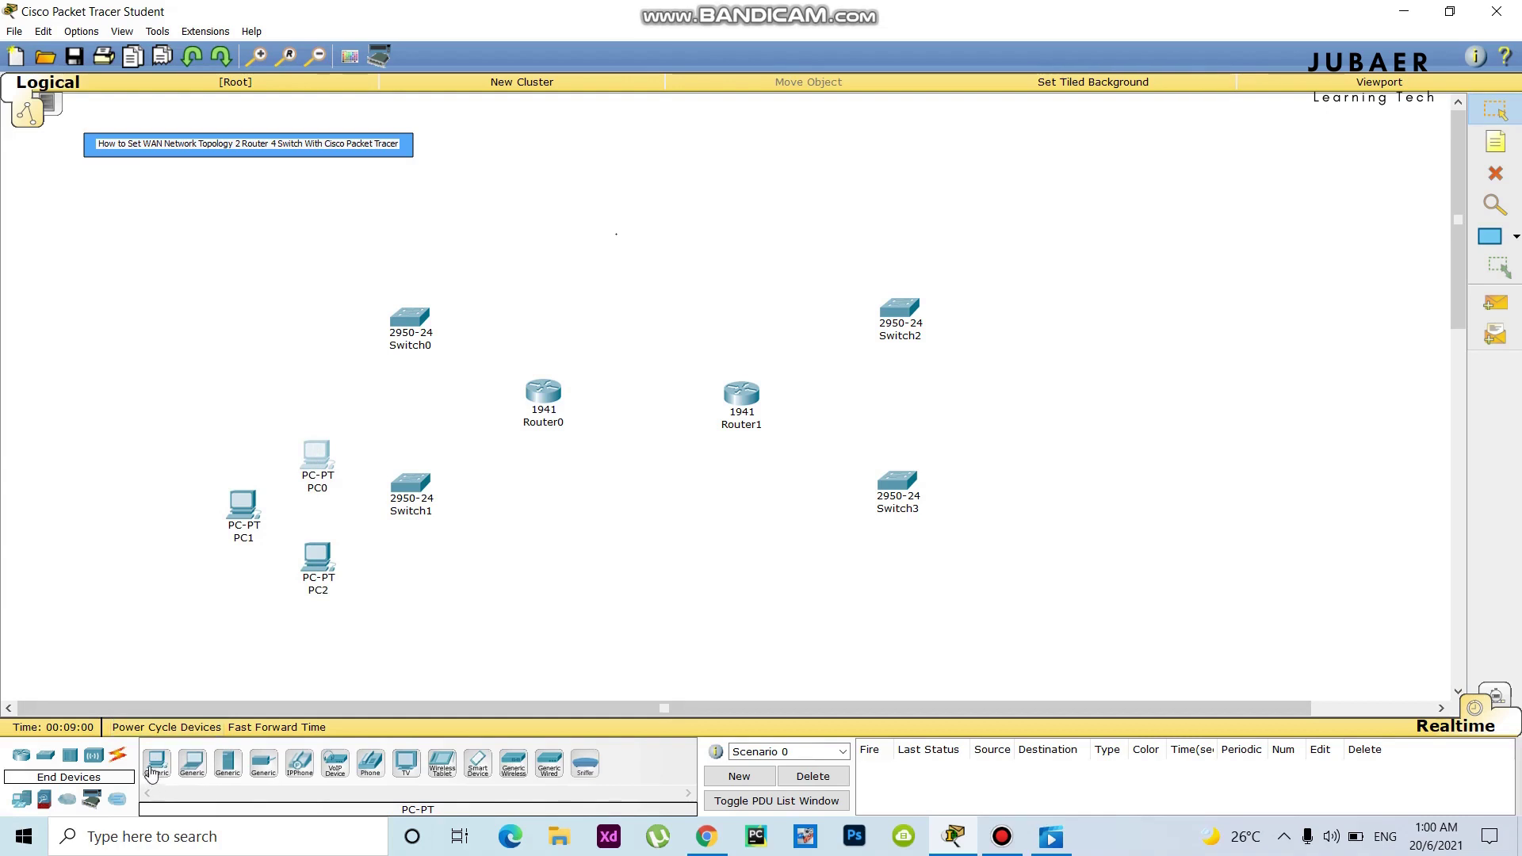
Step: Add more PC-PT computers beside Switch0, Switch2 and Switch3
drag(156, 764, 321, 281)
drag(156, 763, 321, 366)
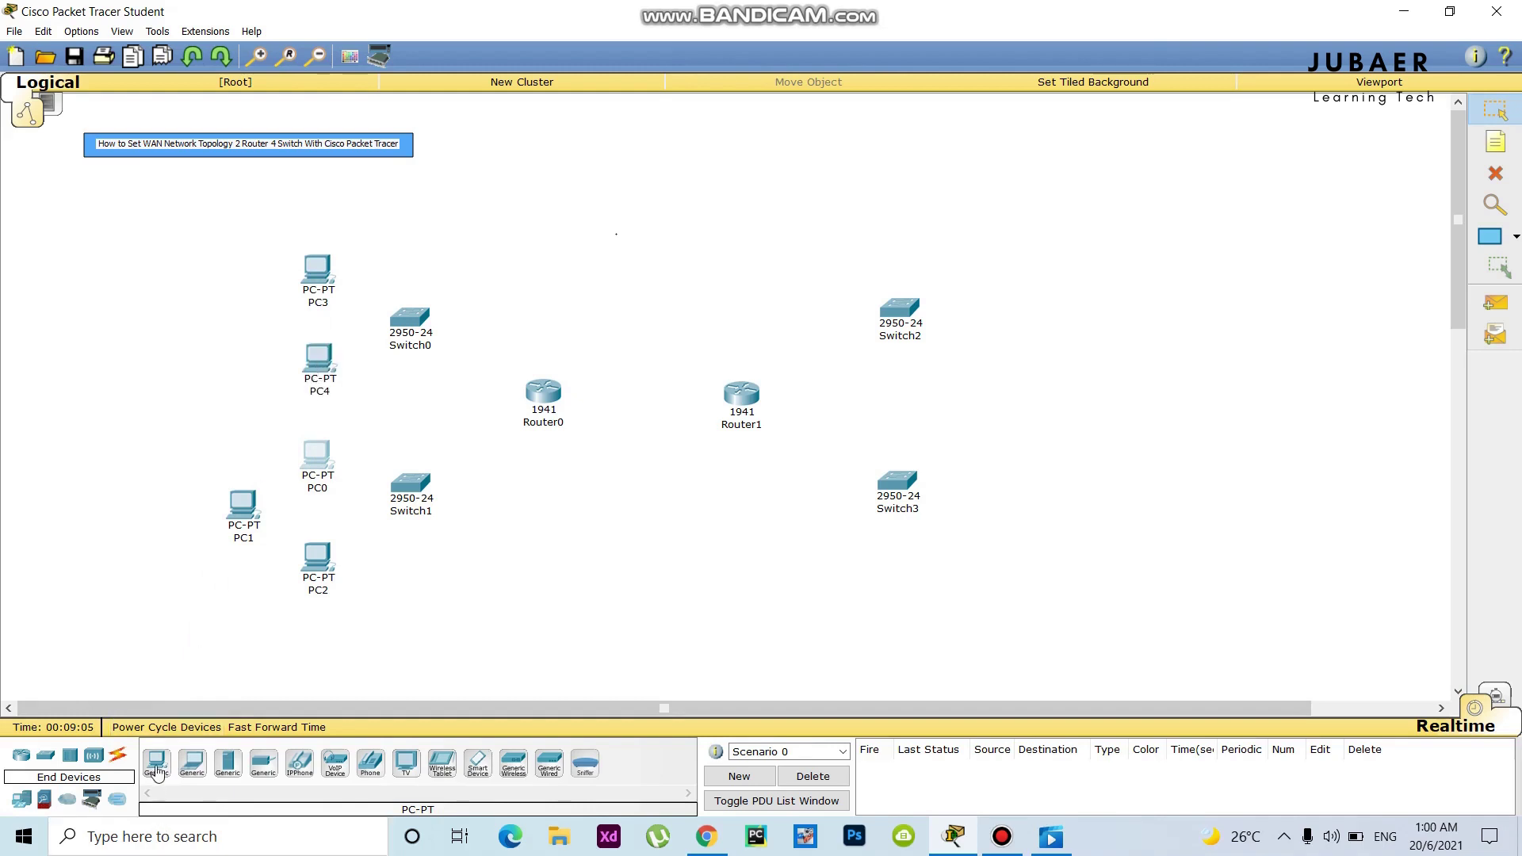
drag(158, 767, 989, 261)
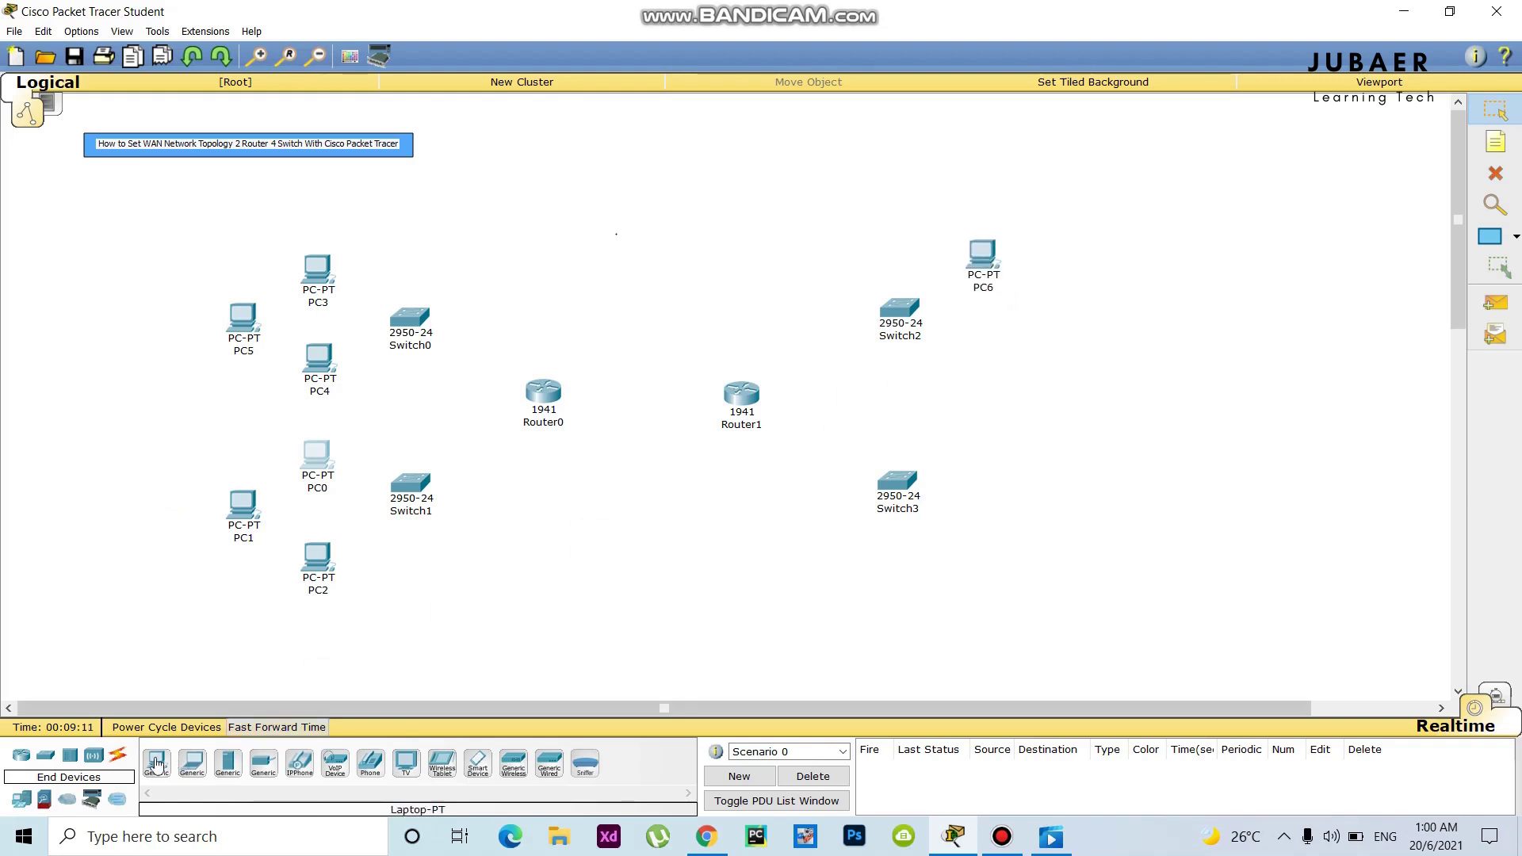
drag(156, 766, 988, 343)
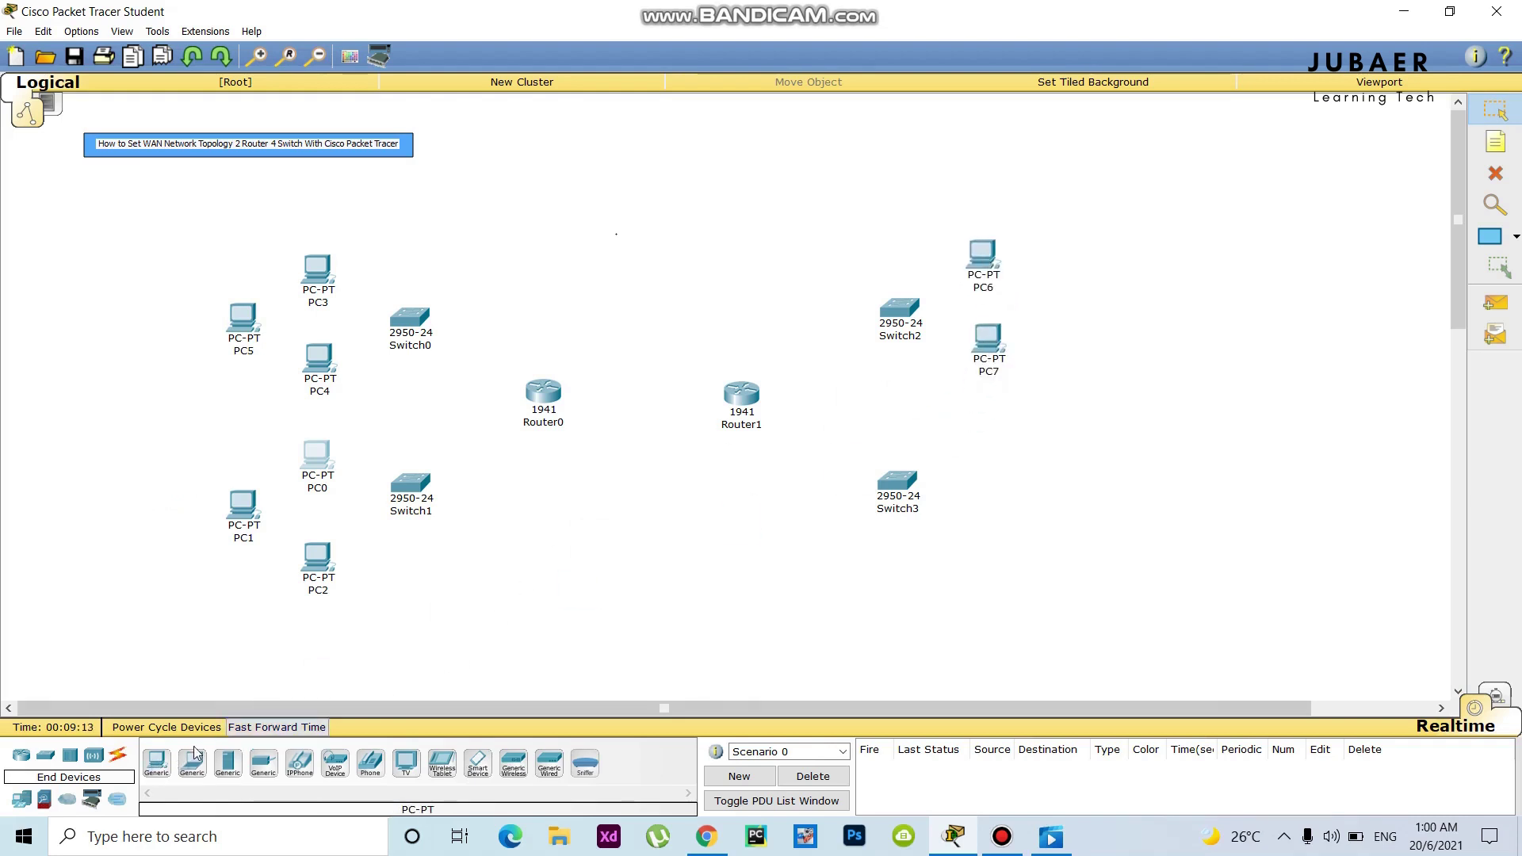
drag(156, 763, 1081, 281)
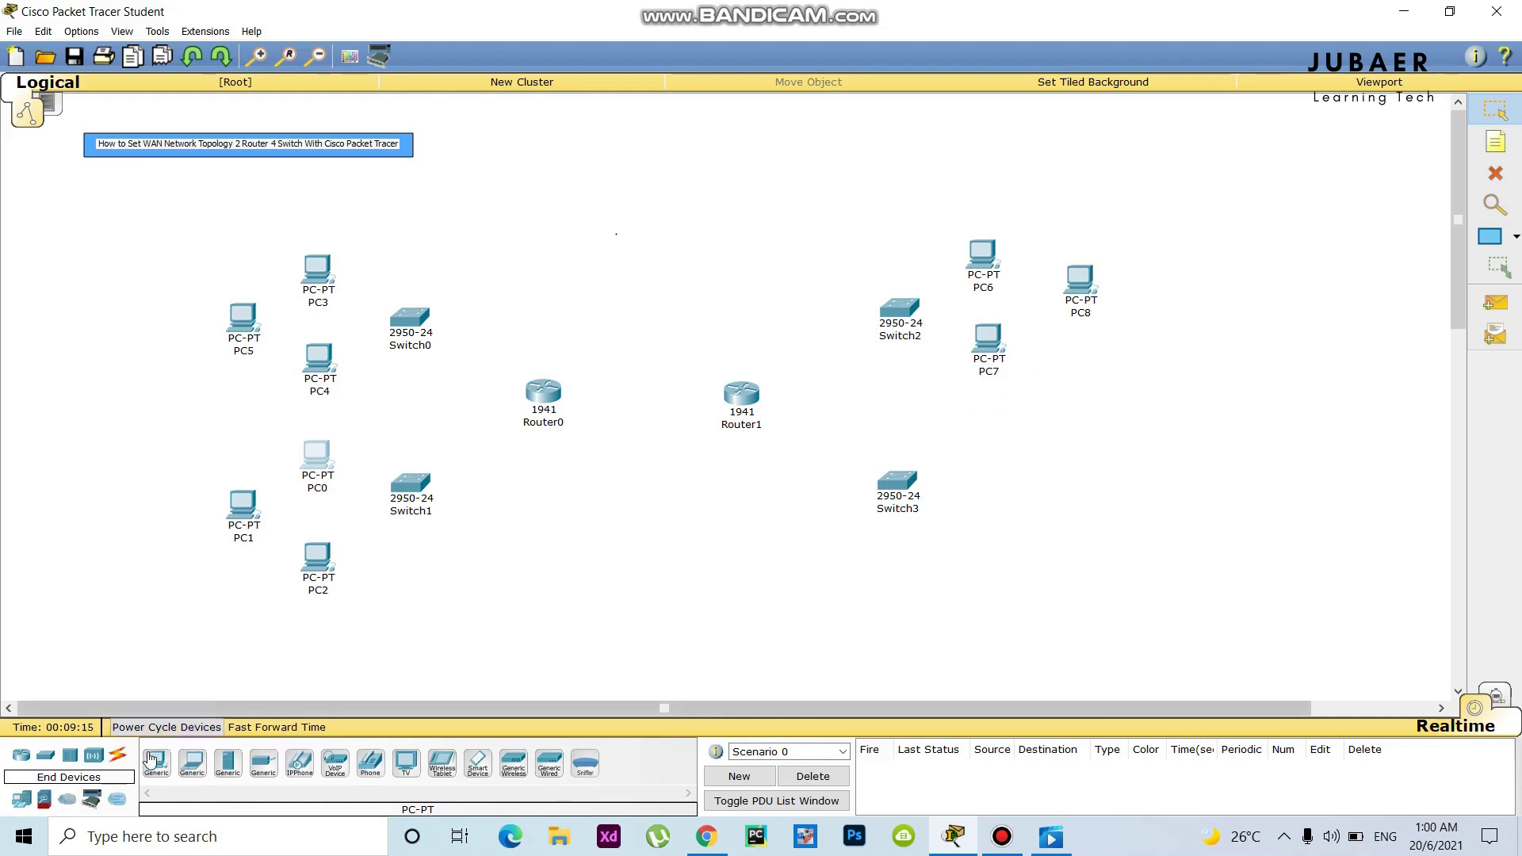
drag(151, 759, 1009, 458)
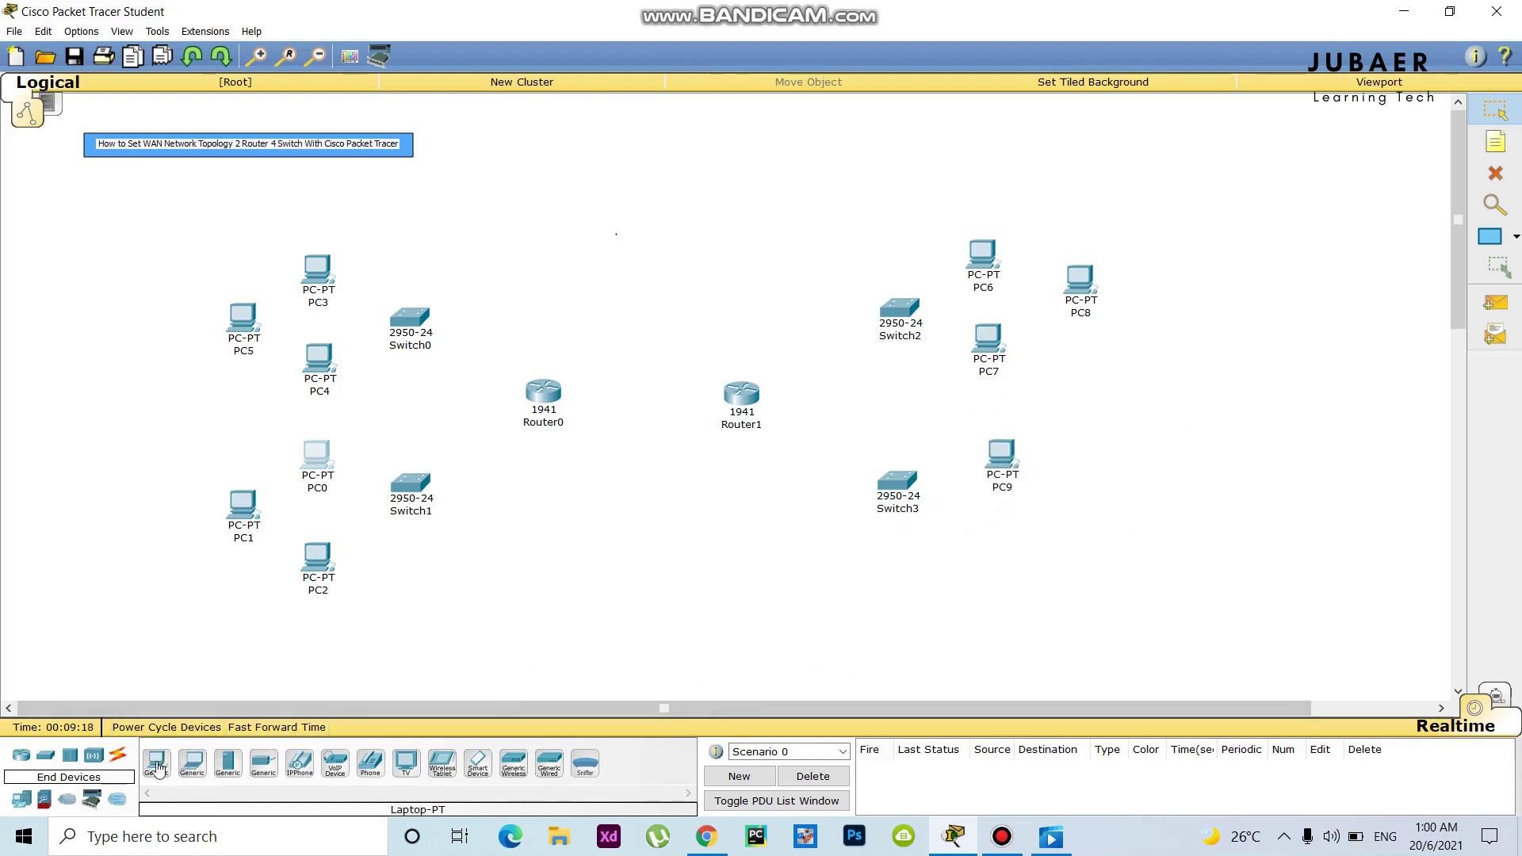
drag(159, 767, 1105, 488)
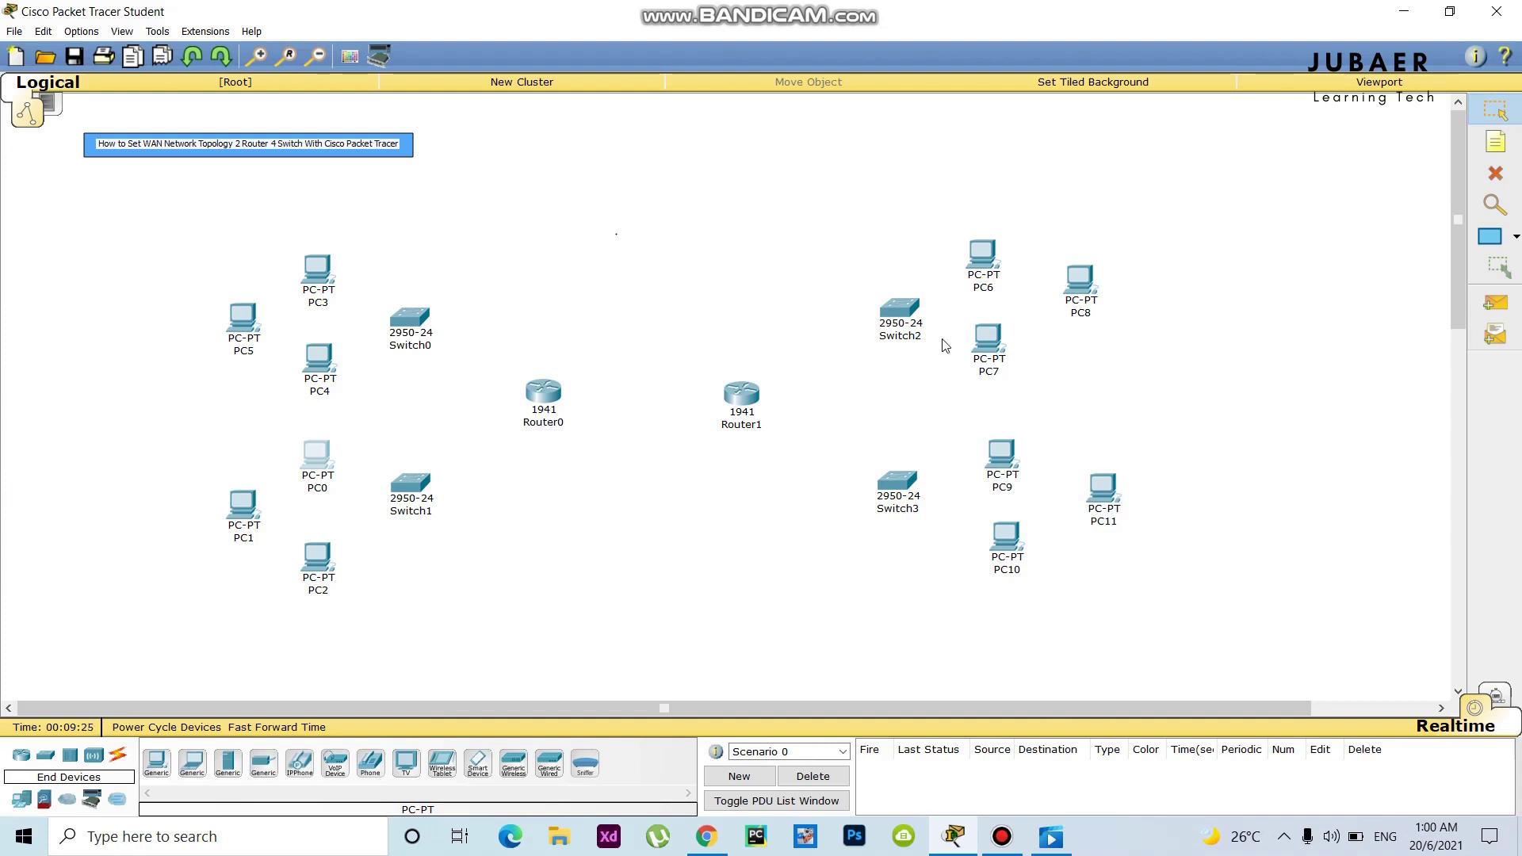
Step: Connect PC5's FastEthernet0 to Switch0 FastEthernet0/1 with a copper straight-through cable
click(117, 756)
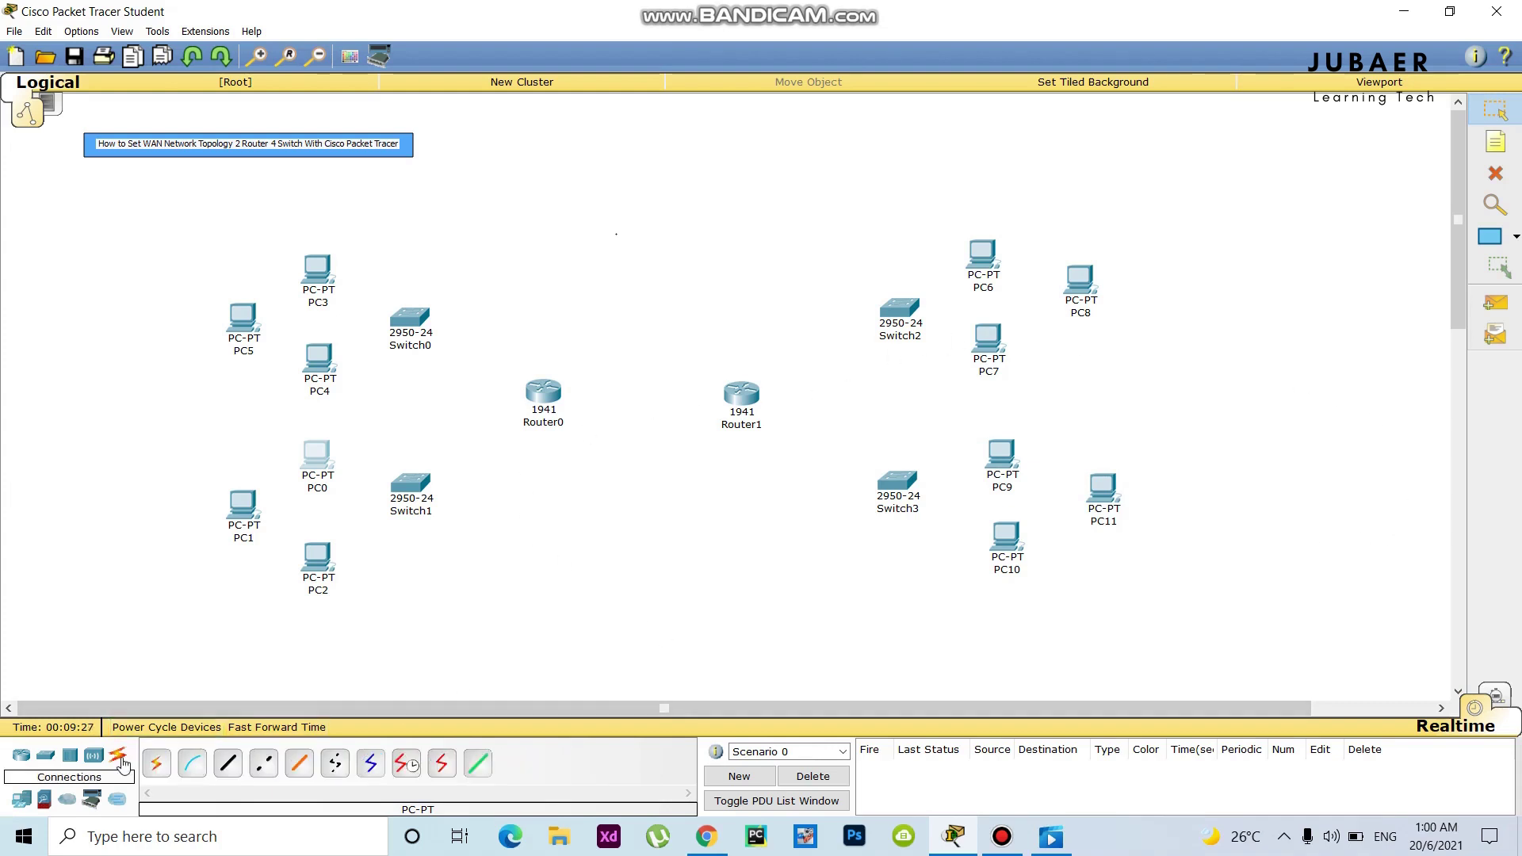
click(230, 766)
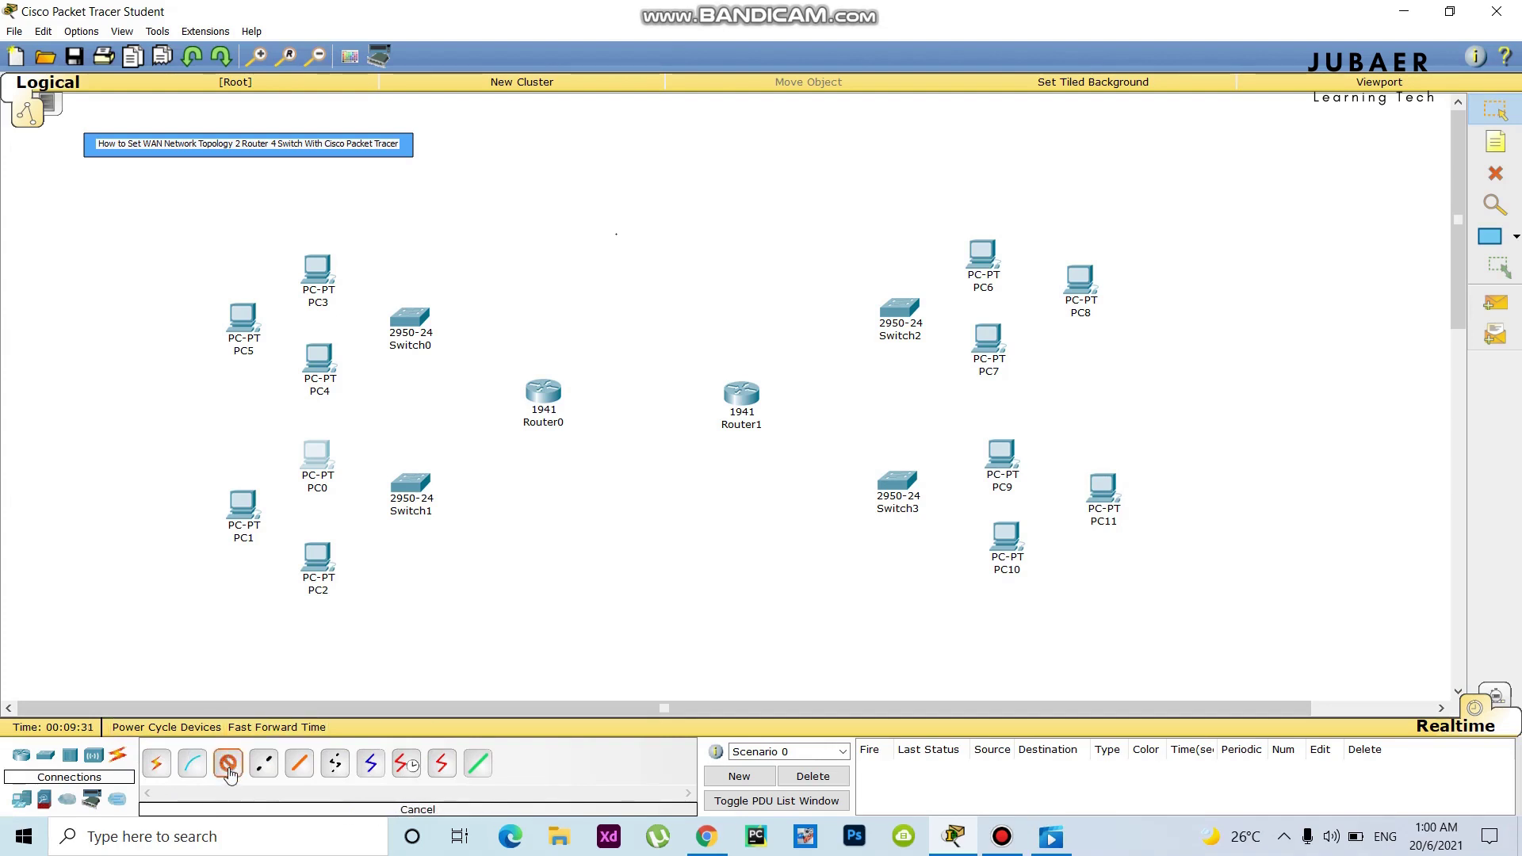
click(247, 317)
click(360, 344)
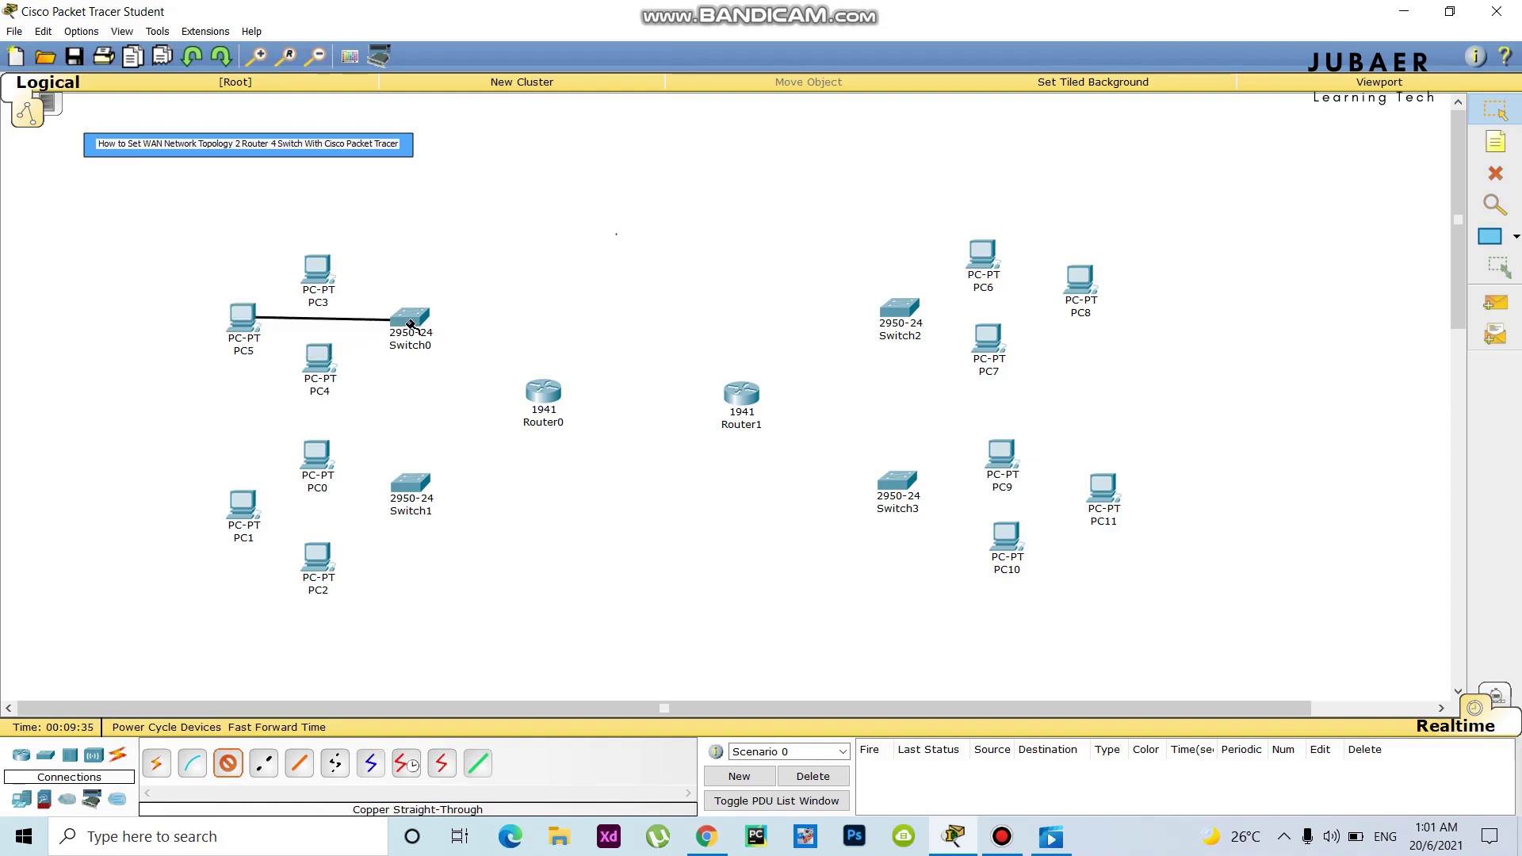
click(410, 324)
click(480, 369)
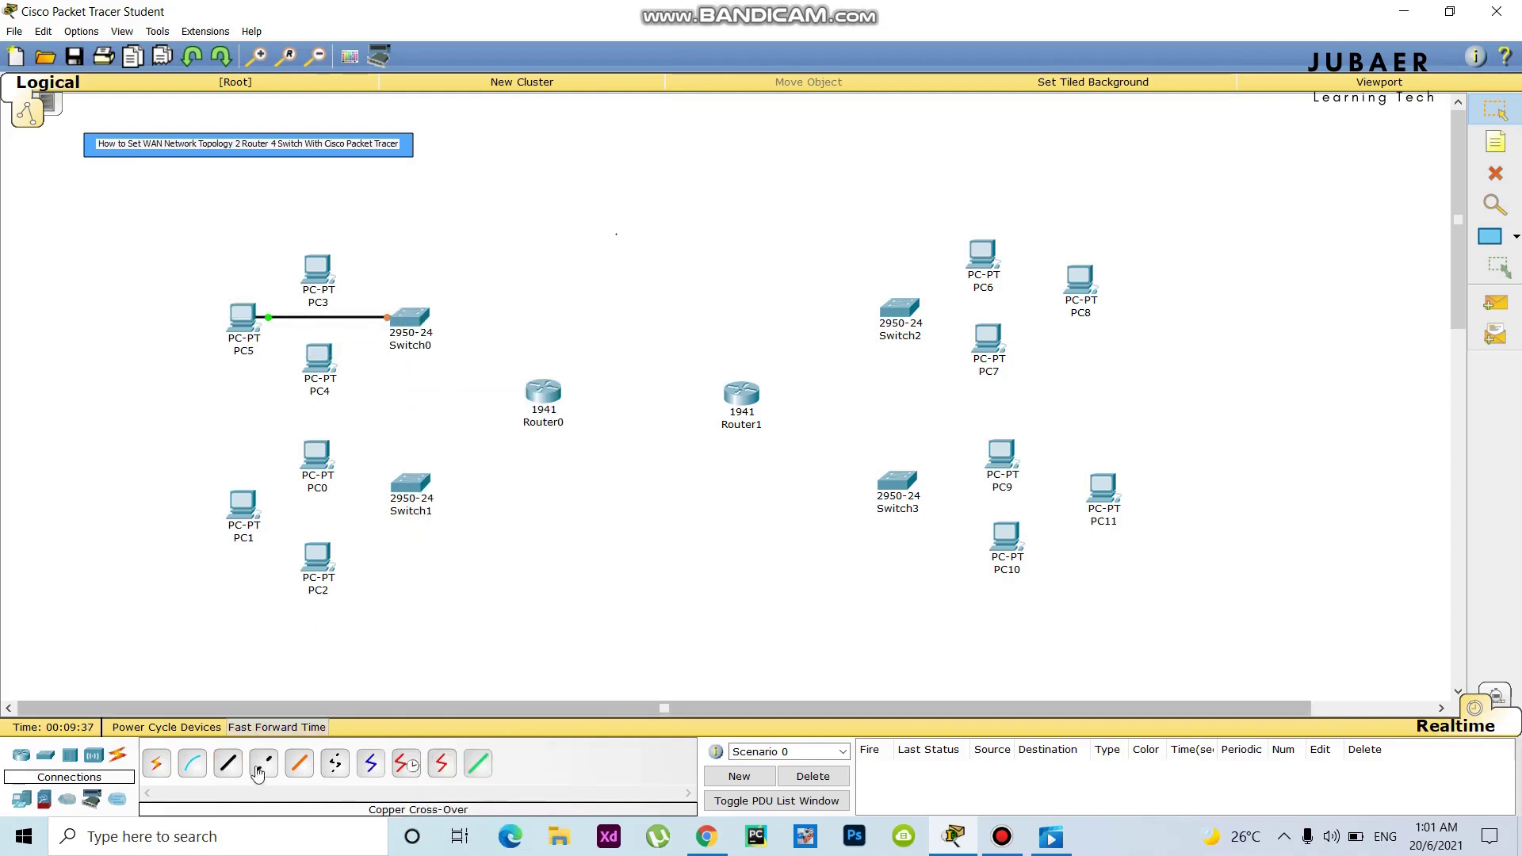
Step: Cable PC3 and PC4 to Switch0 FastEthernet0/2 and FastEthernet0/3
click(228, 763)
click(321, 273)
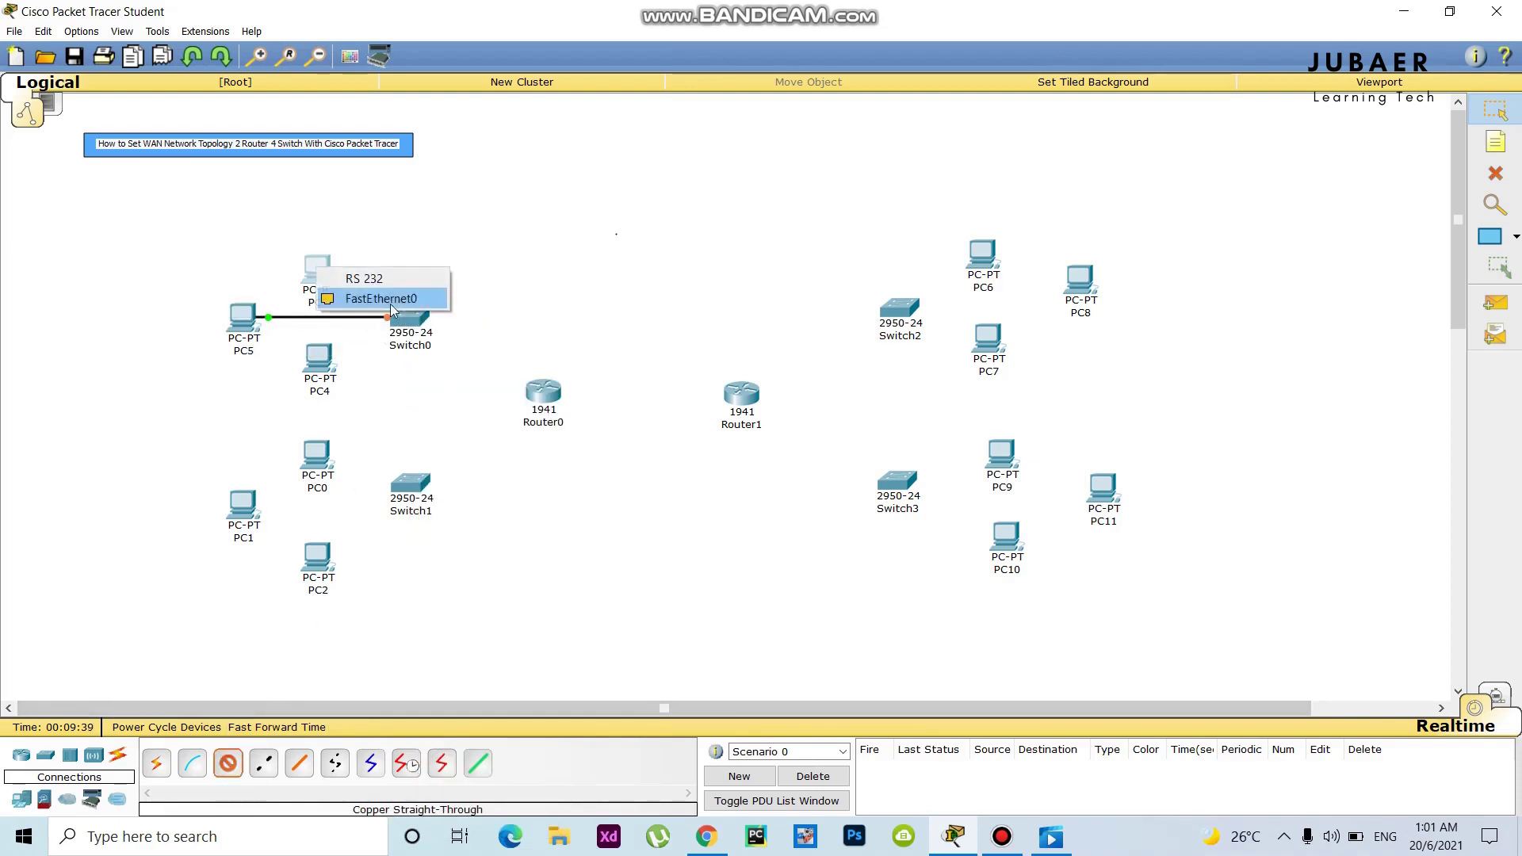
click(398, 299)
click(410, 324)
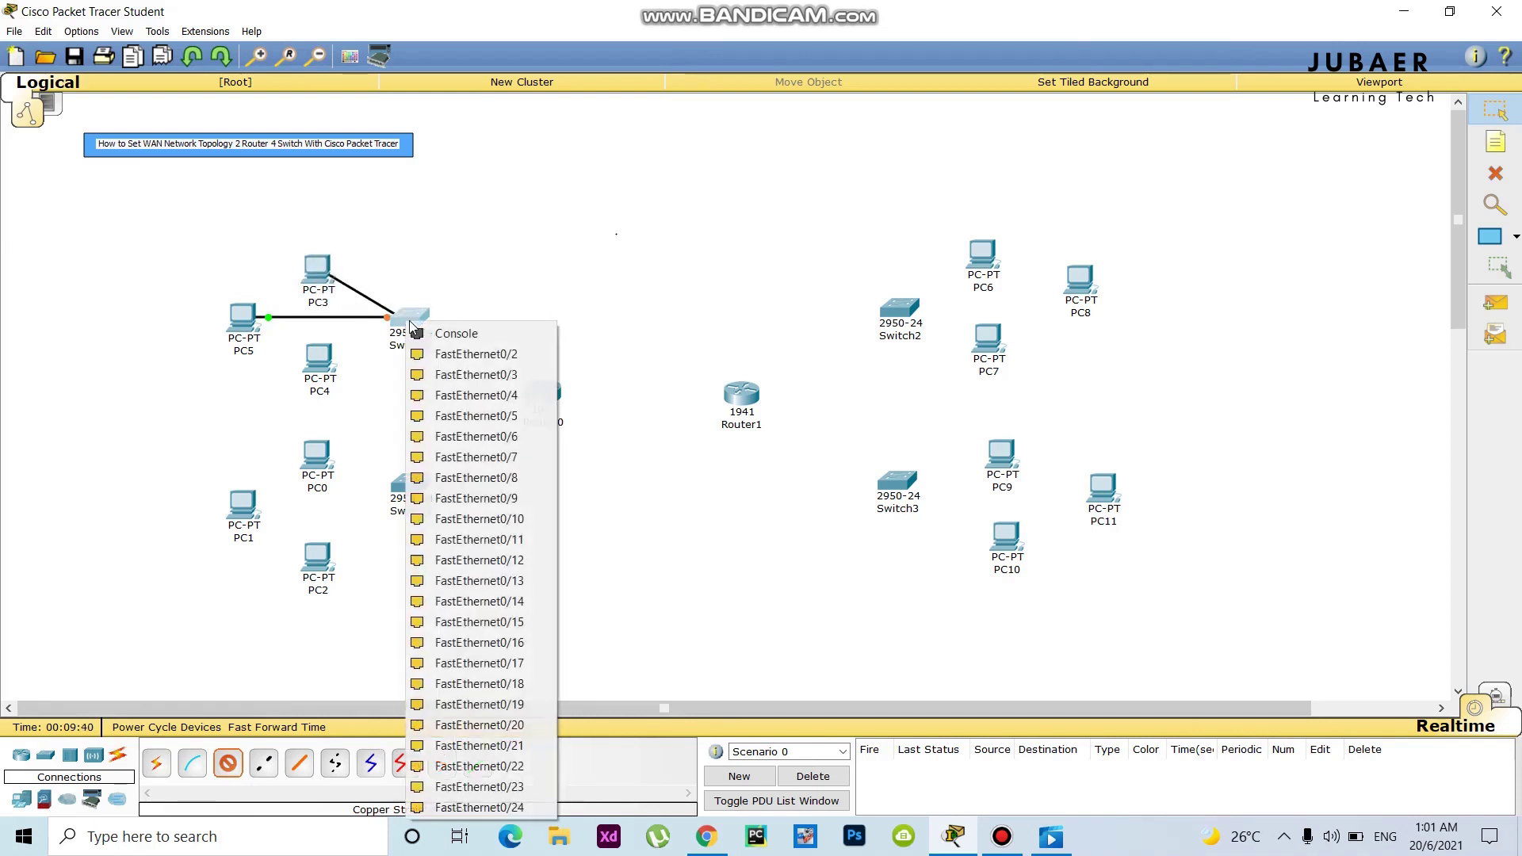
click(464, 353)
click(228, 763)
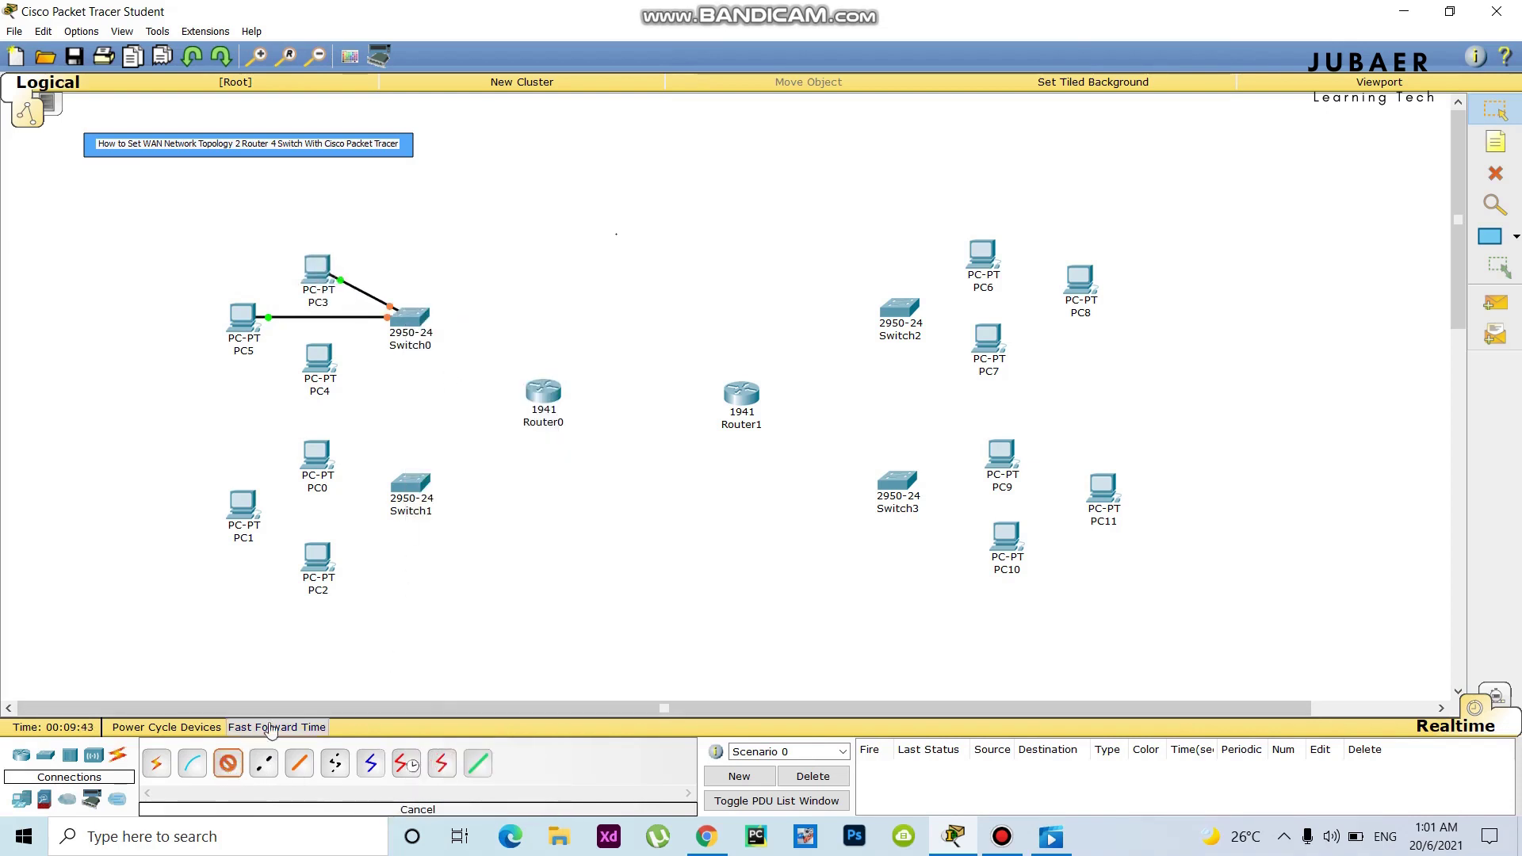
click(318, 362)
click(380, 394)
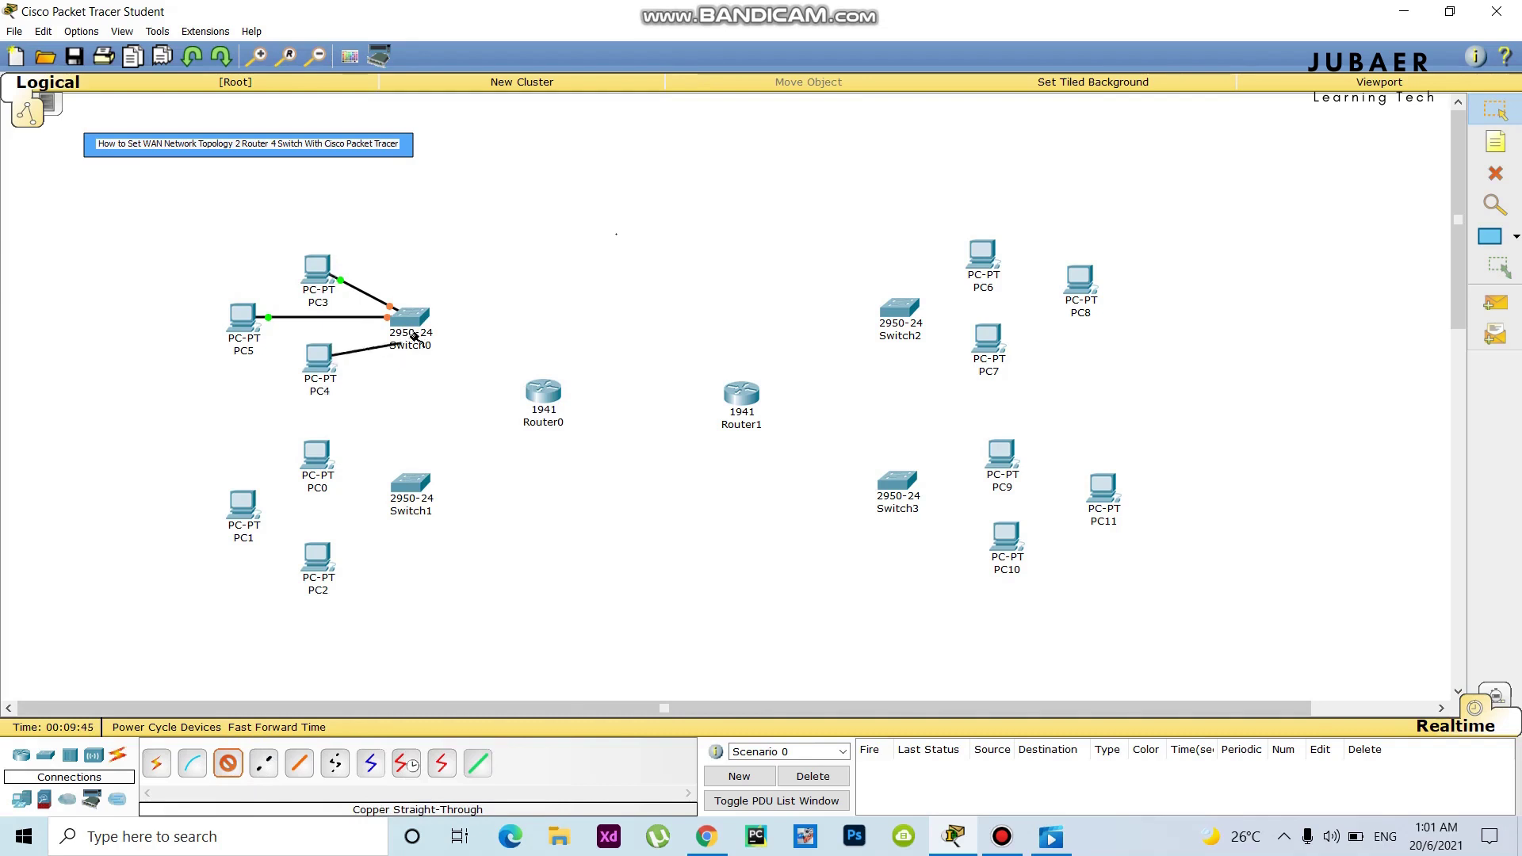
click(410, 319)
click(463, 349)
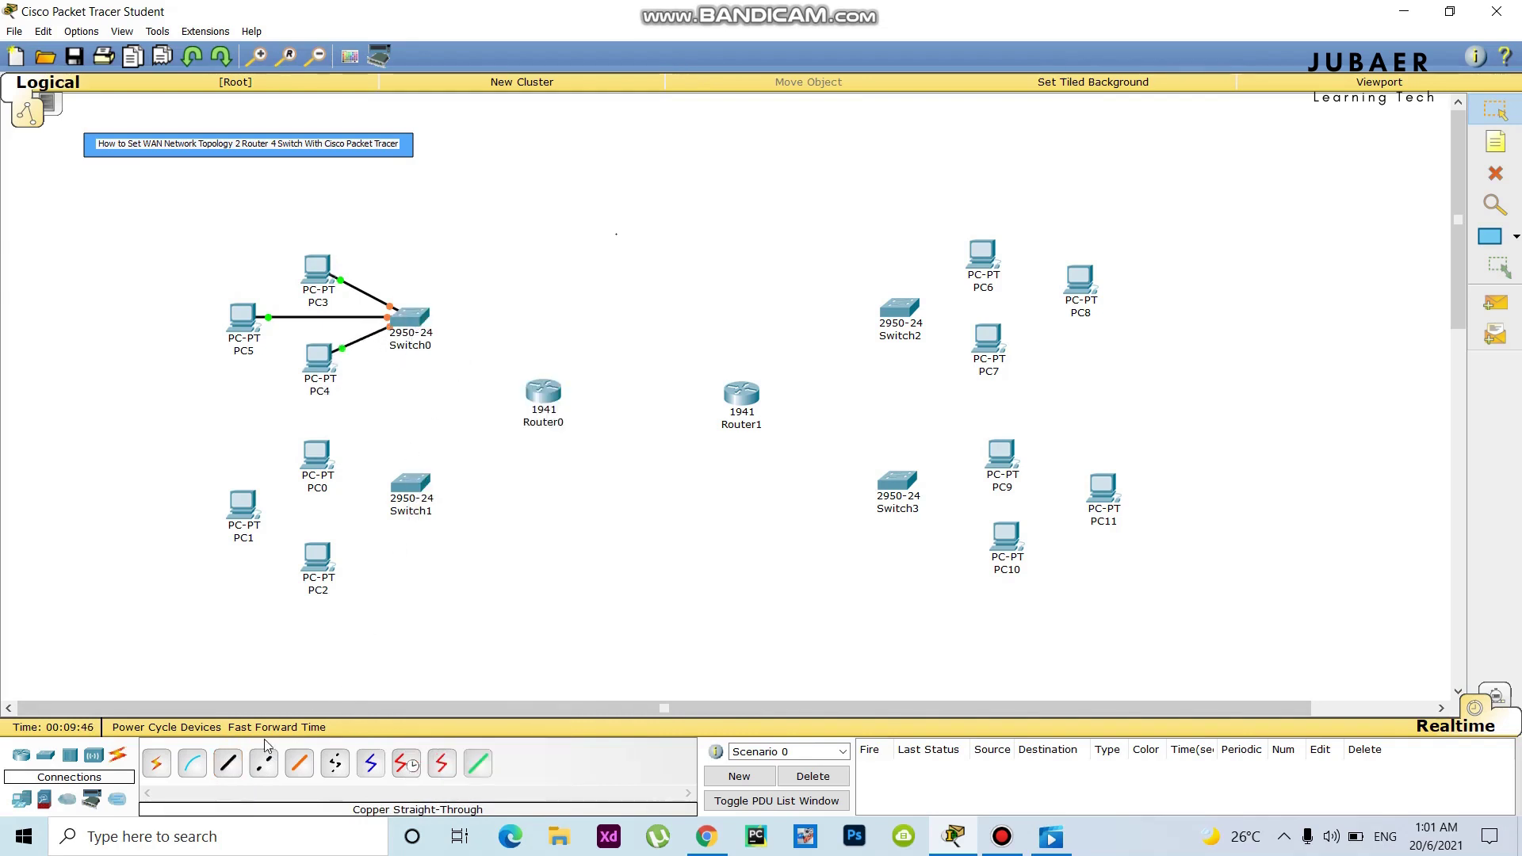
Step: Cable PC1, PC0 and PC2 to Switch1 on FastEthernet0/1, FastEthernet0/2 and a free port
click(228, 763)
click(252, 504)
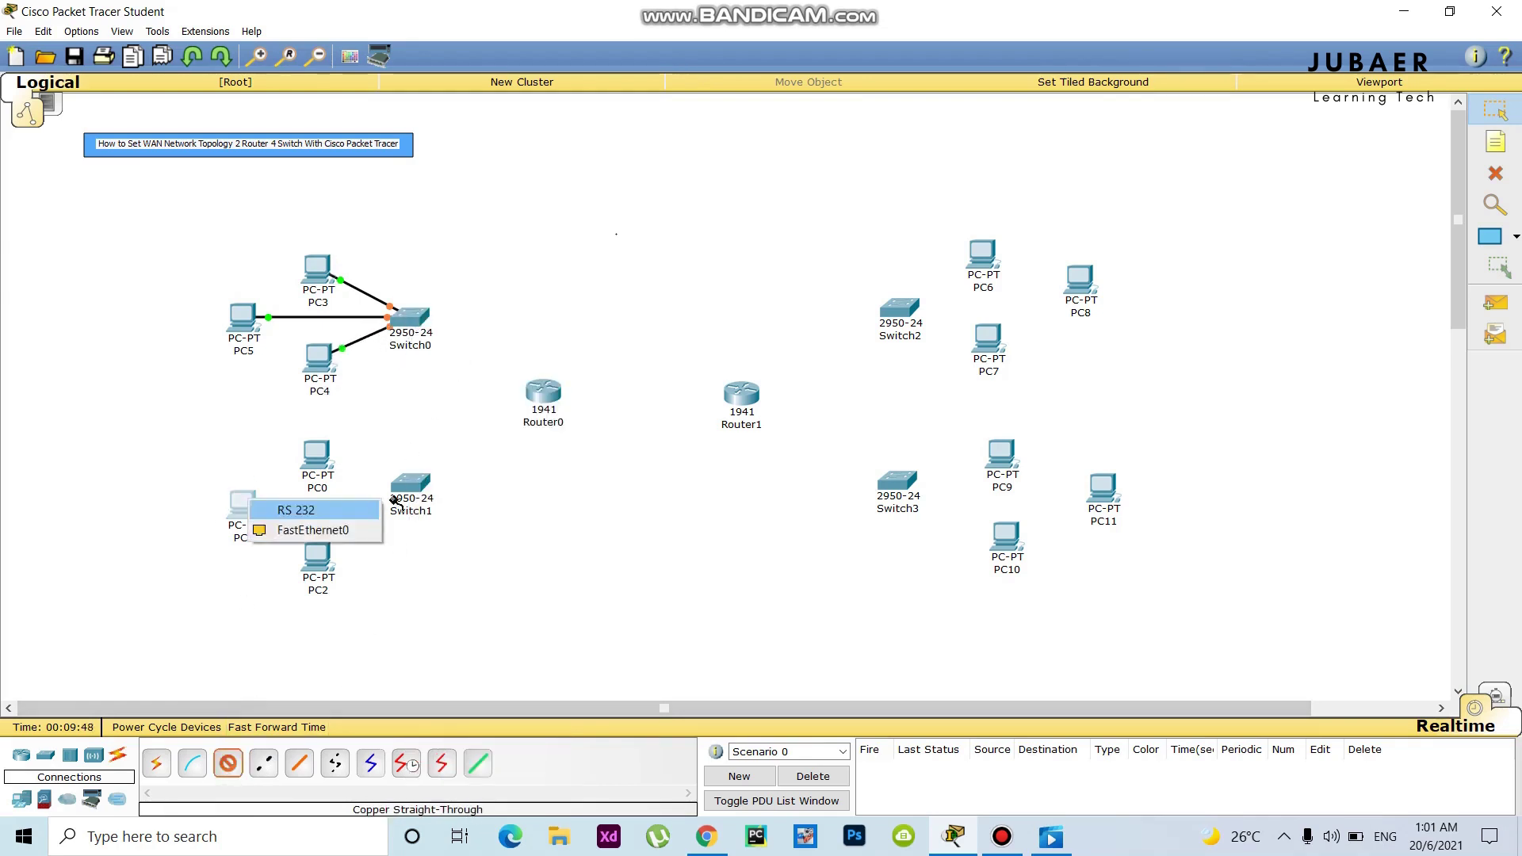
click(345, 533)
click(408, 502)
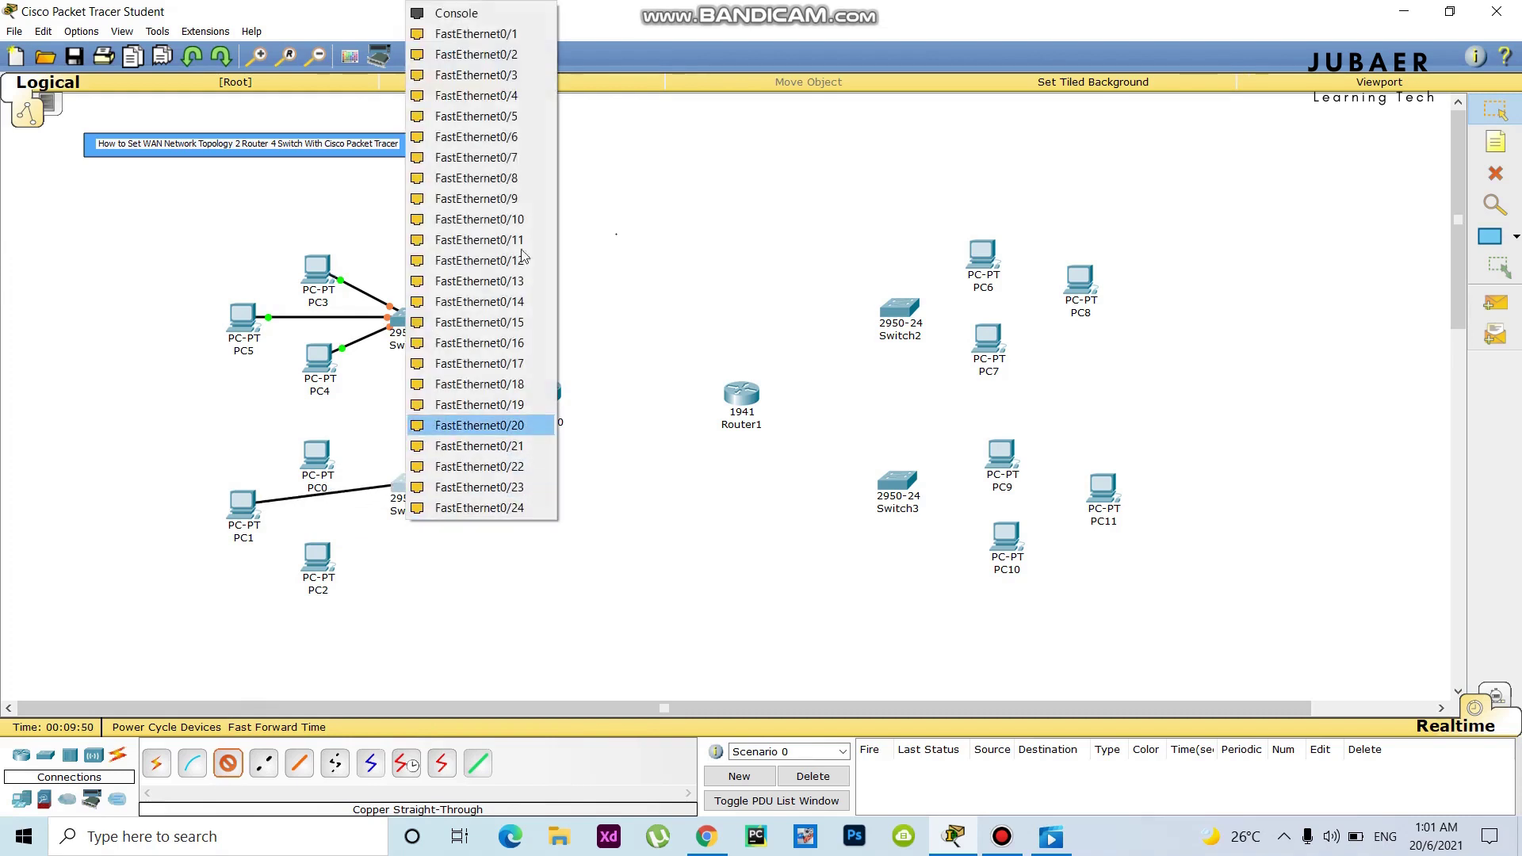
click(509, 35)
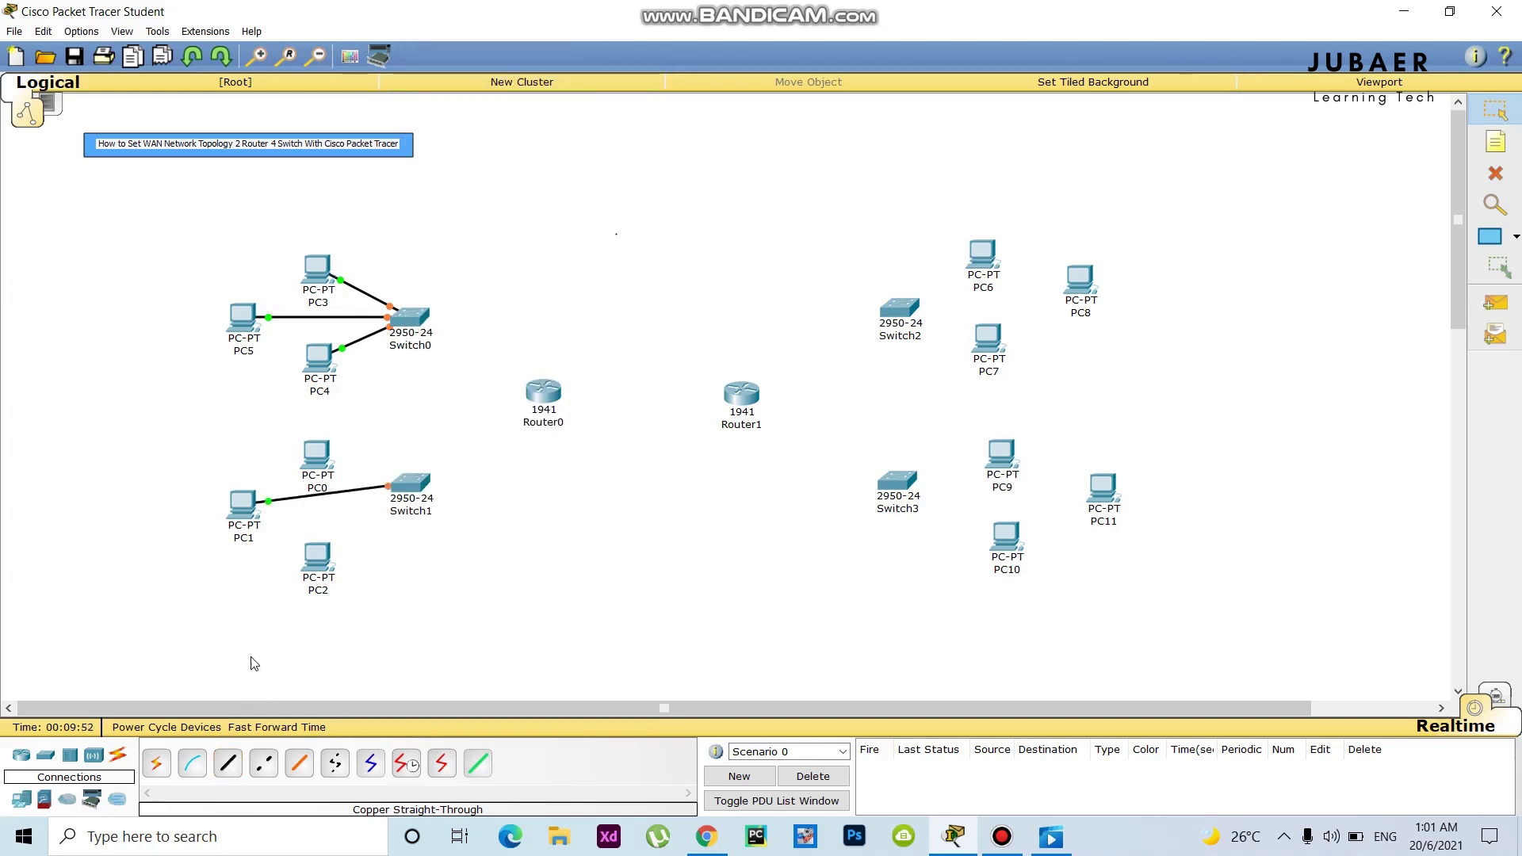
click(227, 763)
click(321, 458)
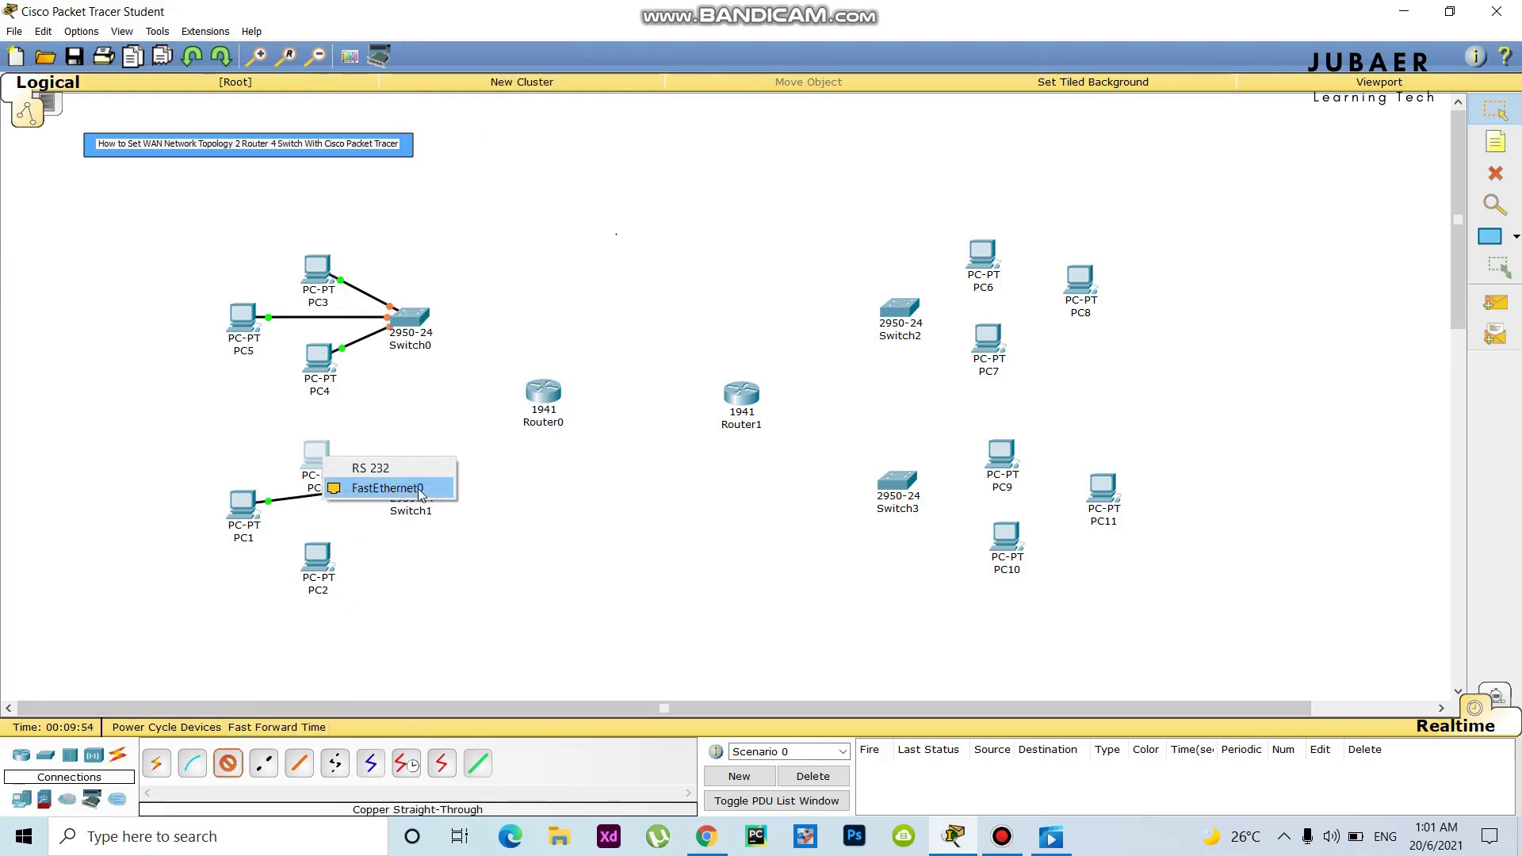
click(420, 489)
click(406, 484)
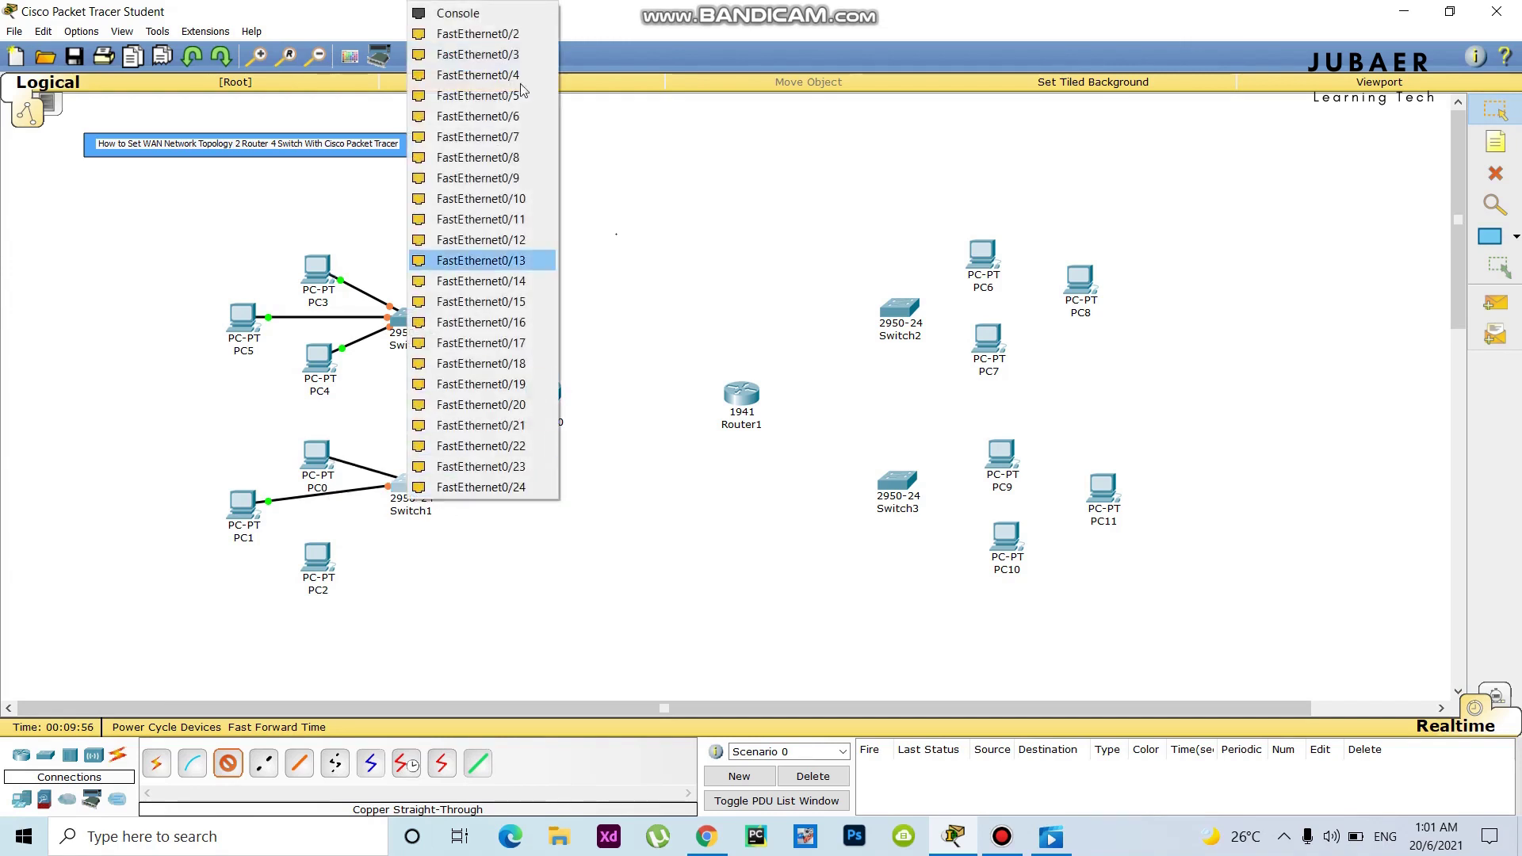
click(527, 40)
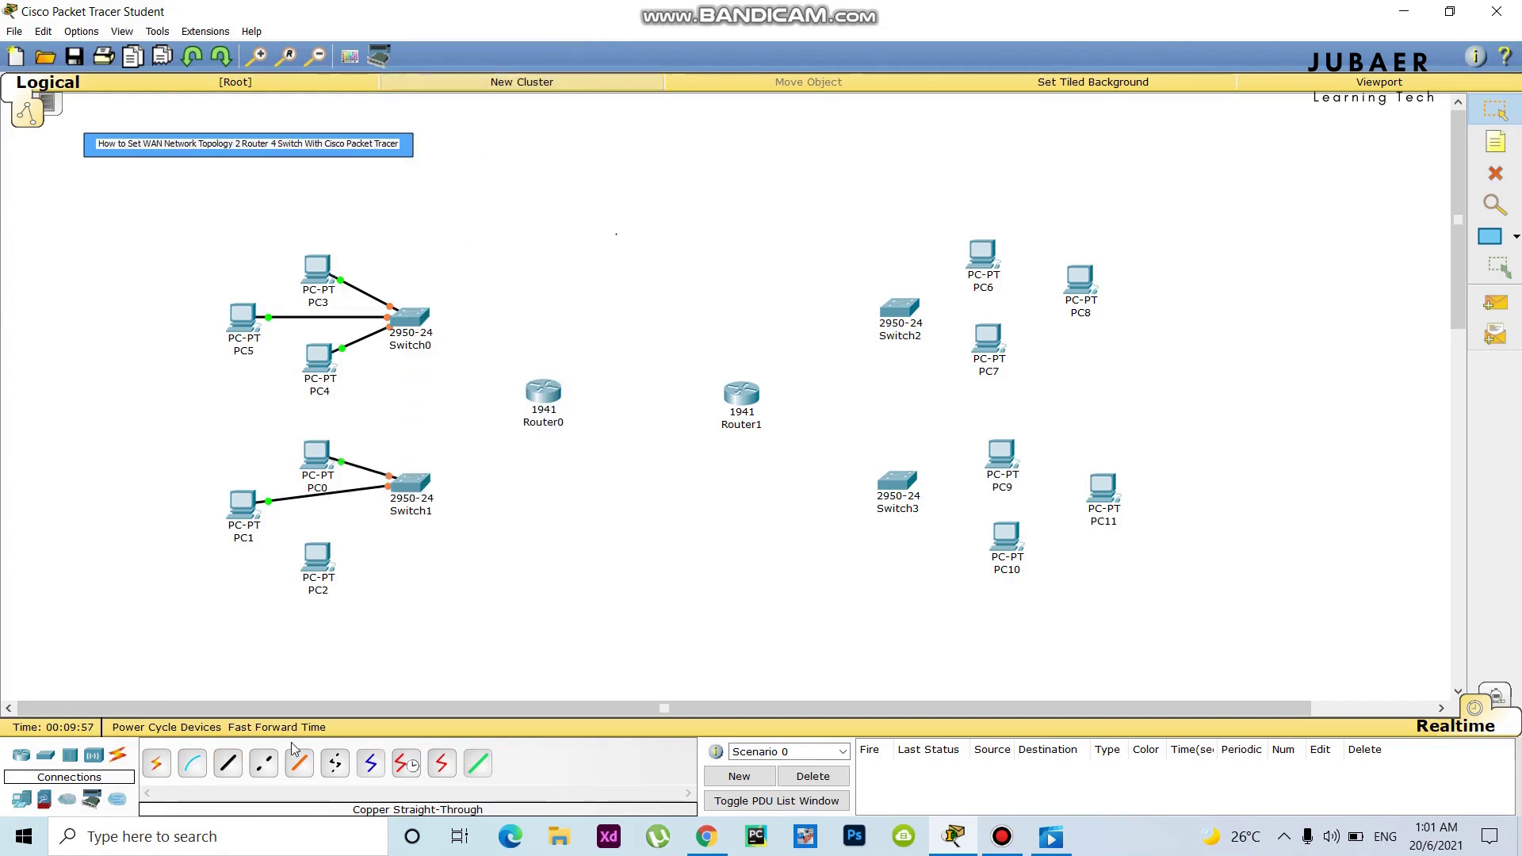
click(314, 581)
click(375, 591)
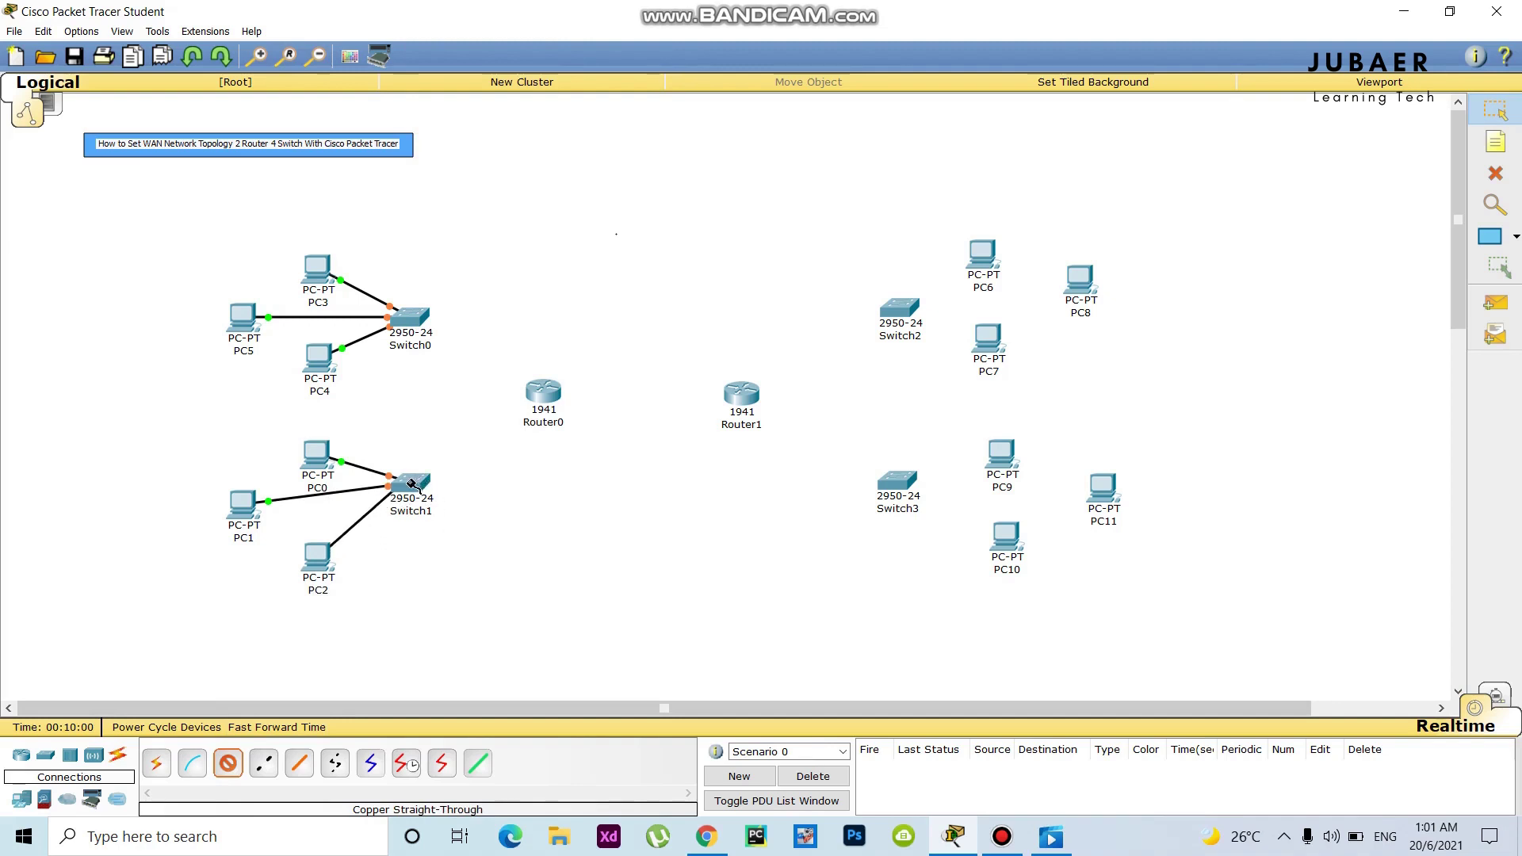
click(411, 484)
click(476, 33)
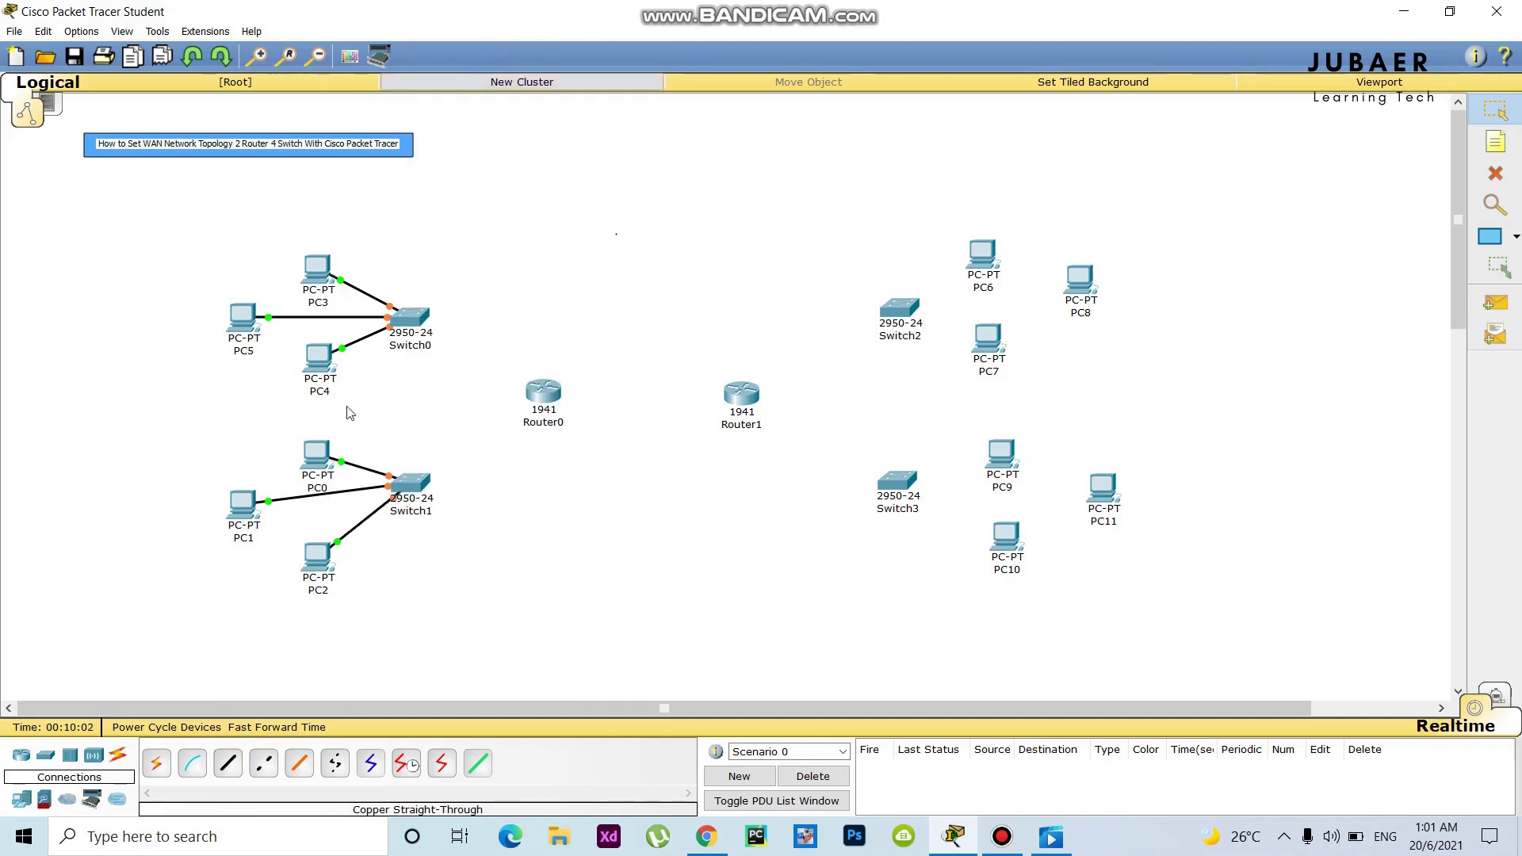
Step: Move PC0, PC1 and PC2 up closer to Switch1
drag(320, 460, 315, 450)
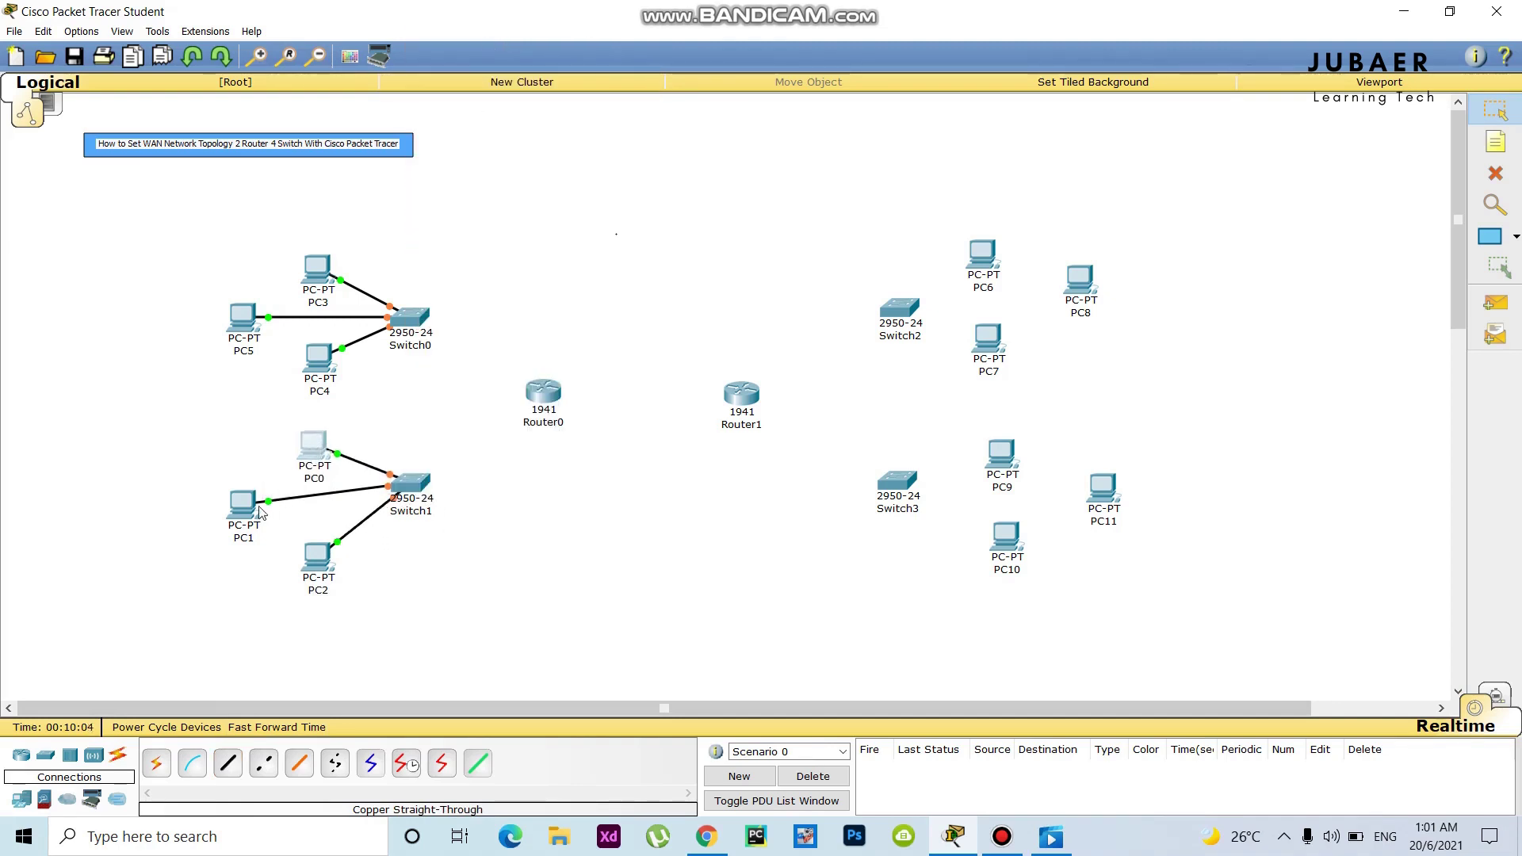
drag(245, 504, 249, 483)
drag(323, 567, 321, 543)
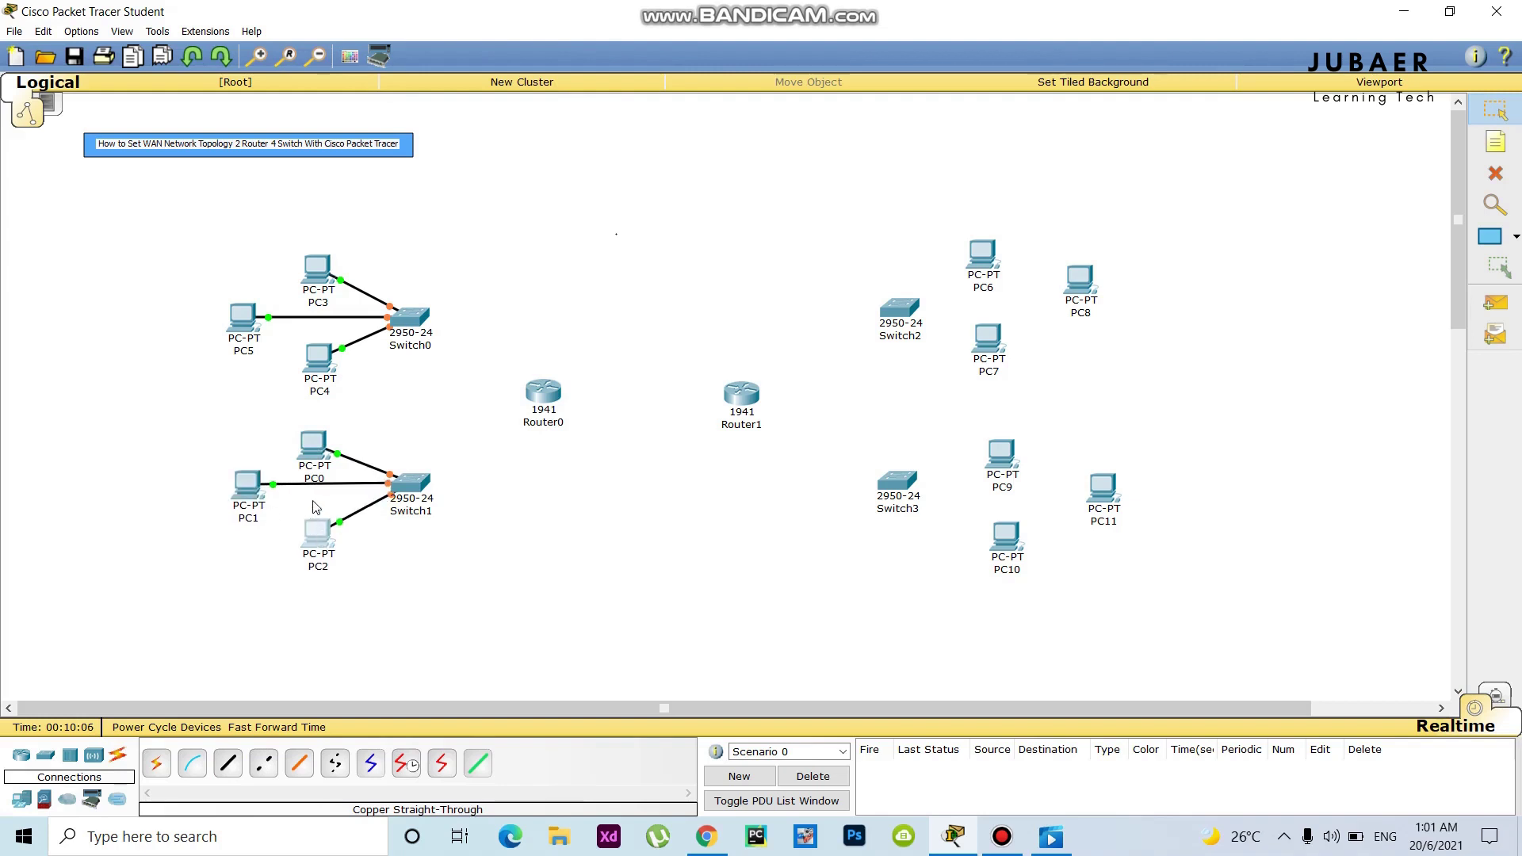
Step: Connect Switch2 FastEthernet0/1 to PC8's FastEthernet0 and shift PC8 slightly down
click(227, 764)
click(910, 312)
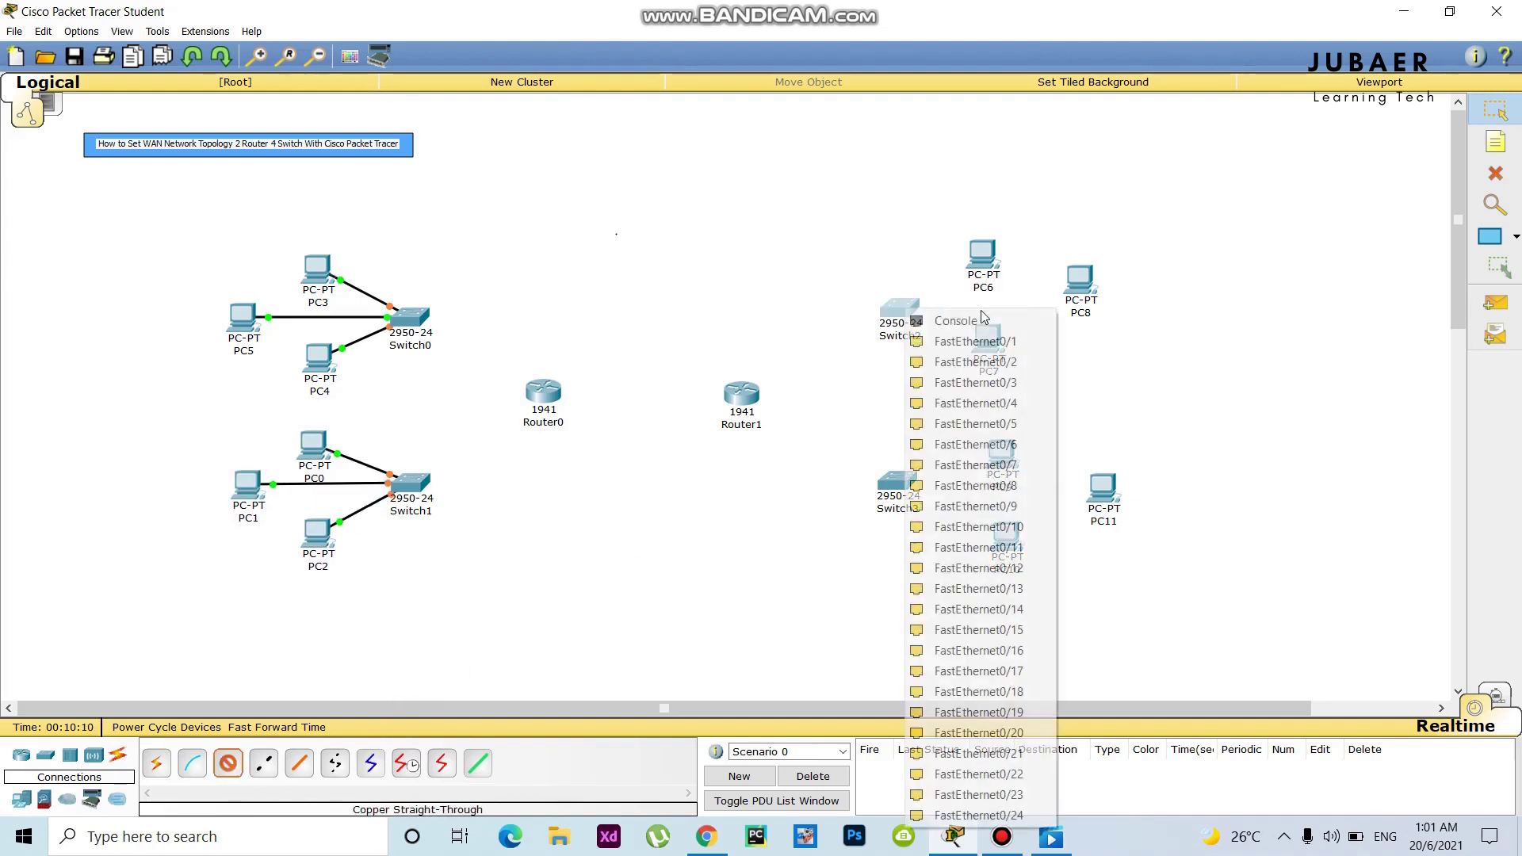
click(1030, 343)
click(1086, 288)
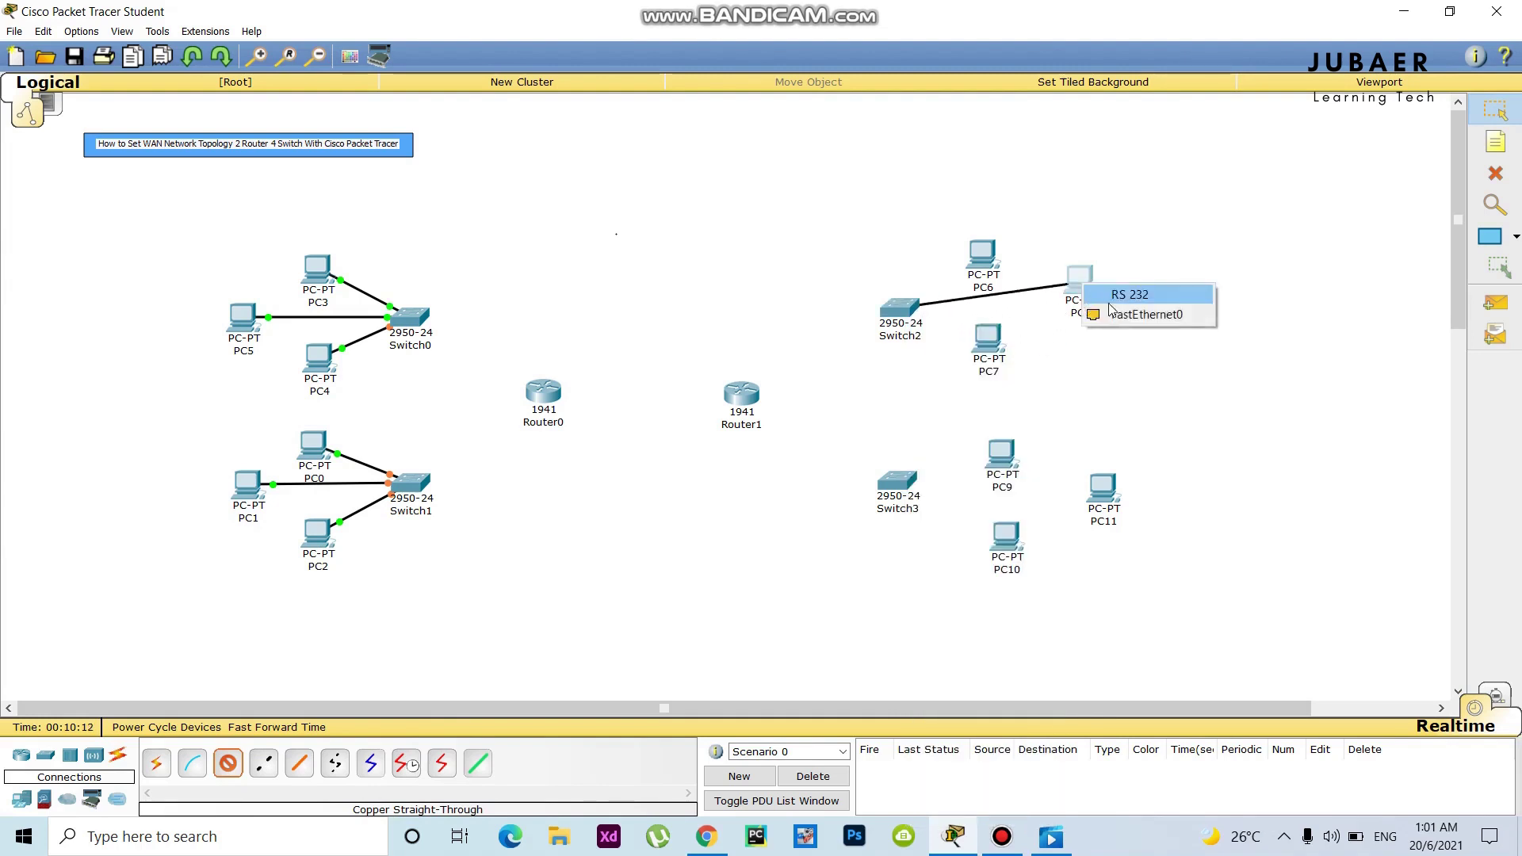
click(1106, 311)
drag(1086, 287, 1095, 310)
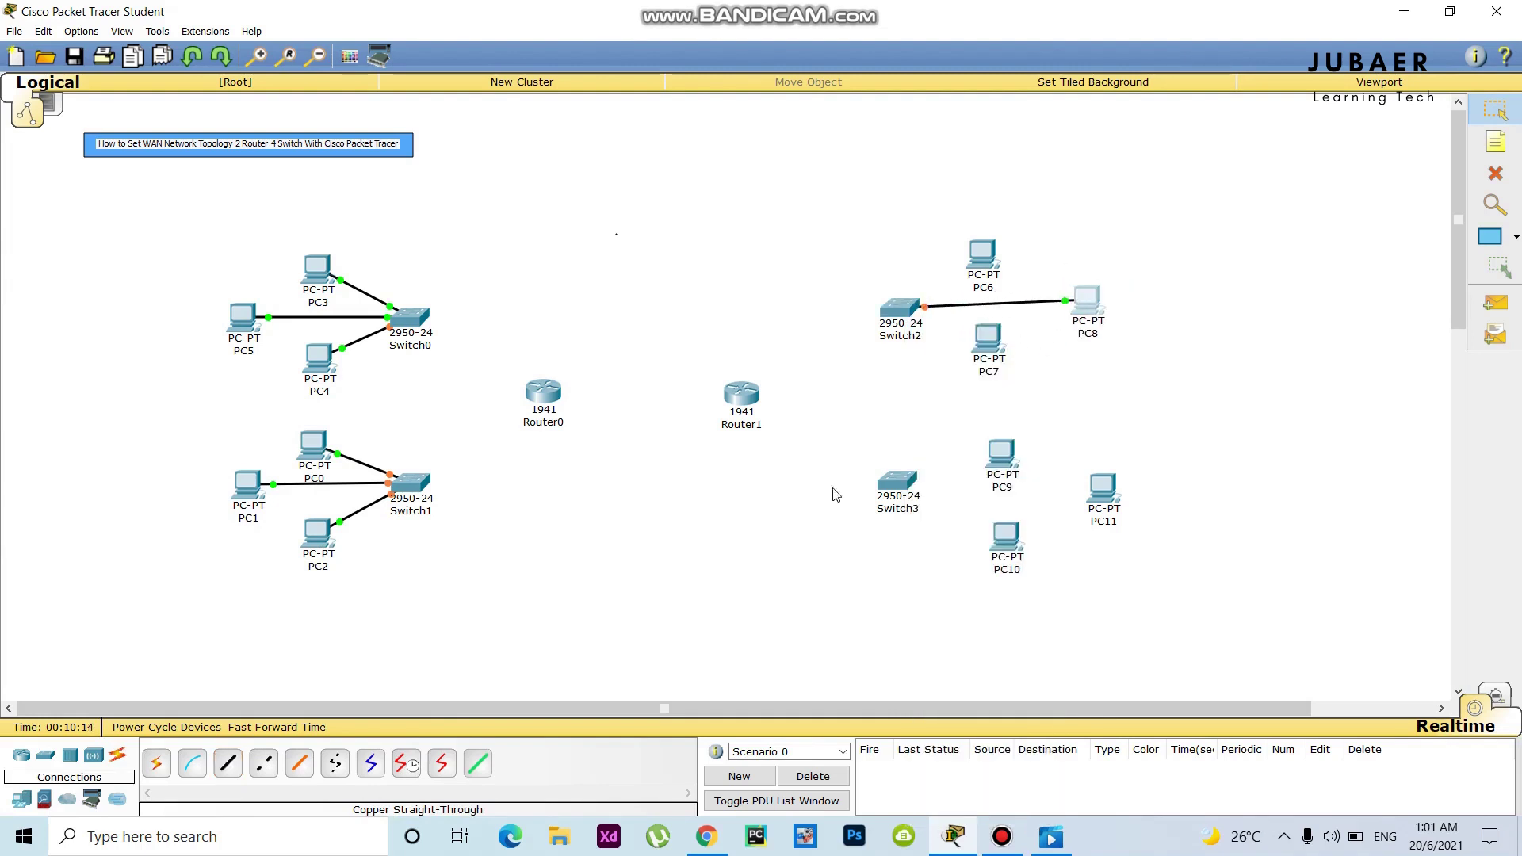
Step: Cable PC6 and PC7 to free Switch2 ports via their FastEthernet0 interfaces
click(227, 764)
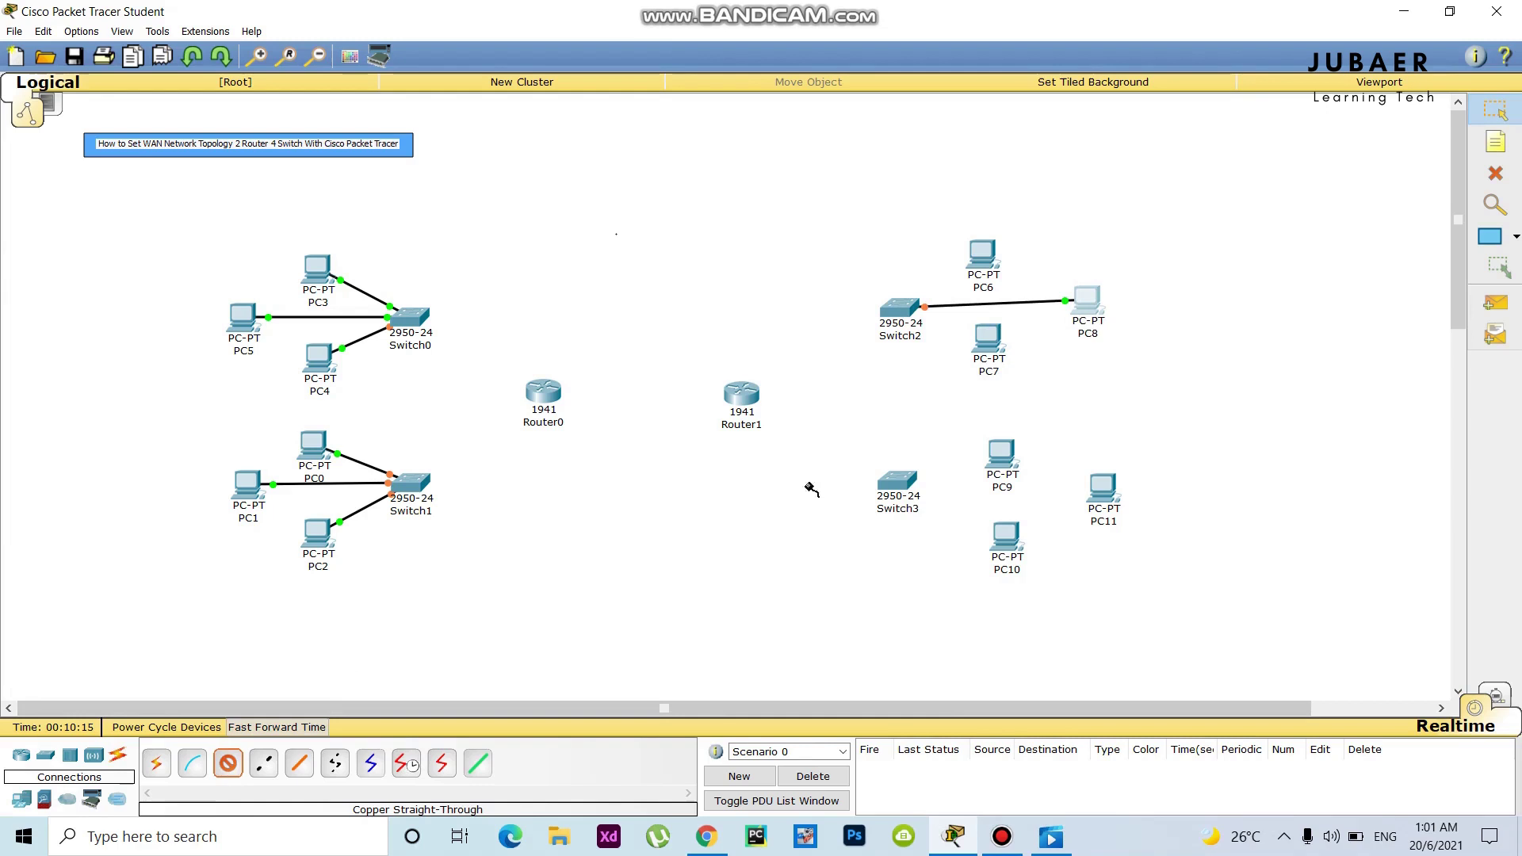
click(910, 314)
click(1003, 363)
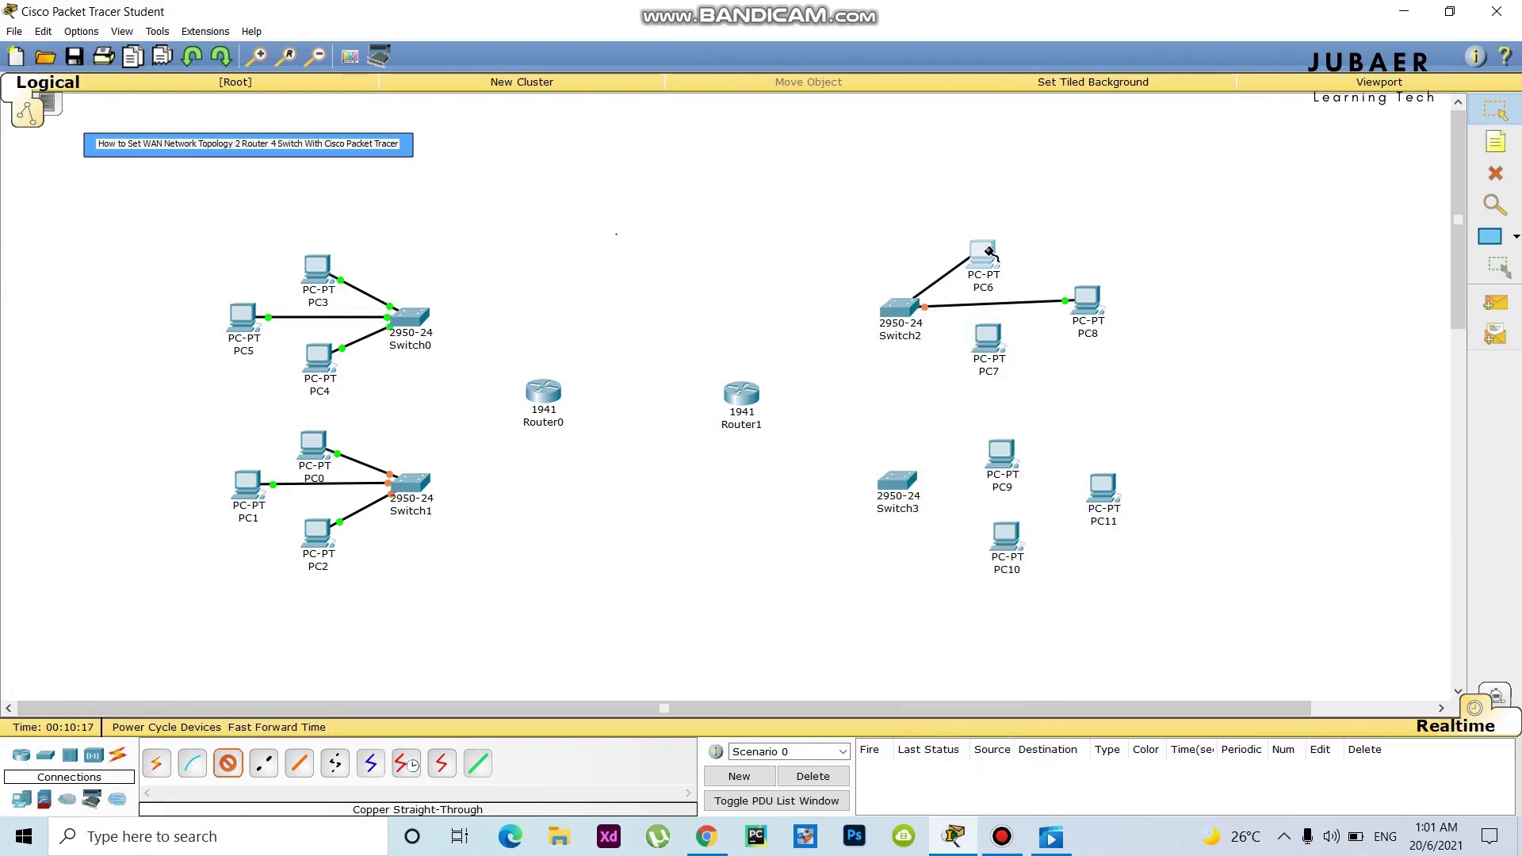
click(990, 253)
click(1027, 277)
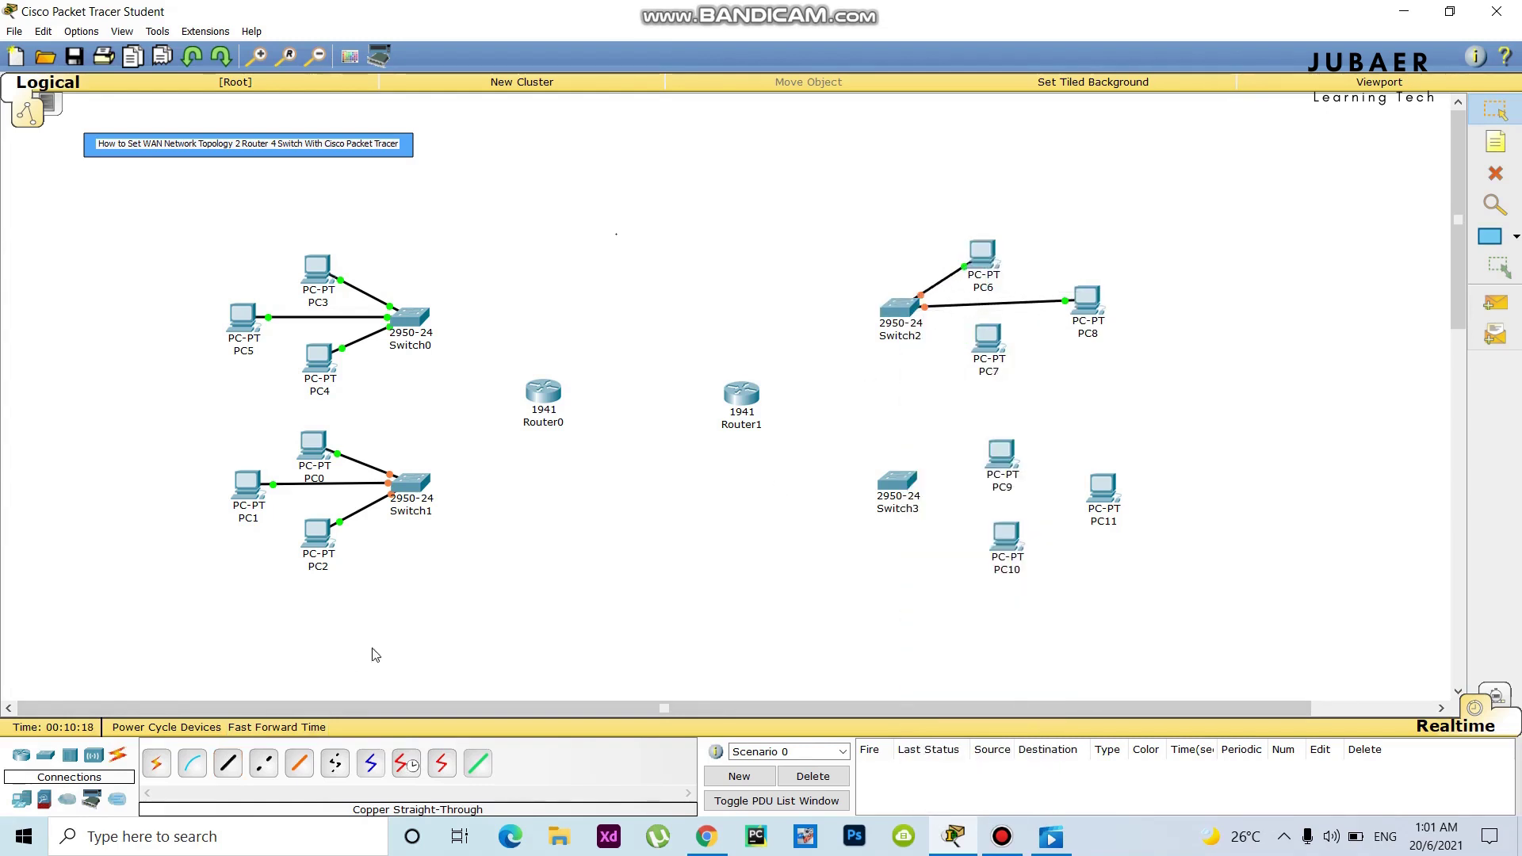
click(229, 766)
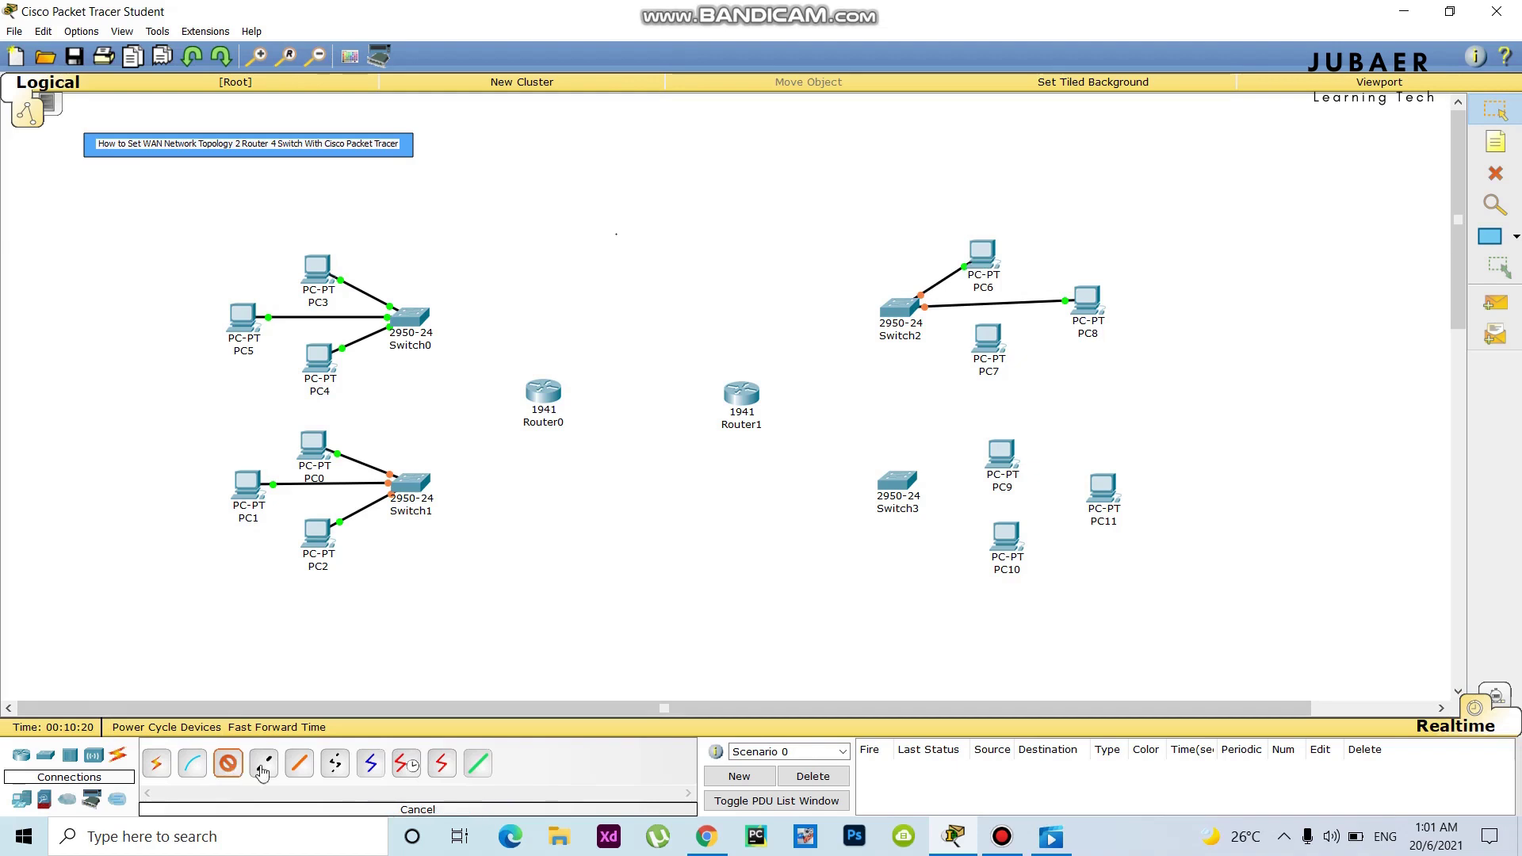
click(913, 320)
click(985, 356)
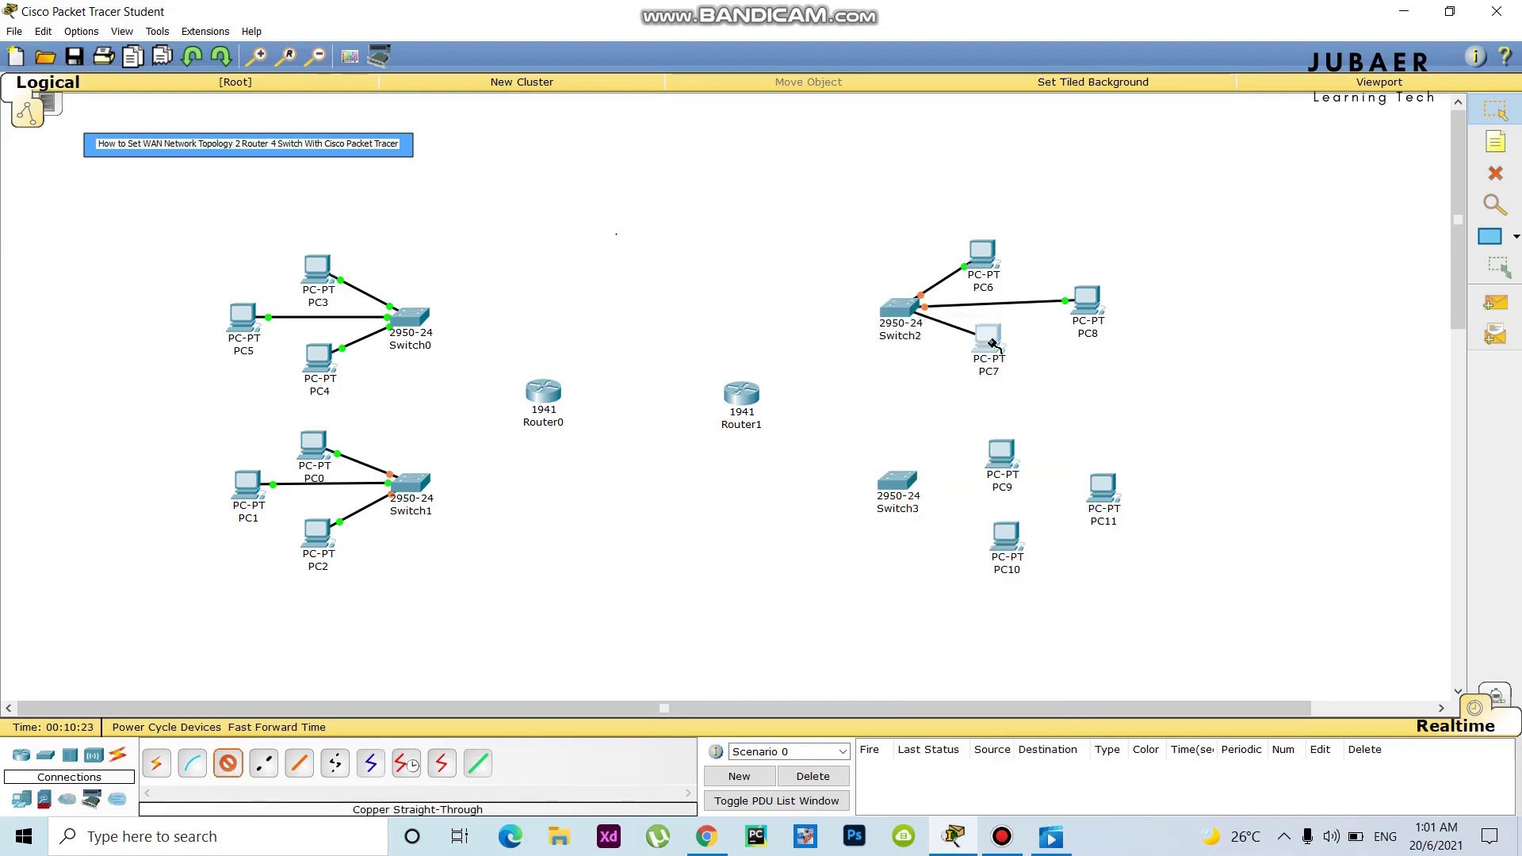
click(993, 343)
click(1031, 378)
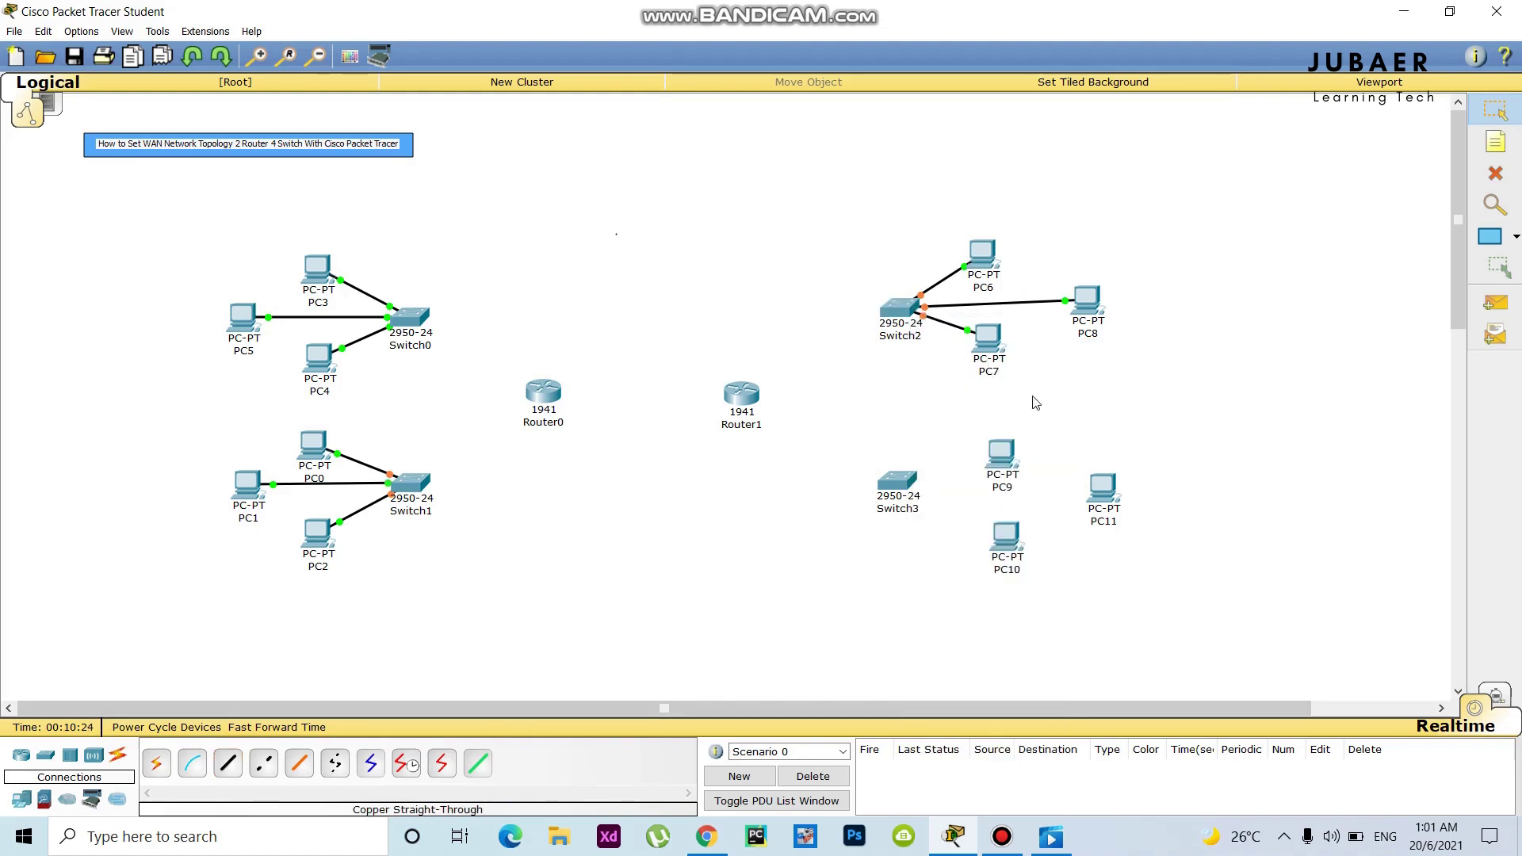
Step: Connect PC11 to a free Switch3 port, then nudge PC9 and PC11 upward
click(227, 765)
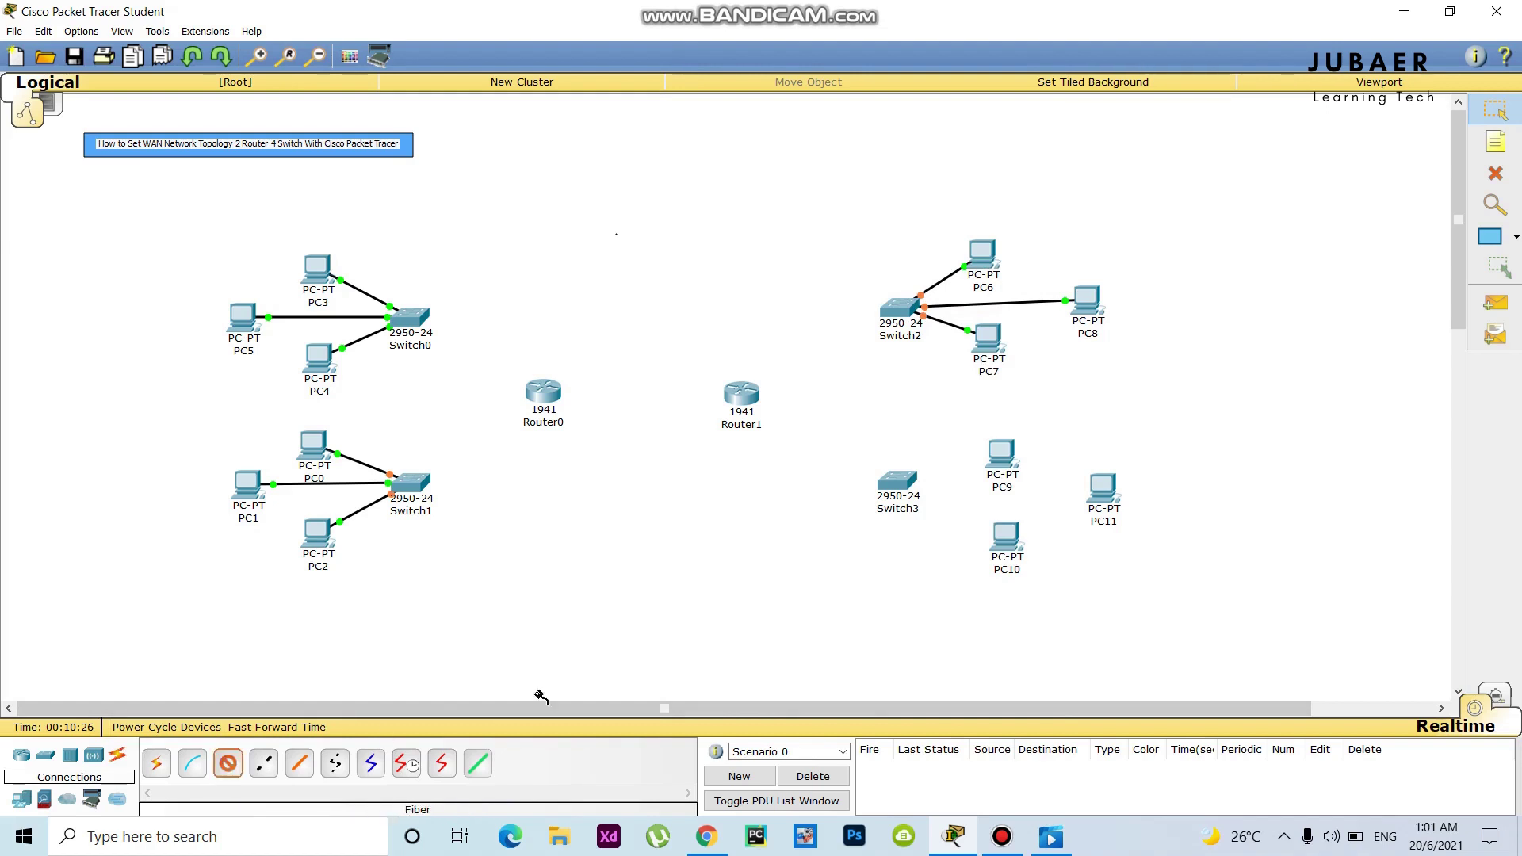
click(903, 490)
click(983, 34)
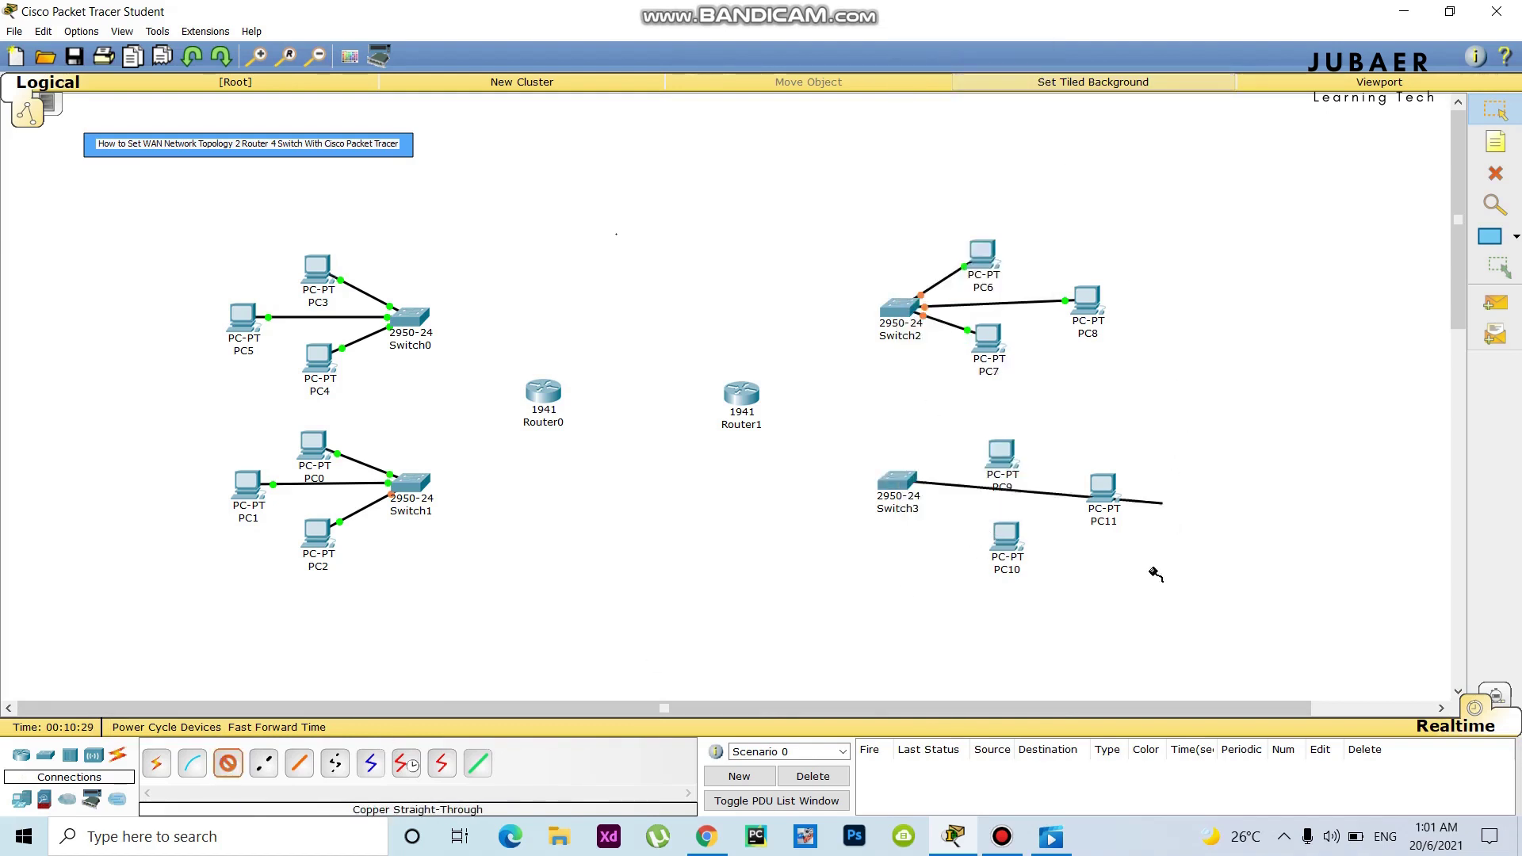
click(1104, 490)
click(1170, 524)
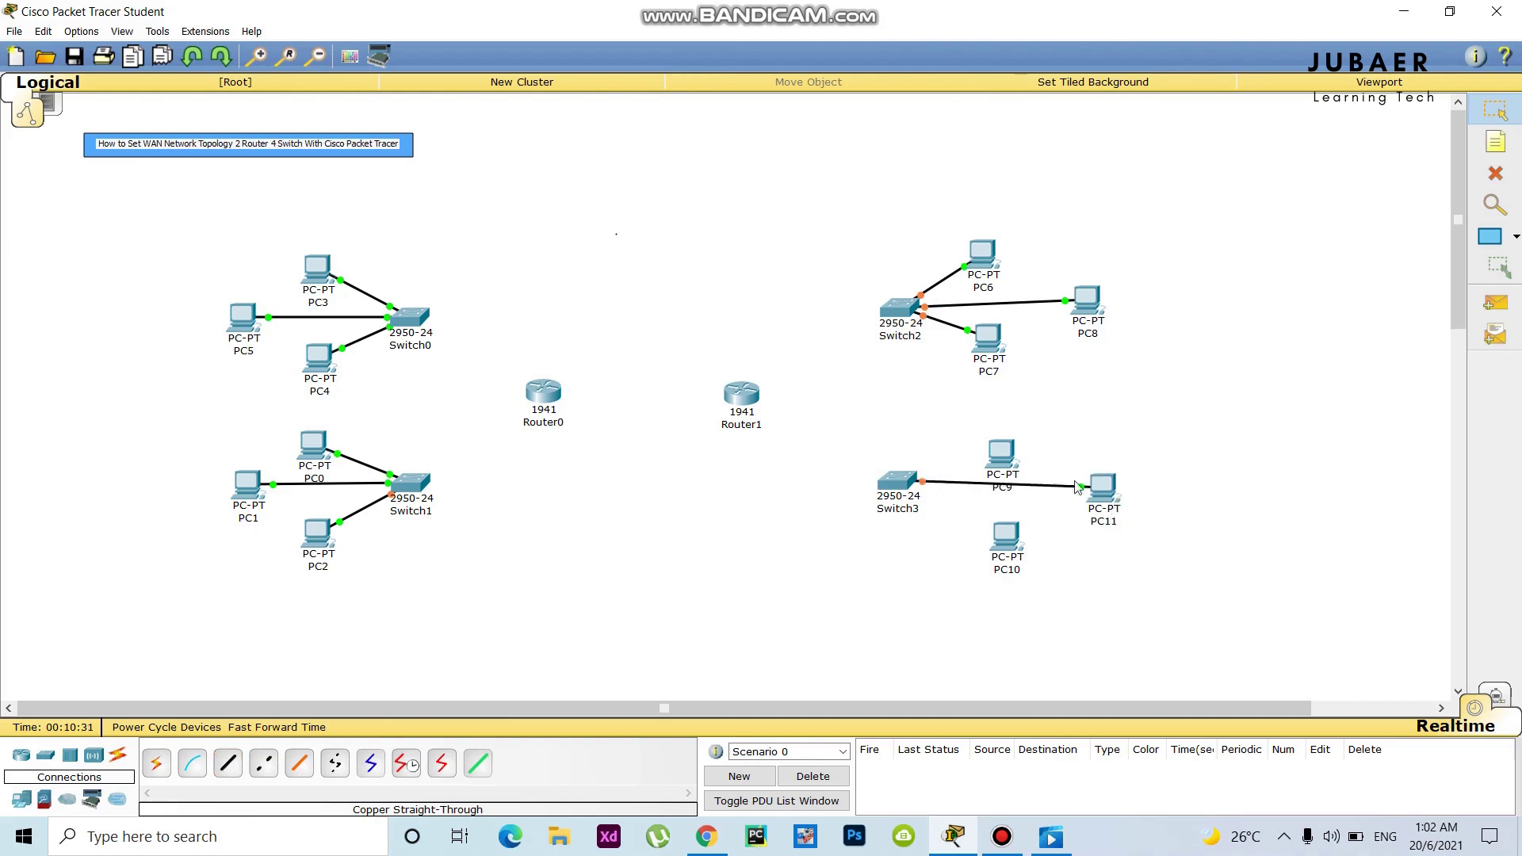
drag(1004, 460, 1004, 445)
drag(1104, 490, 1102, 482)
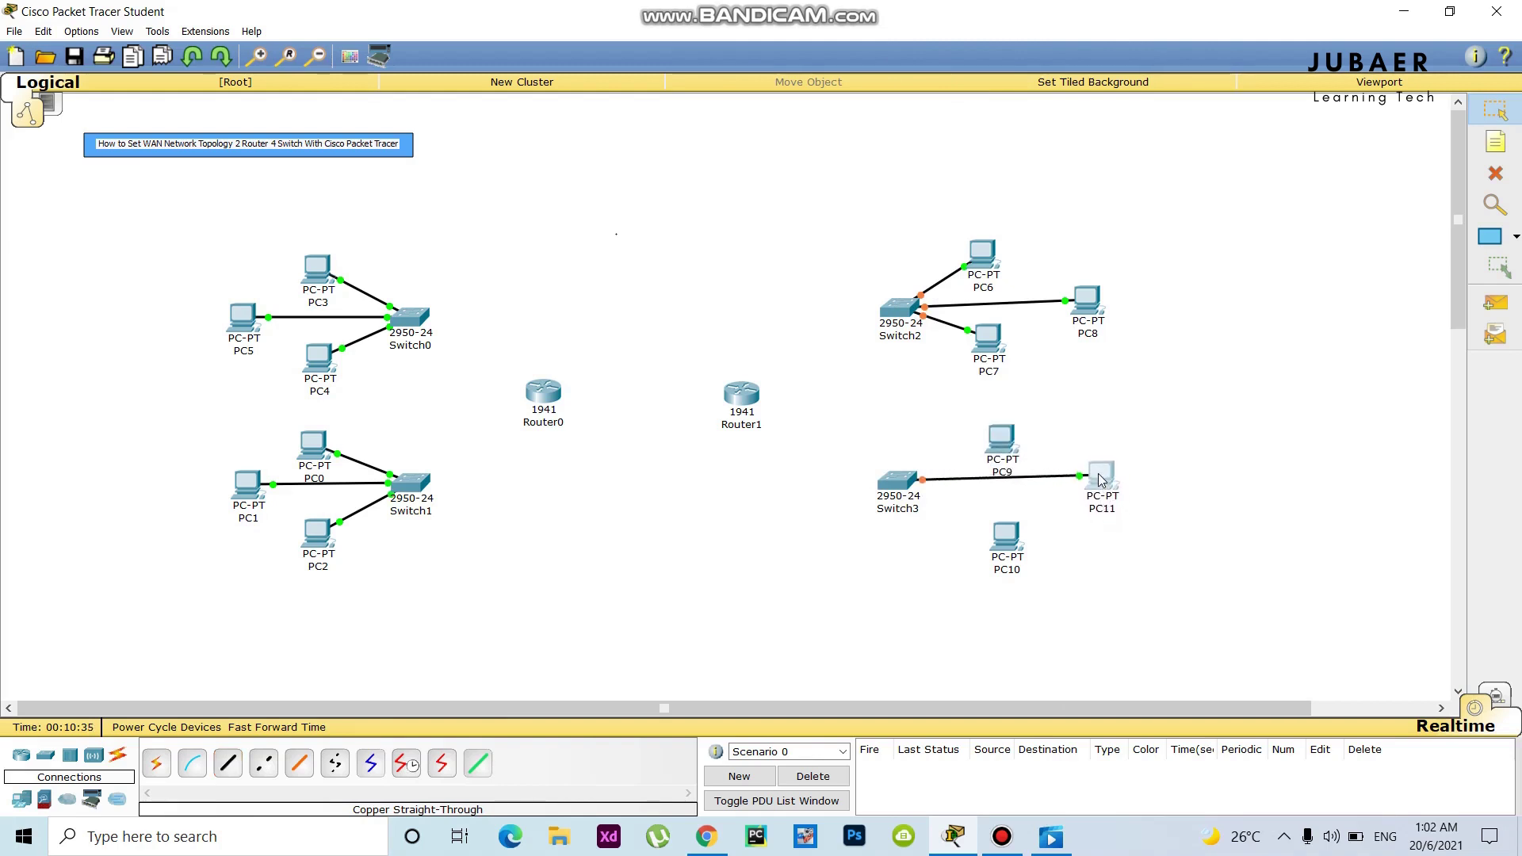
Step: Cable PC9 to Switch3 FastEthernet0/2 and PC10 to another free Switch3 port
click(230, 764)
click(901, 480)
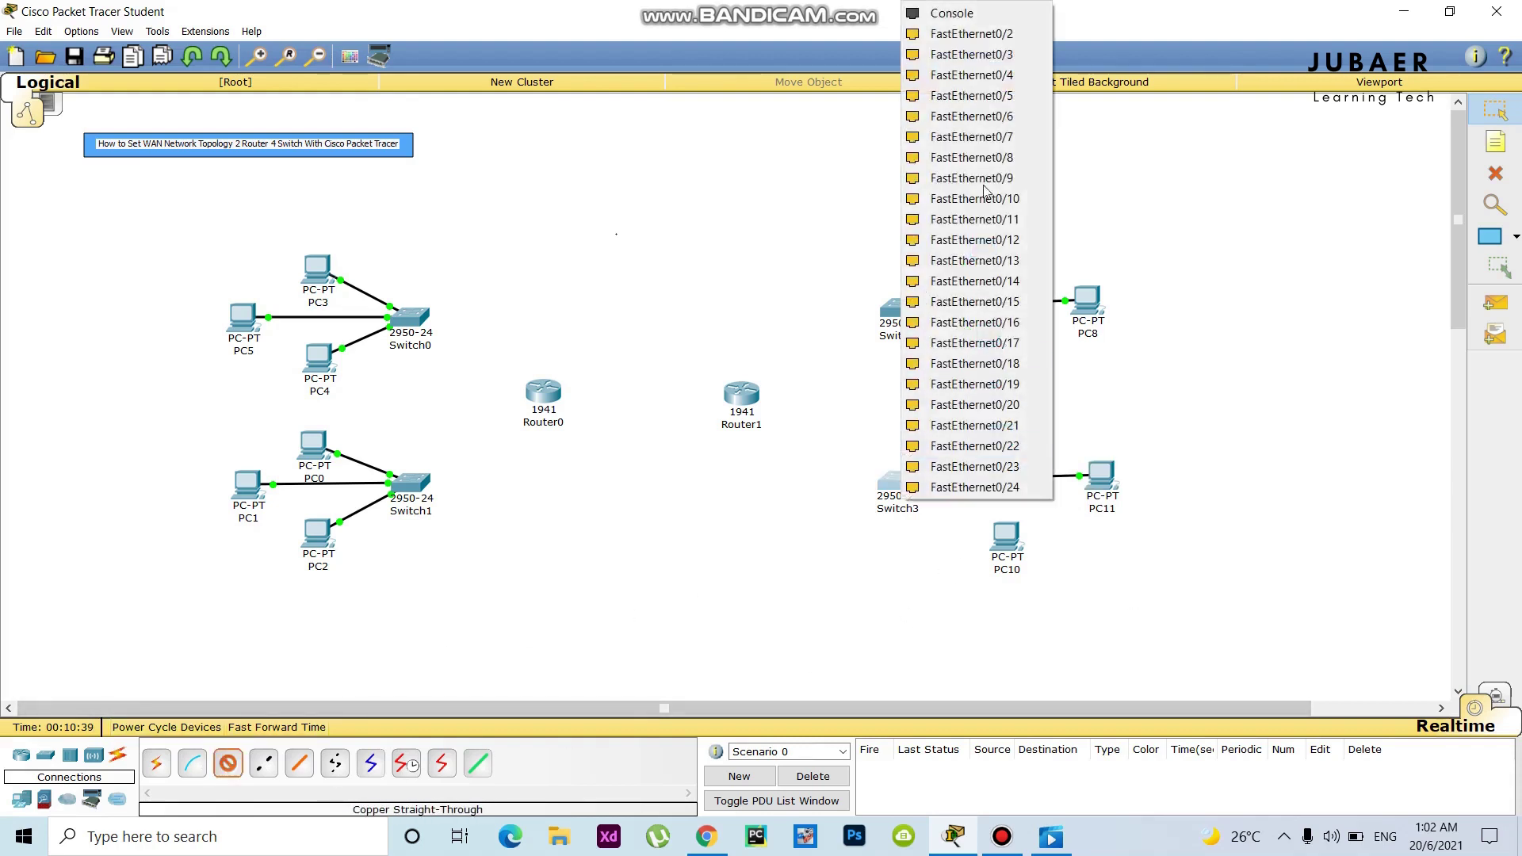
click(980, 33)
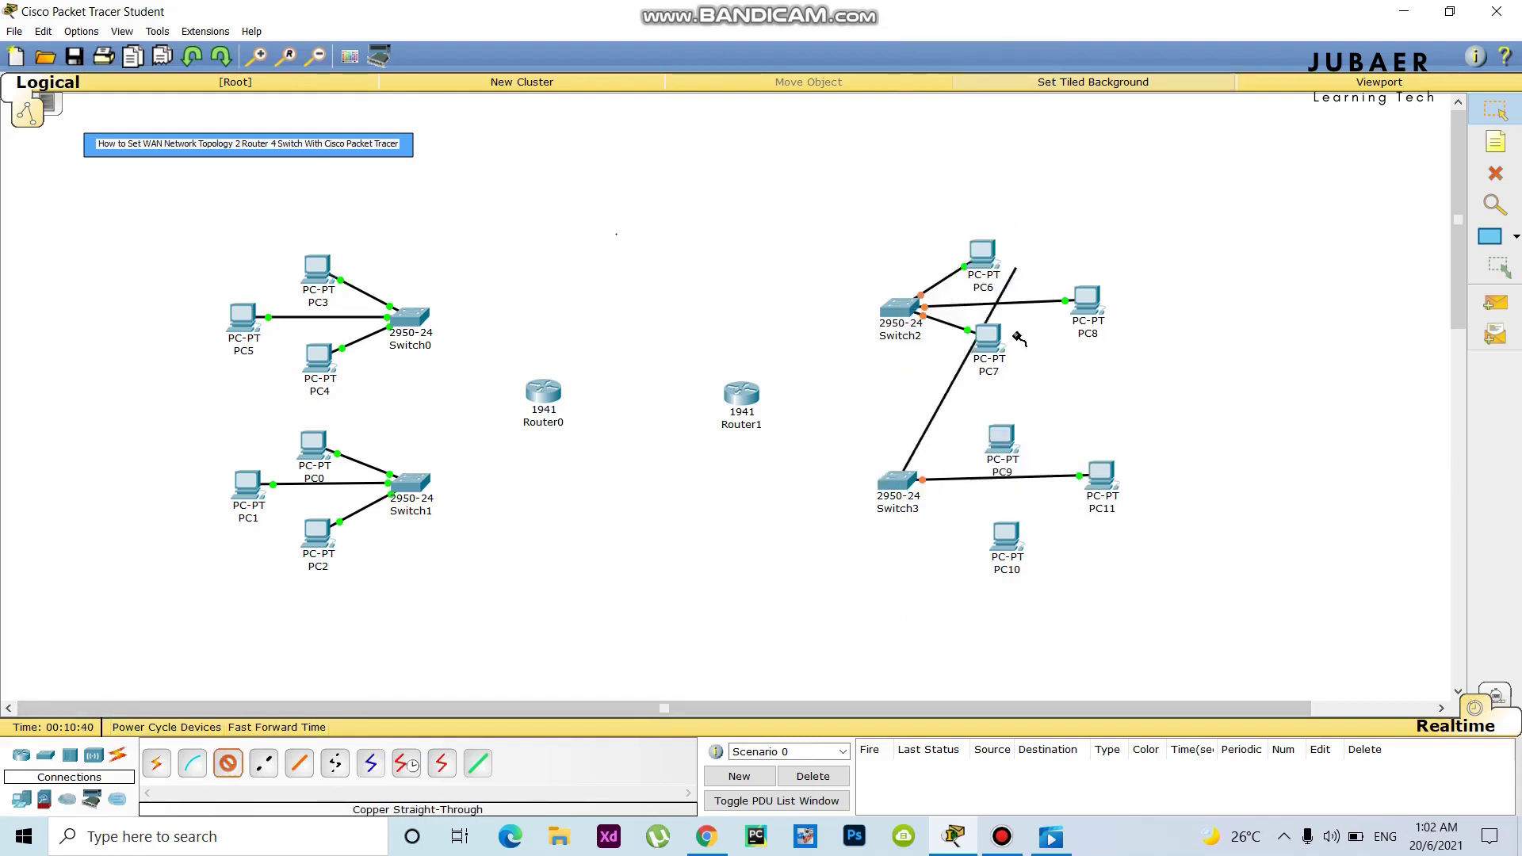
click(1001, 441)
click(1050, 474)
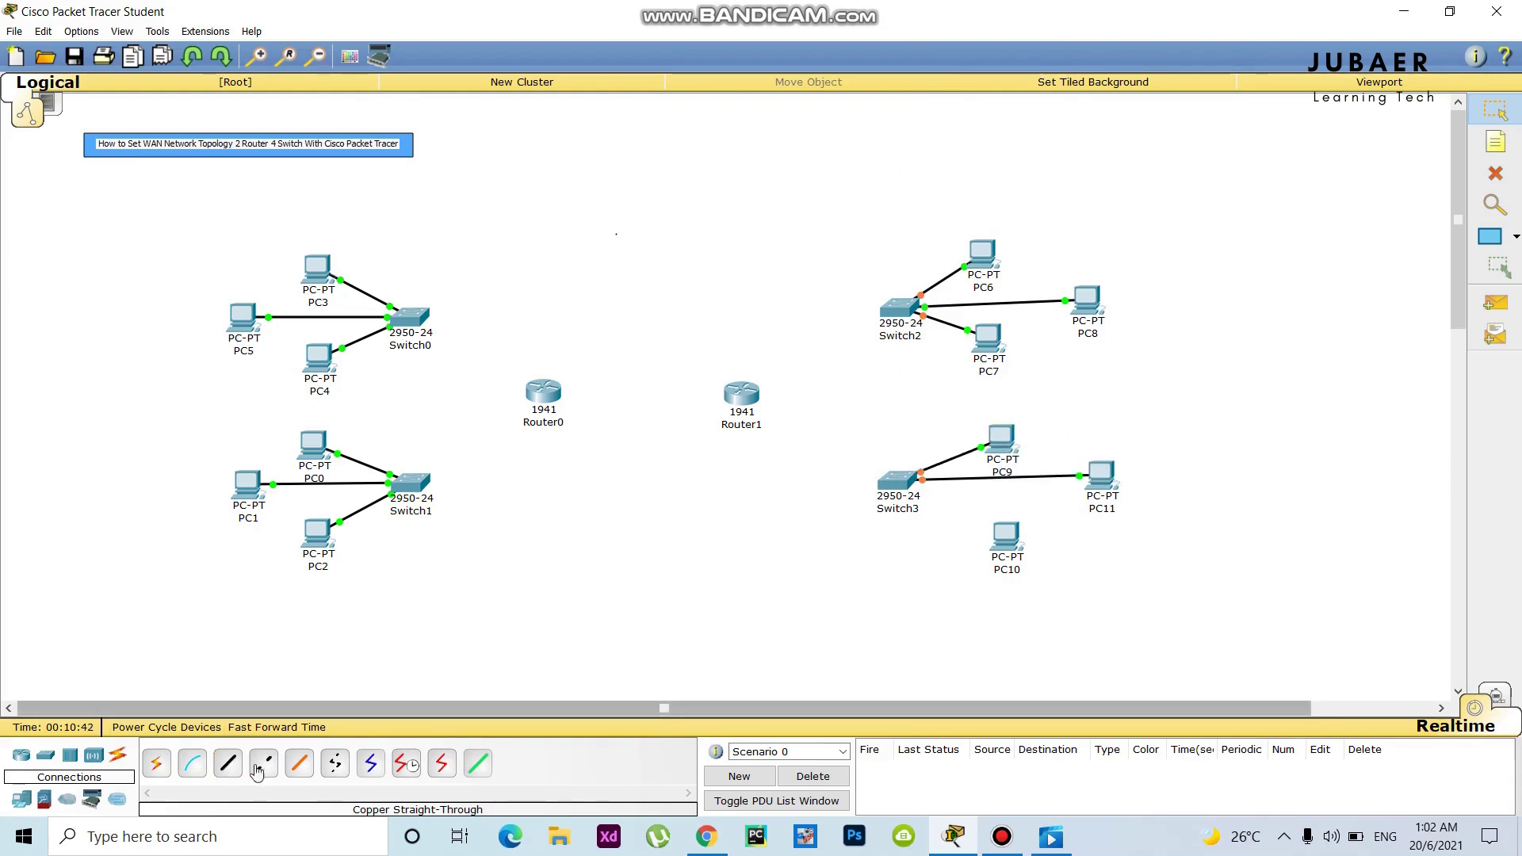
click(899, 480)
click(997, 33)
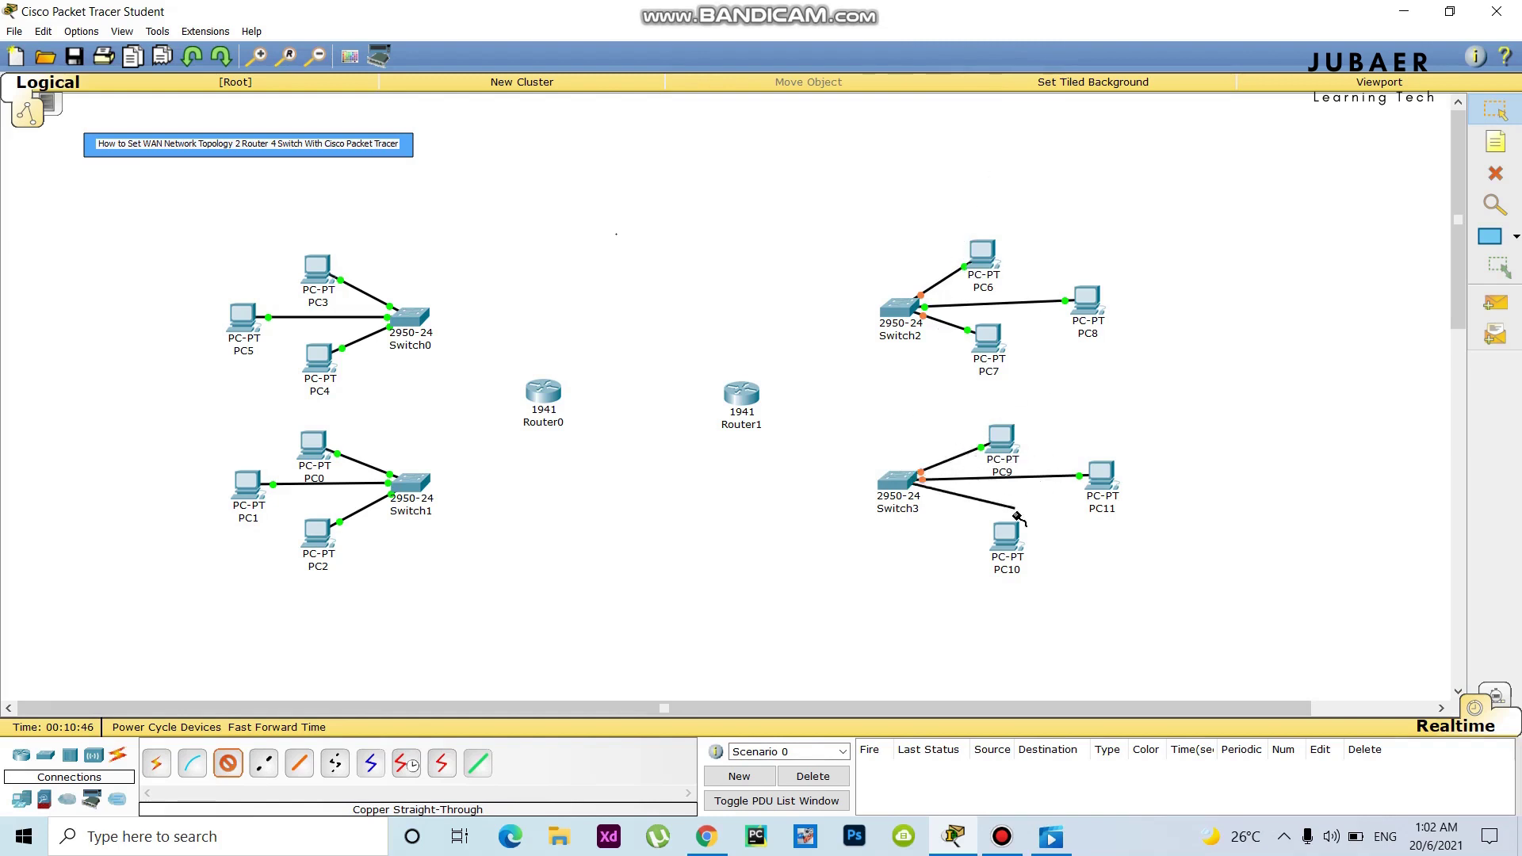
click(1007, 537)
click(1048, 570)
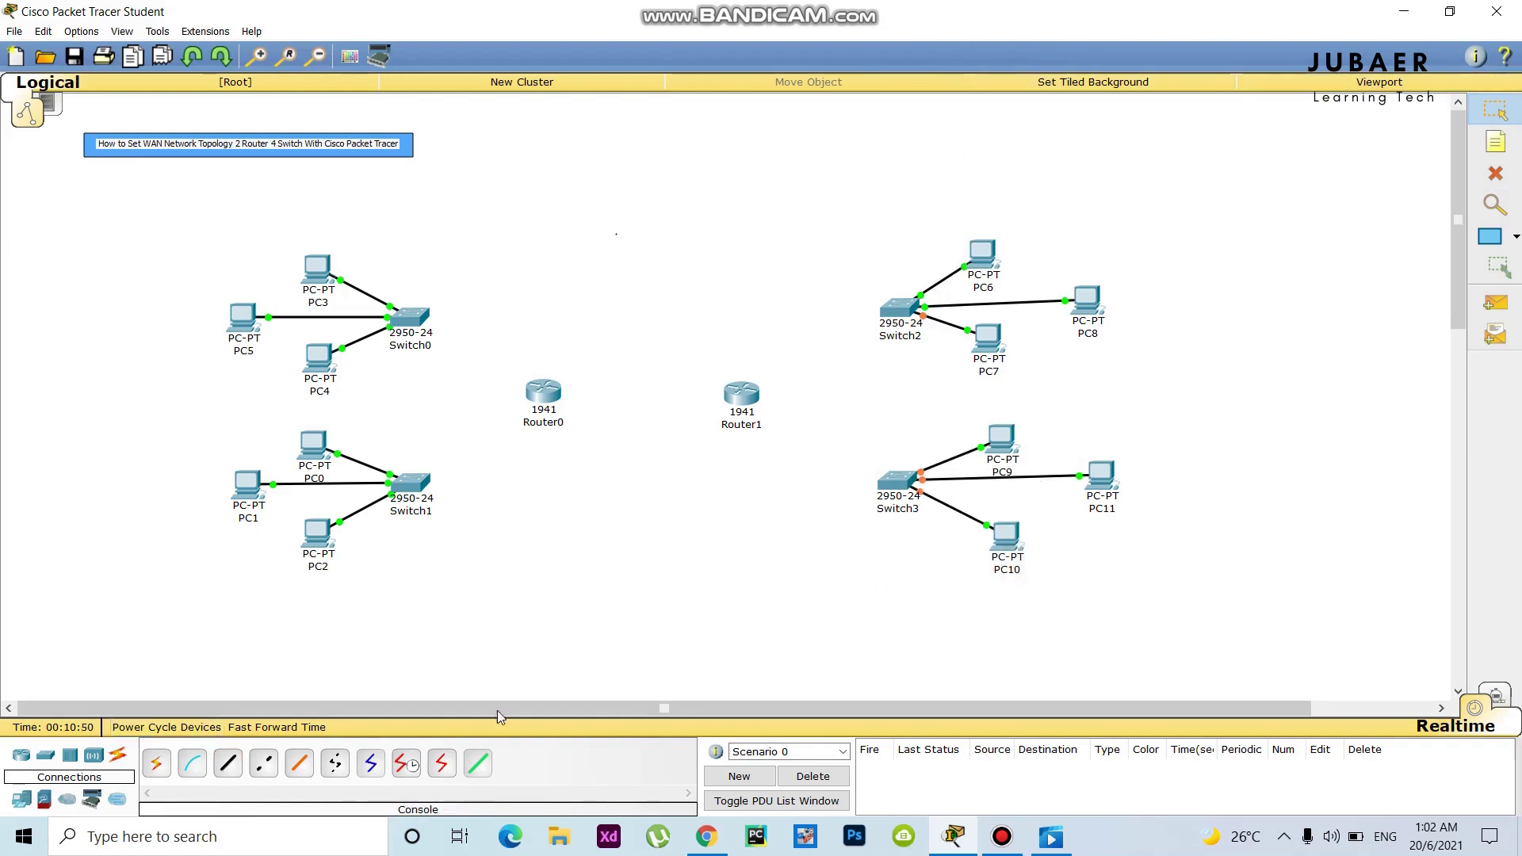
Step: Install an HWIC-2T serial card in Router0's empty slot
click(542, 400)
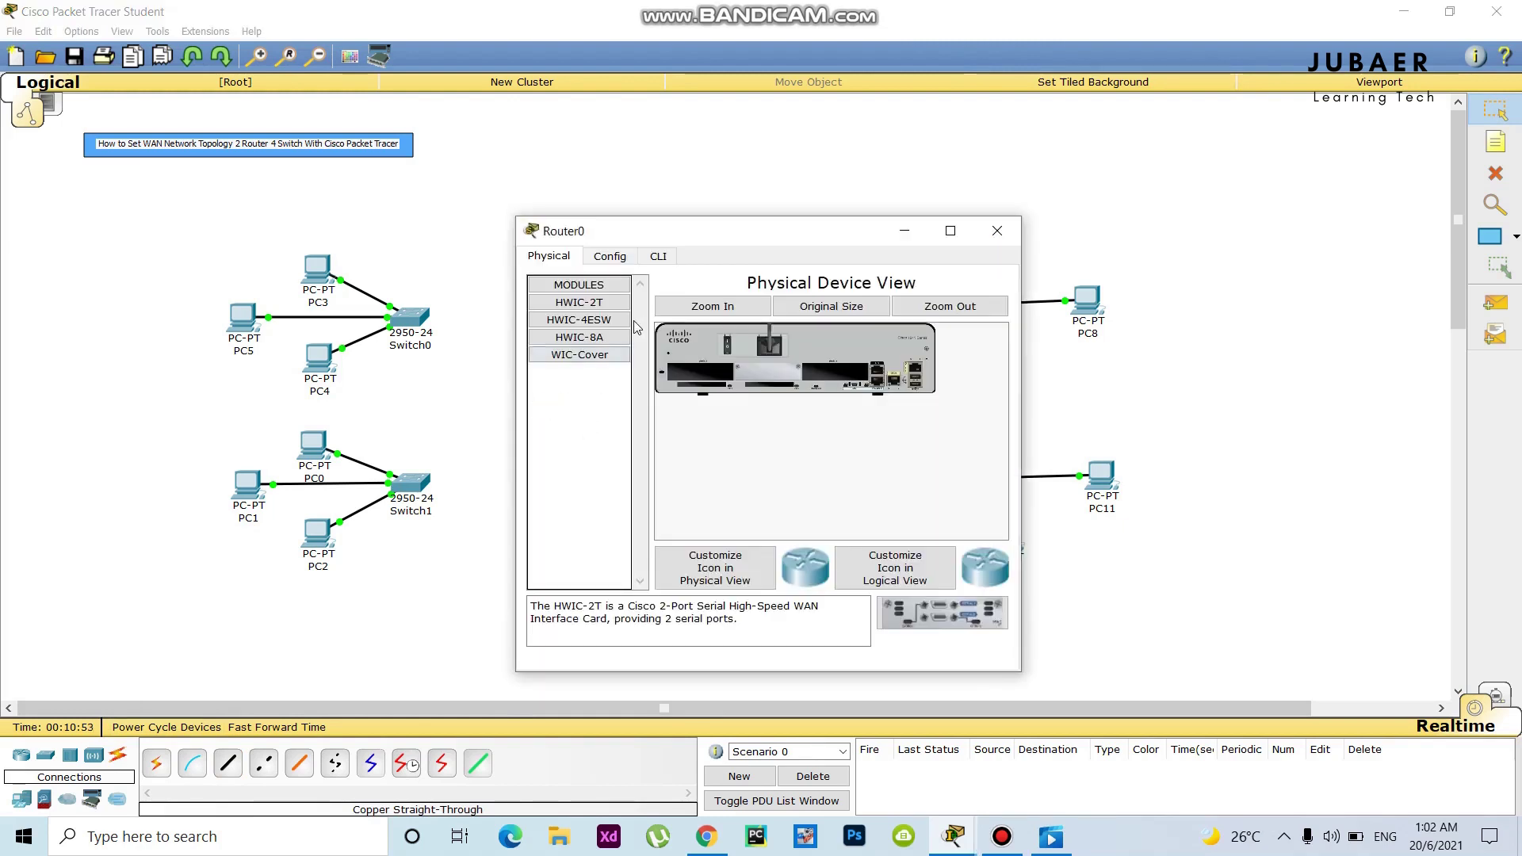
click(610, 257)
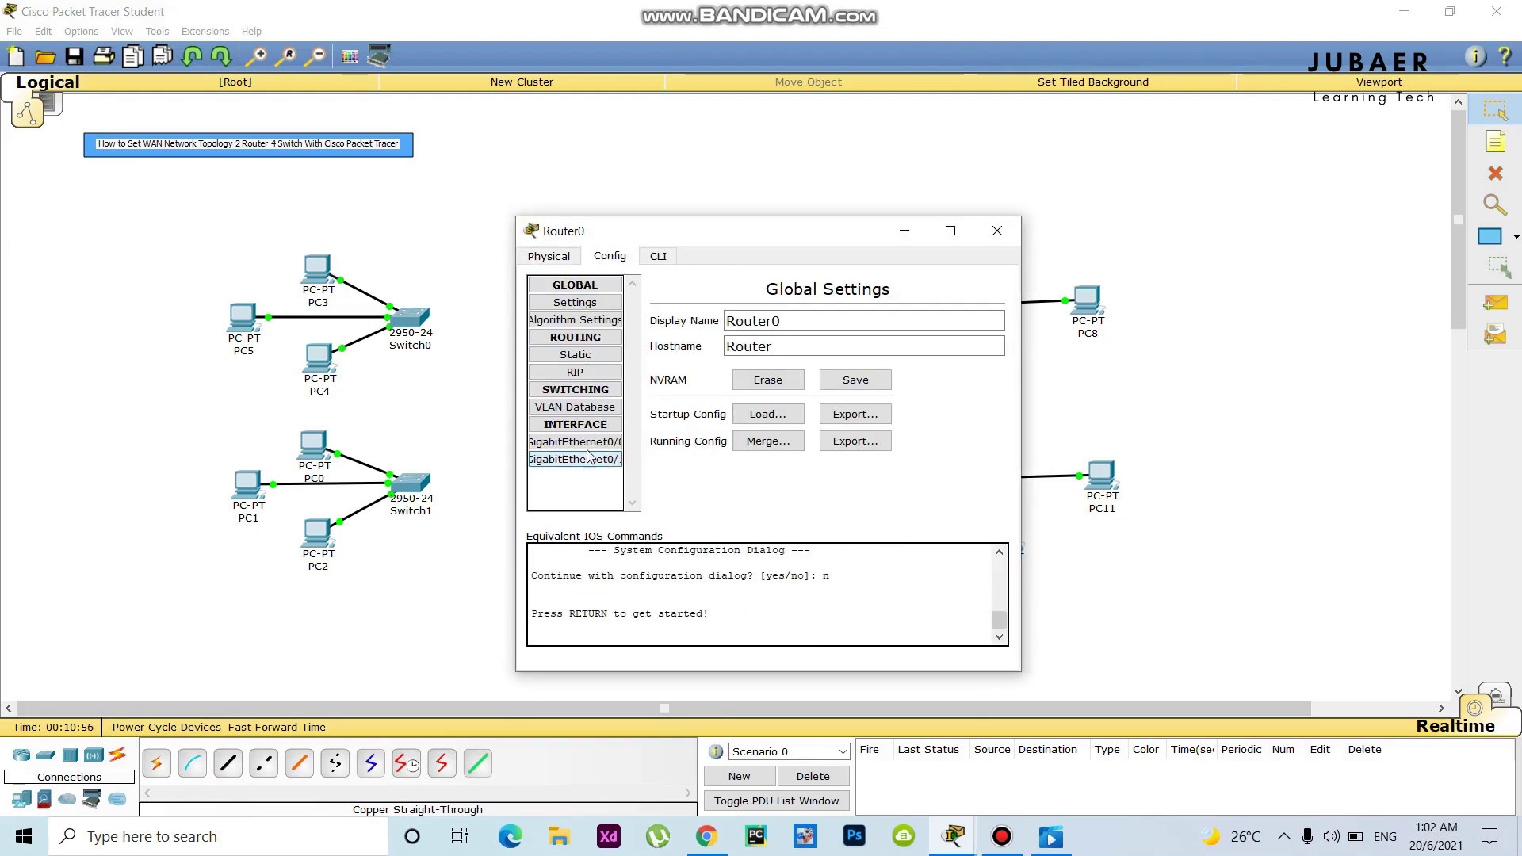
click(549, 257)
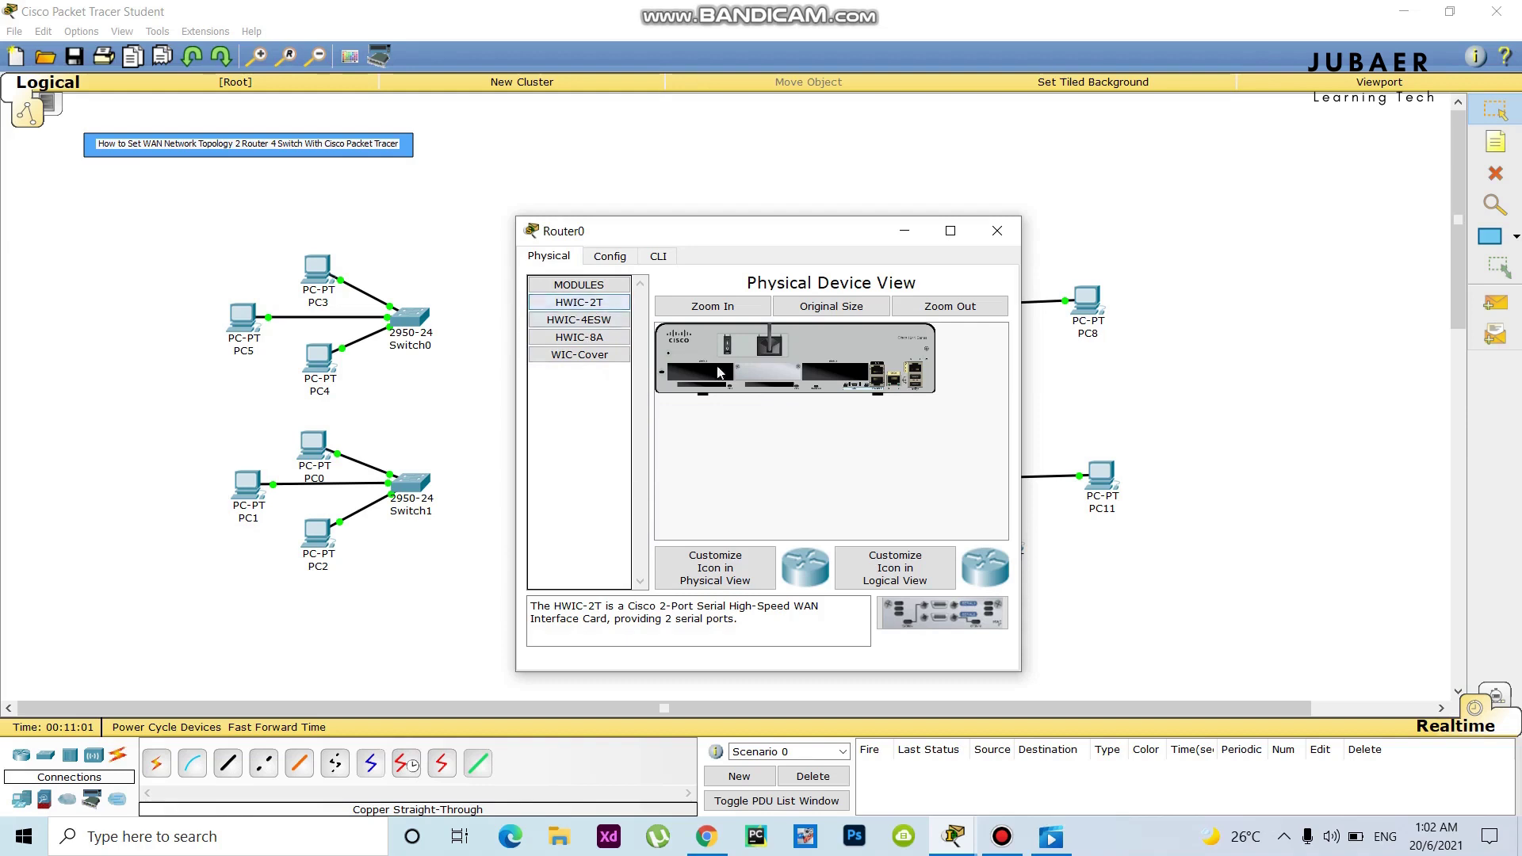
drag(920, 612, 715, 435)
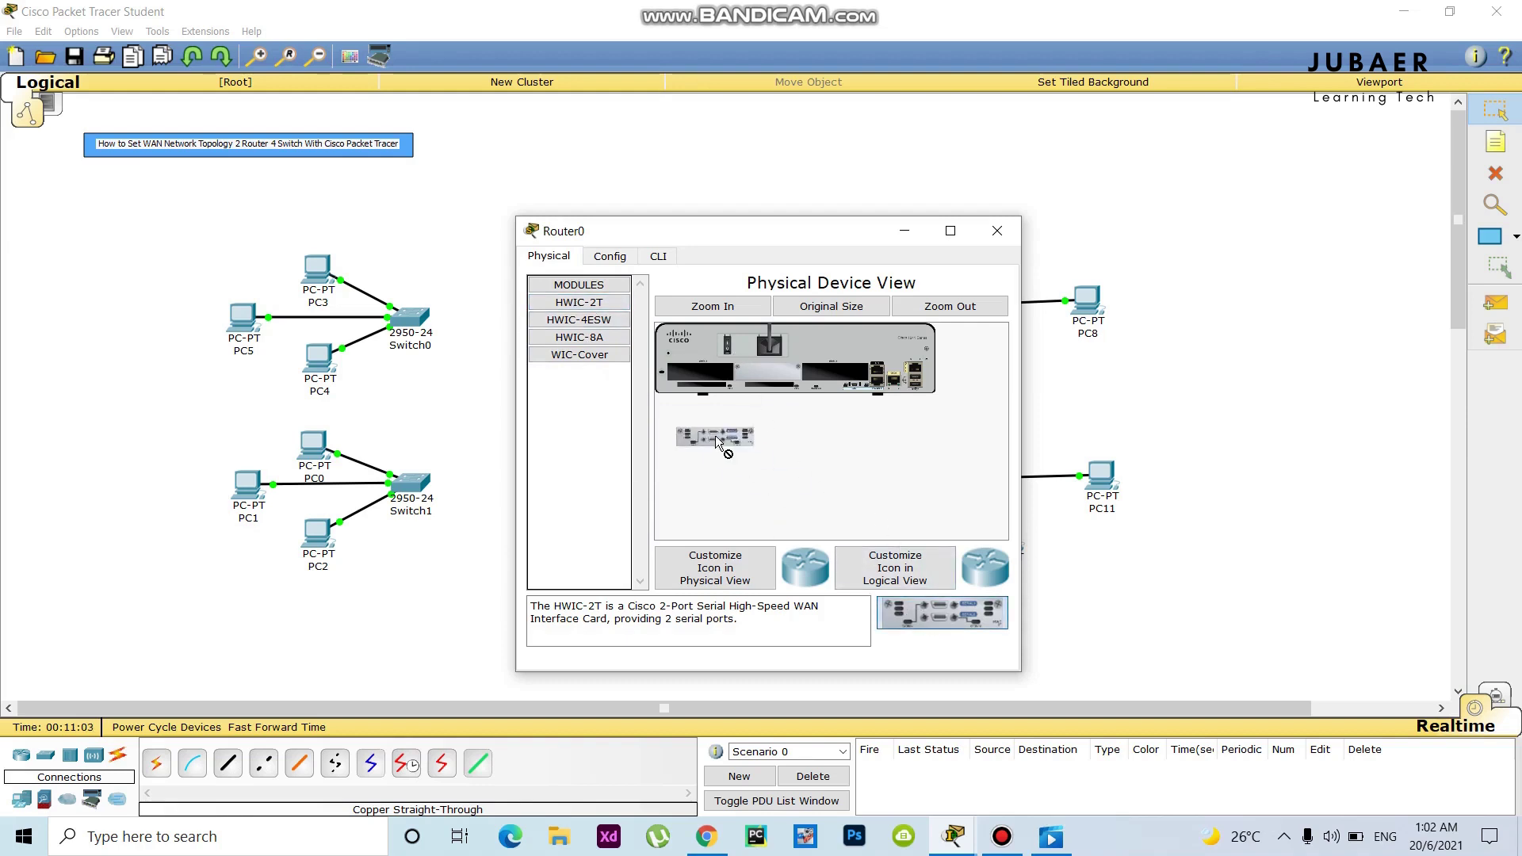
drag(704, 382, 727, 347)
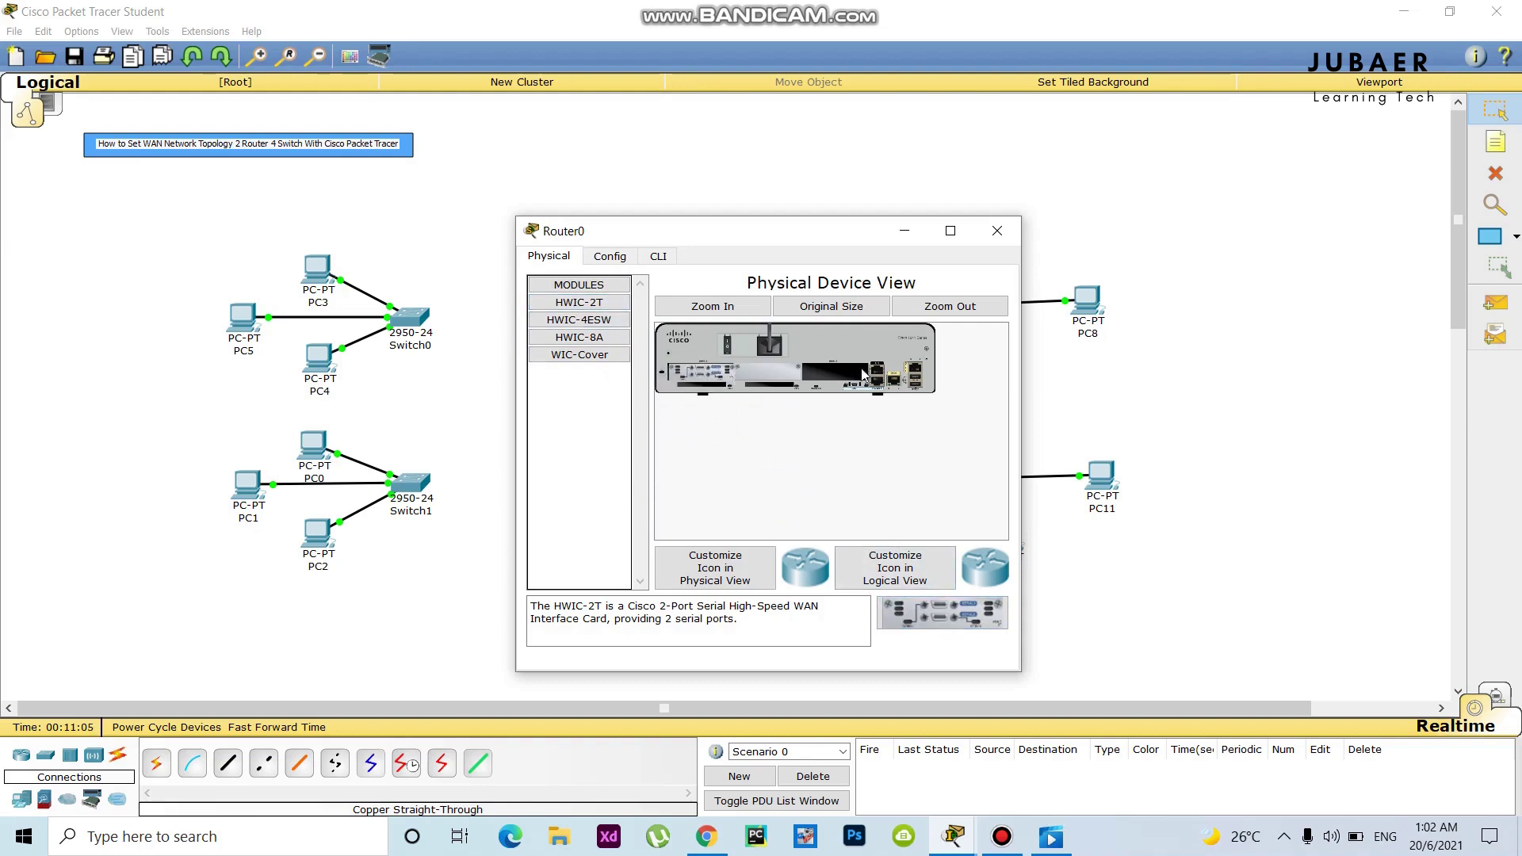
click(1213, 425)
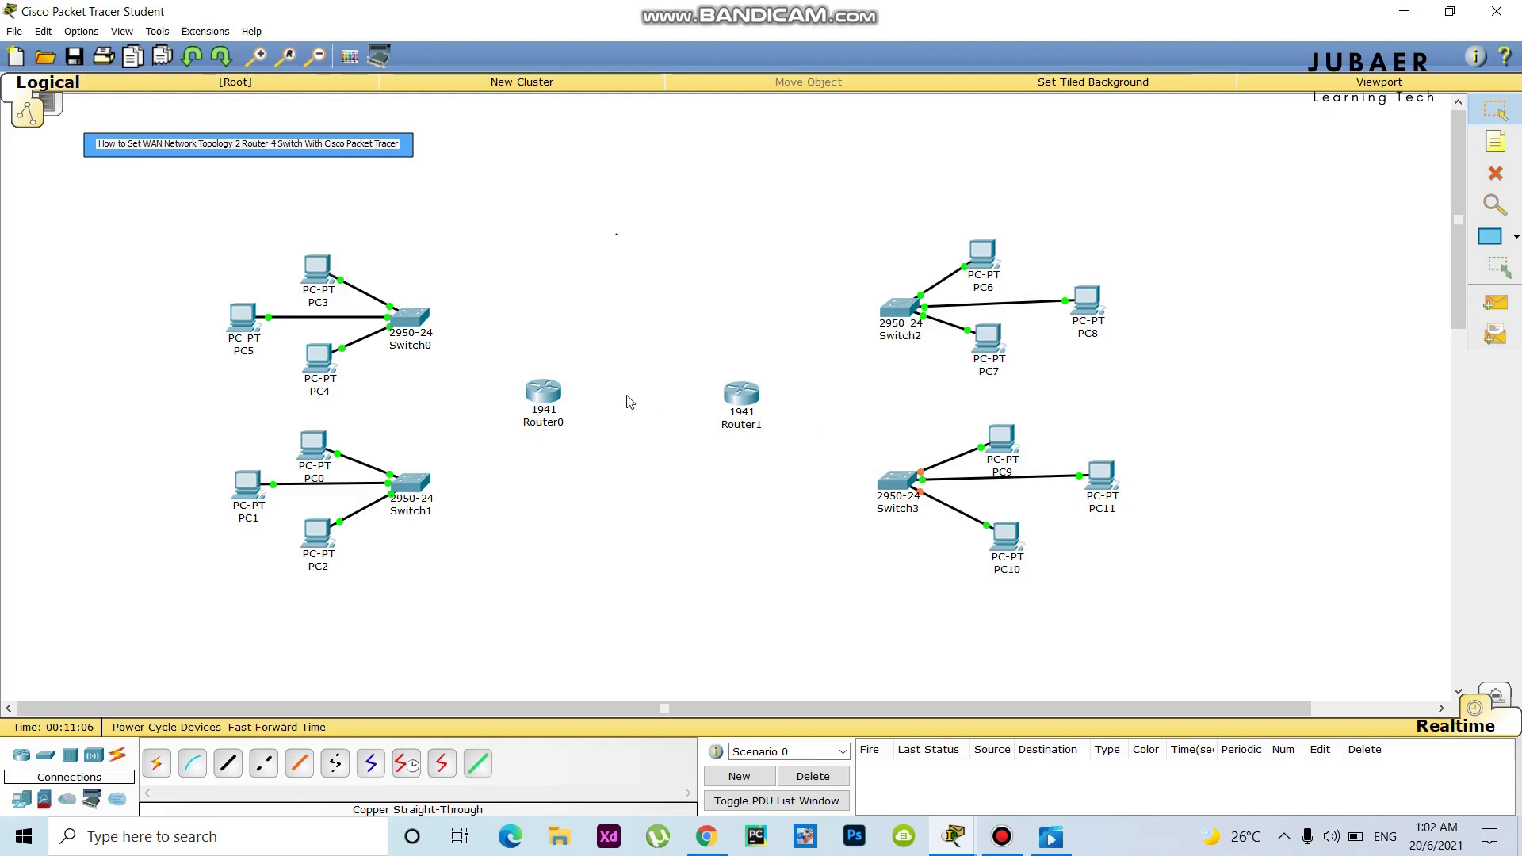
Step: Install an HWIC-2T serial card in Router1's left slot
click(750, 405)
click(615, 305)
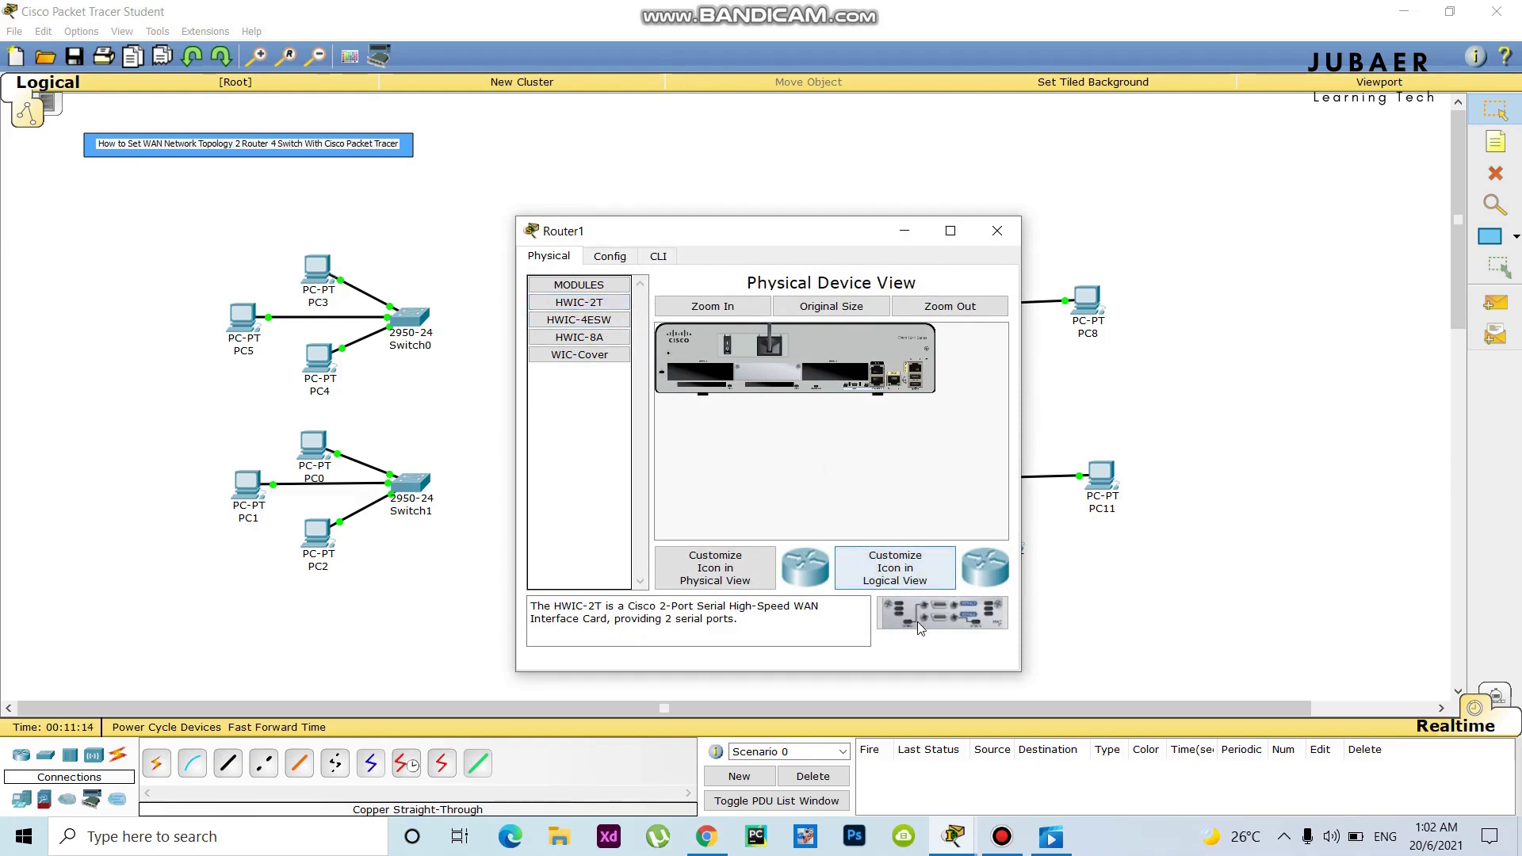
drag(917, 621, 729, 429)
drag(701, 379, 702, 376)
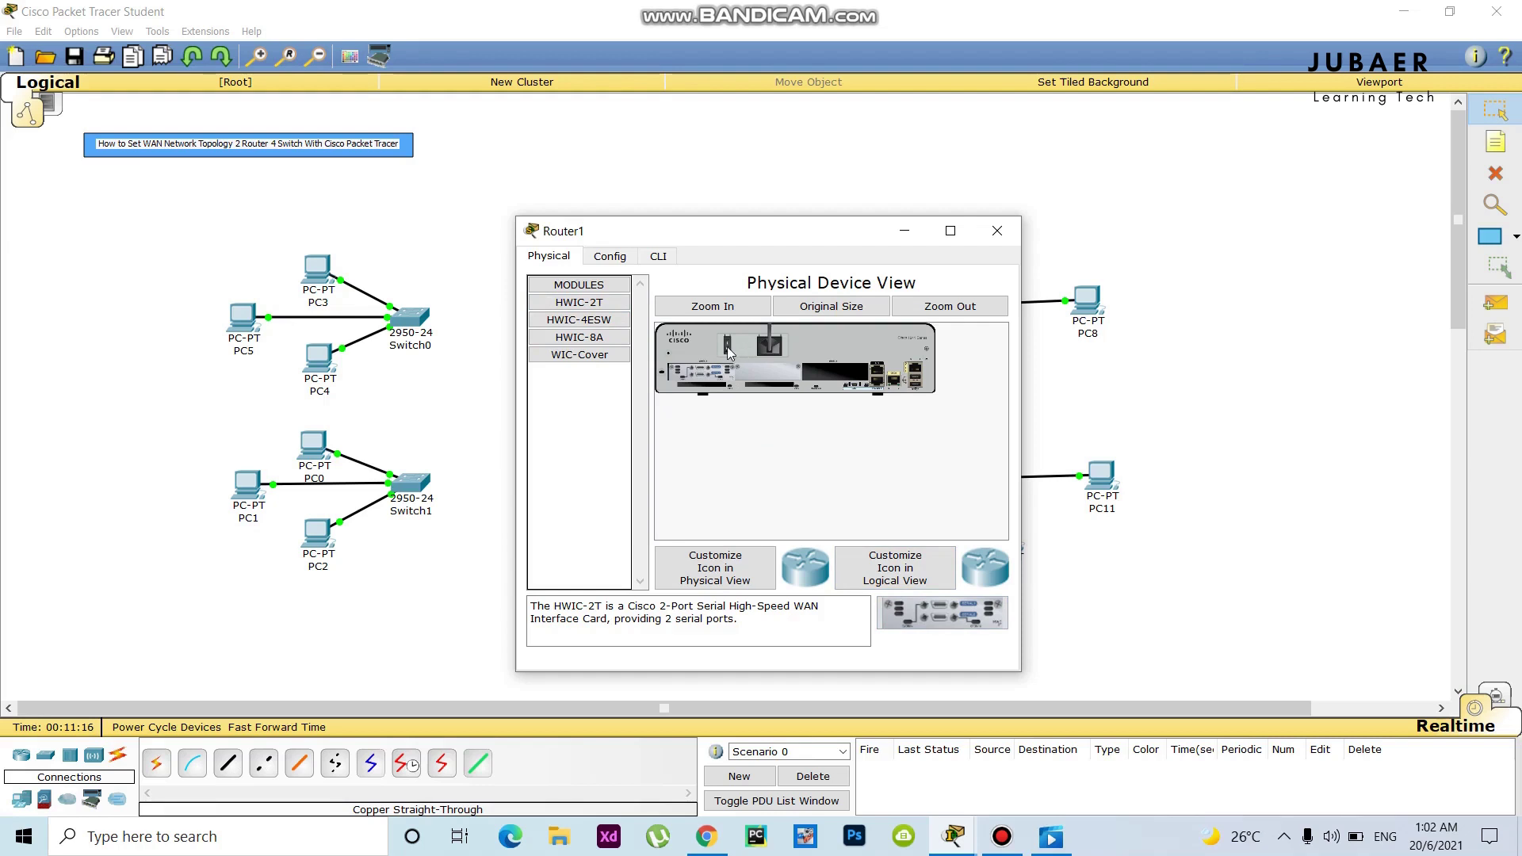
key(alt+F4)
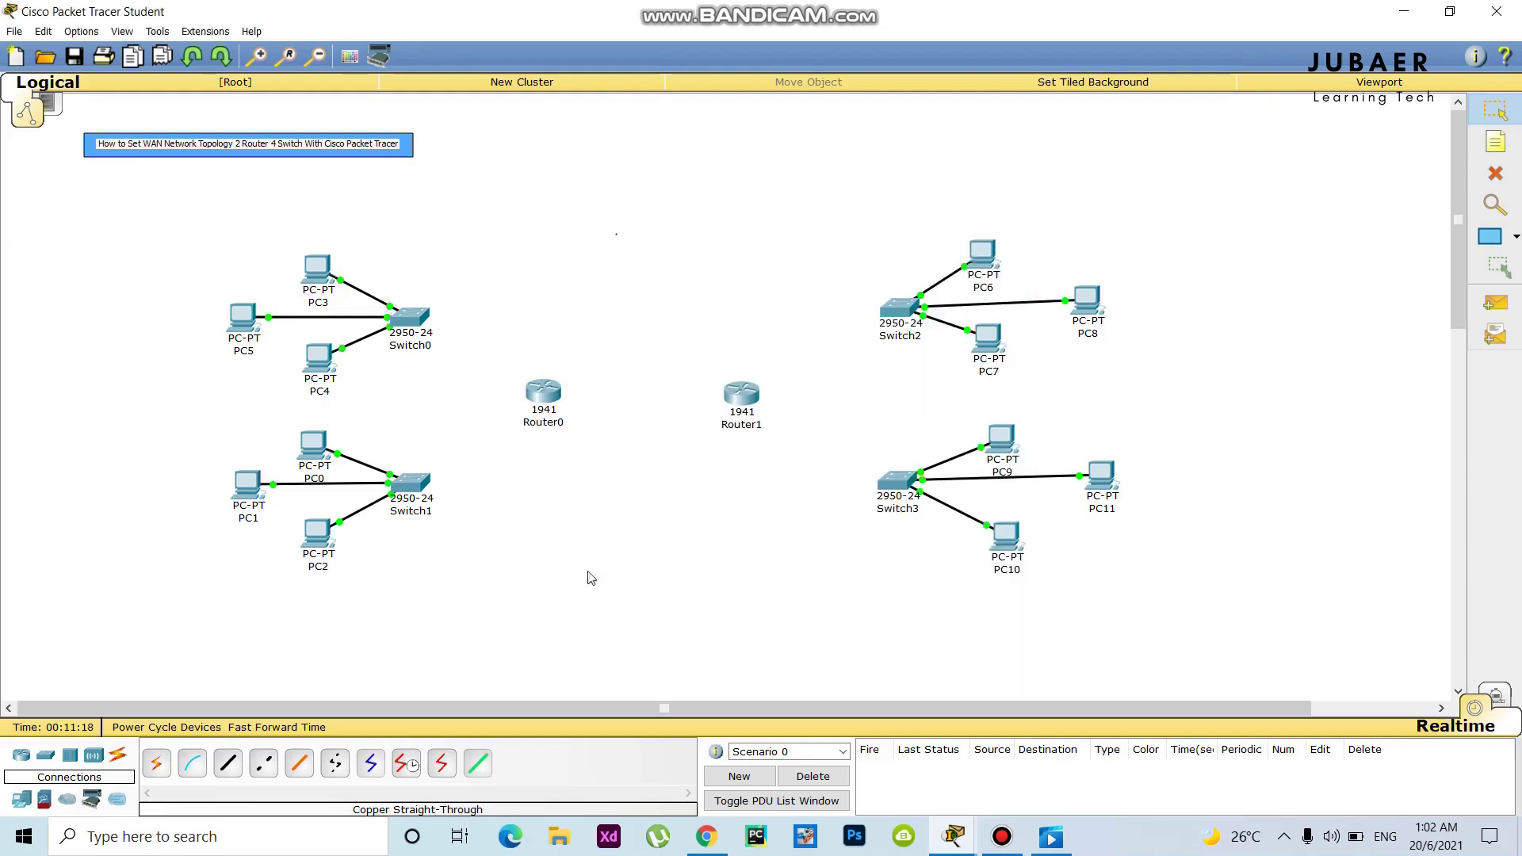
Step: Confirm Router0's configuration now lists Serial0/1/0 and Serial0/1/1
click(543, 393)
click(606, 258)
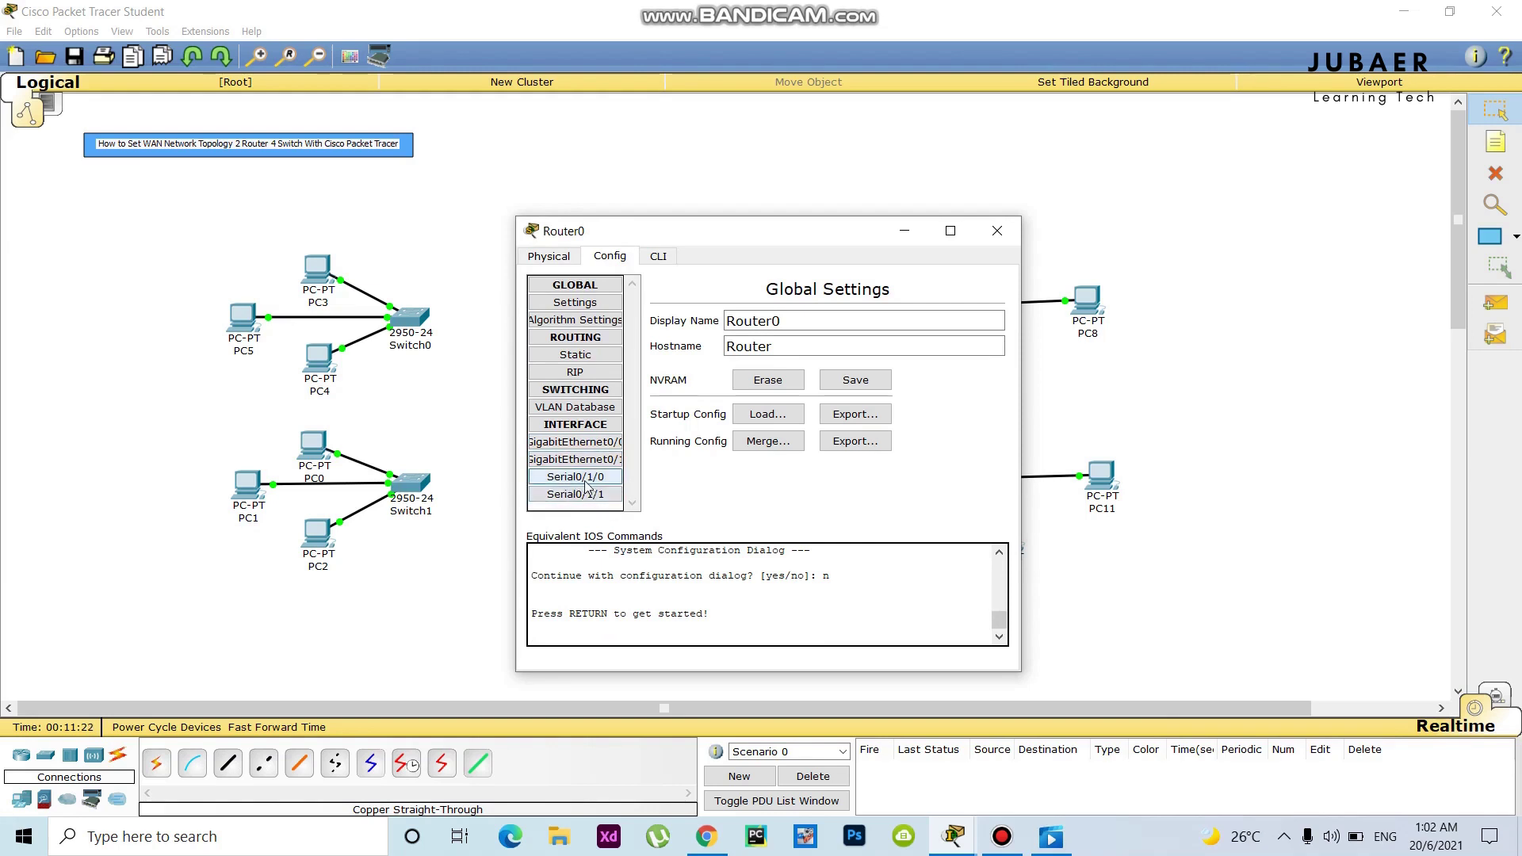
key(alt+F4)
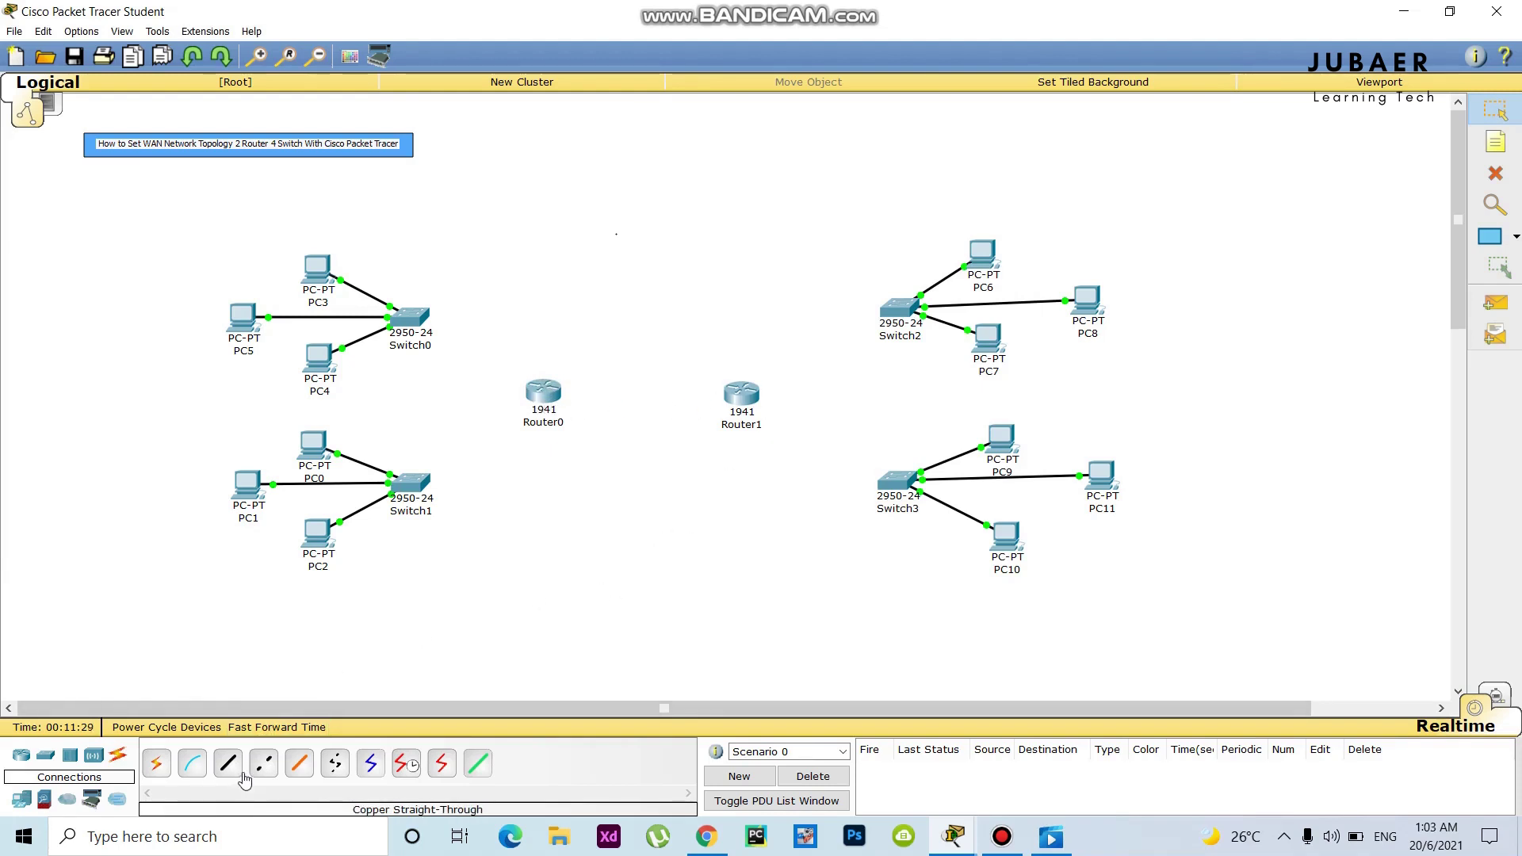
Step: Join Router0 and Router1 on Serial0/1/0 with a serial DTE cable
click(442, 764)
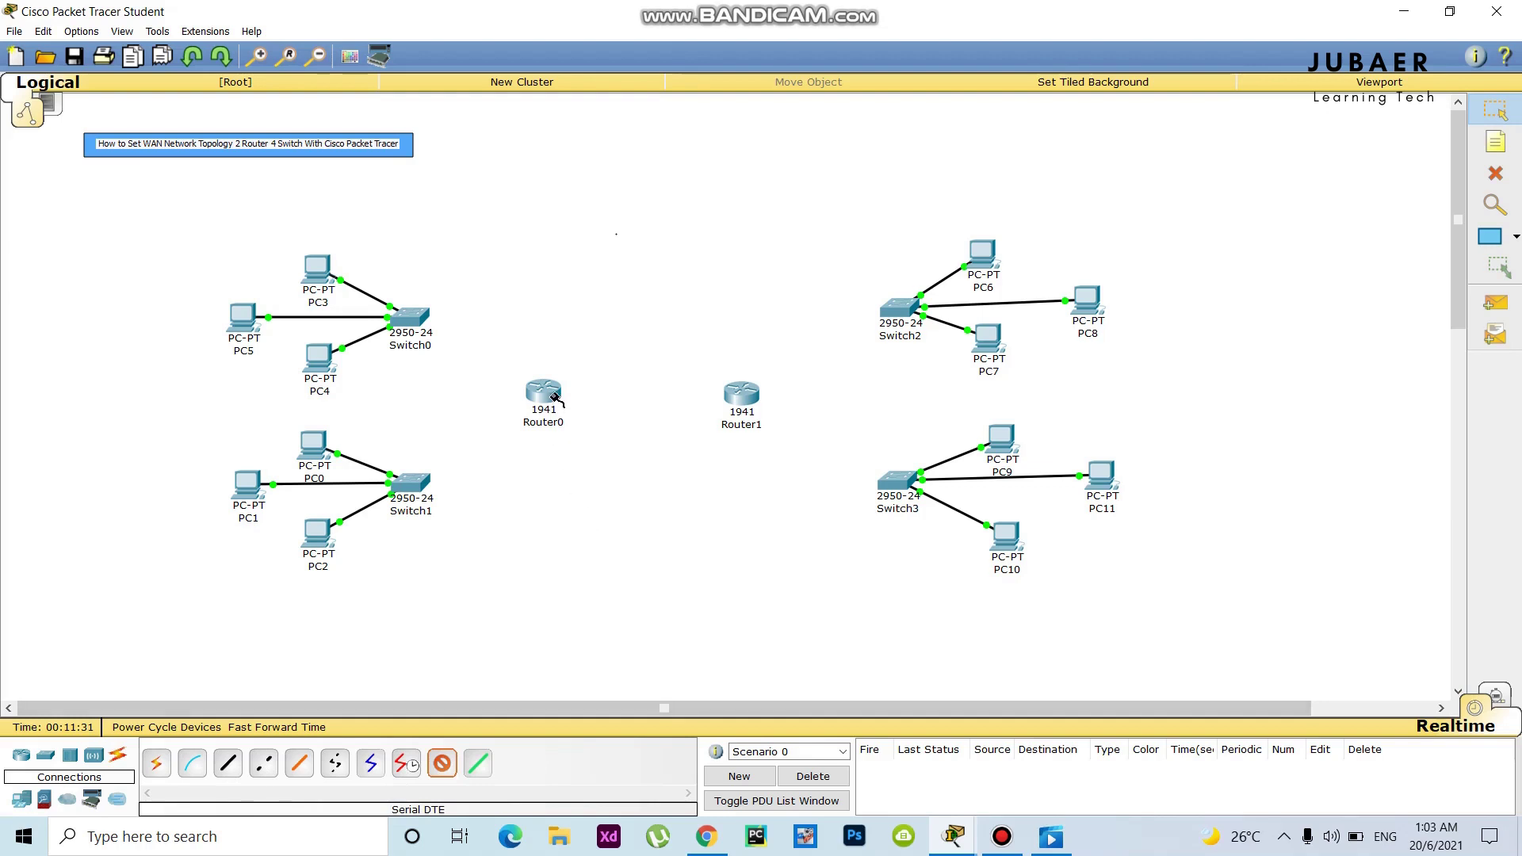
click(683, 433)
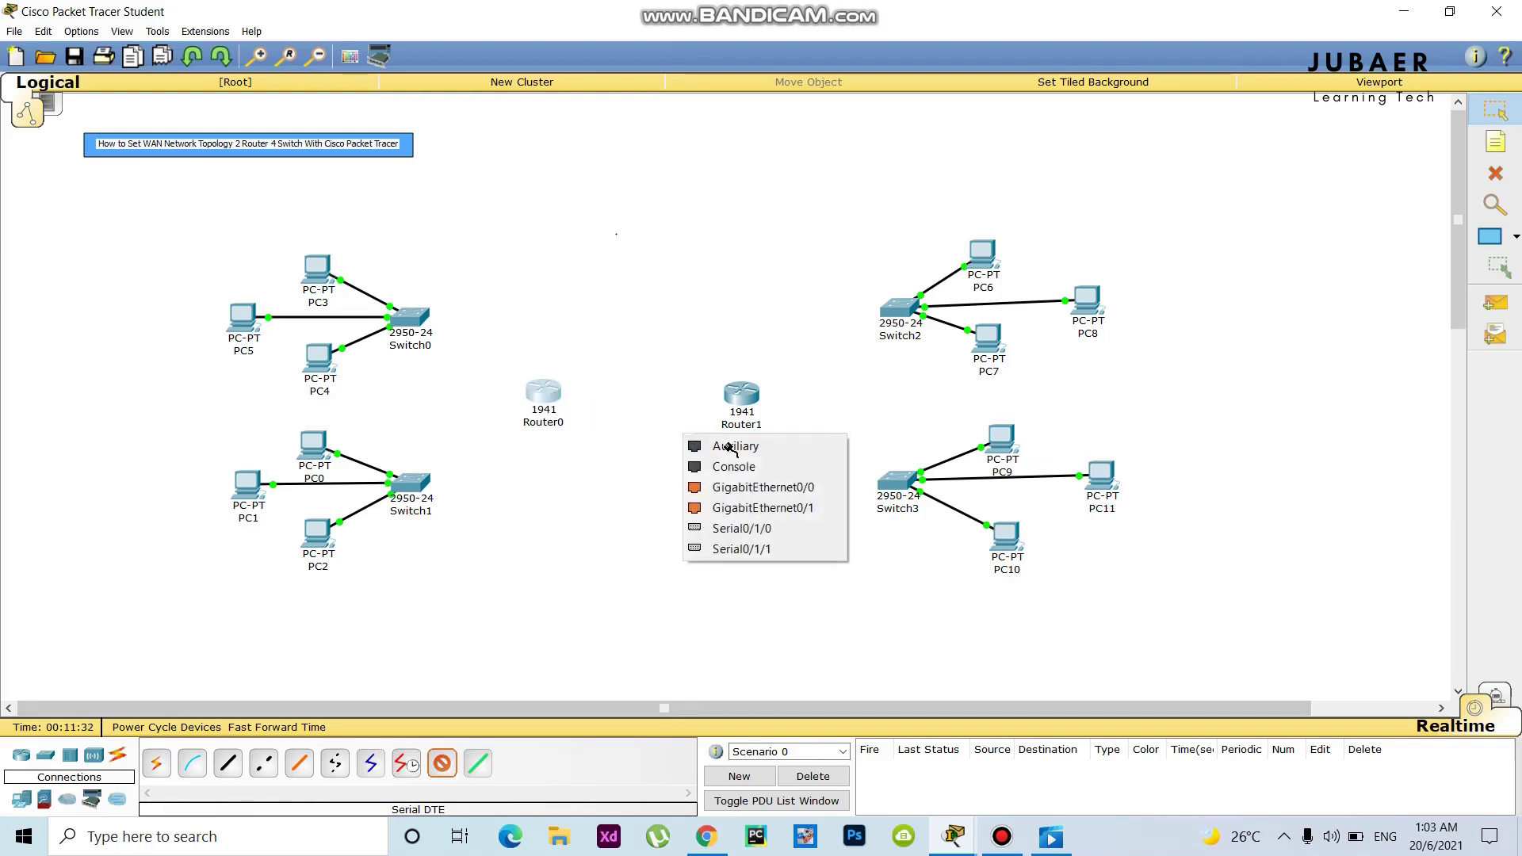
click(752, 529)
click(753, 401)
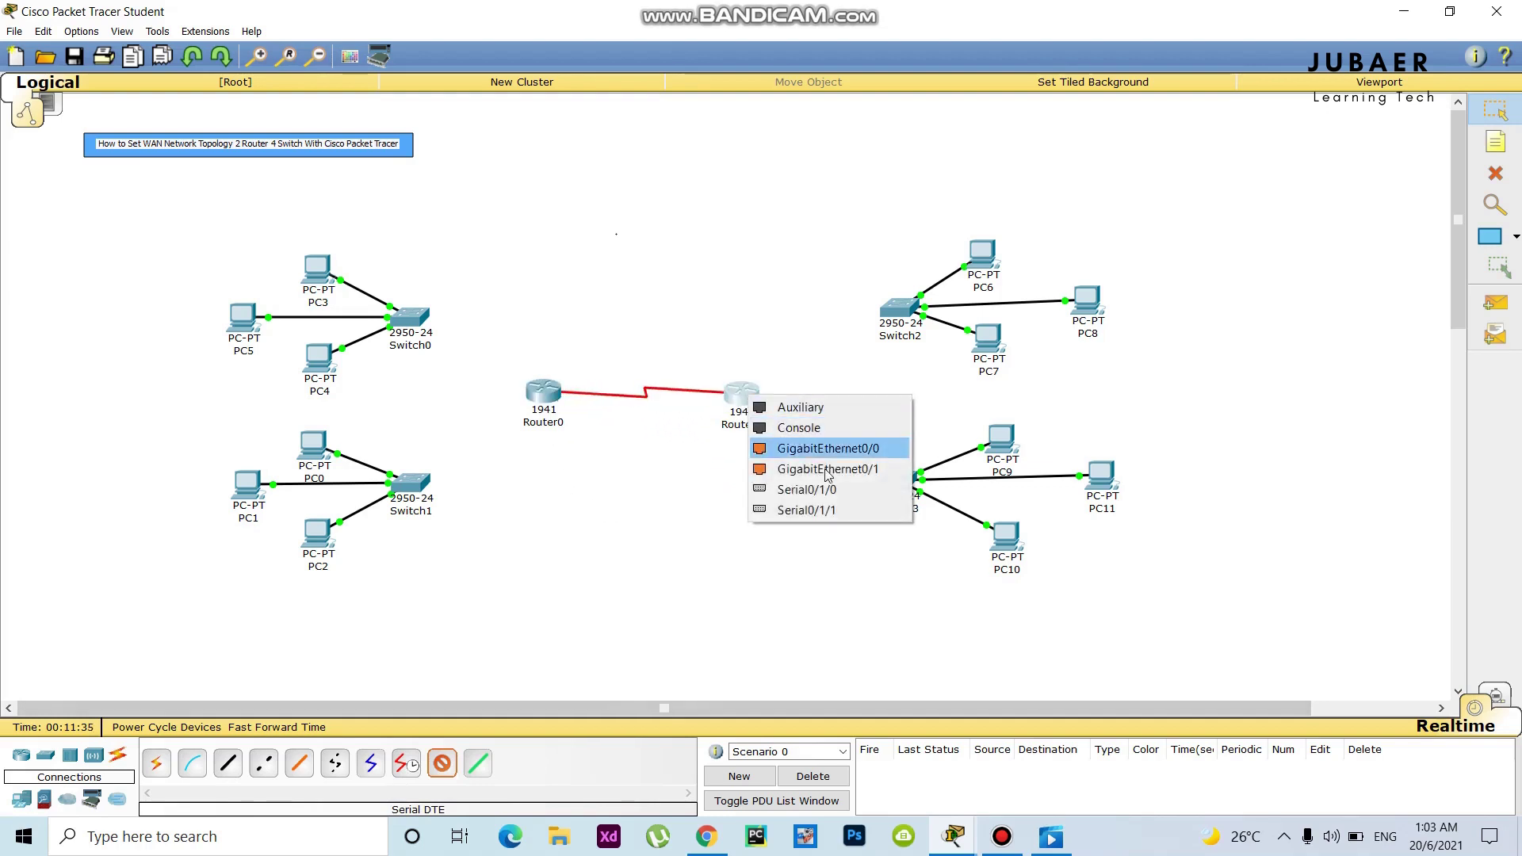
click(789, 489)
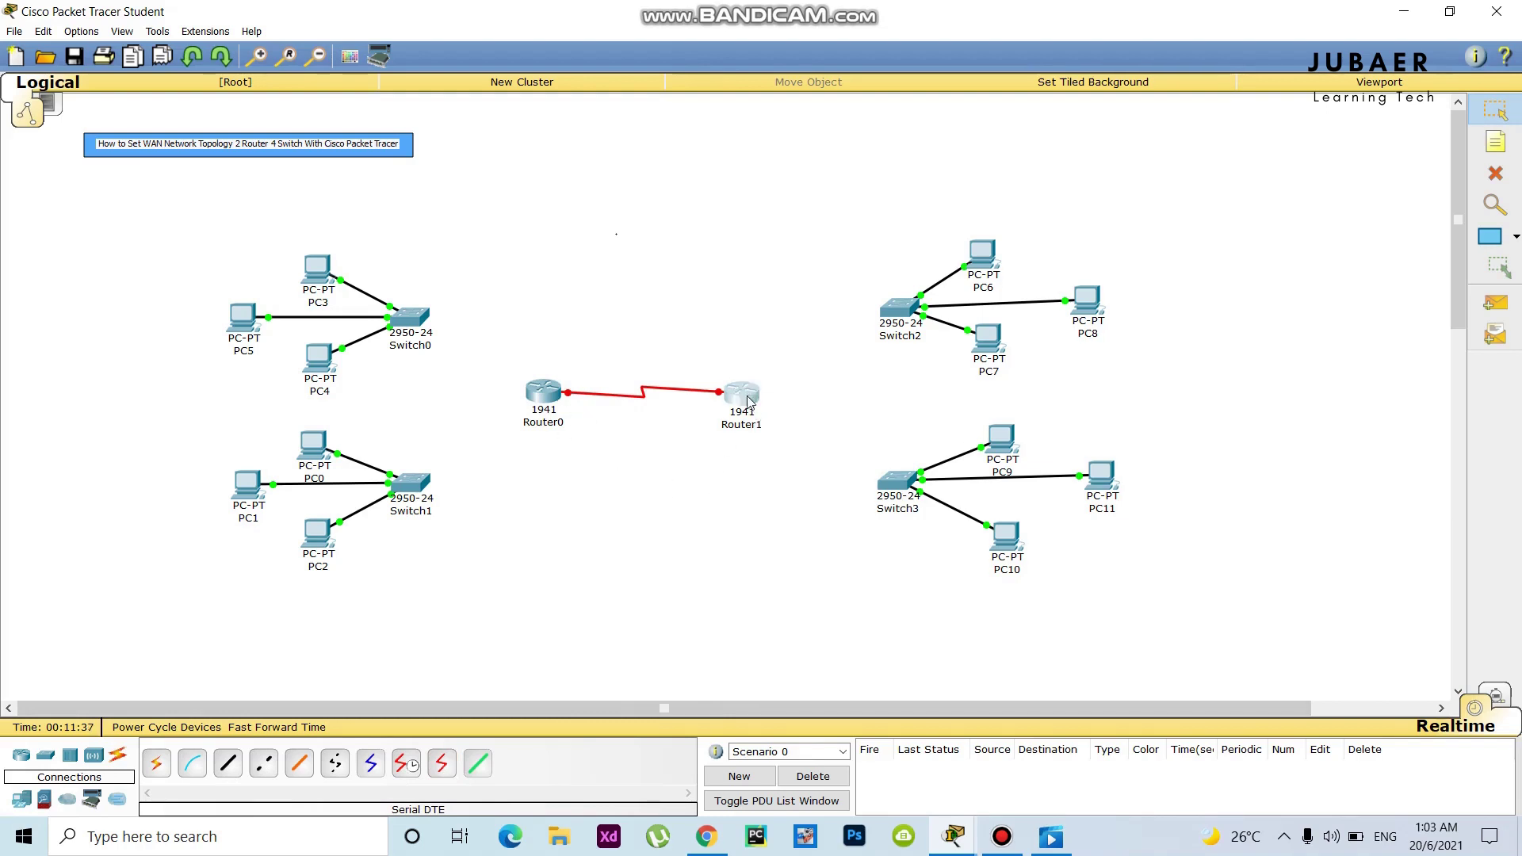
drag(752, 426, 752, 422)
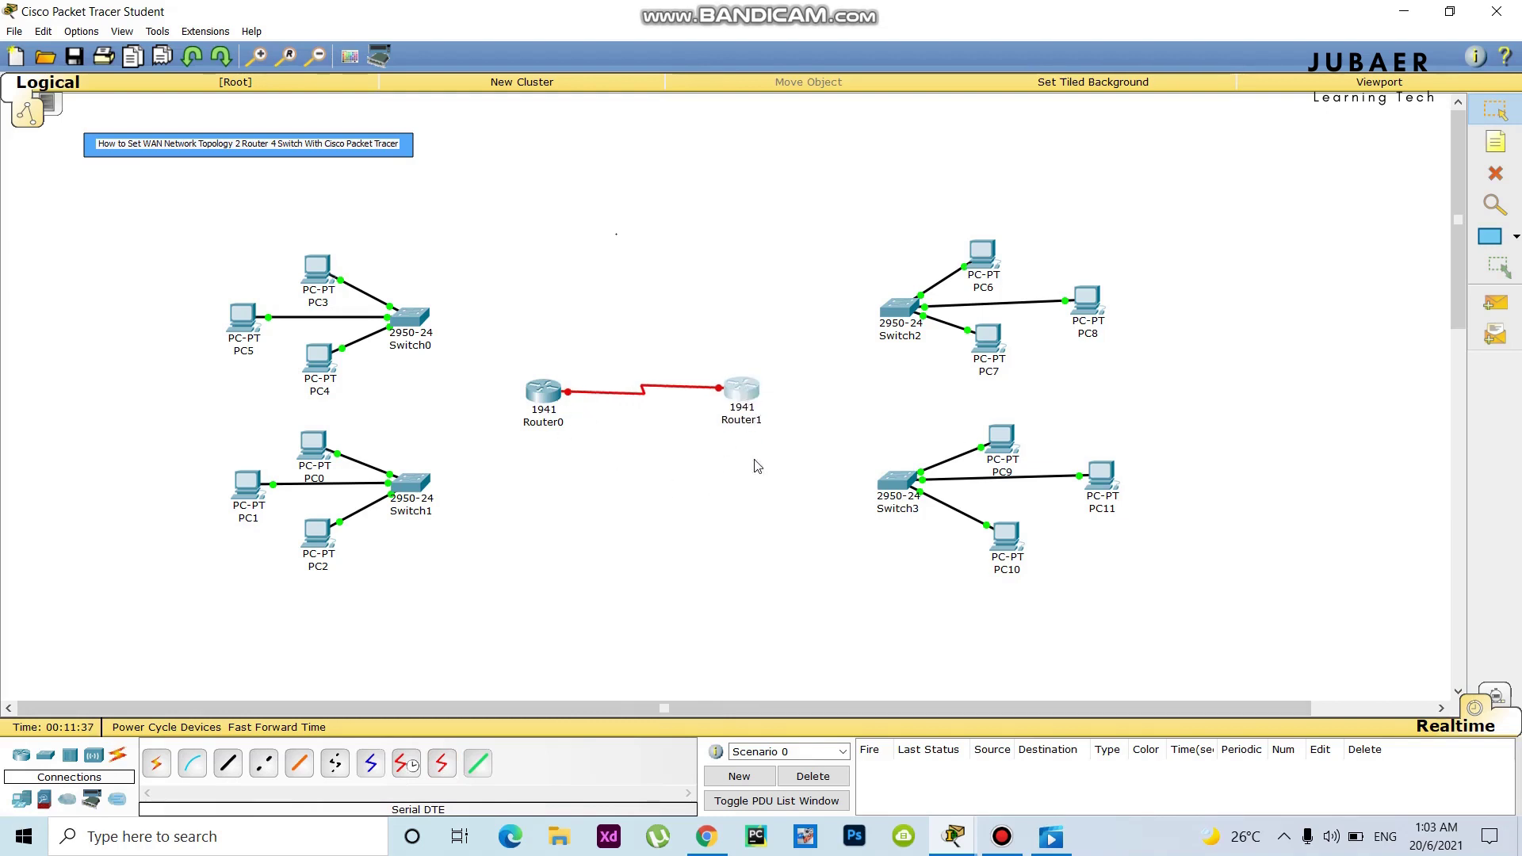
Step: Cable Switch0 and Switch1 FastEthernet0/4 to Router0's GigabitEthernet ports, Switch1 on GigabitEthernet0/1
click(236, 766)
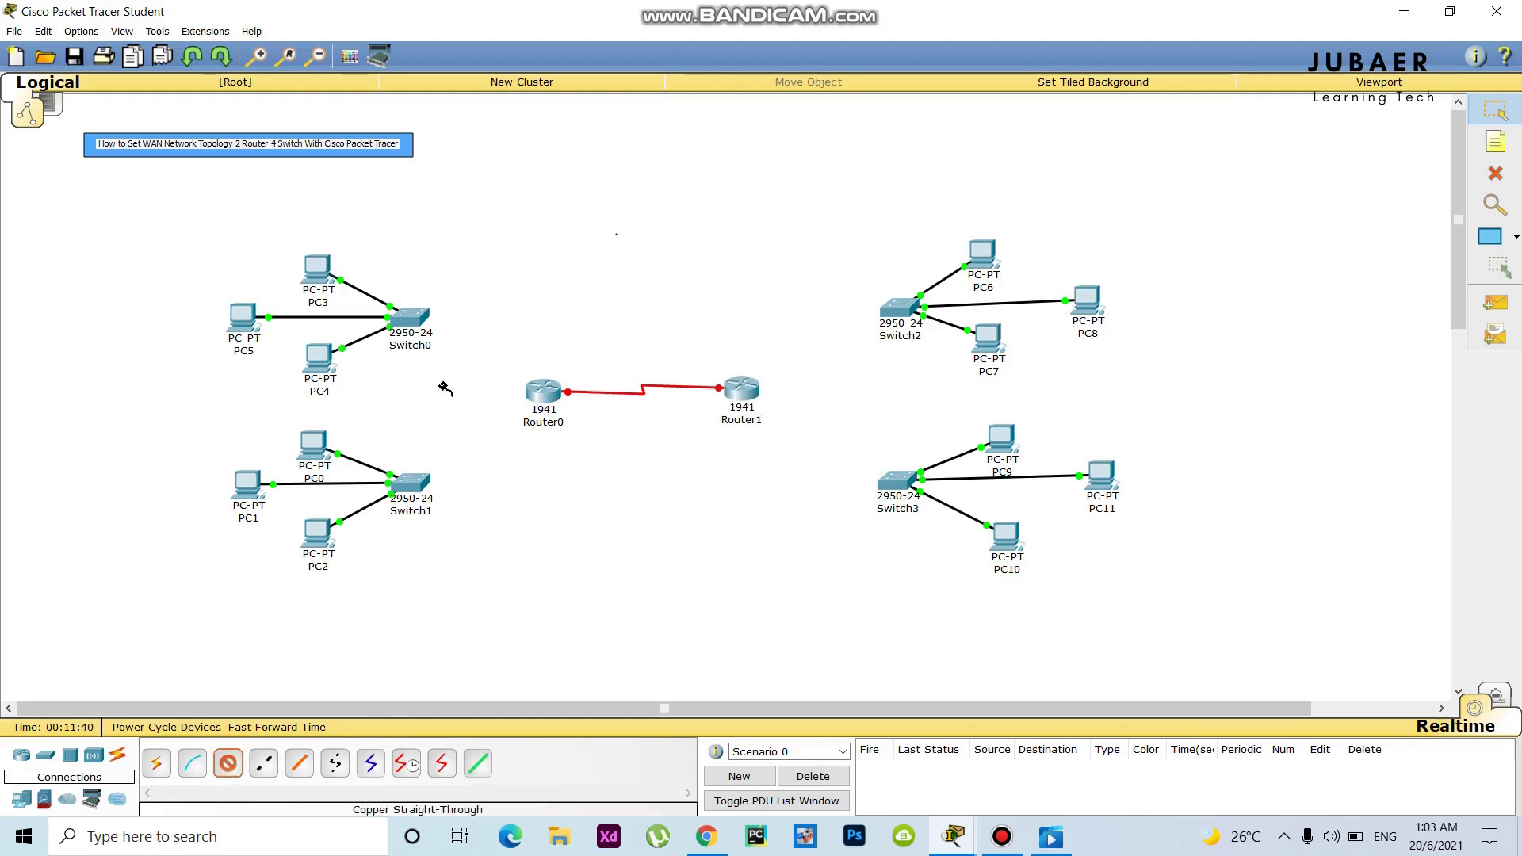
click(418, 320)
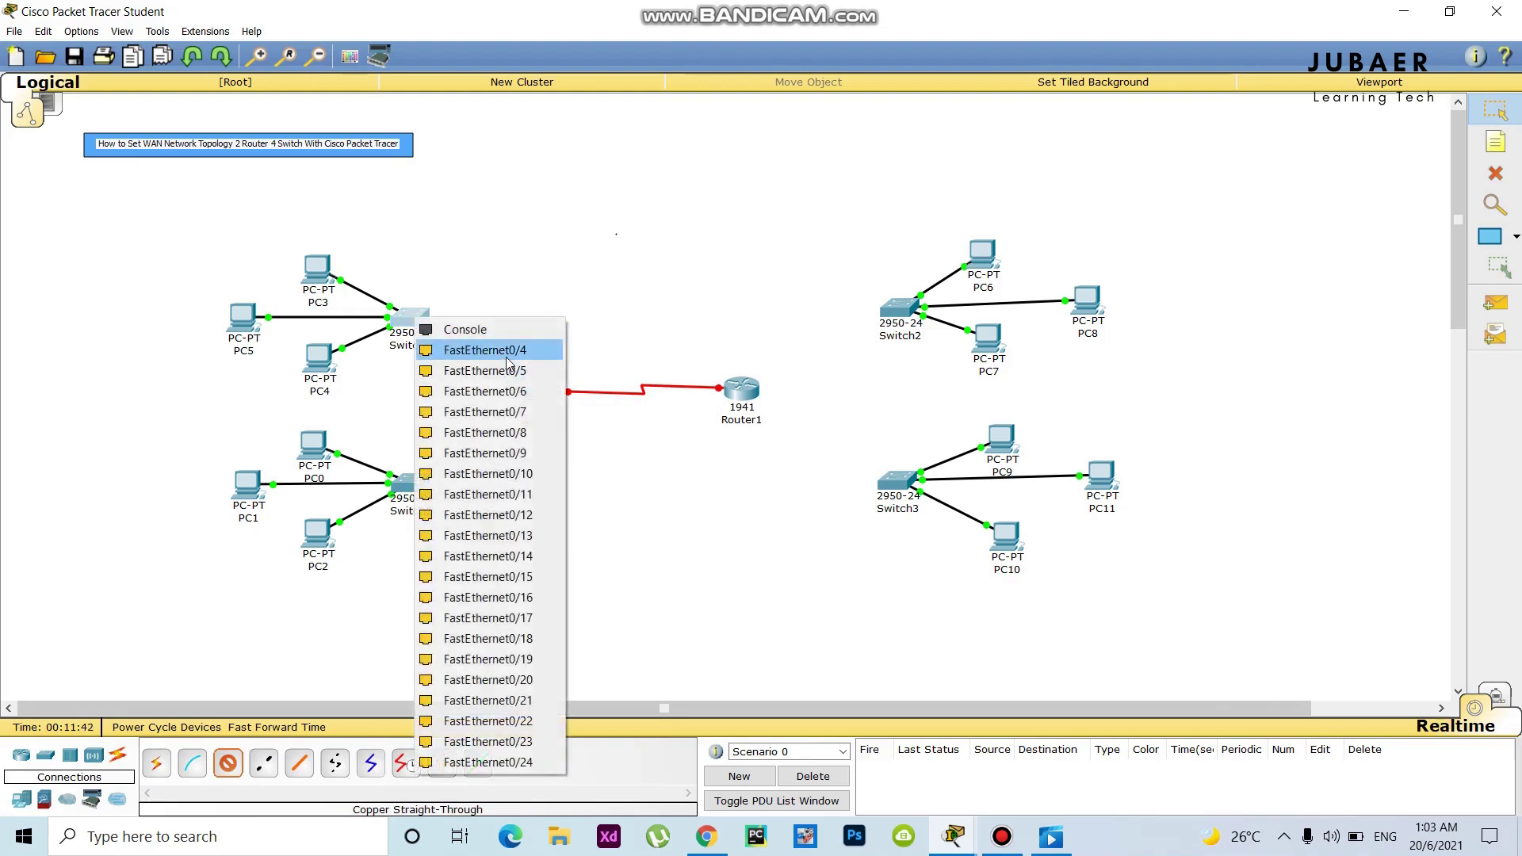
click(507, 349)
click(541, 389)
click(603, 435)
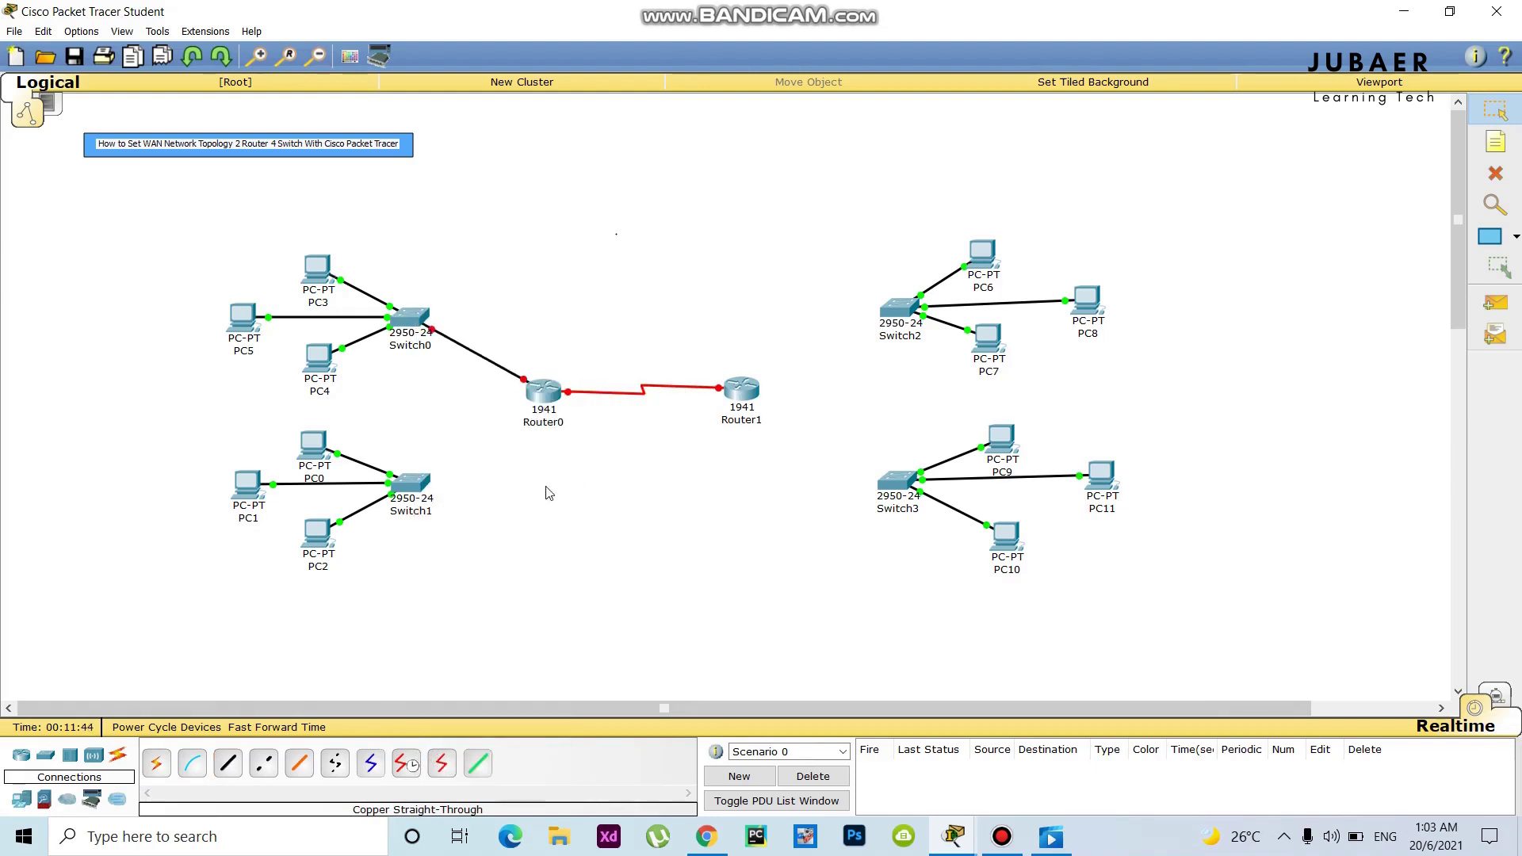
click(228, 764)
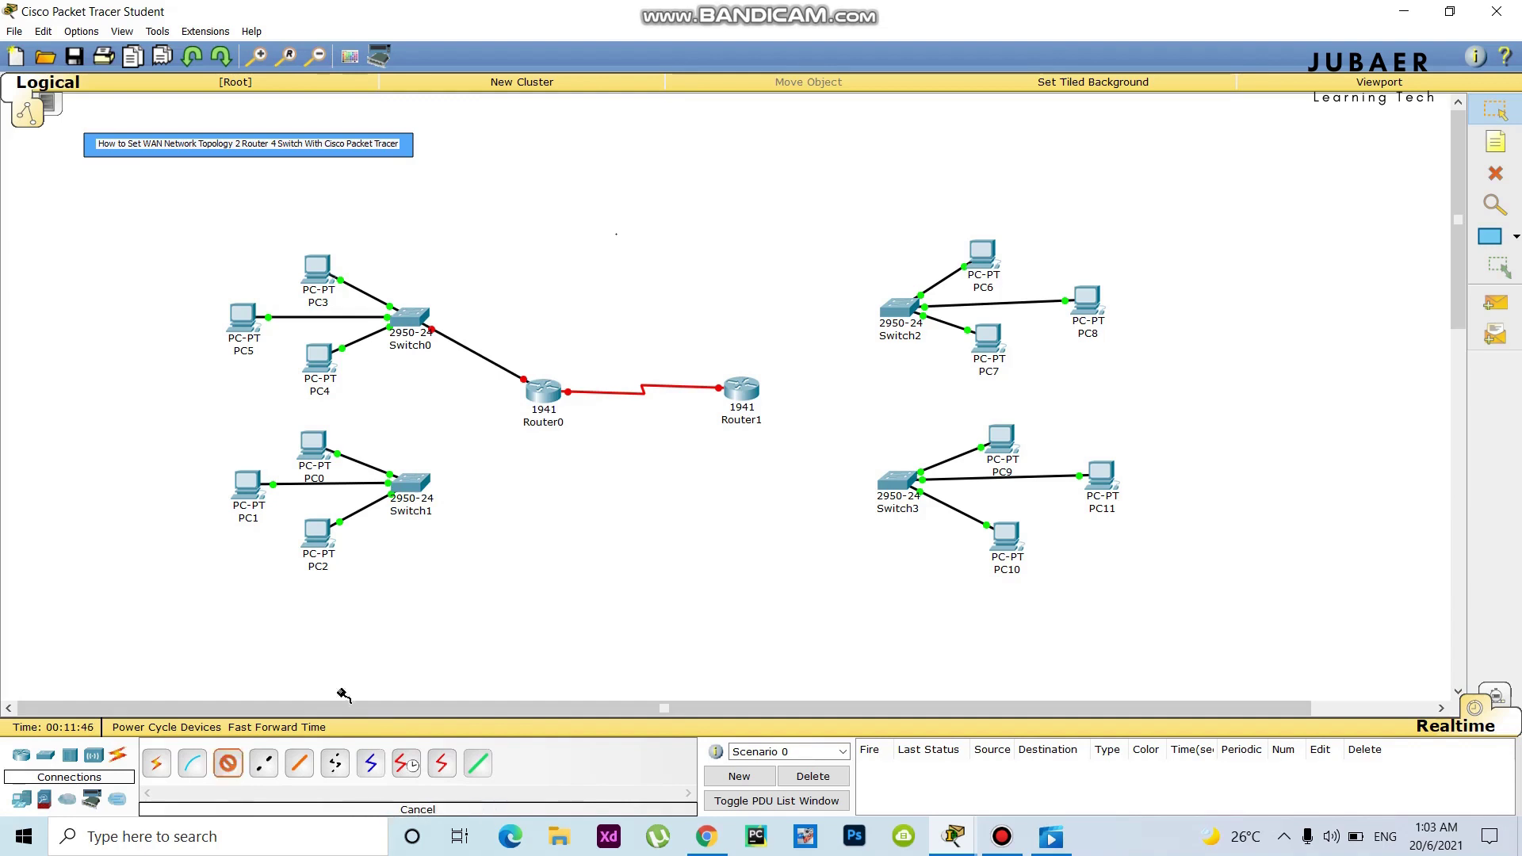
click(424, 482)
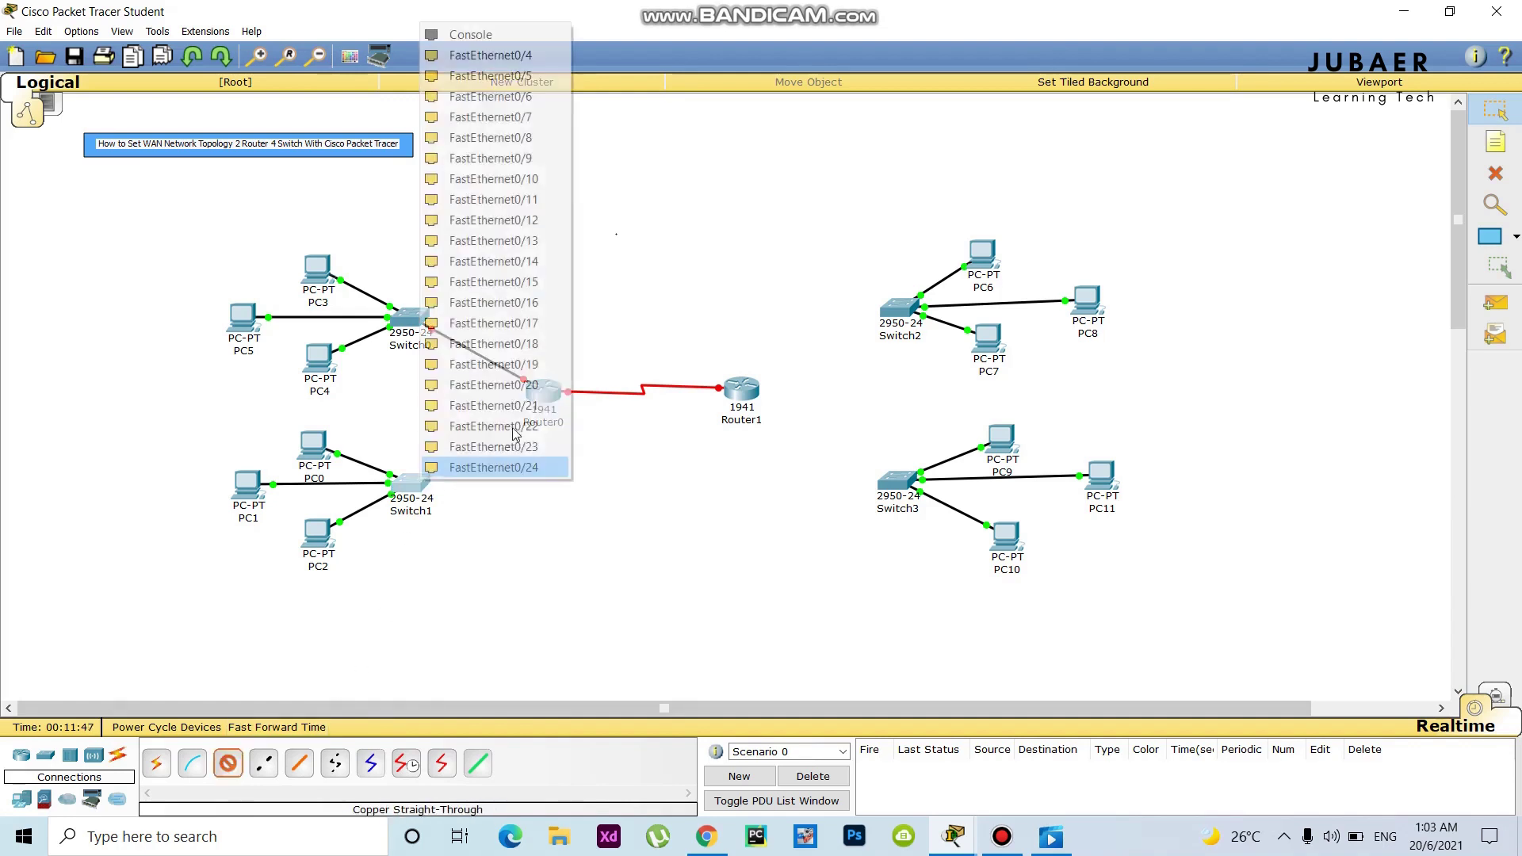
click(540, 58)
click(544, 390)
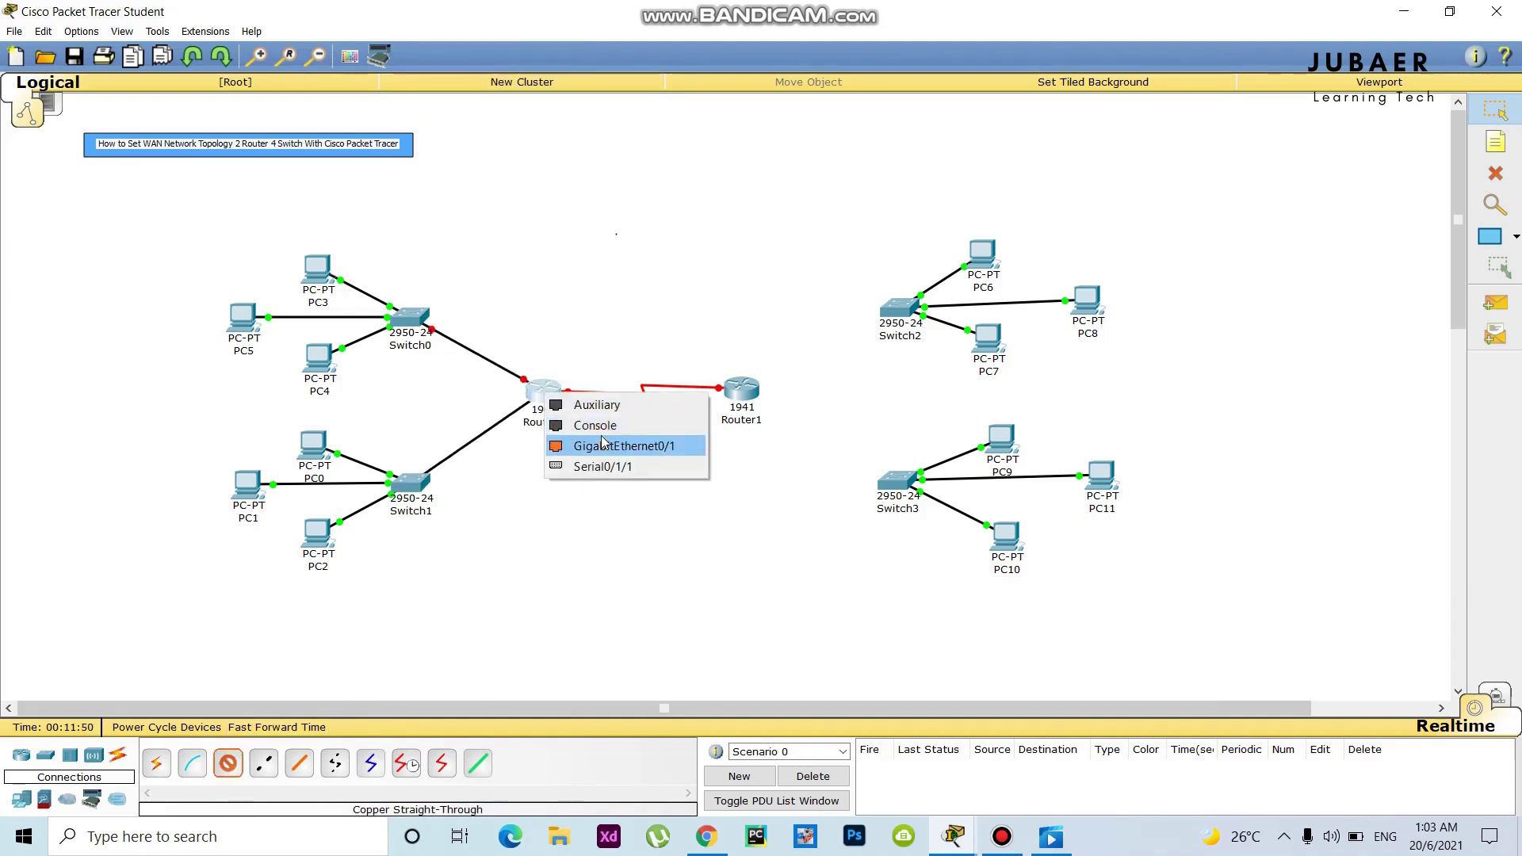
click(606, 444)
Step: Cable Router1 GigabitEthernet0/0 to Switch2 and its other Gigabit port to Switch3 FastEthernet0/4
click(228, 763)
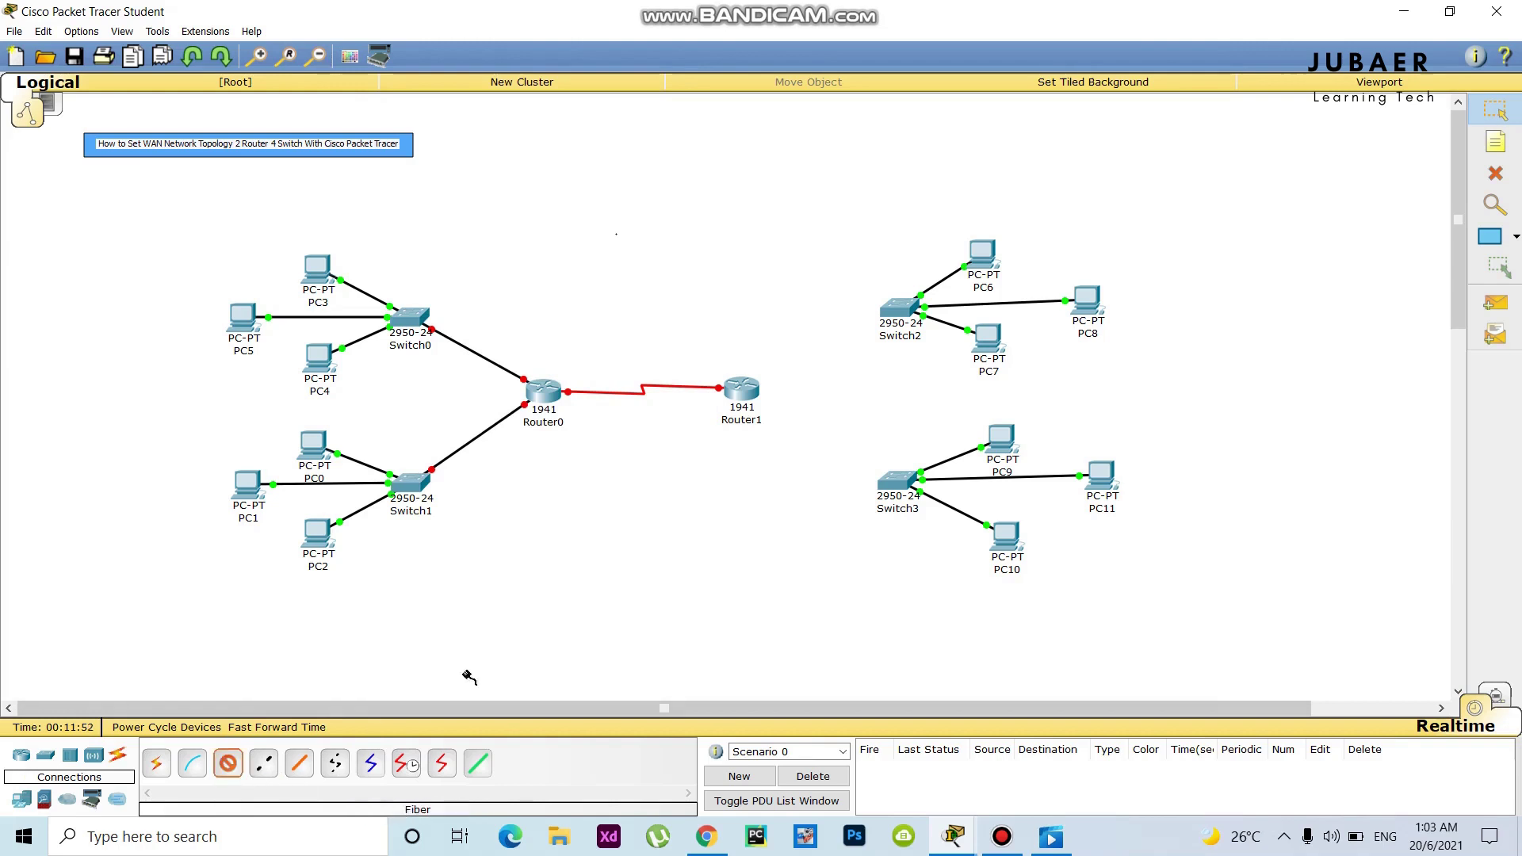
click(742, 388)
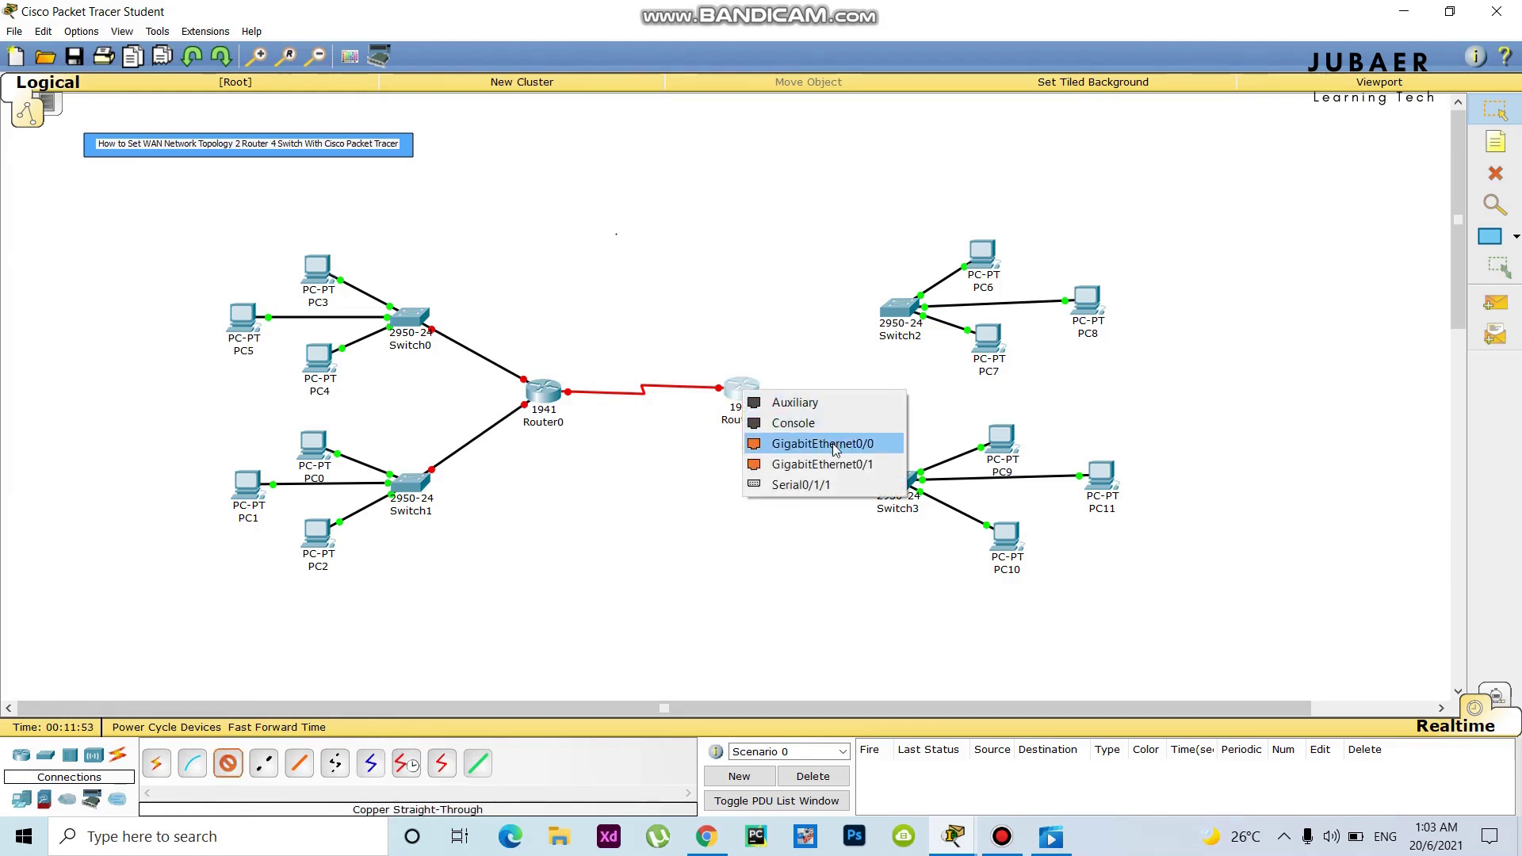
click(832, 444)
click(900, 307)
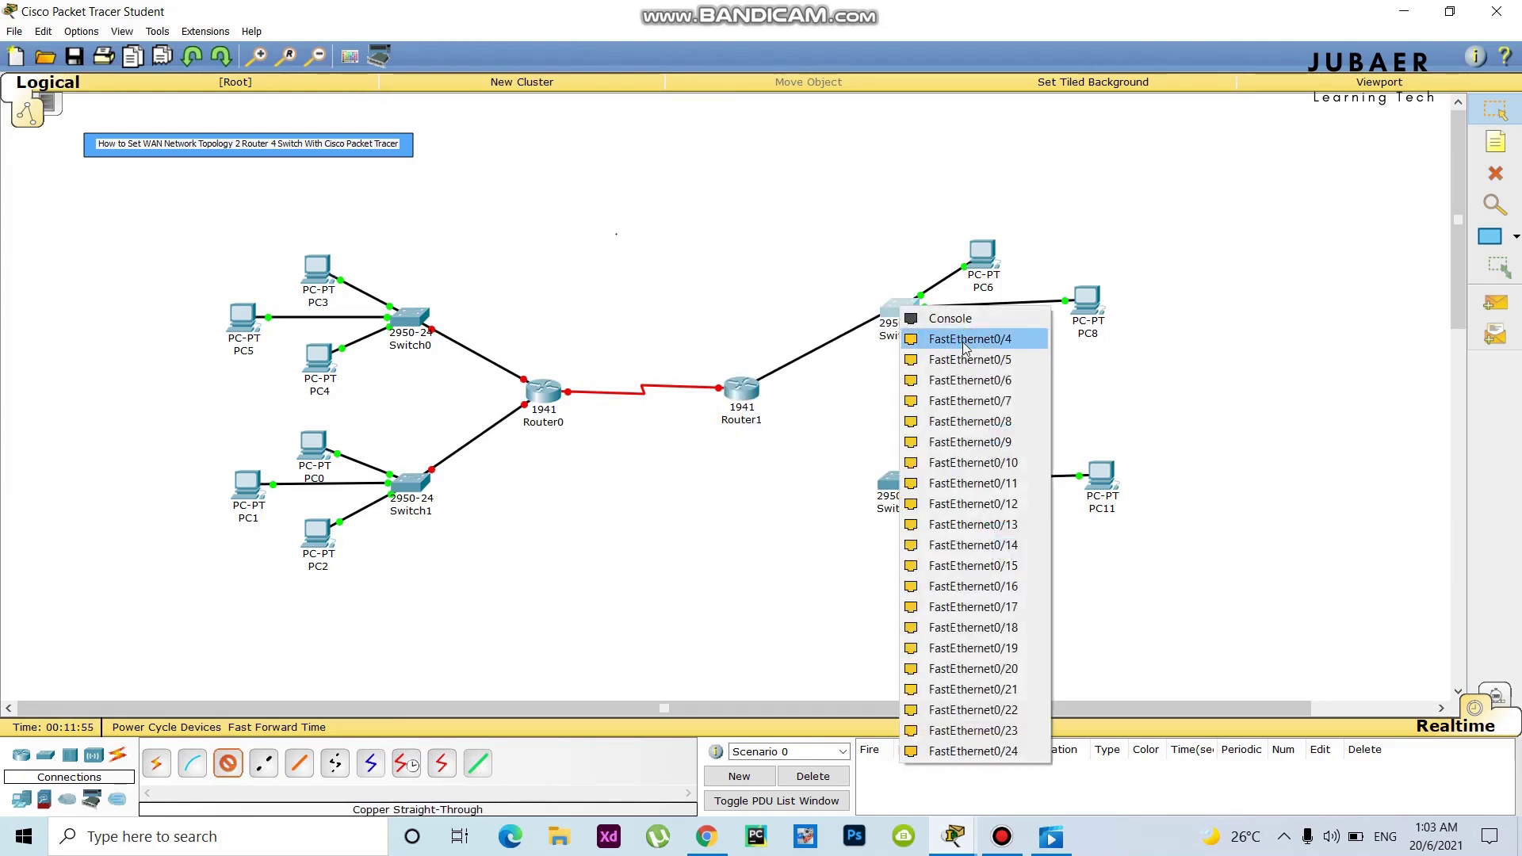
click(966, 336)
click(227, 764)
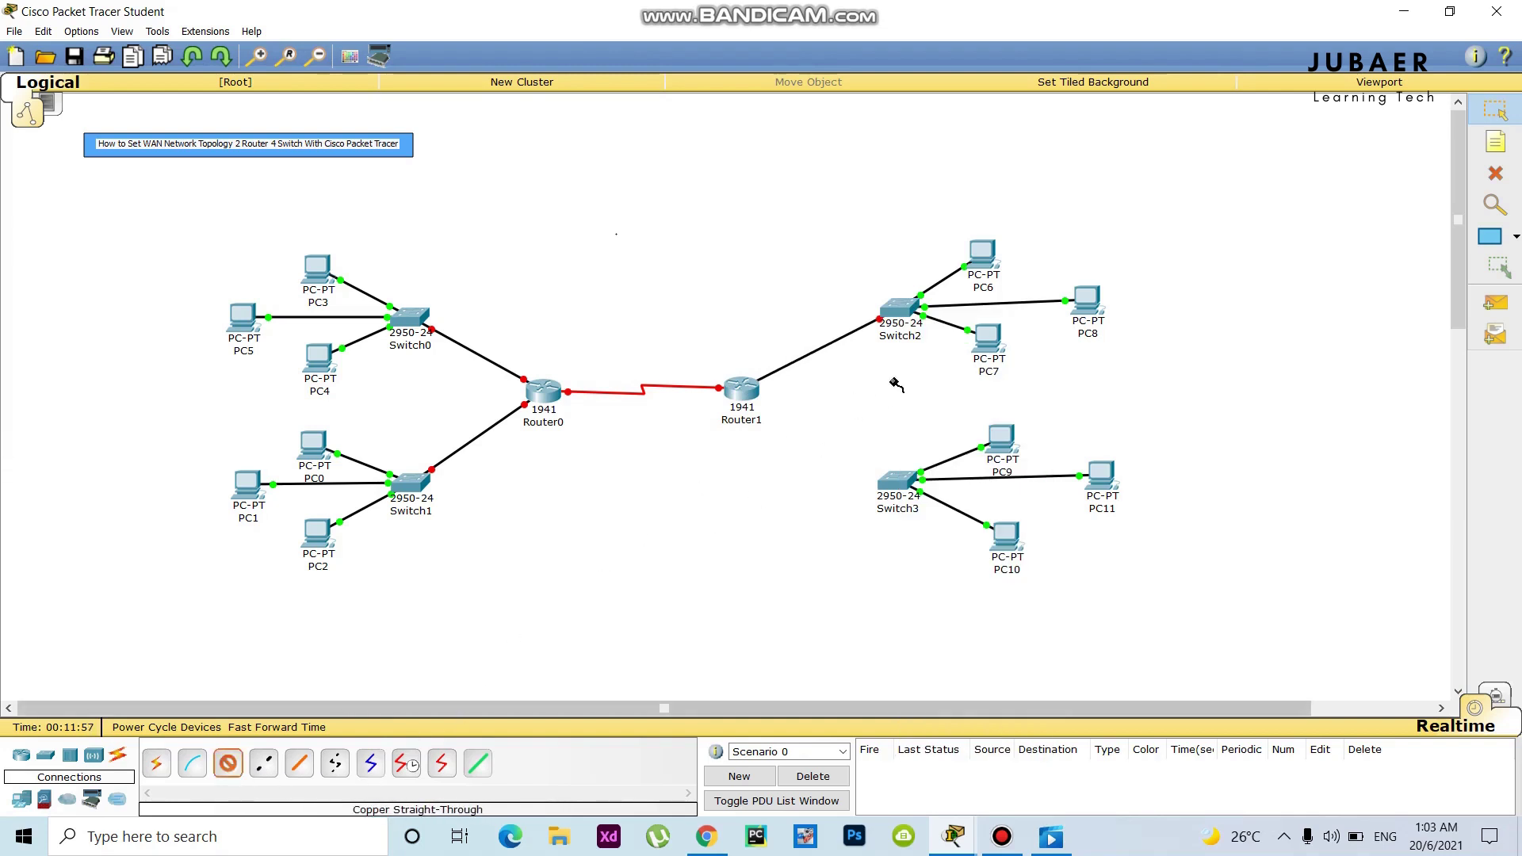
click(752, 398)
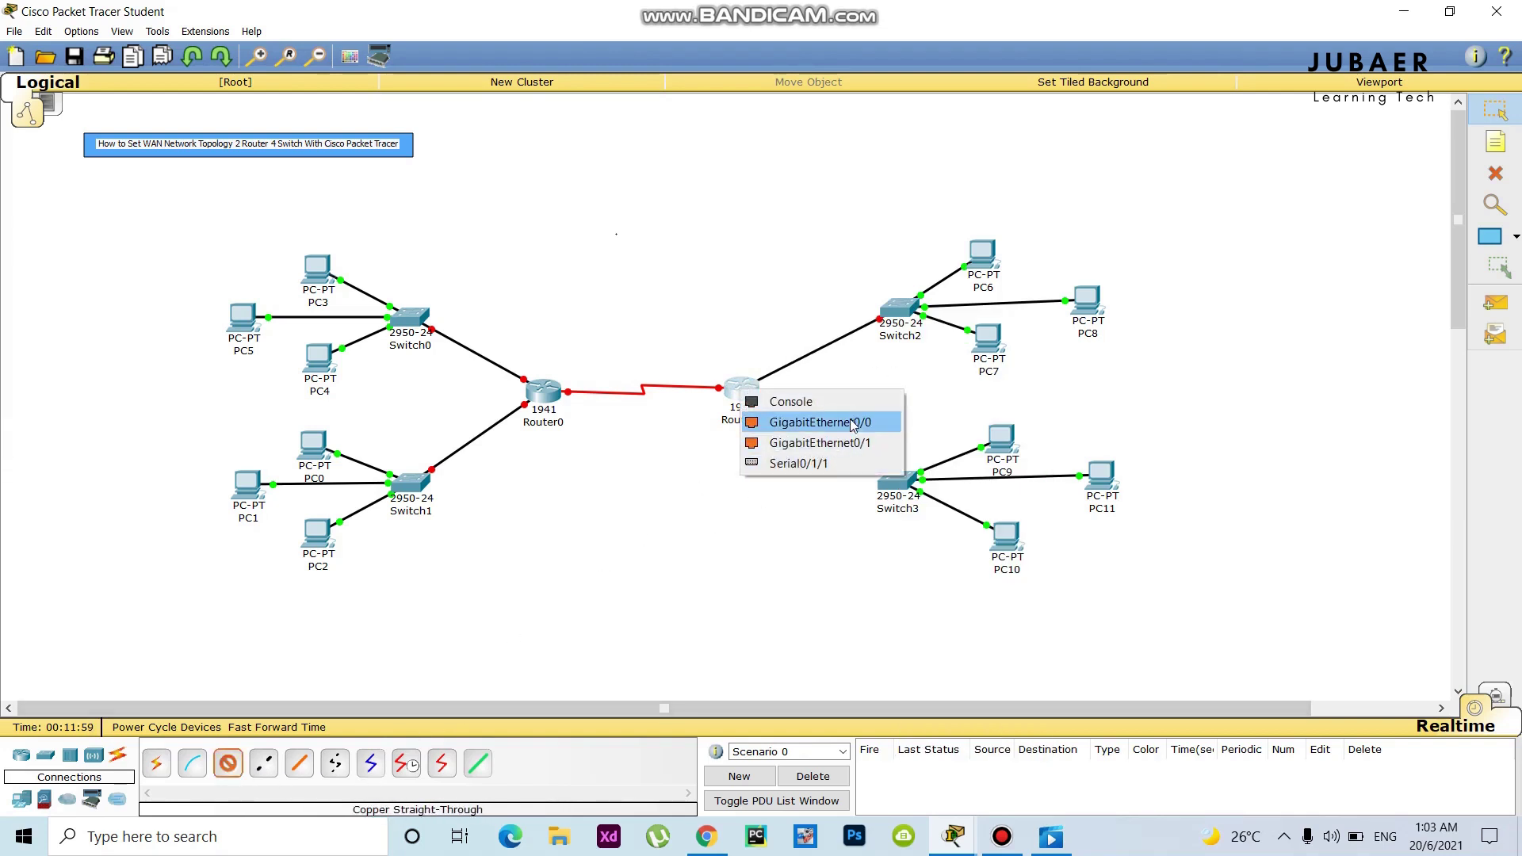
click(856, 442)
click(897, 481)
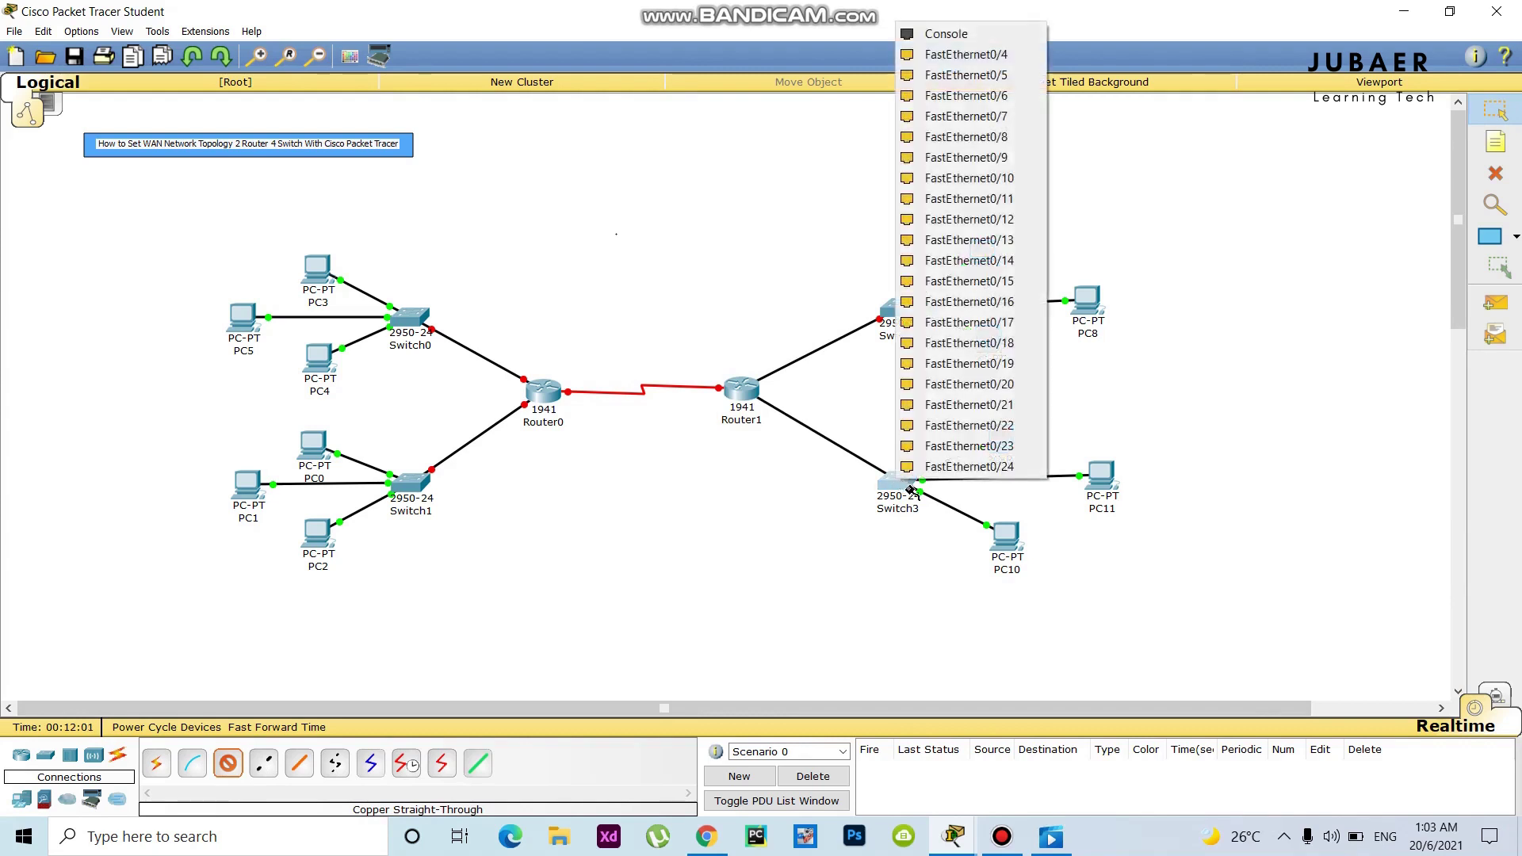
click(990, 55)
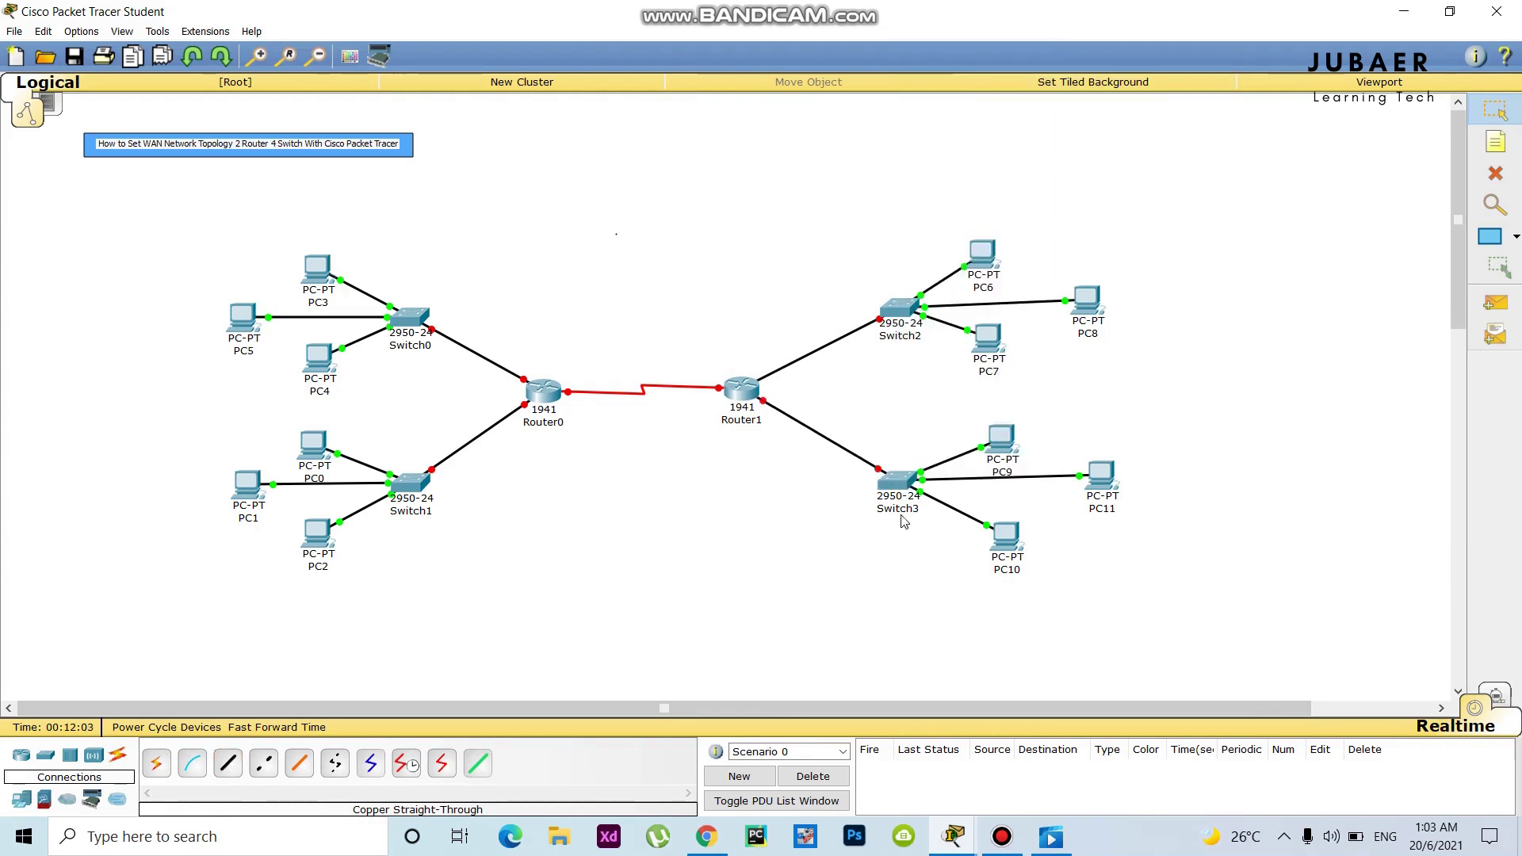
Step: Shift Switch3, PC9, PC10 and PC11 upward into a tighter cluster
drag(901, 493, 901, 476)
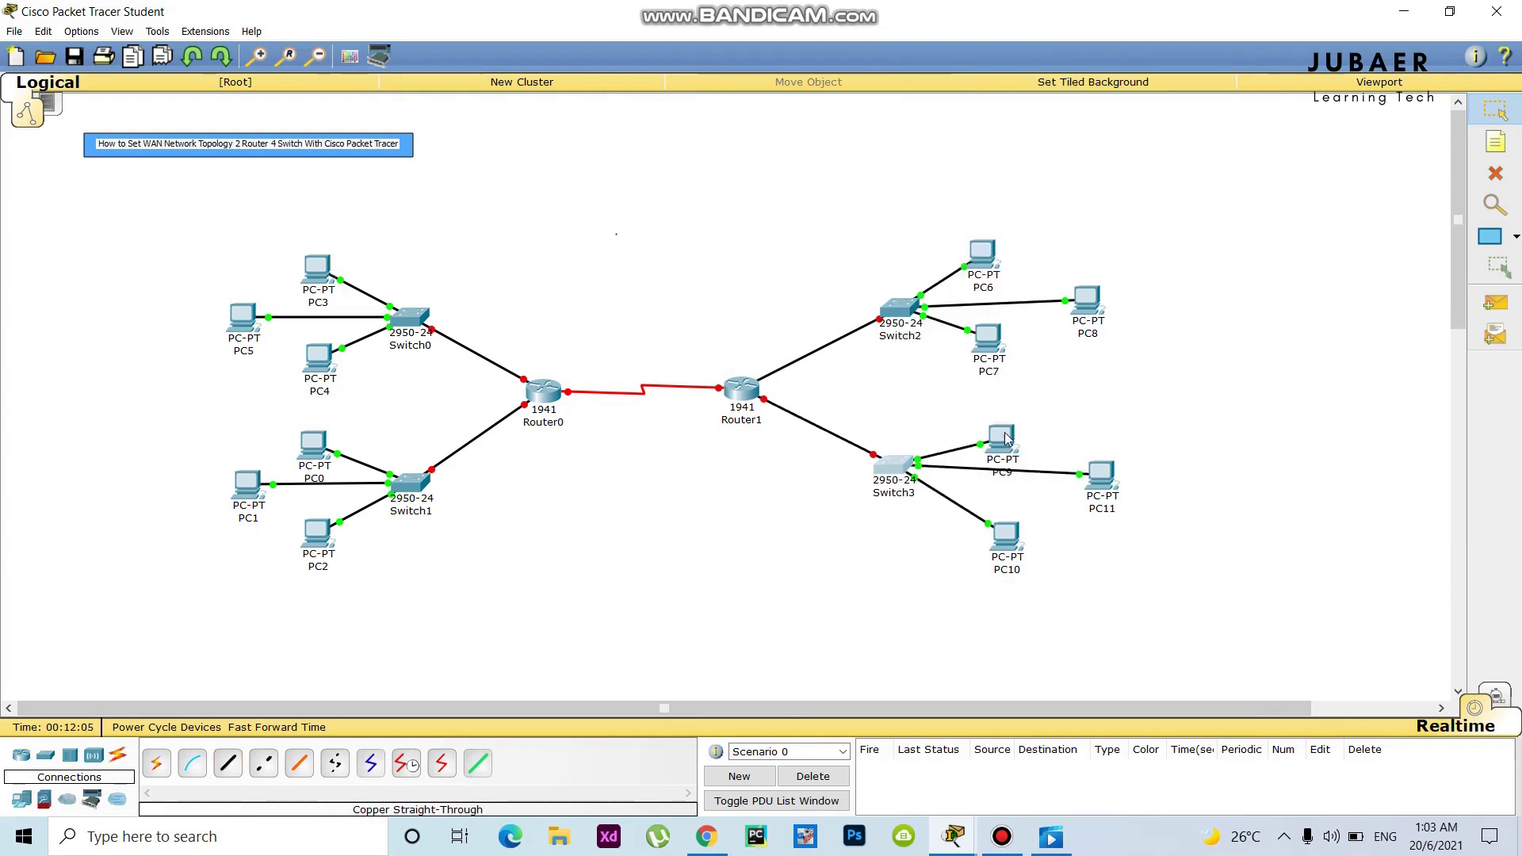
drag(1007, 439, 1007, 420)
drag(896, 472, 901, 464)
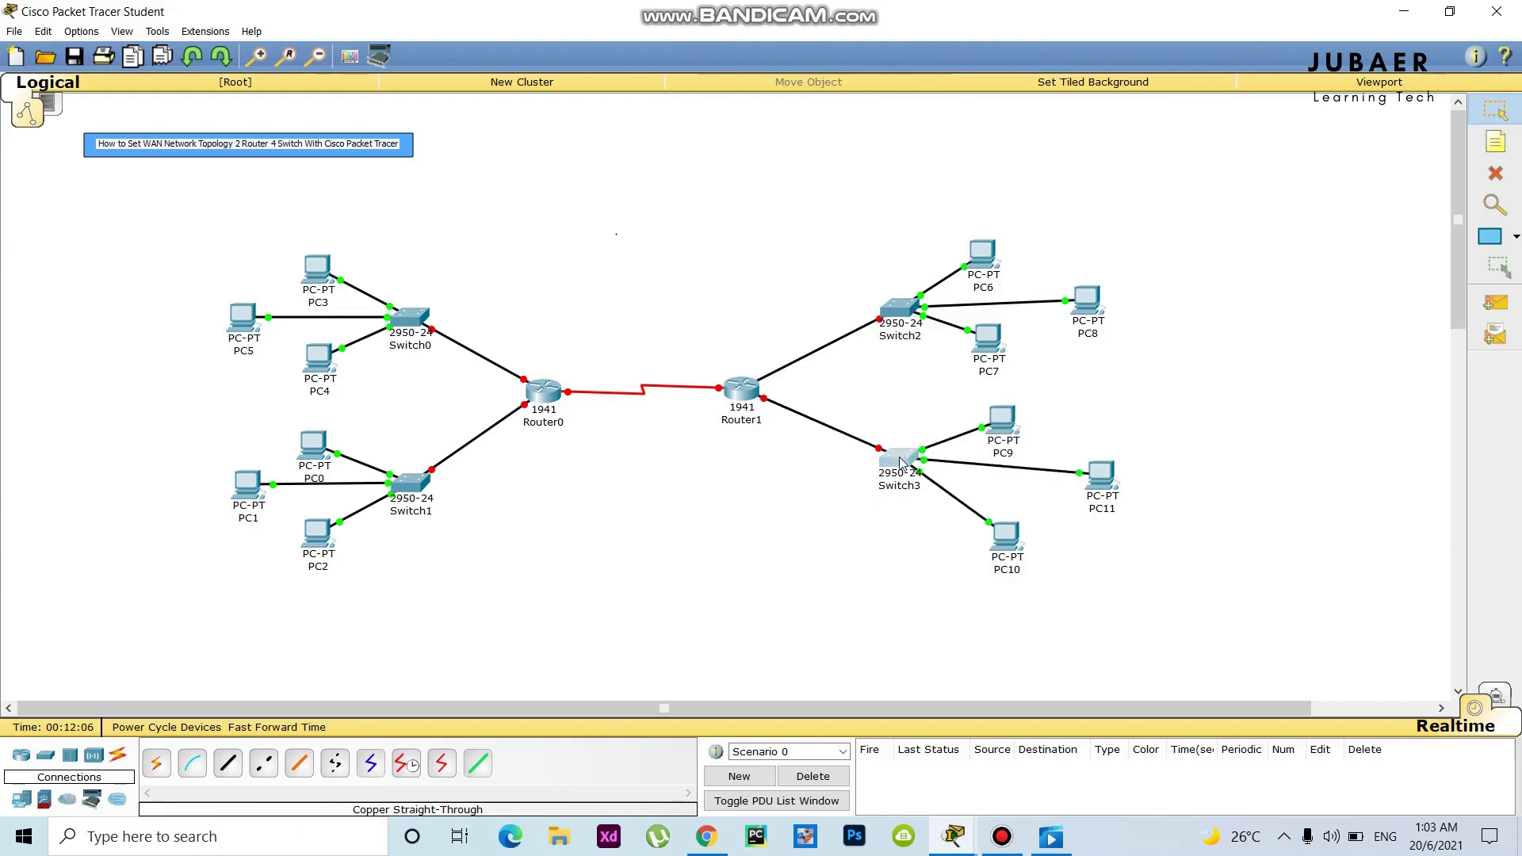
drag(1003, 432, 1004, 423)
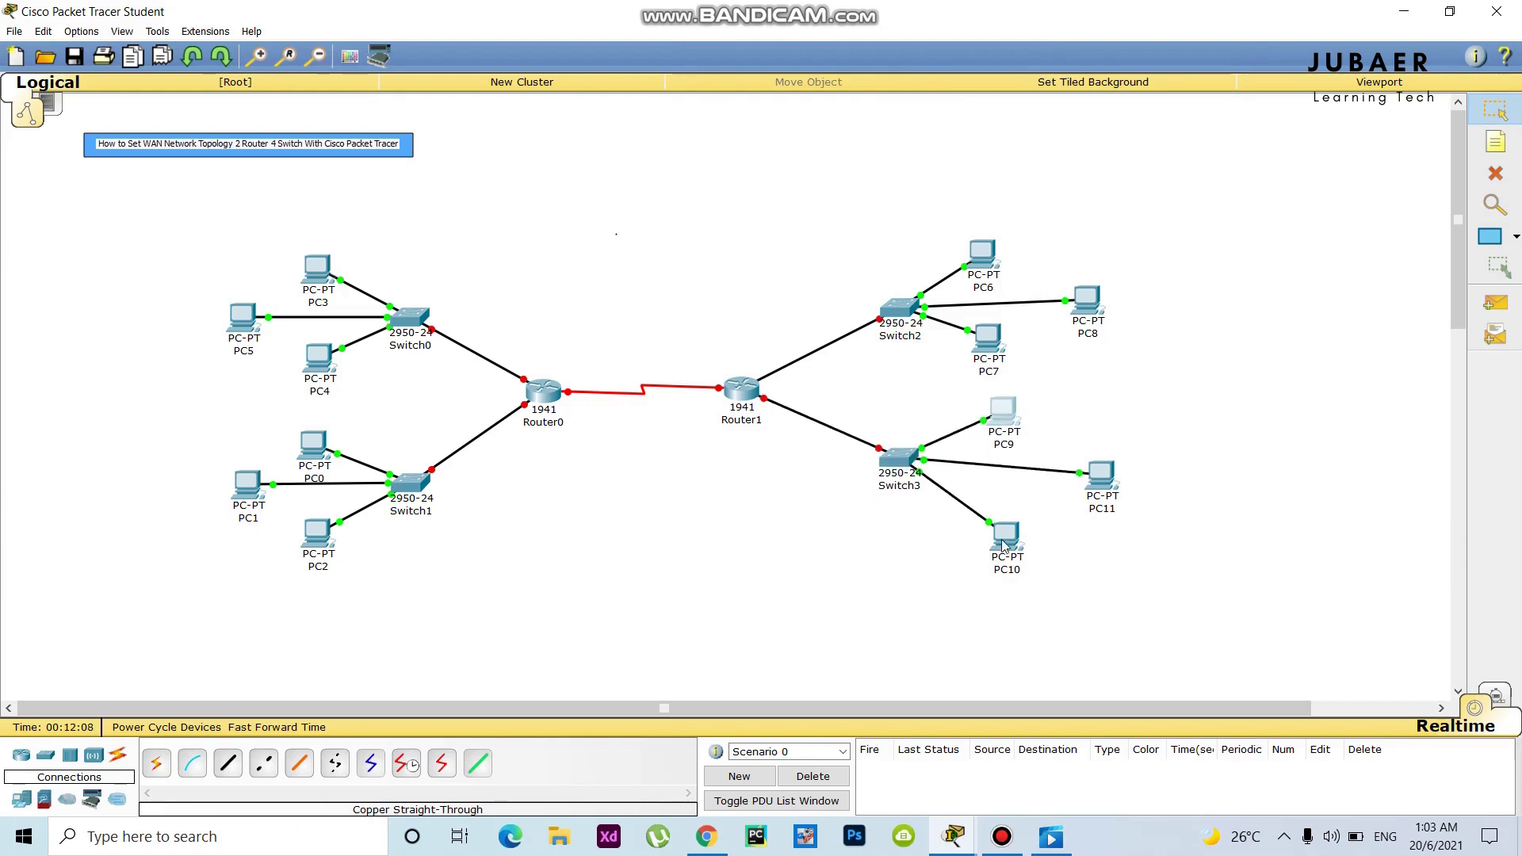
drag(1003, 545, 1003, 532)
drag(1097, 485, 1089, 464)
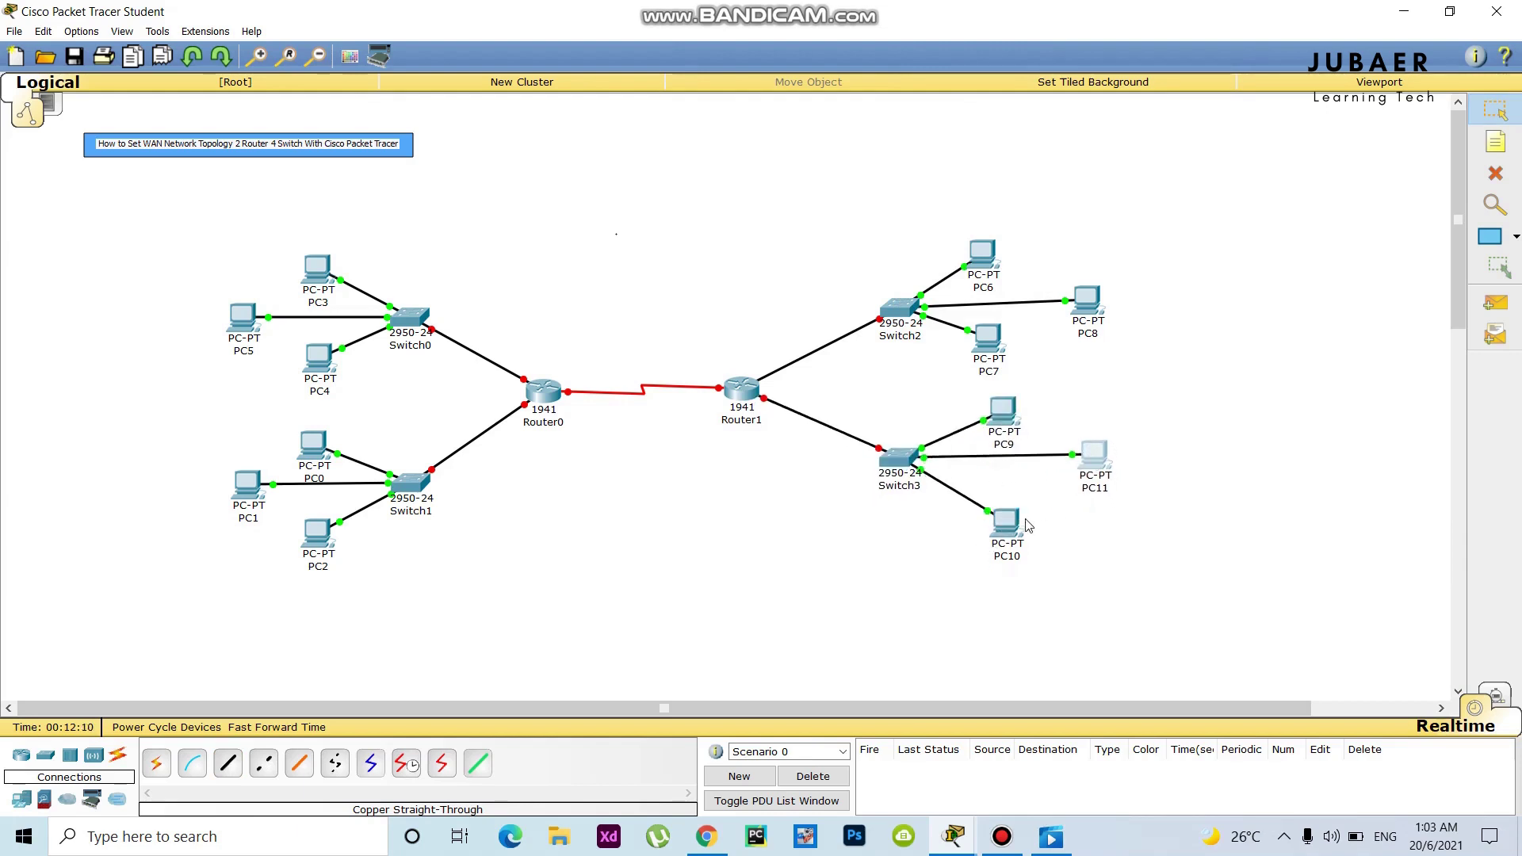
drag(1004, 527, 1011, 516)
click(672, 619)
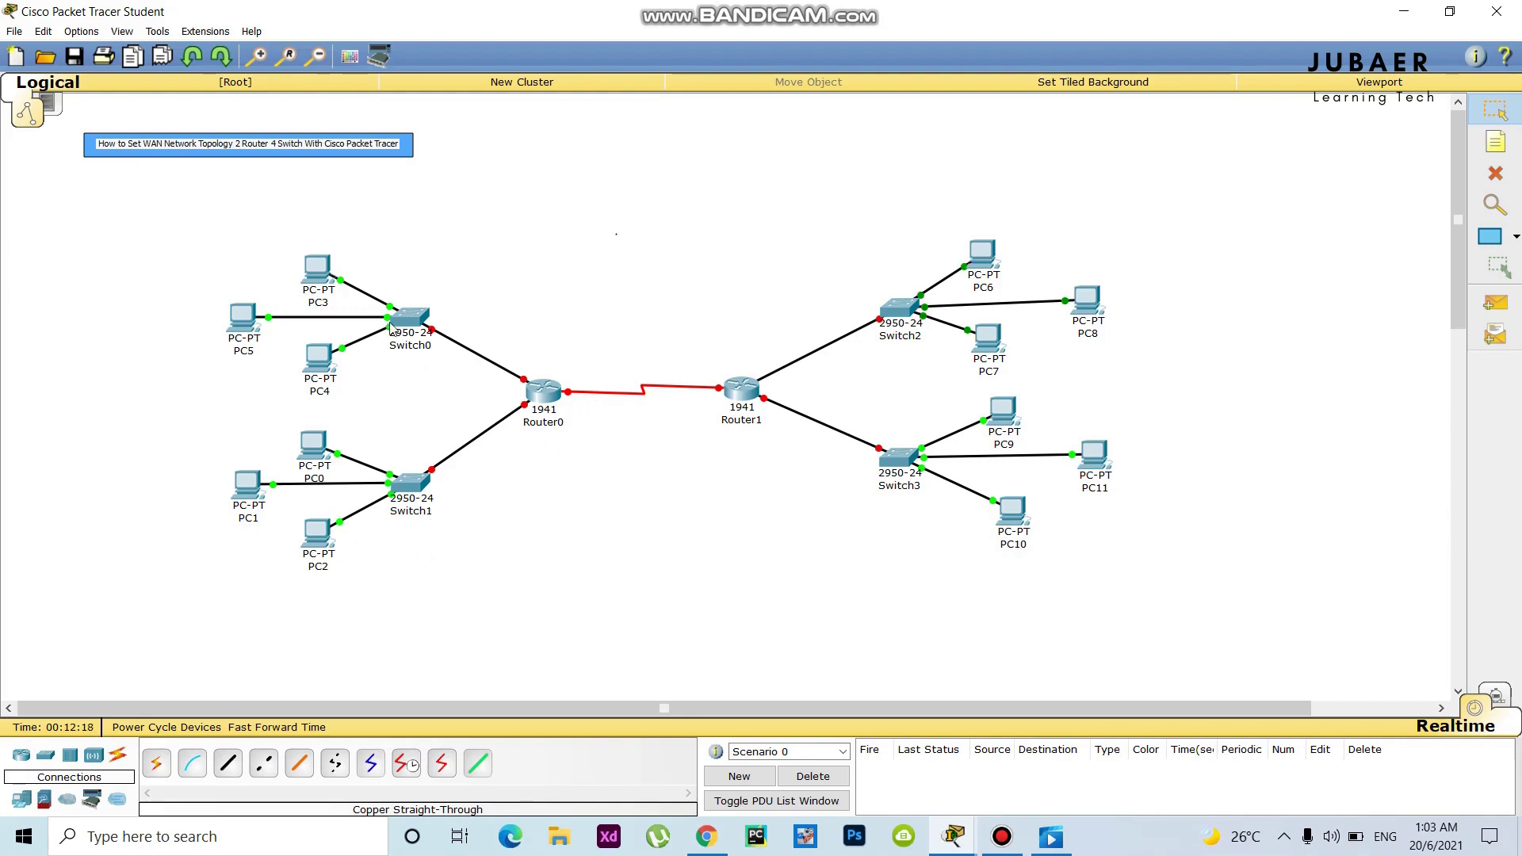
click(553, 395)
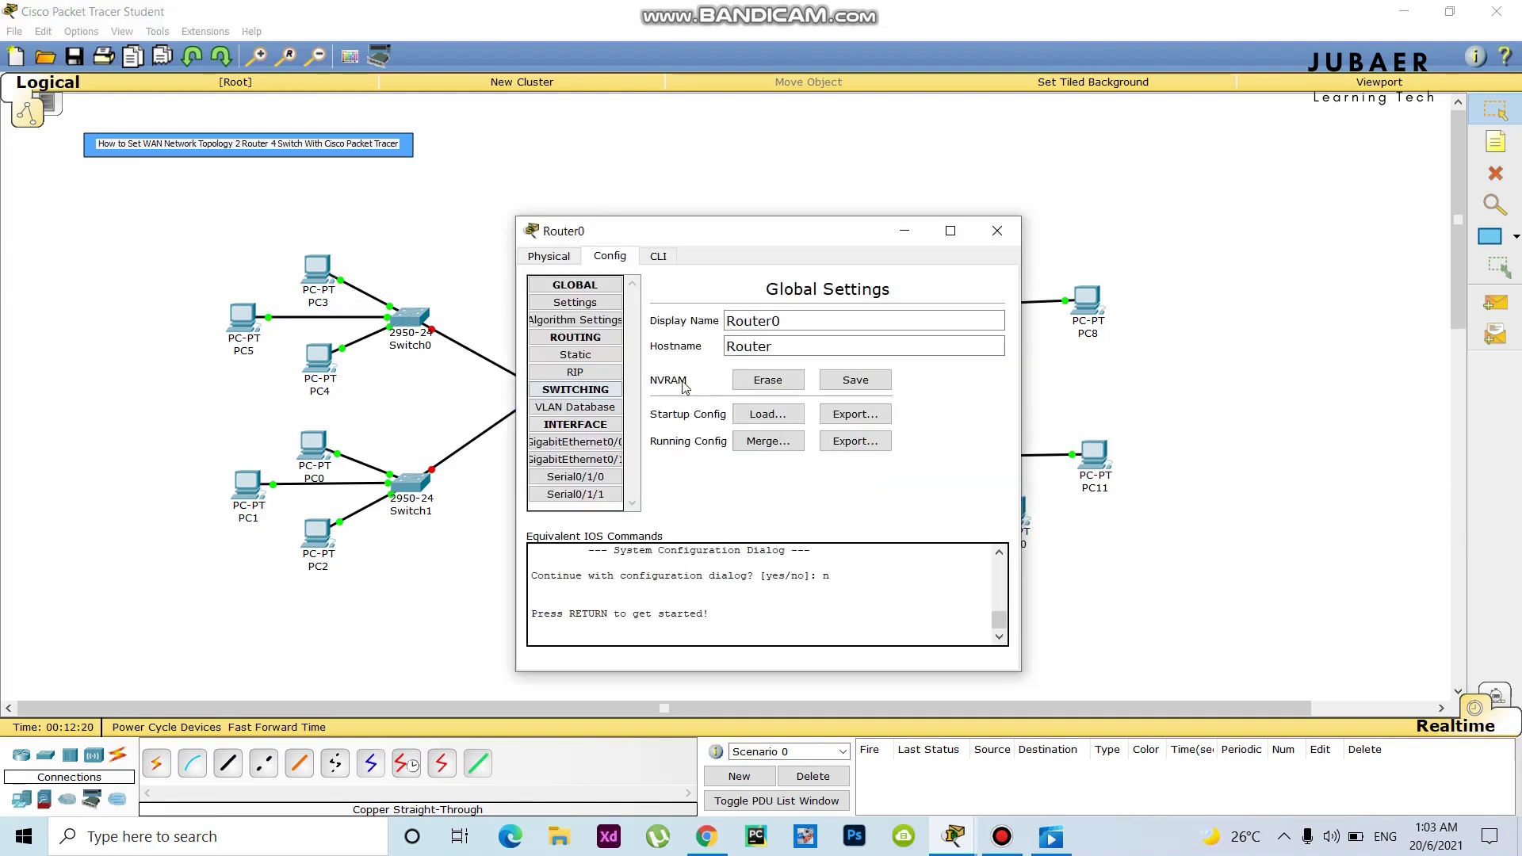
Step: Assign Router0's GigabitEthernet0/0 IP 192.168.1.1, mask 255.255.255.0, and switch the port on
click(573, 445)
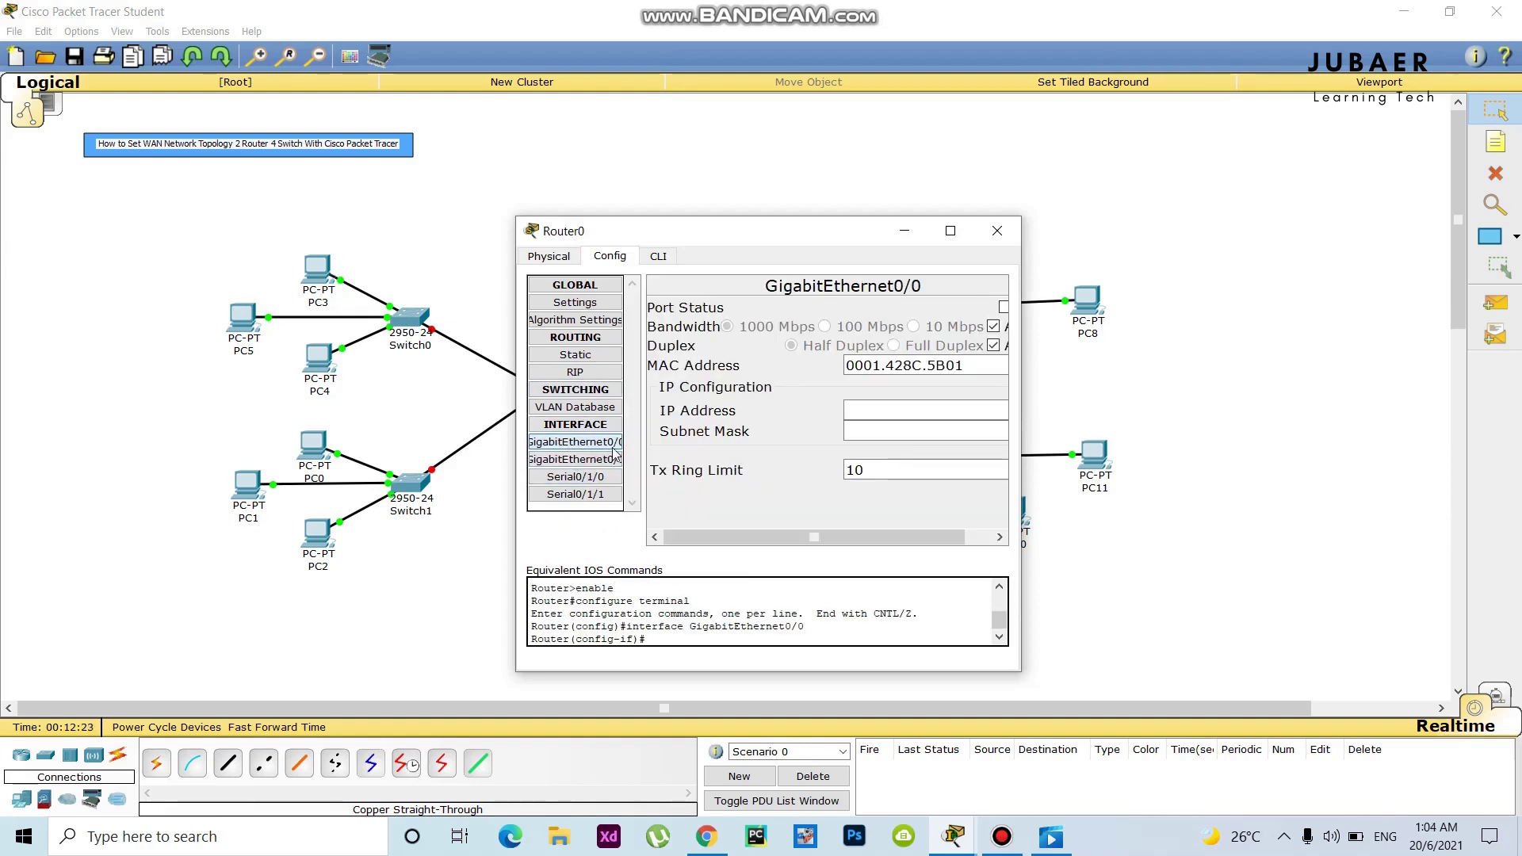
click(888, 411)
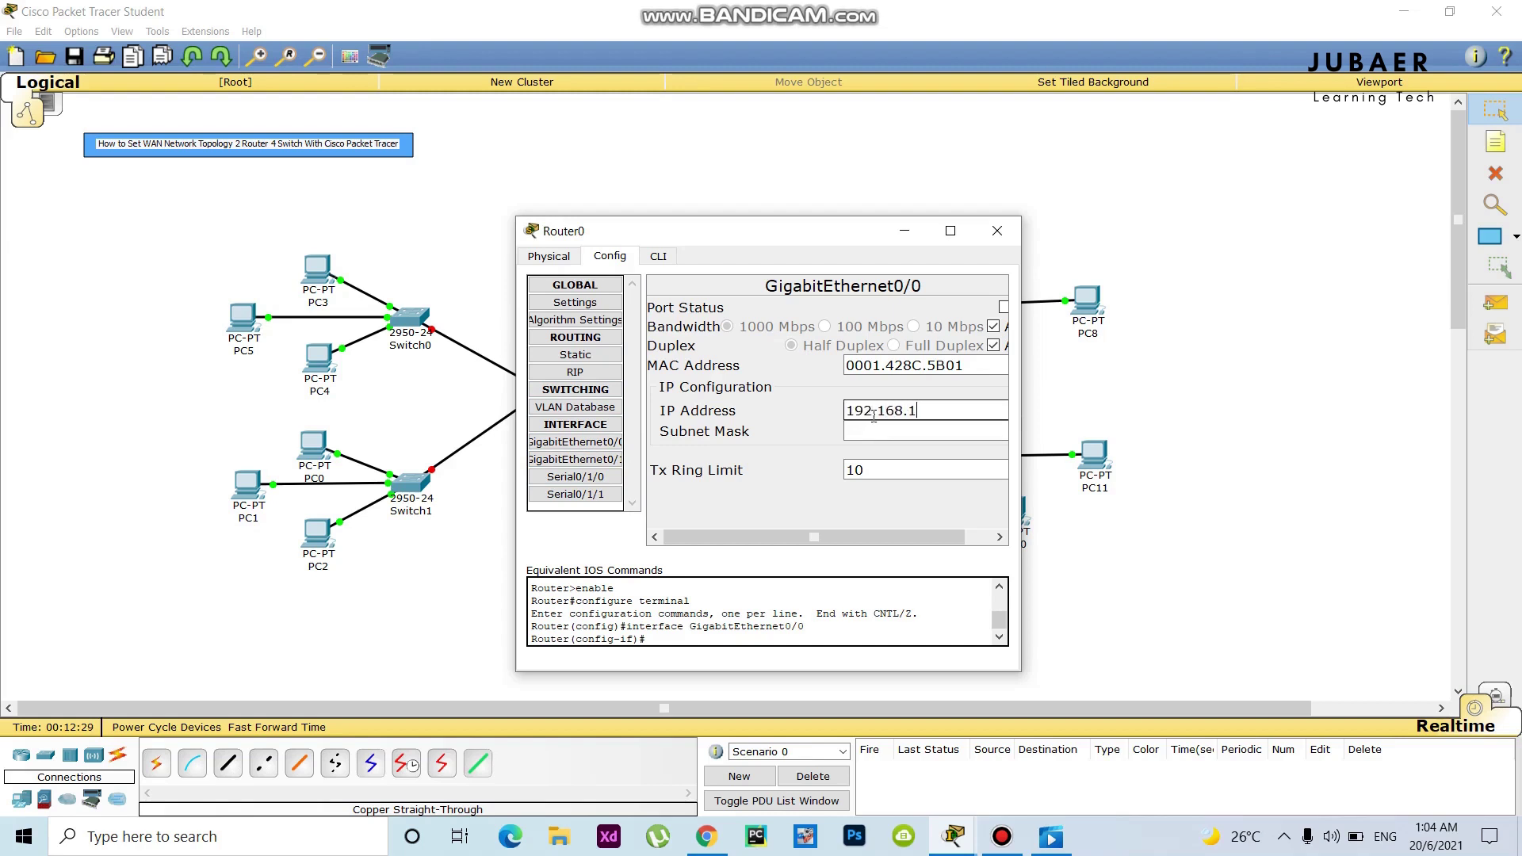
text(192.168.1.1)
drag(959, 404, 804, 417)
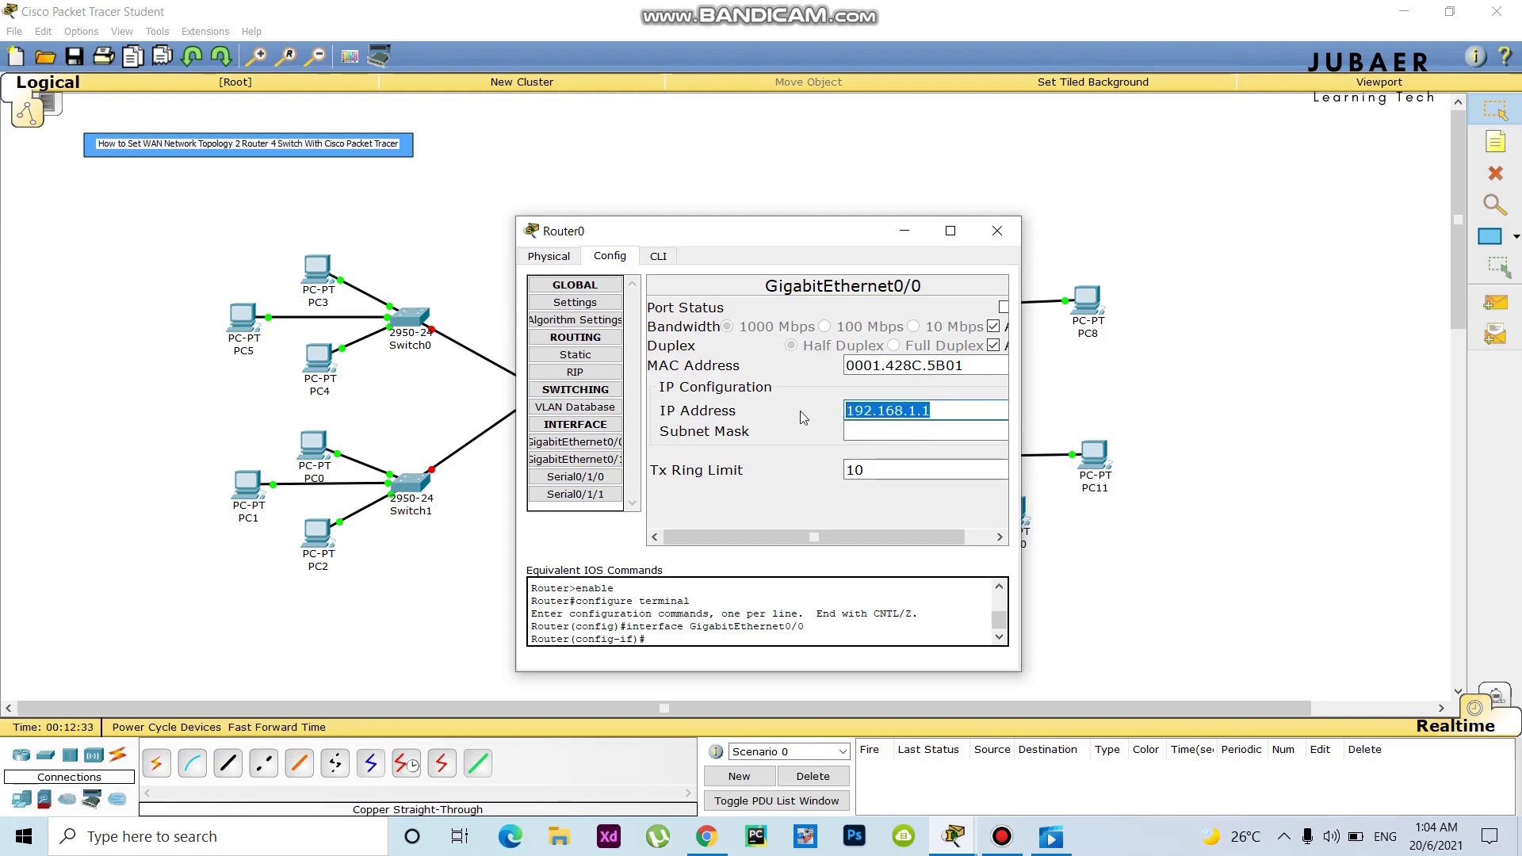
click(864, 432)
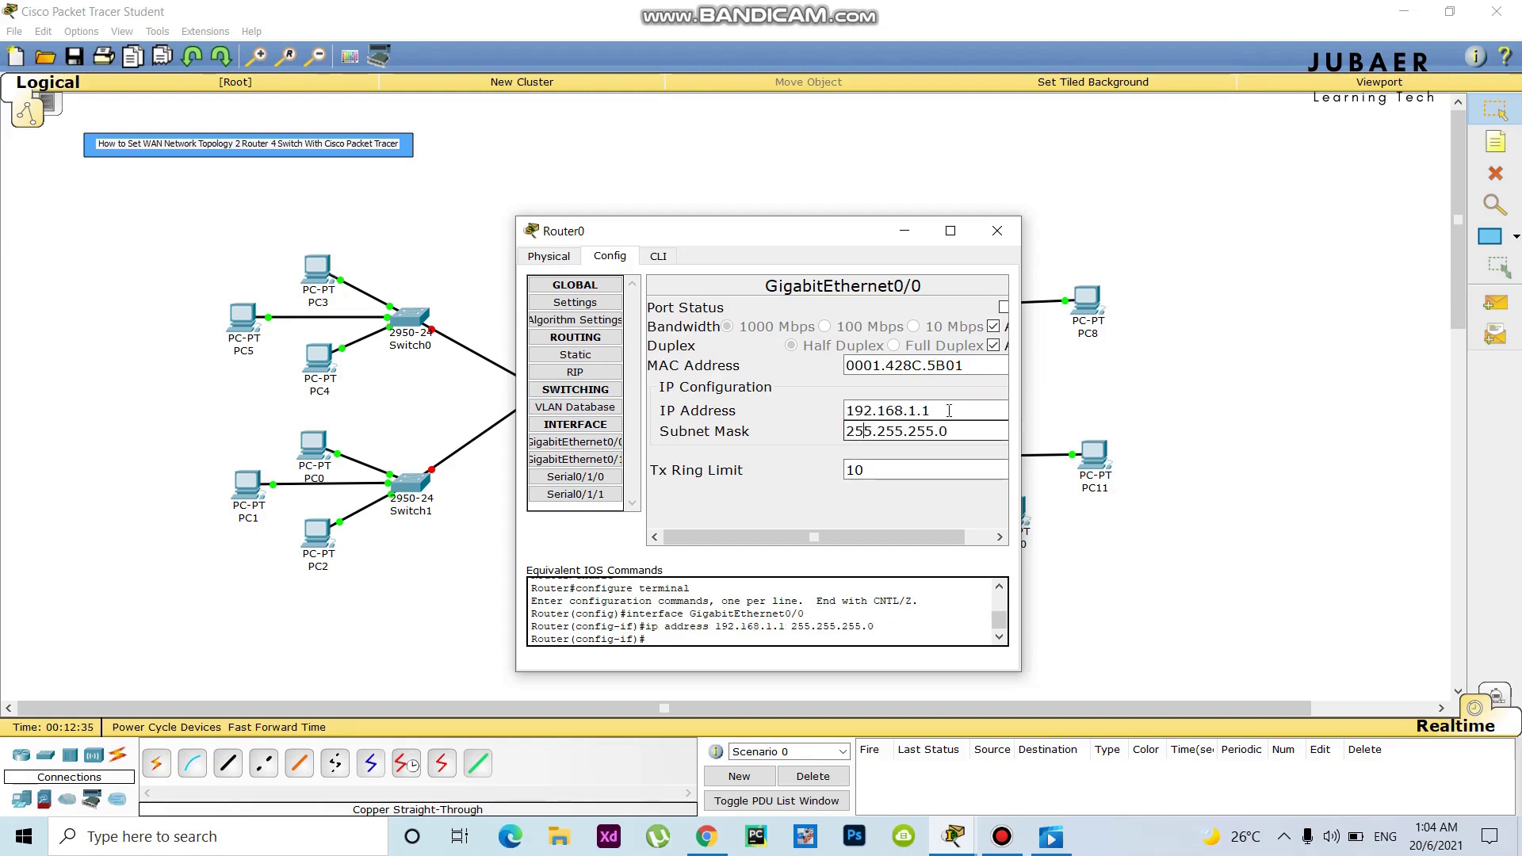
click(1004, 307)
click(634, 192)
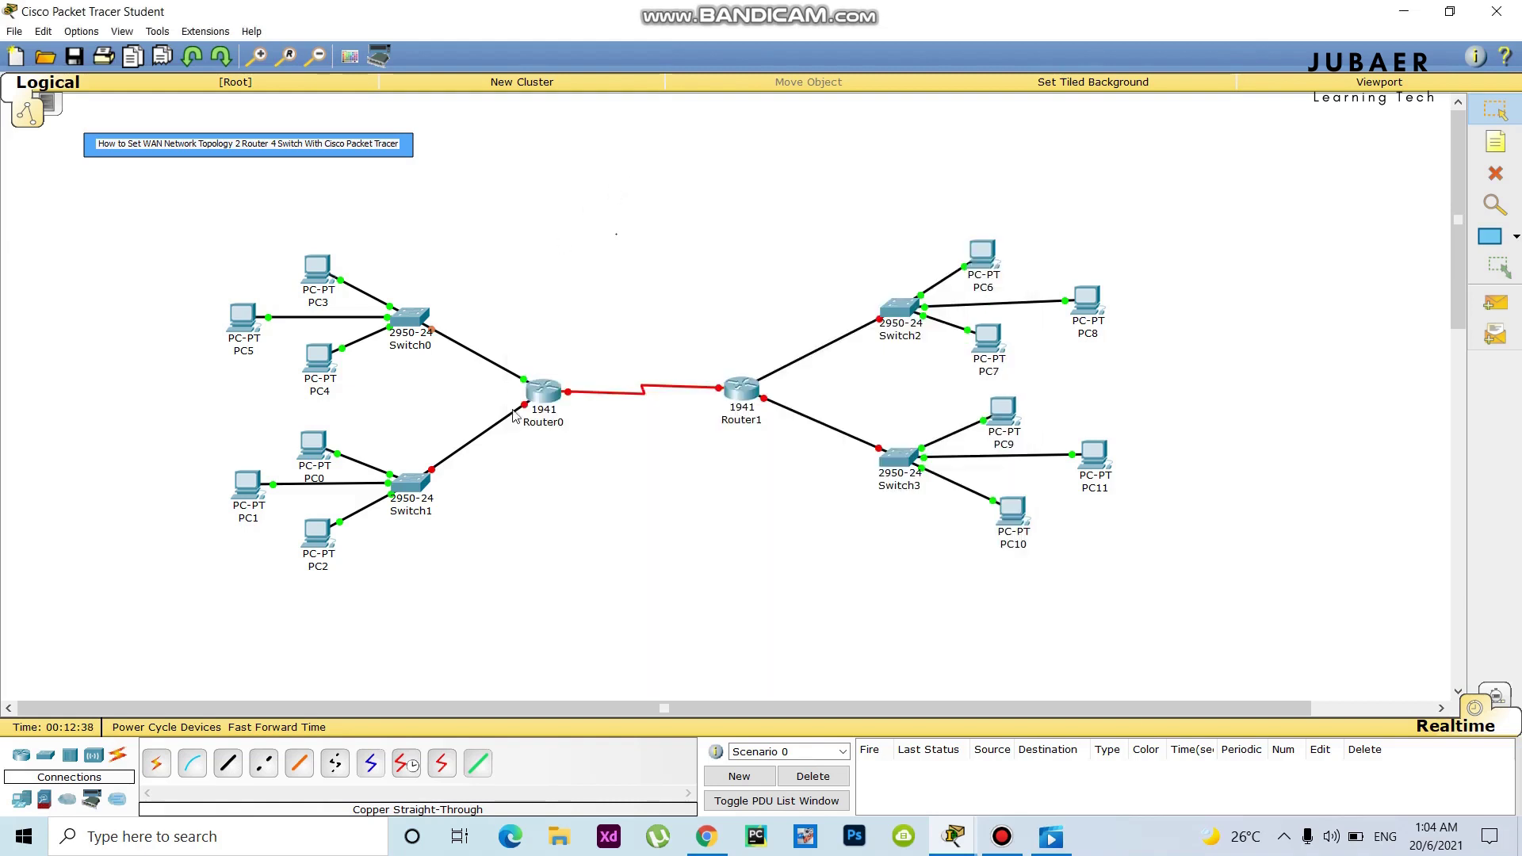
Step: Give PC4 static IP 192.168.1.2, mask 255.255.255.0, gateway 192.168.1.1
click(320, 361)
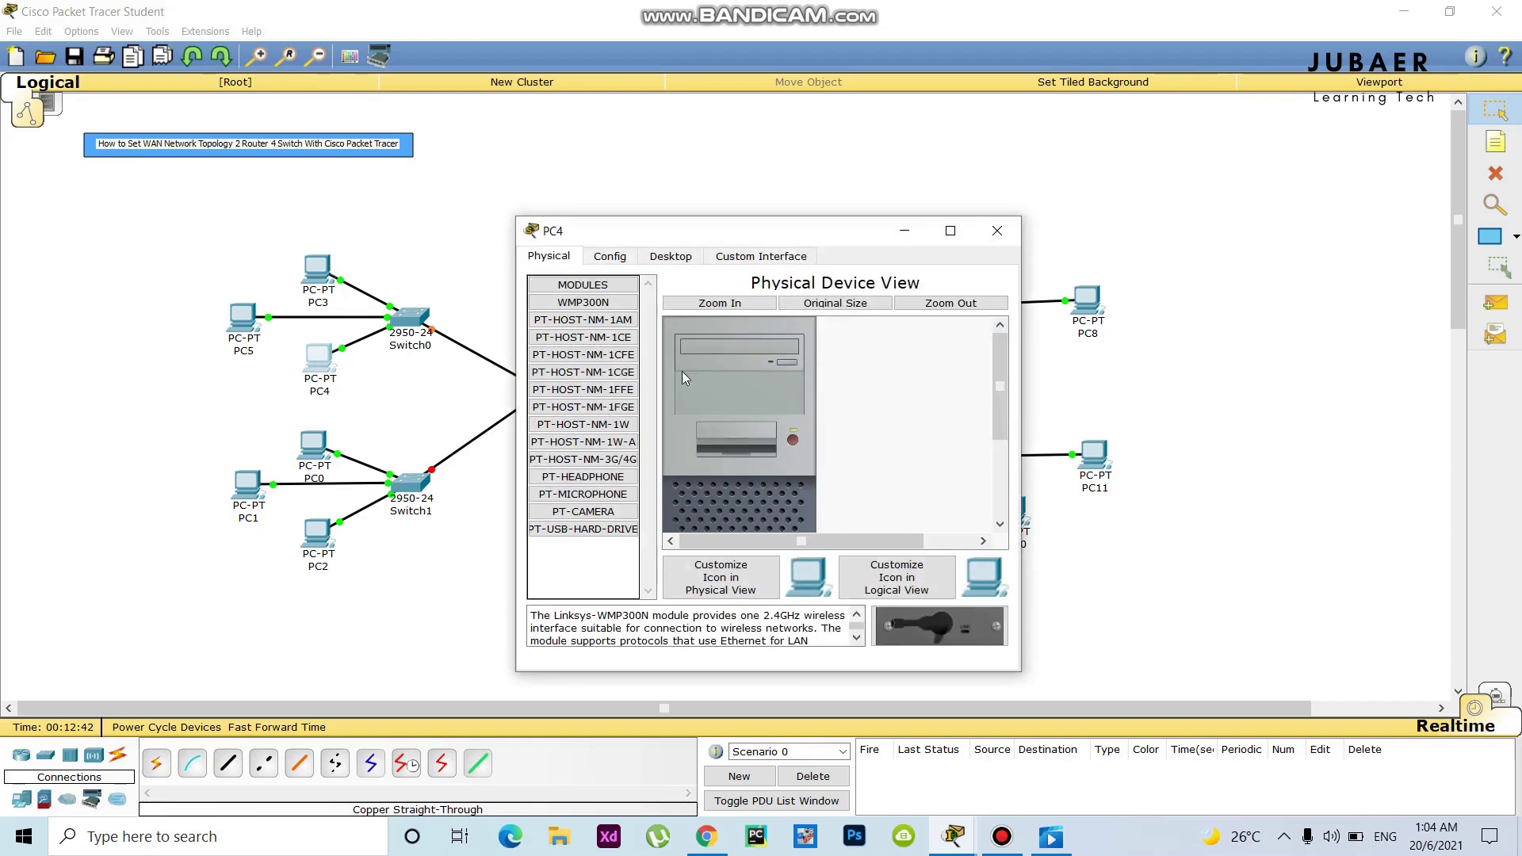
click(670, 256)
click(573, 310)
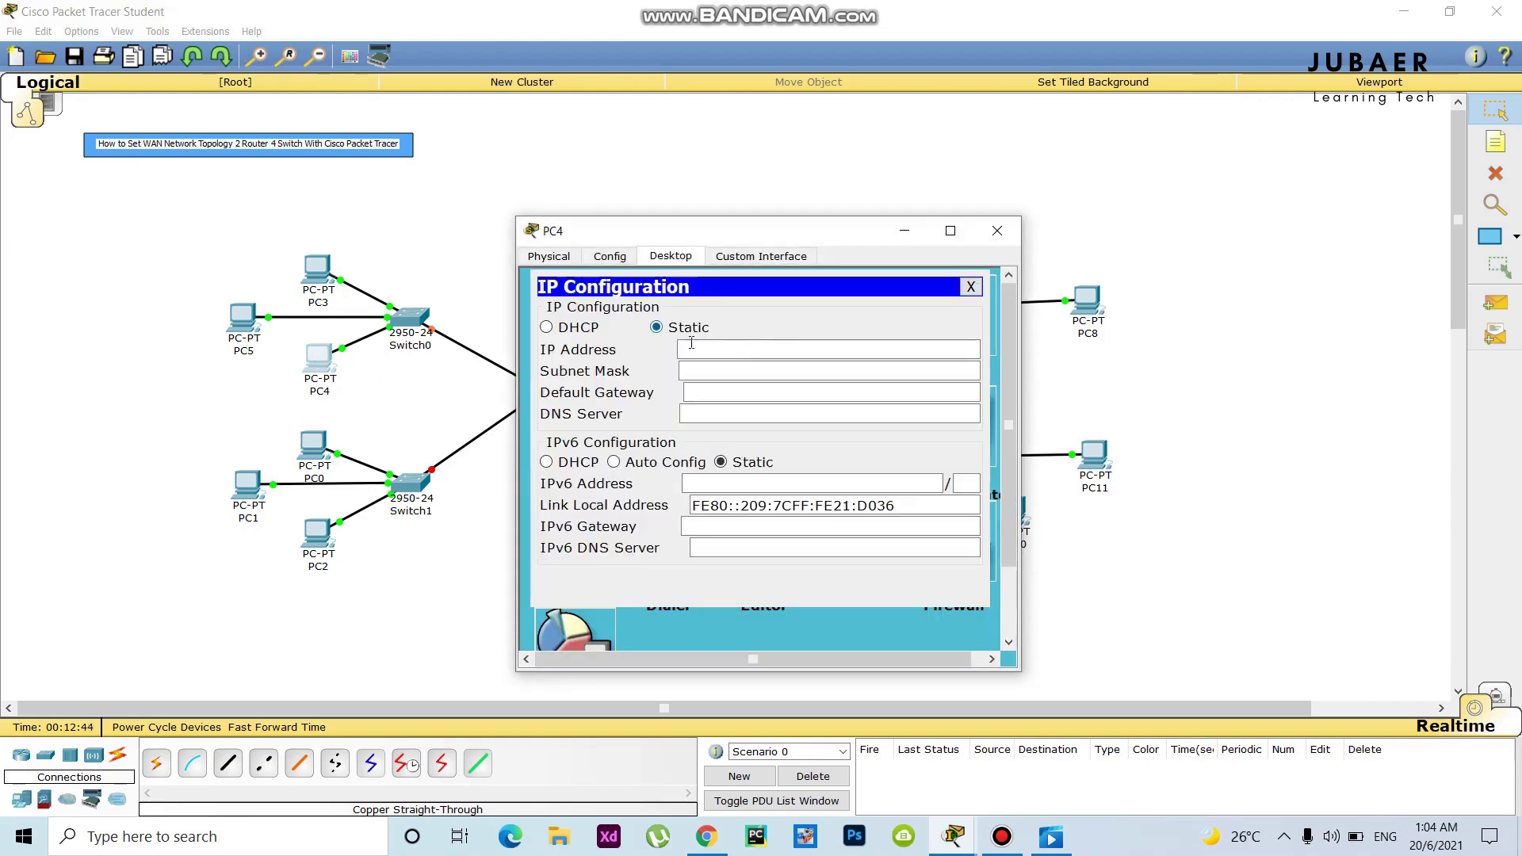
text(192.168.1.)
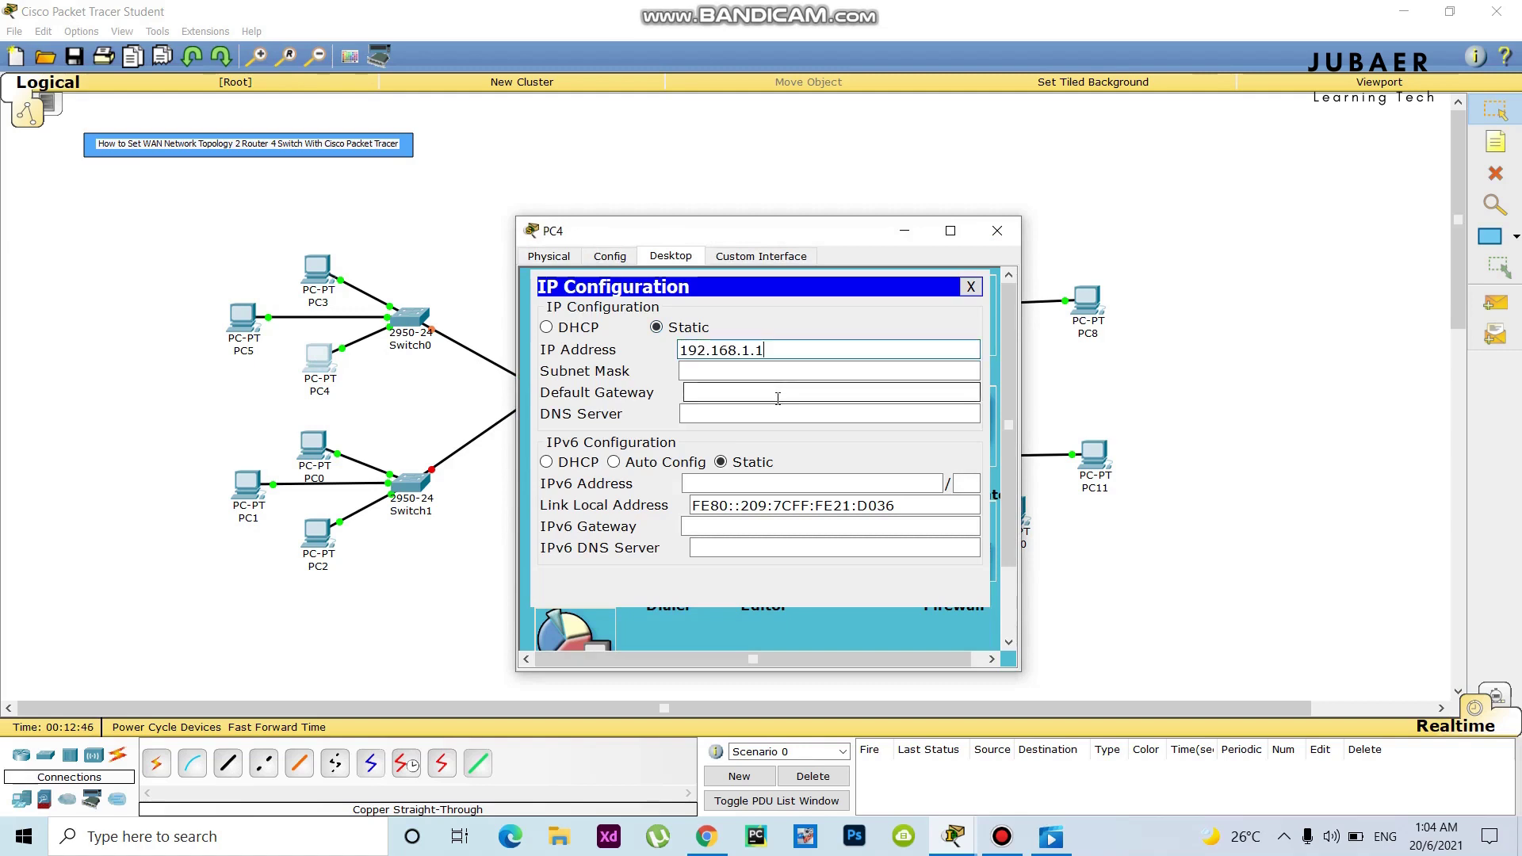
text(2)
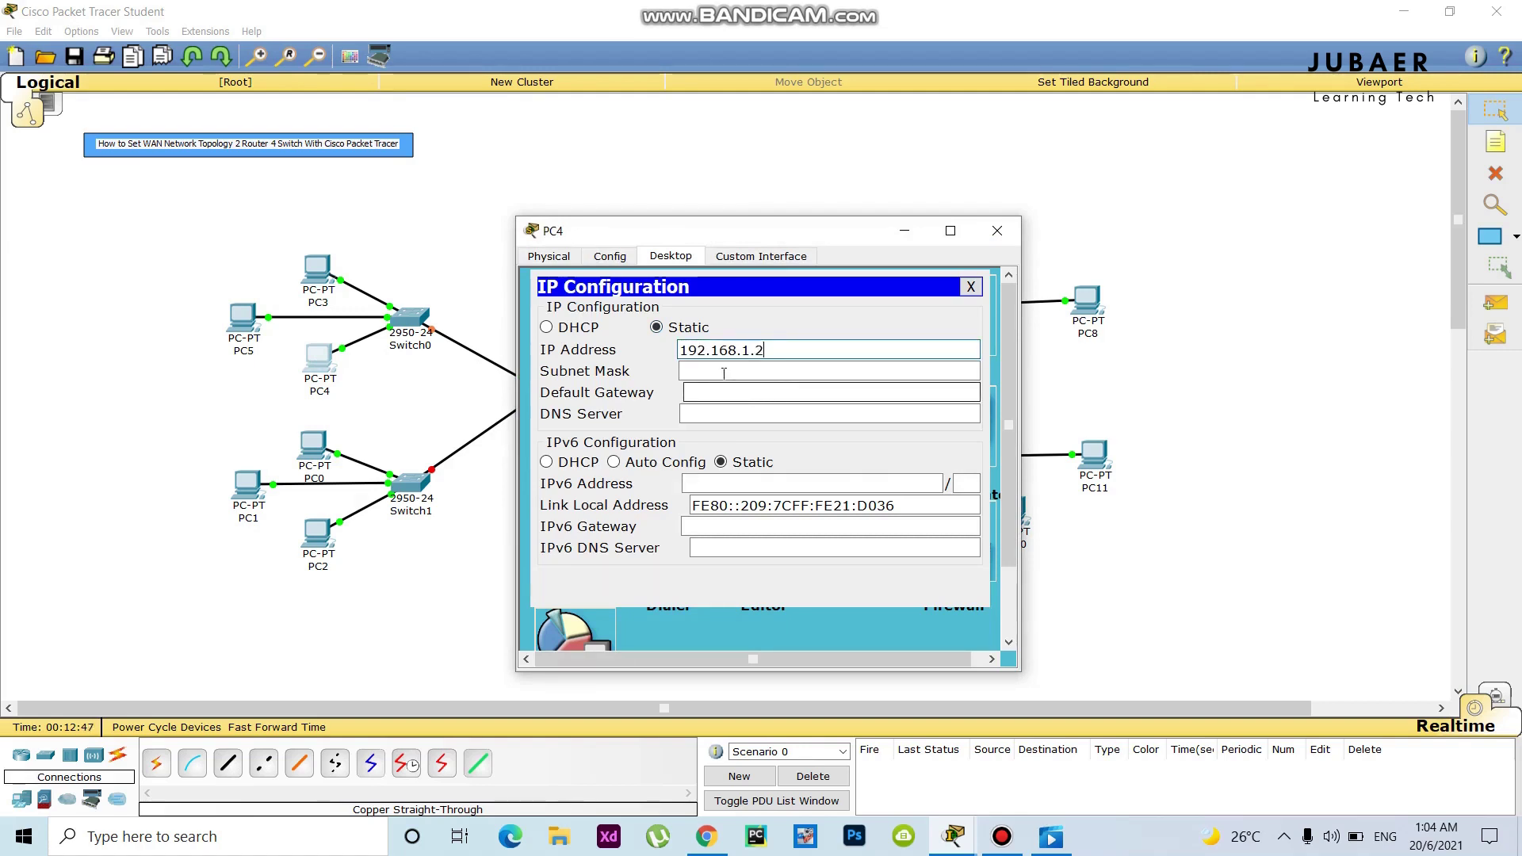
click(724, 371)
click(721, 392)
text(192.168.1.1)
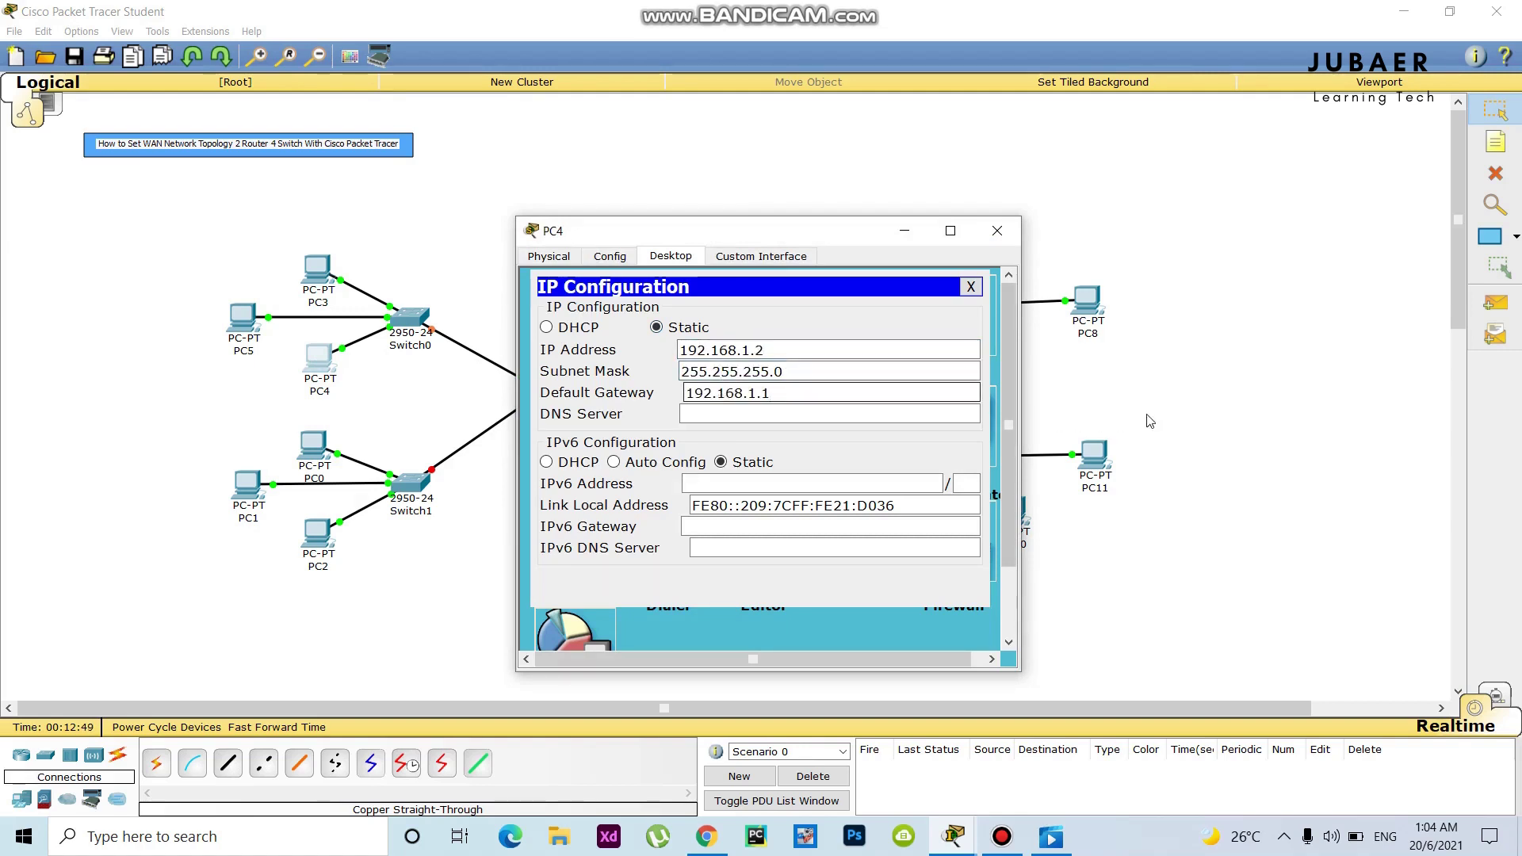
click(998, 230)
Step: Give PC5 static IP 192.168.1.3, mask 255.255.255.0, gateway 192.168.1.1
click(246, 317)
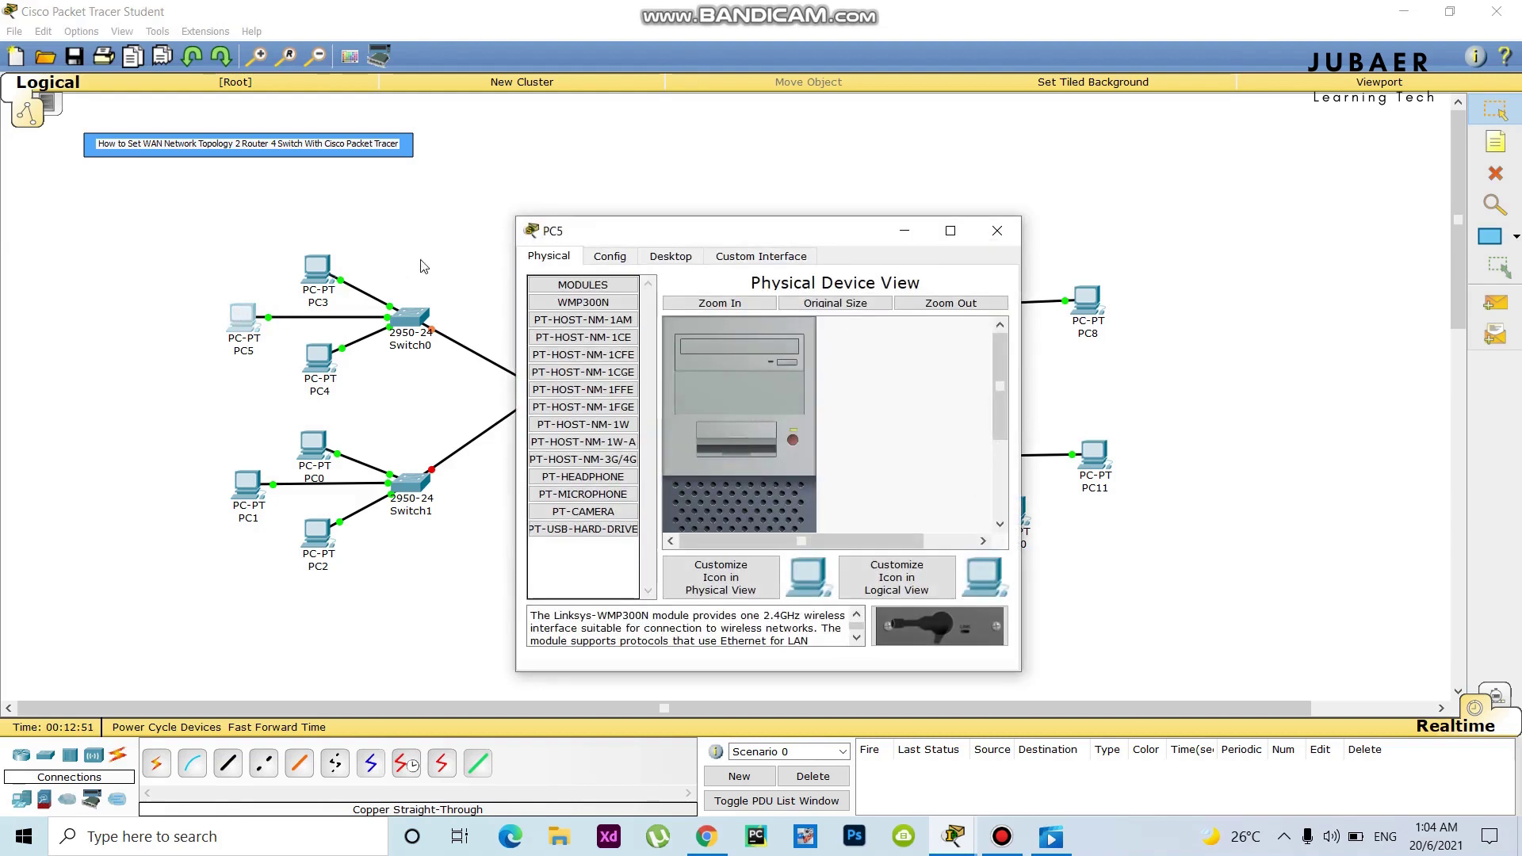
click(650, 260)
click(574, 317)
click(738, 350)
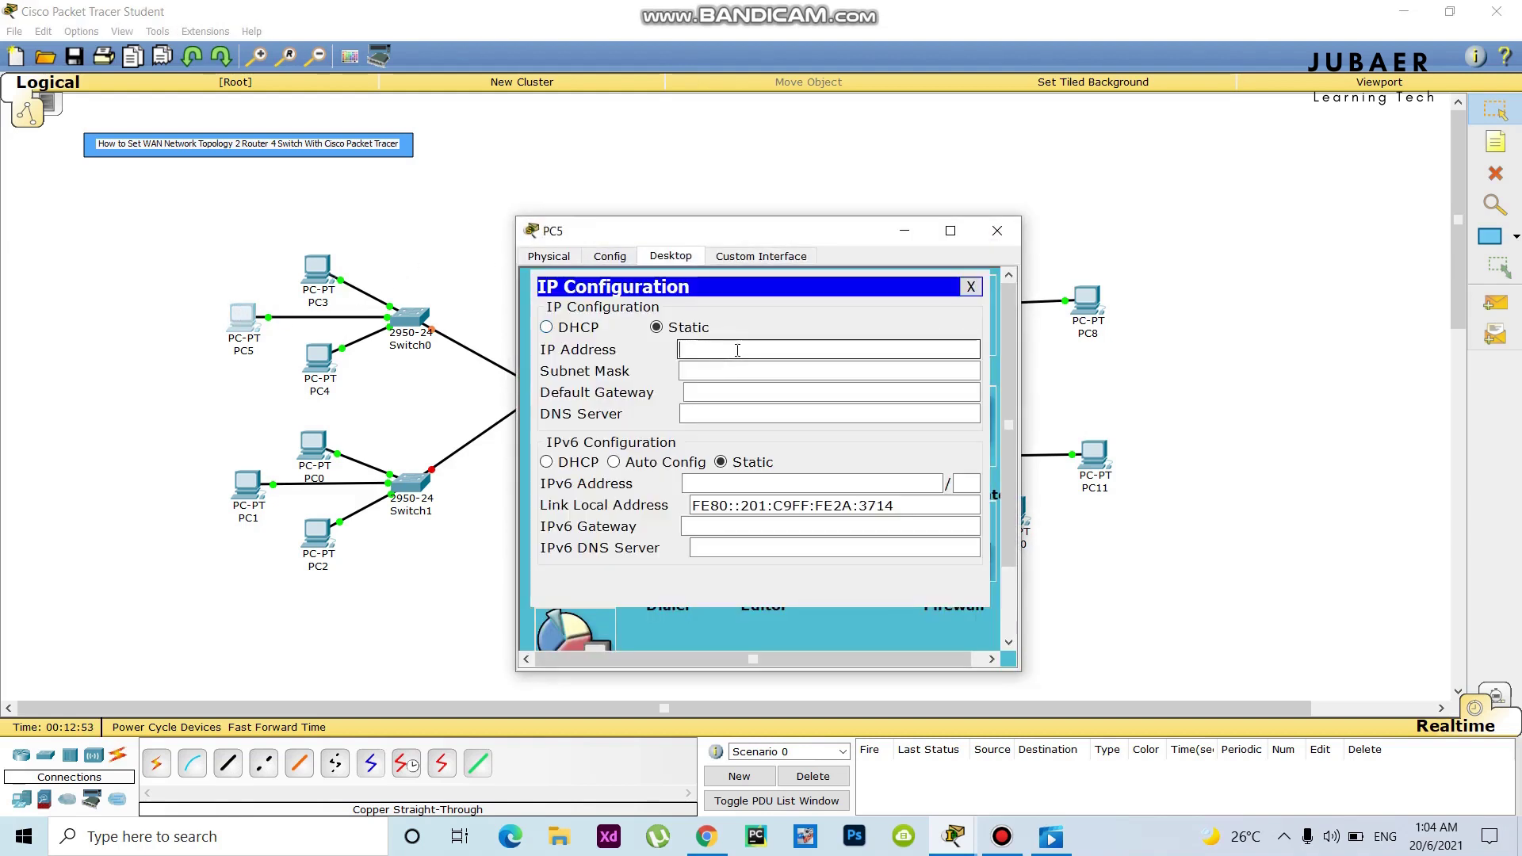
text(192.168.1.1)
click(710, 367)
click(706, 393)
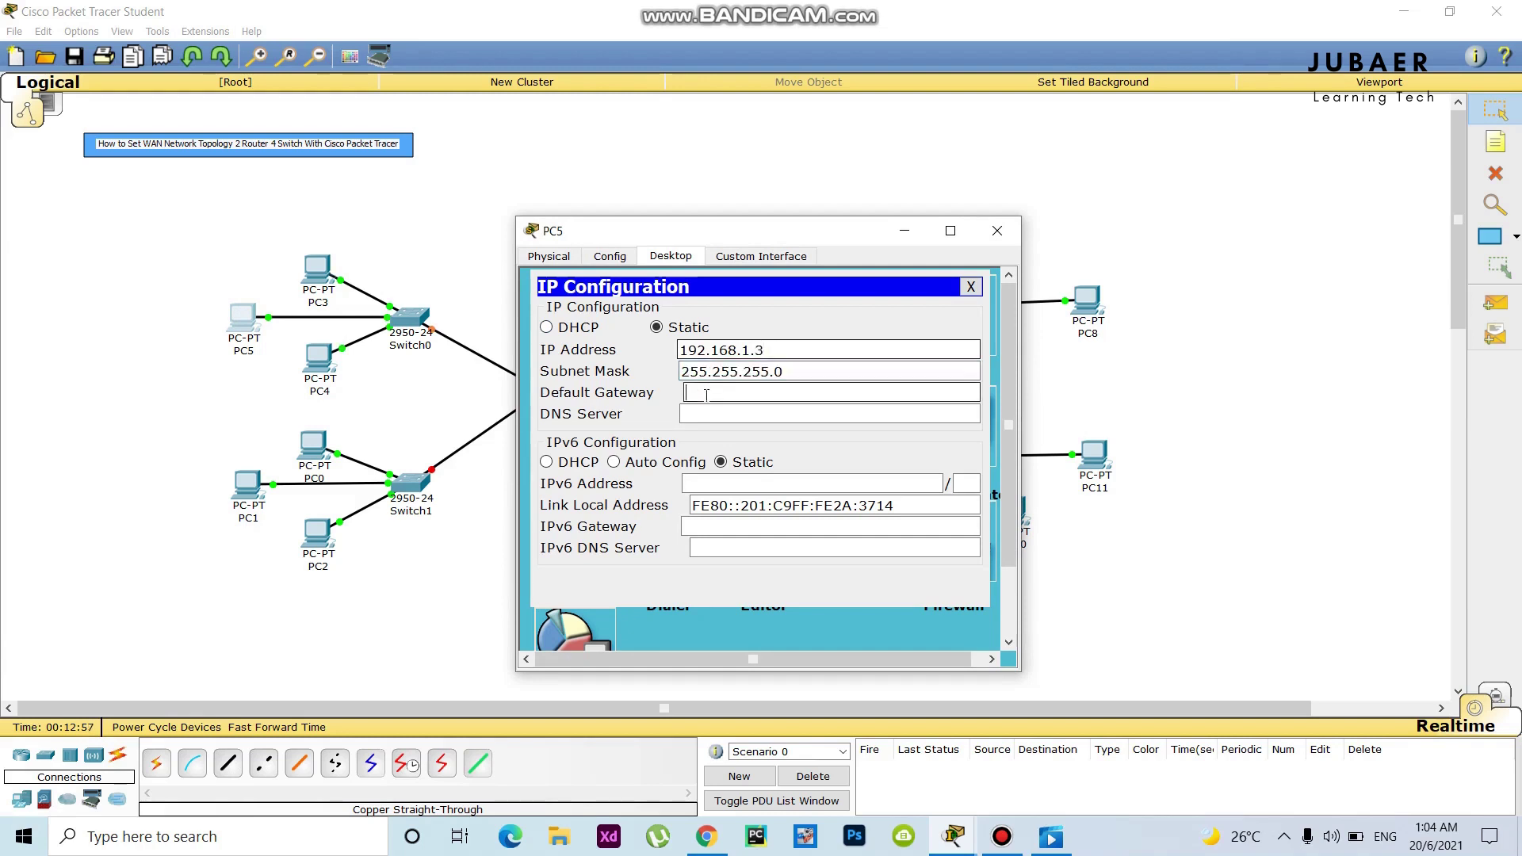
text(192.168.1.1)
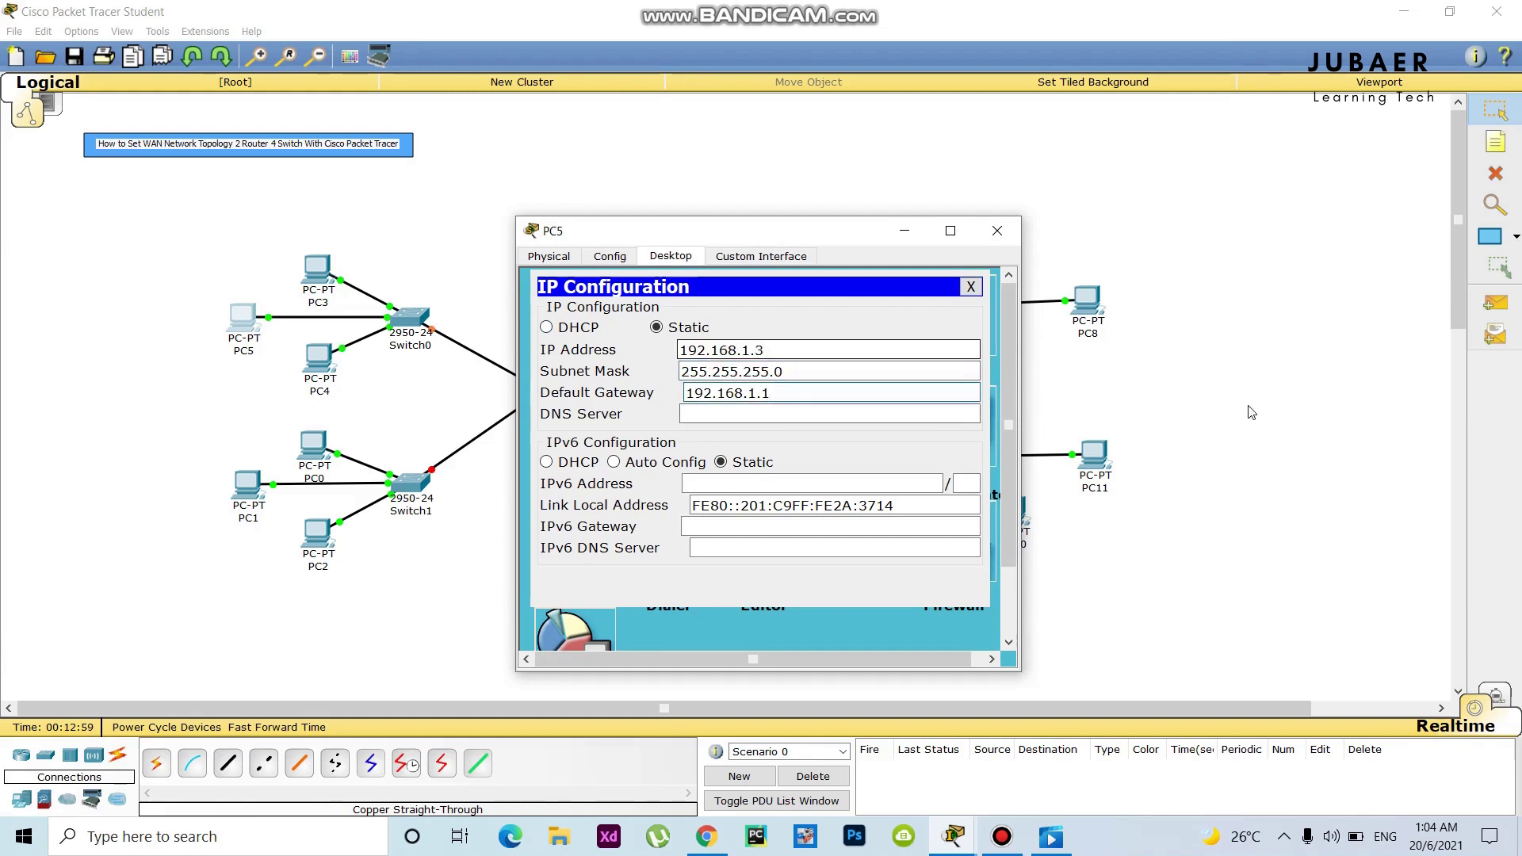
click(460, 349)
Step: Give PC3 static IP 192.168.1.4, mask 255.255.255.0, gateway 192.168.1.1
click(317, 268)
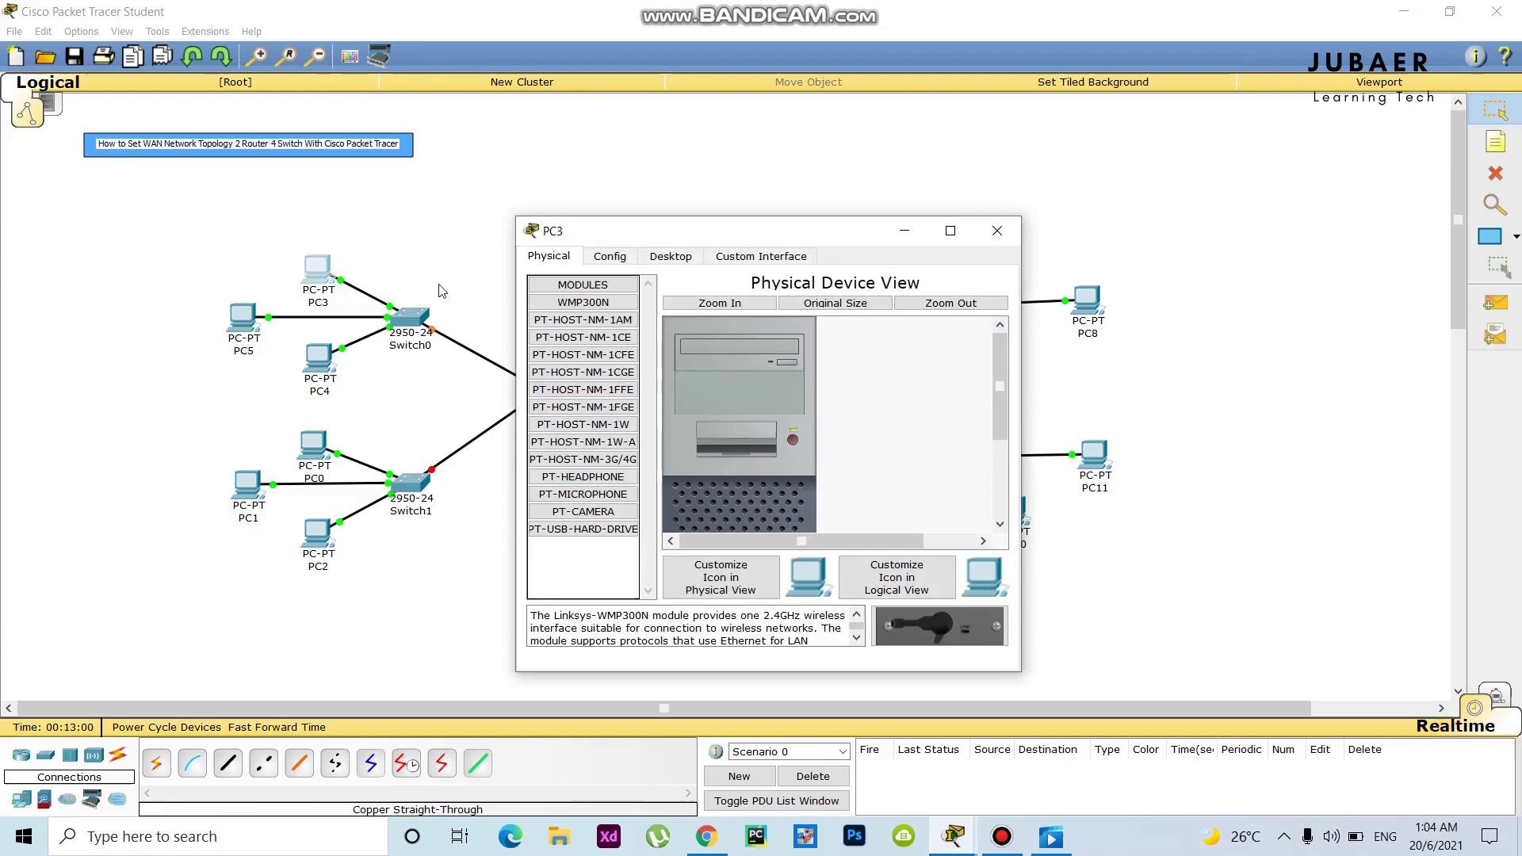
click(670, 255)
click(555, 311)
click(779, 352)
text(192.168.1.1)
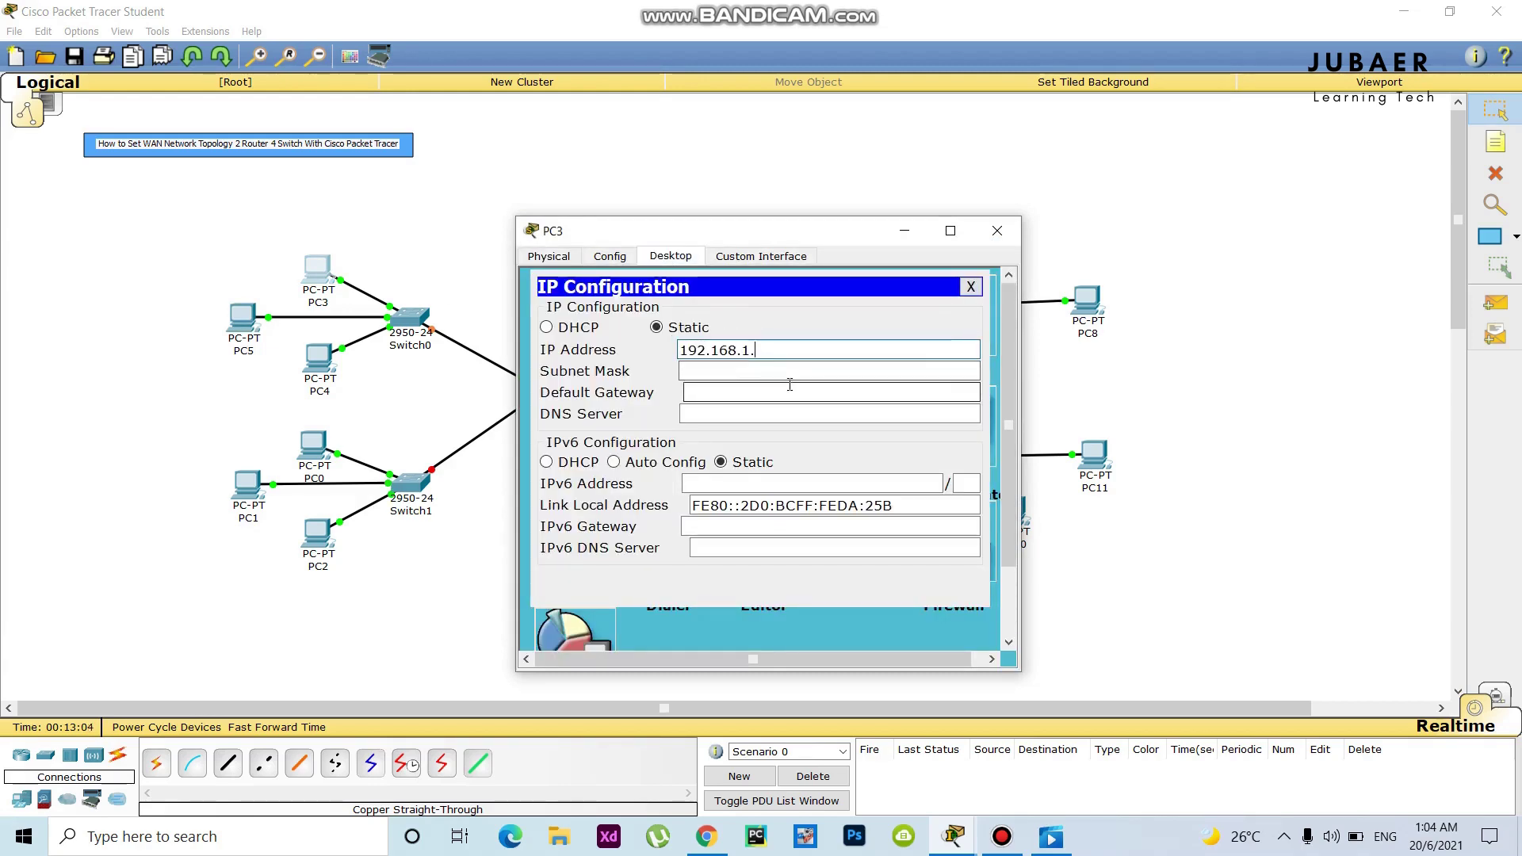
key(BackSpace)
text(4)
click(729, 377)
click(713, 394)
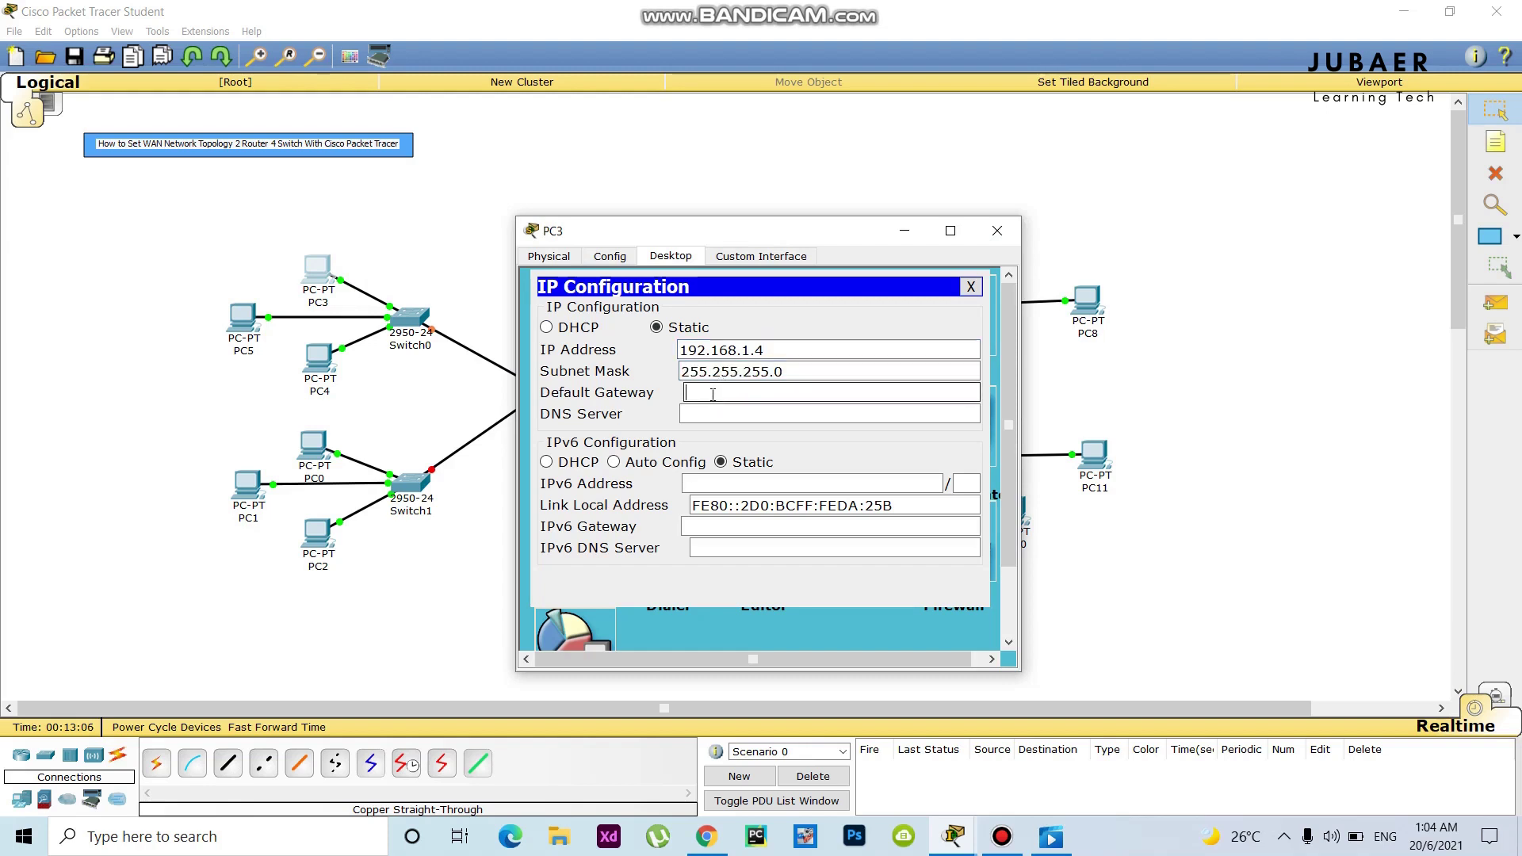
text(192.168.1.1)
key(alt+F4)
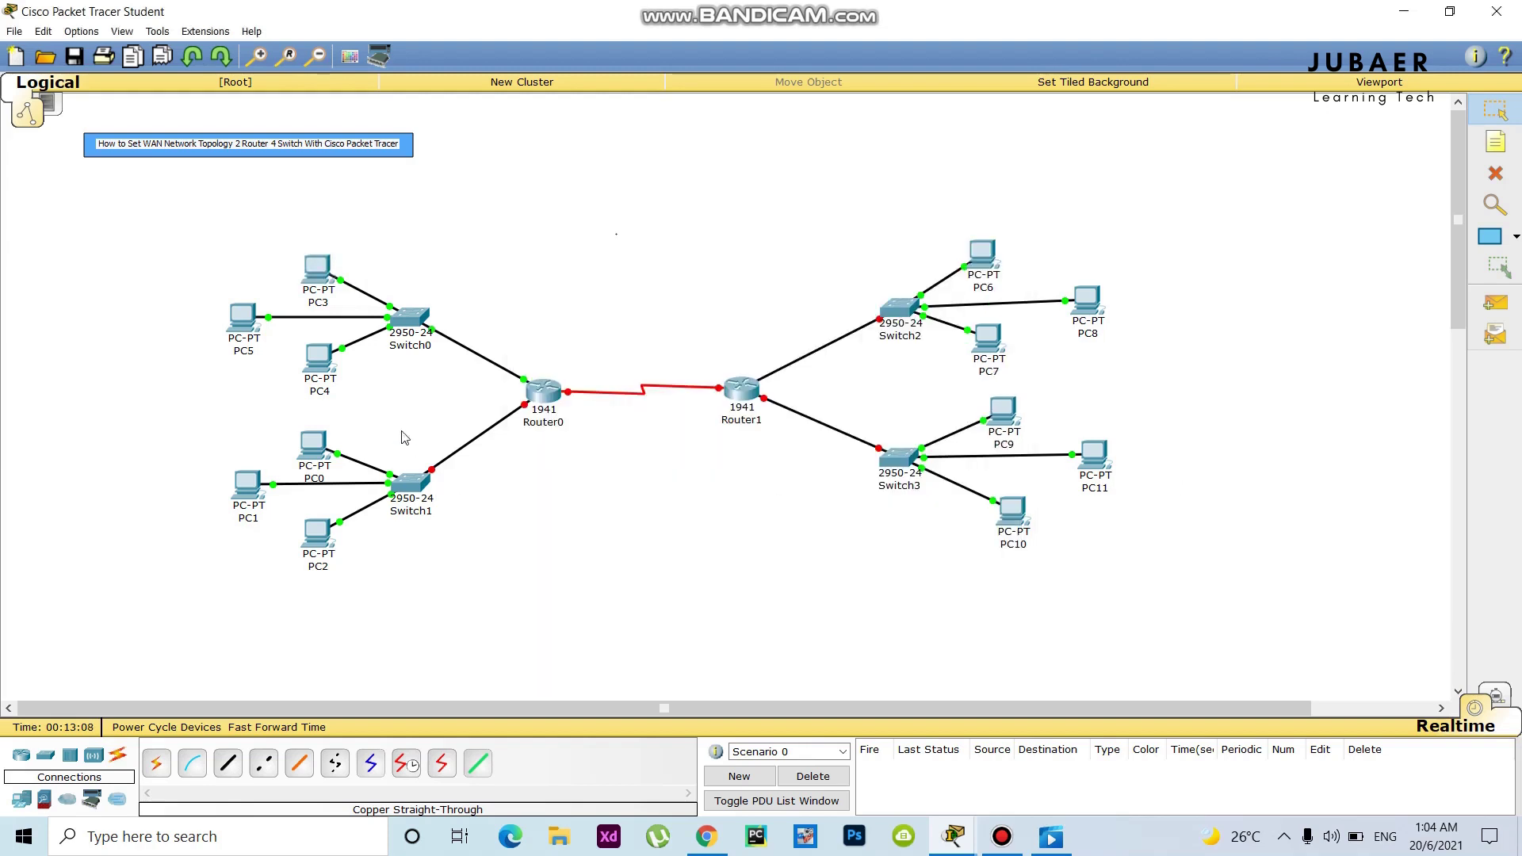
Step: Add network 192.168.1.0 to Router0's RIP routing
click(543, 403)
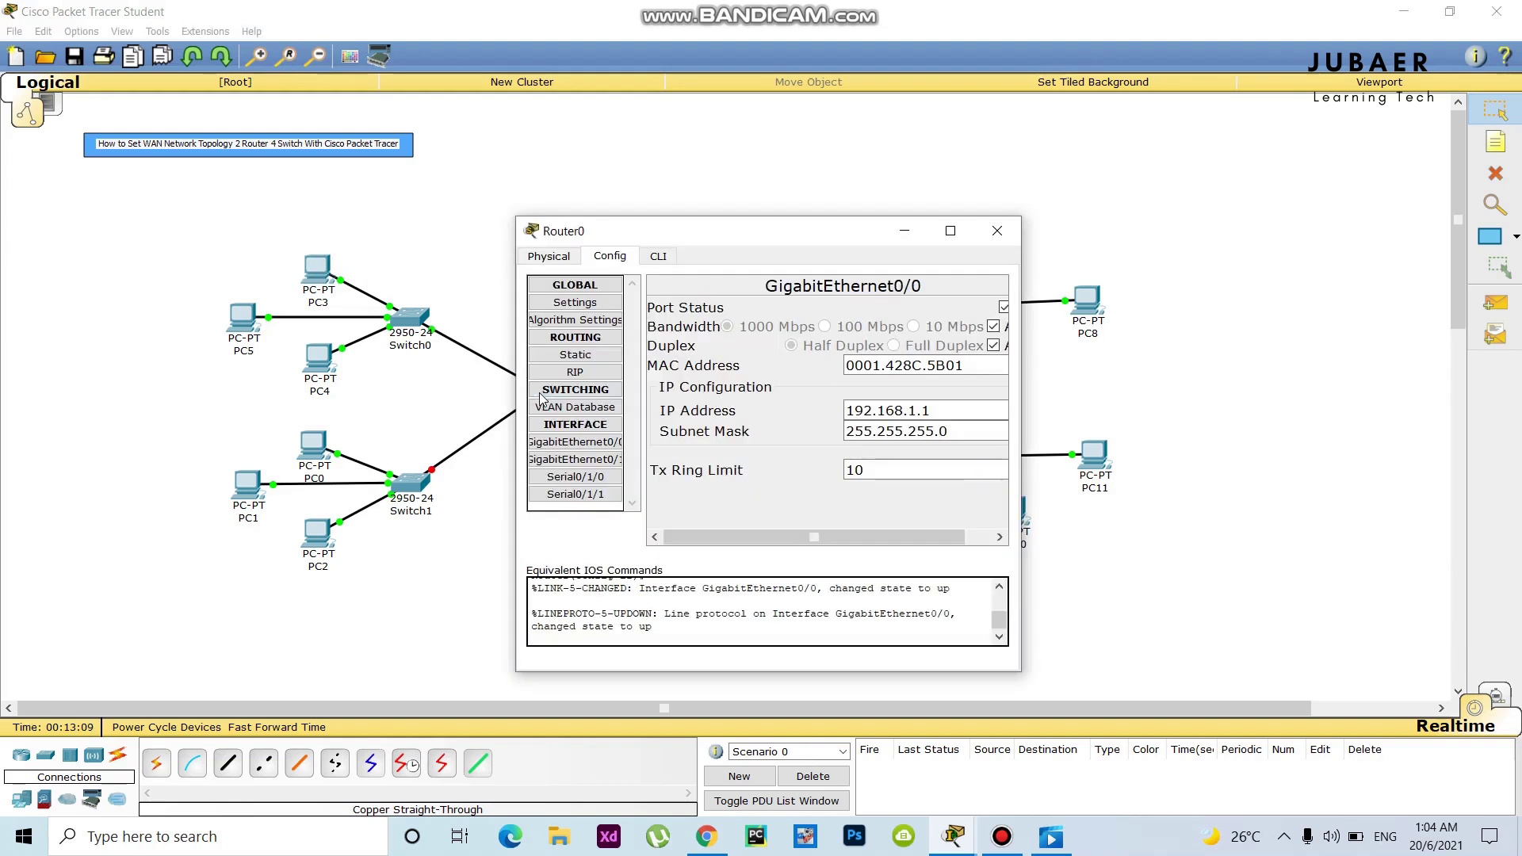
click(575, 372)
click(912, 312)
text(192.168.1.1)
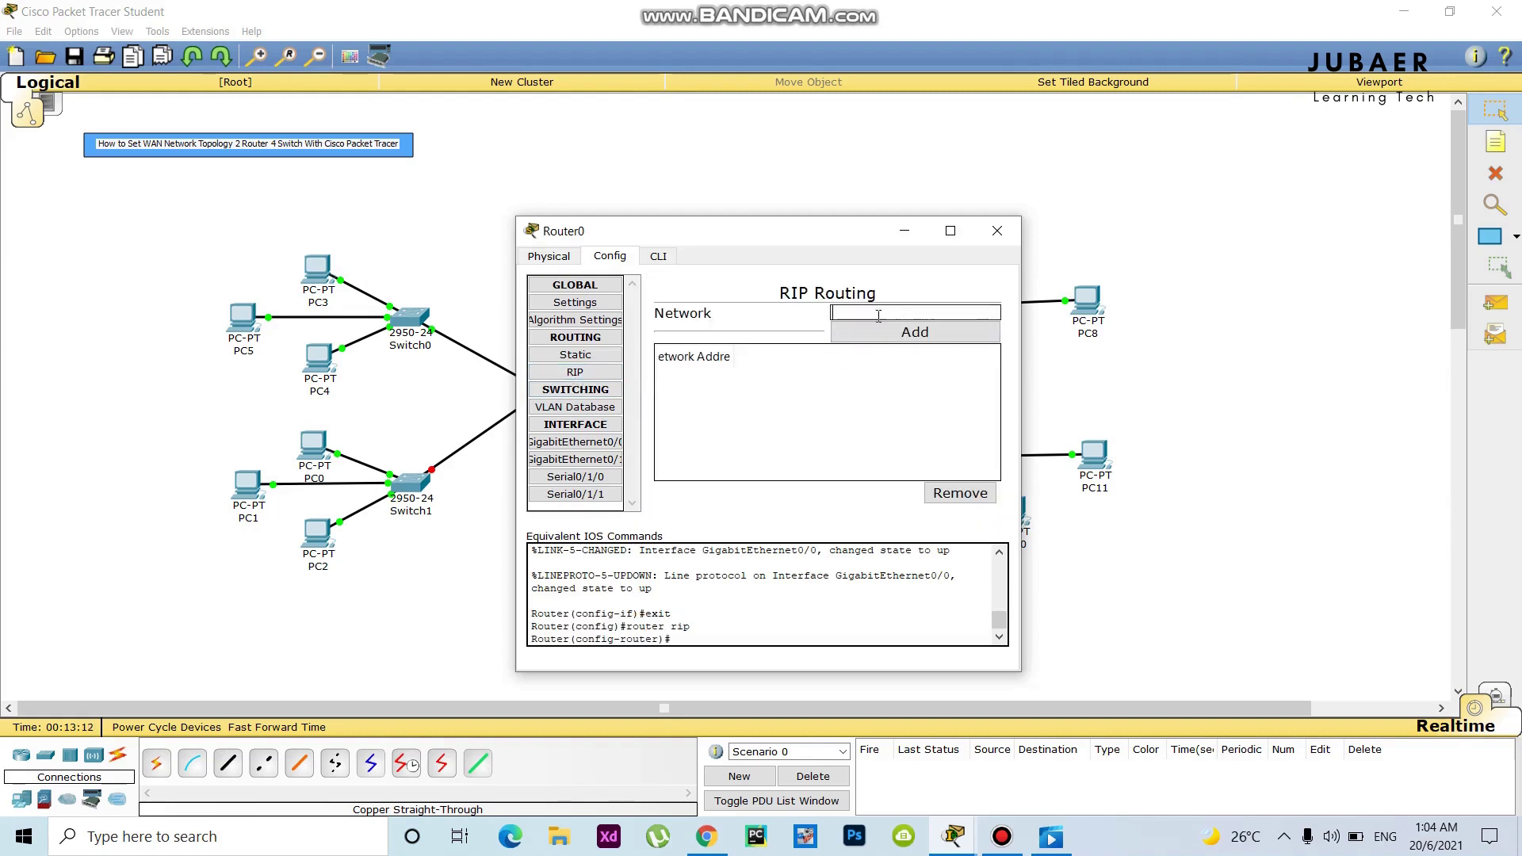
key(BackSpace)
text(0)
click(912, 332)
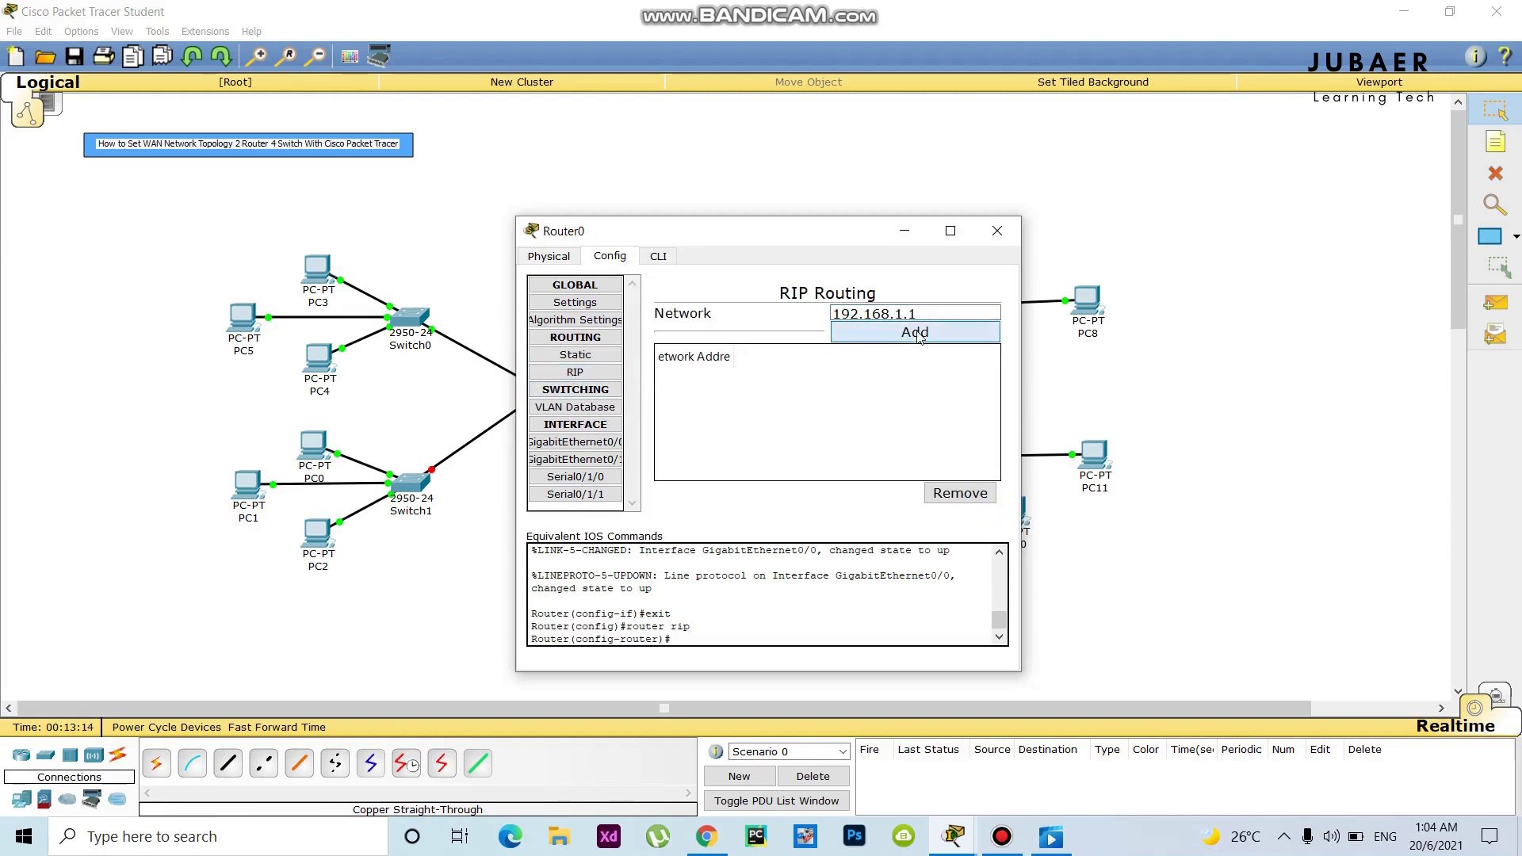
key(alt+F4)
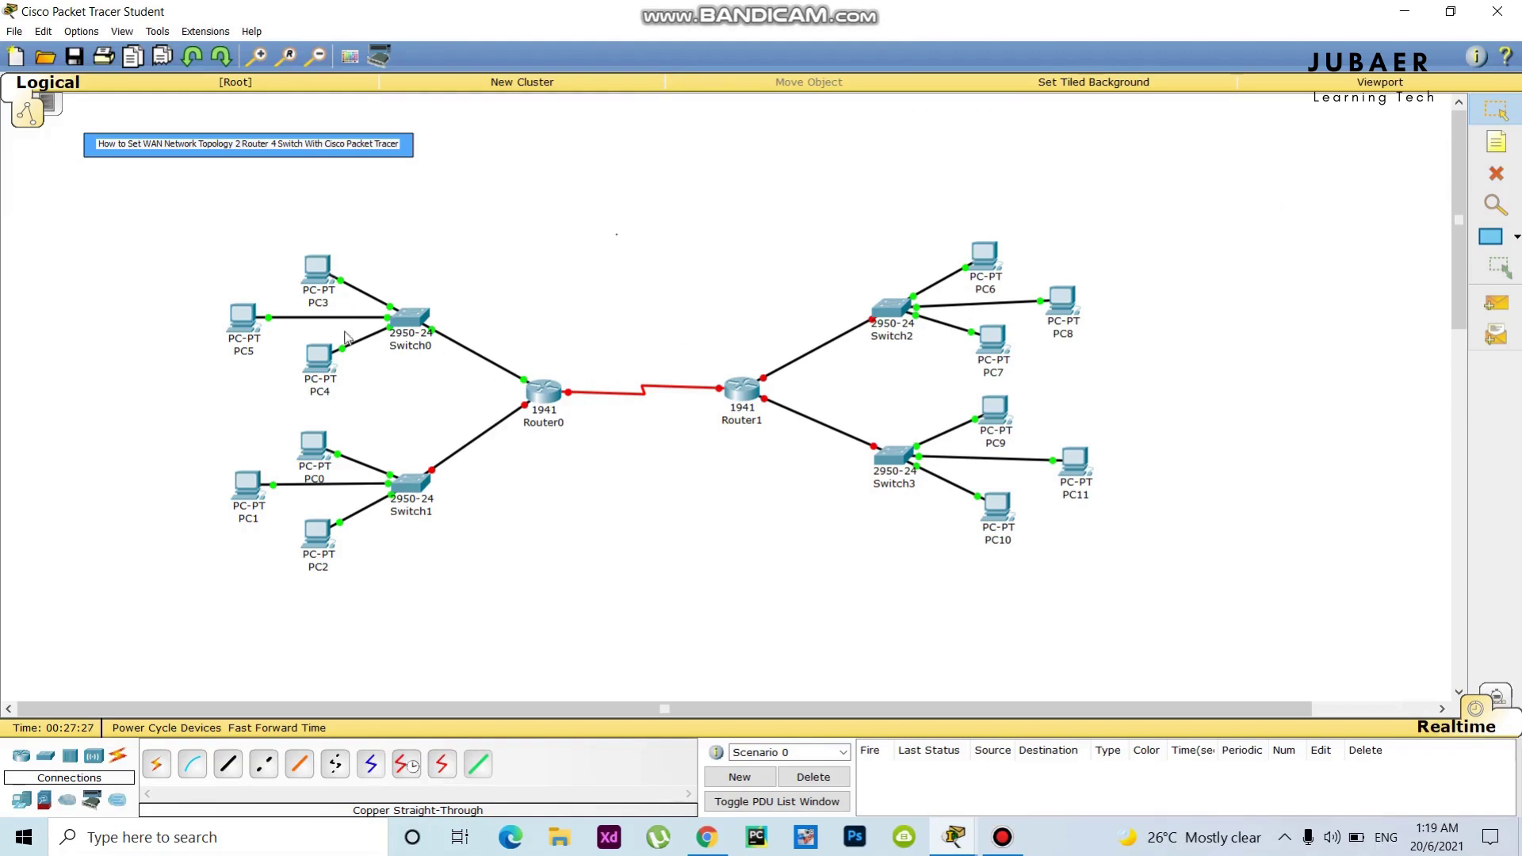
Step: Set Router0's GigabitEthernet0/1 to 192.168.2.1 with mask 255.255.255.0 and turn it on
click(534, 393)
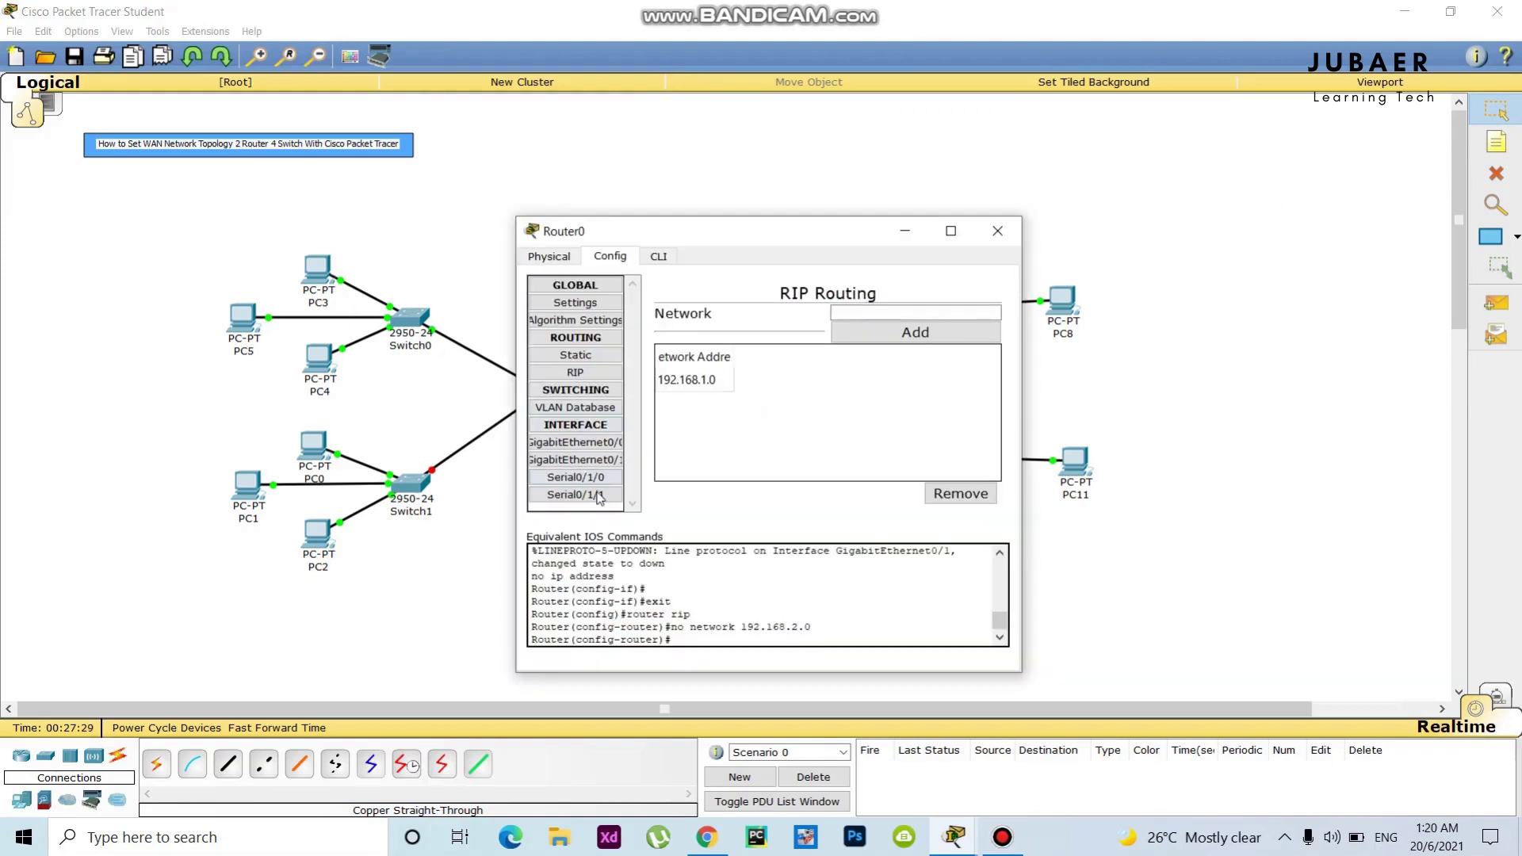
click(576, 461)
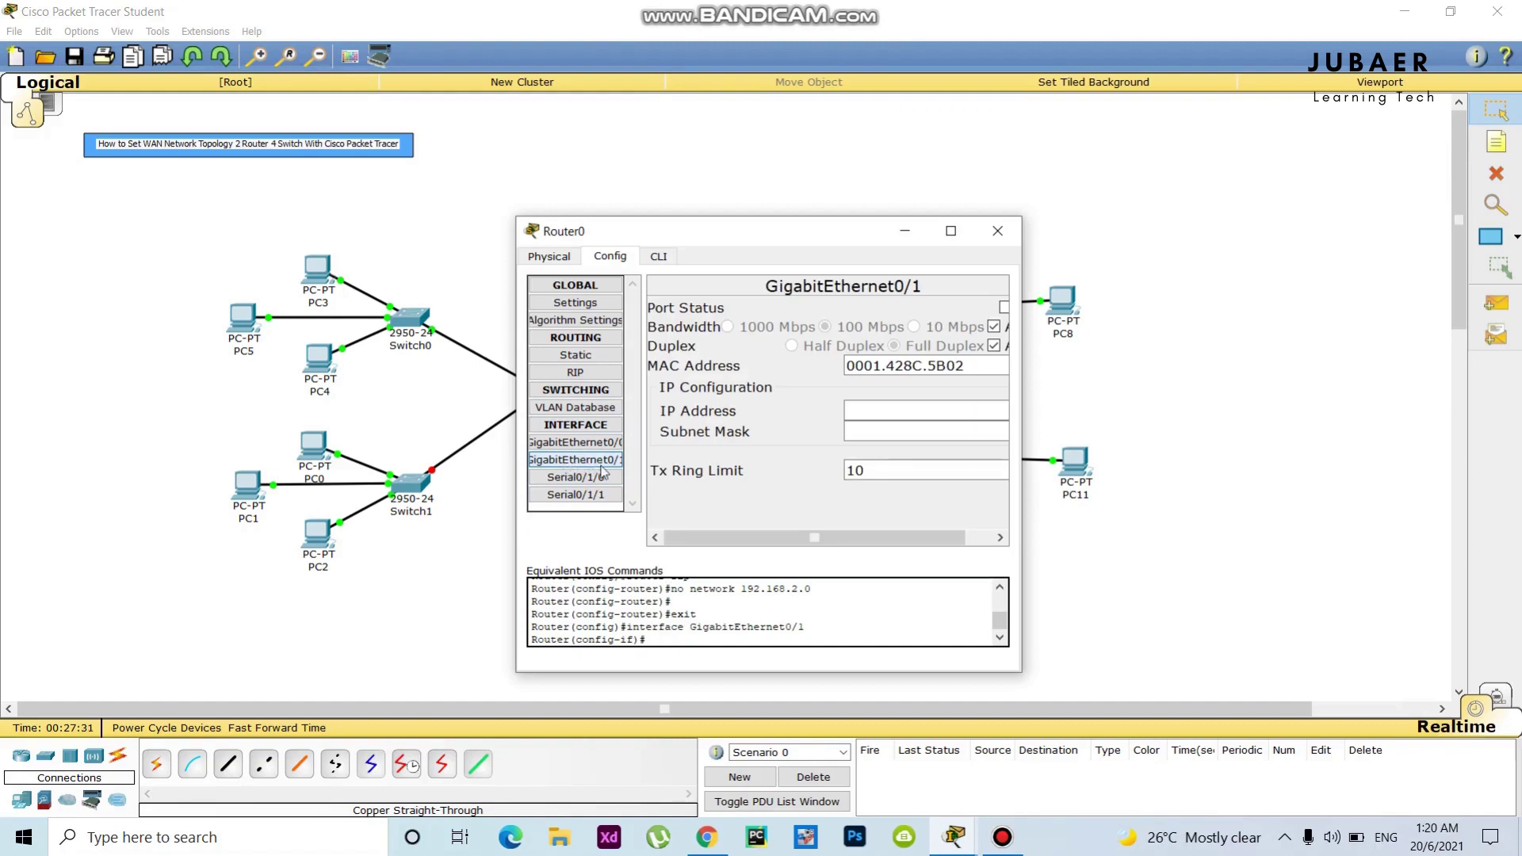
click(866, 409)
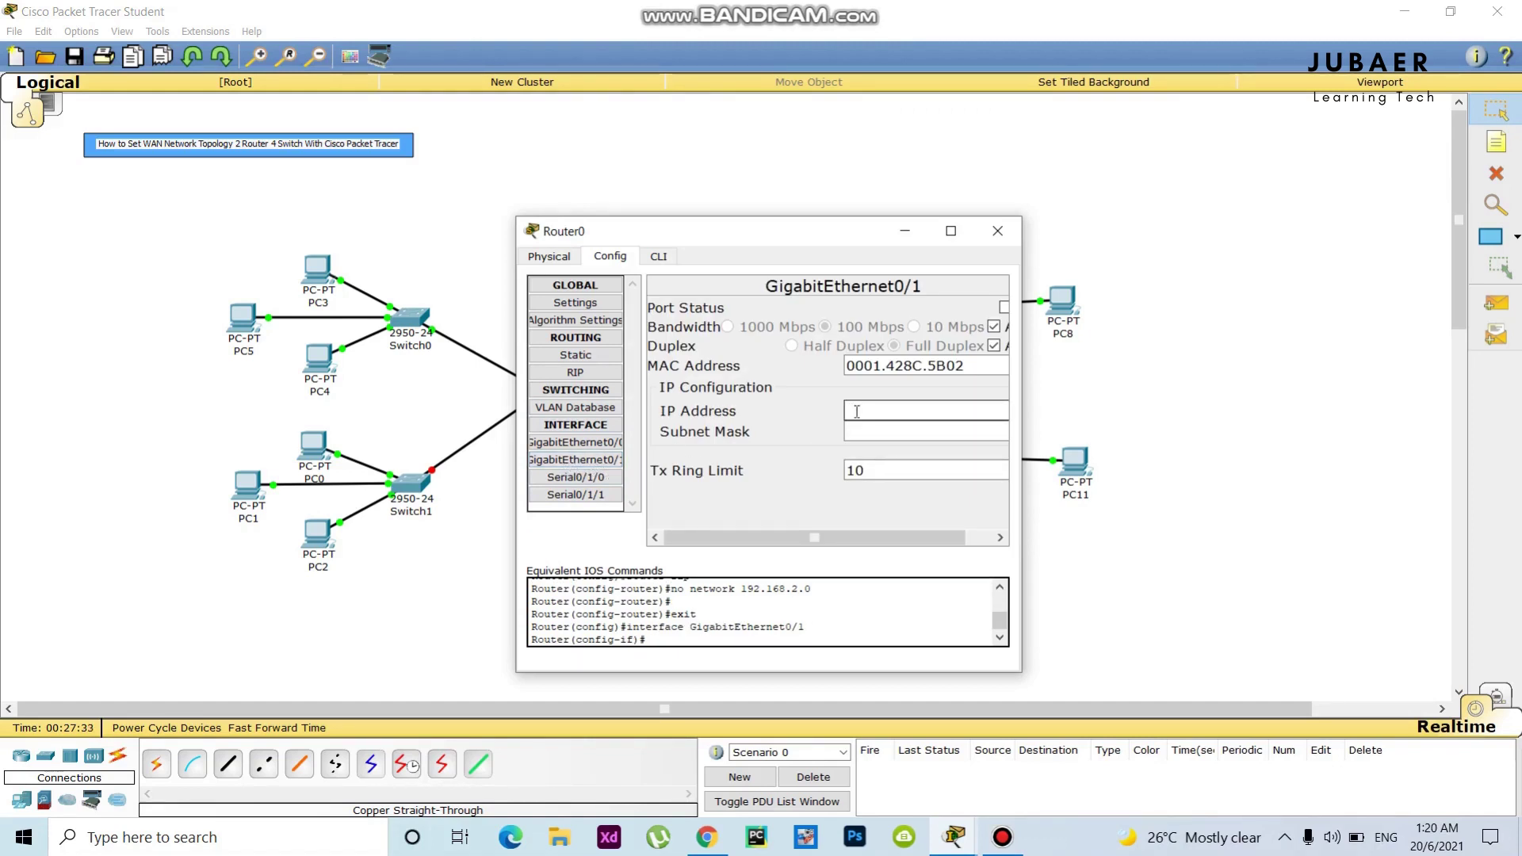
text(192.168.2.1)
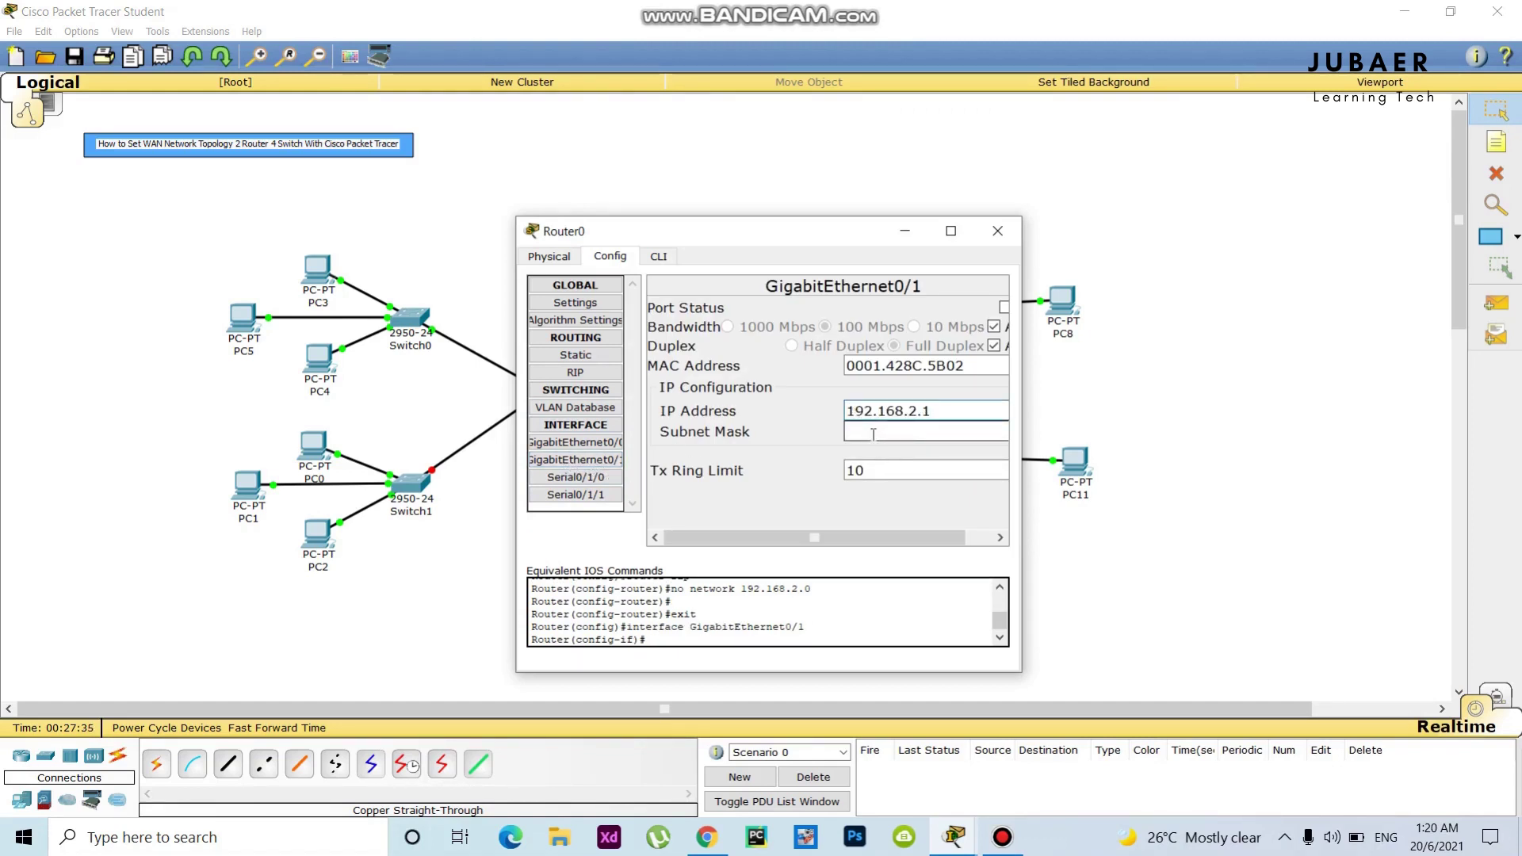
click(873, 434)
click(1005, 307)
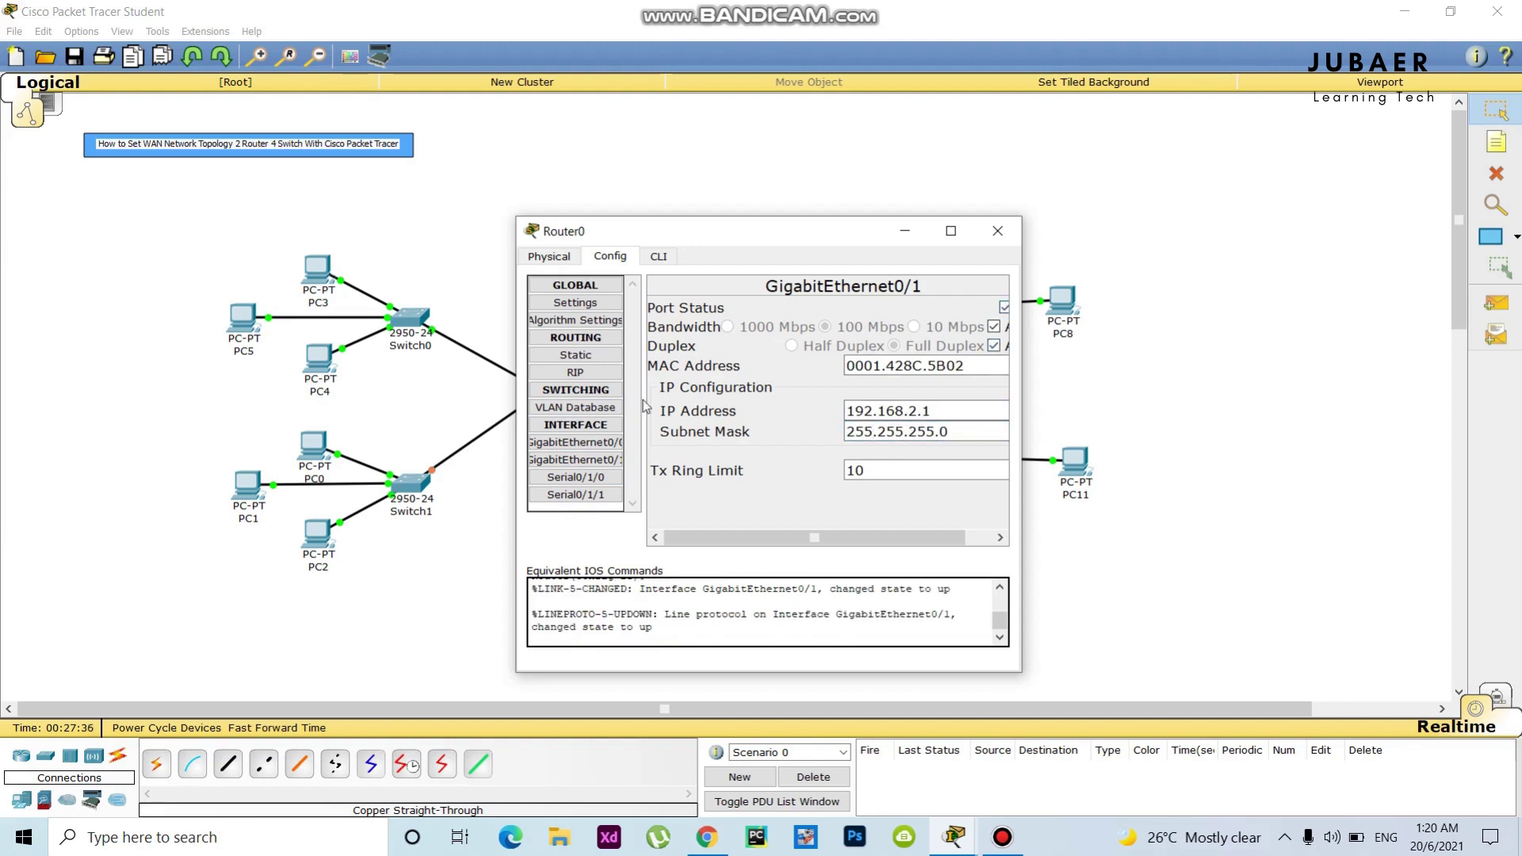
Step: Add network 192.168.2.0 to Router0's RIP, then bring up PC2's IP configuration
click(577, 372)
click(873, 312)
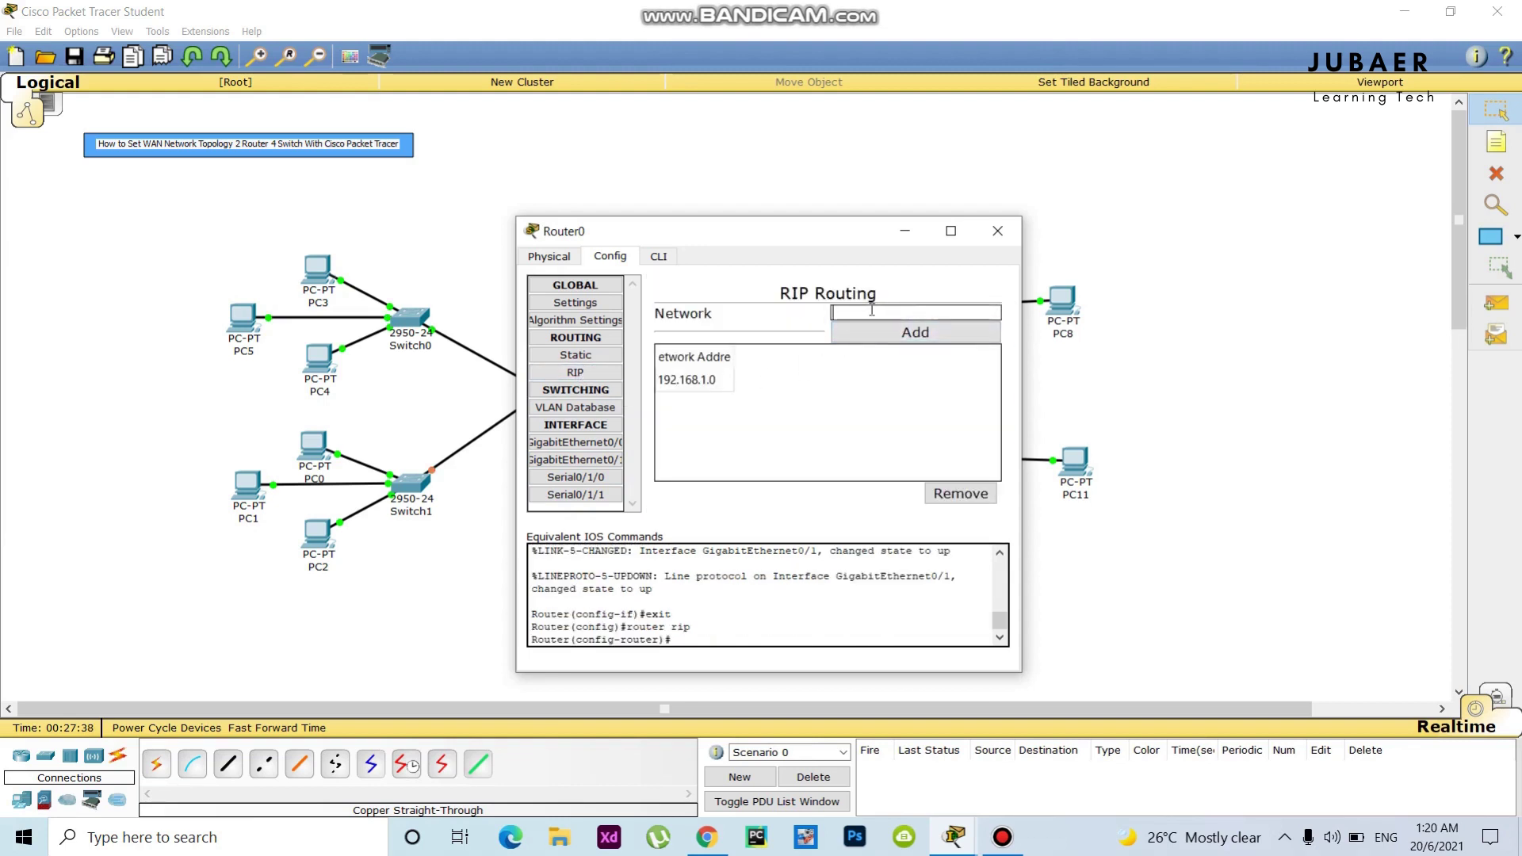
text(192.168.2.0)
click(888, 333)
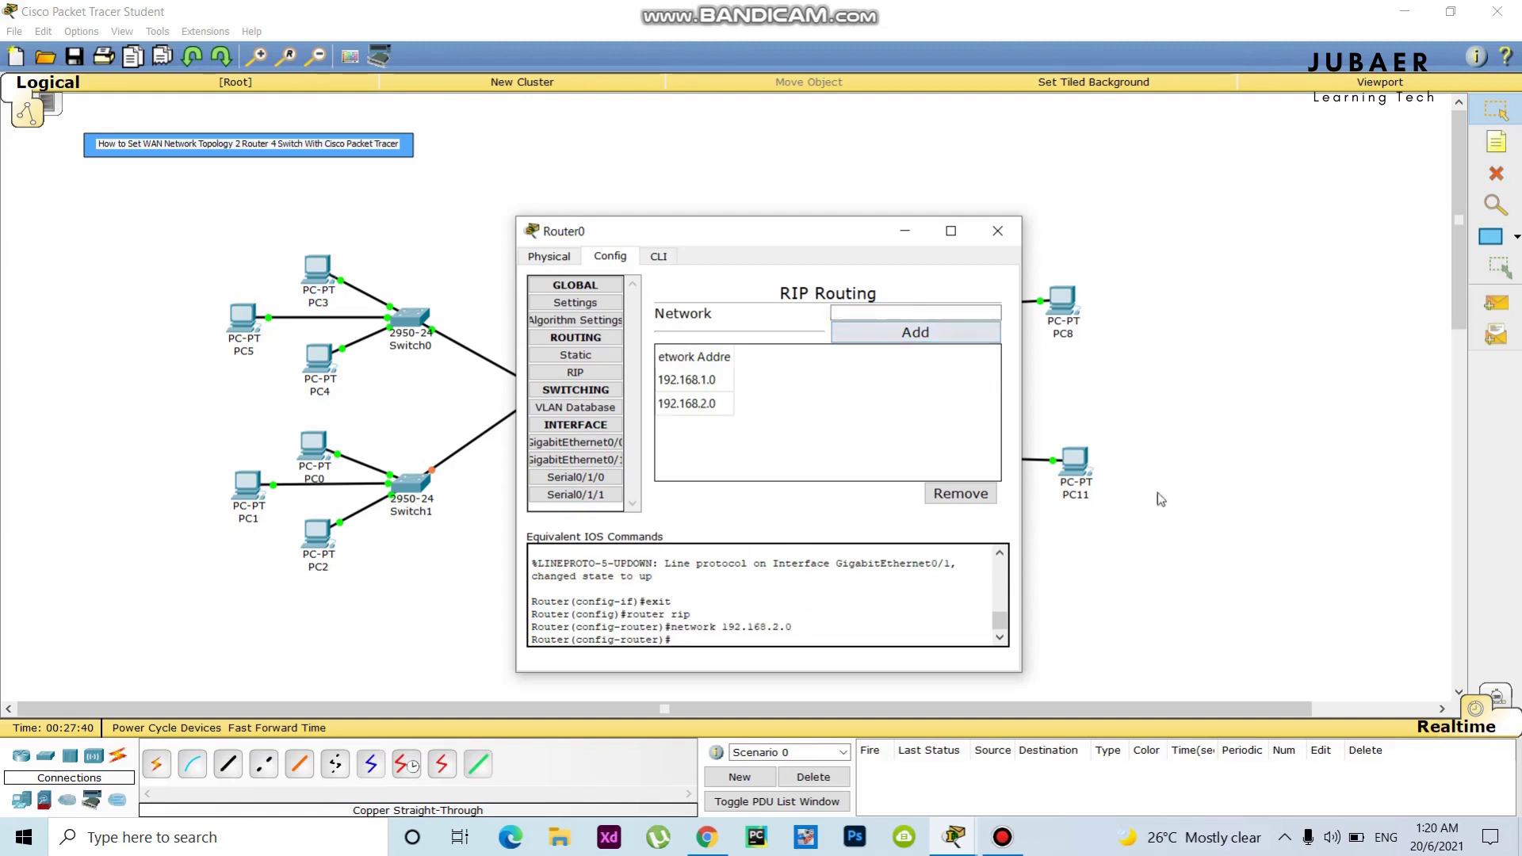
click(1157, 493)
click(319, 539)
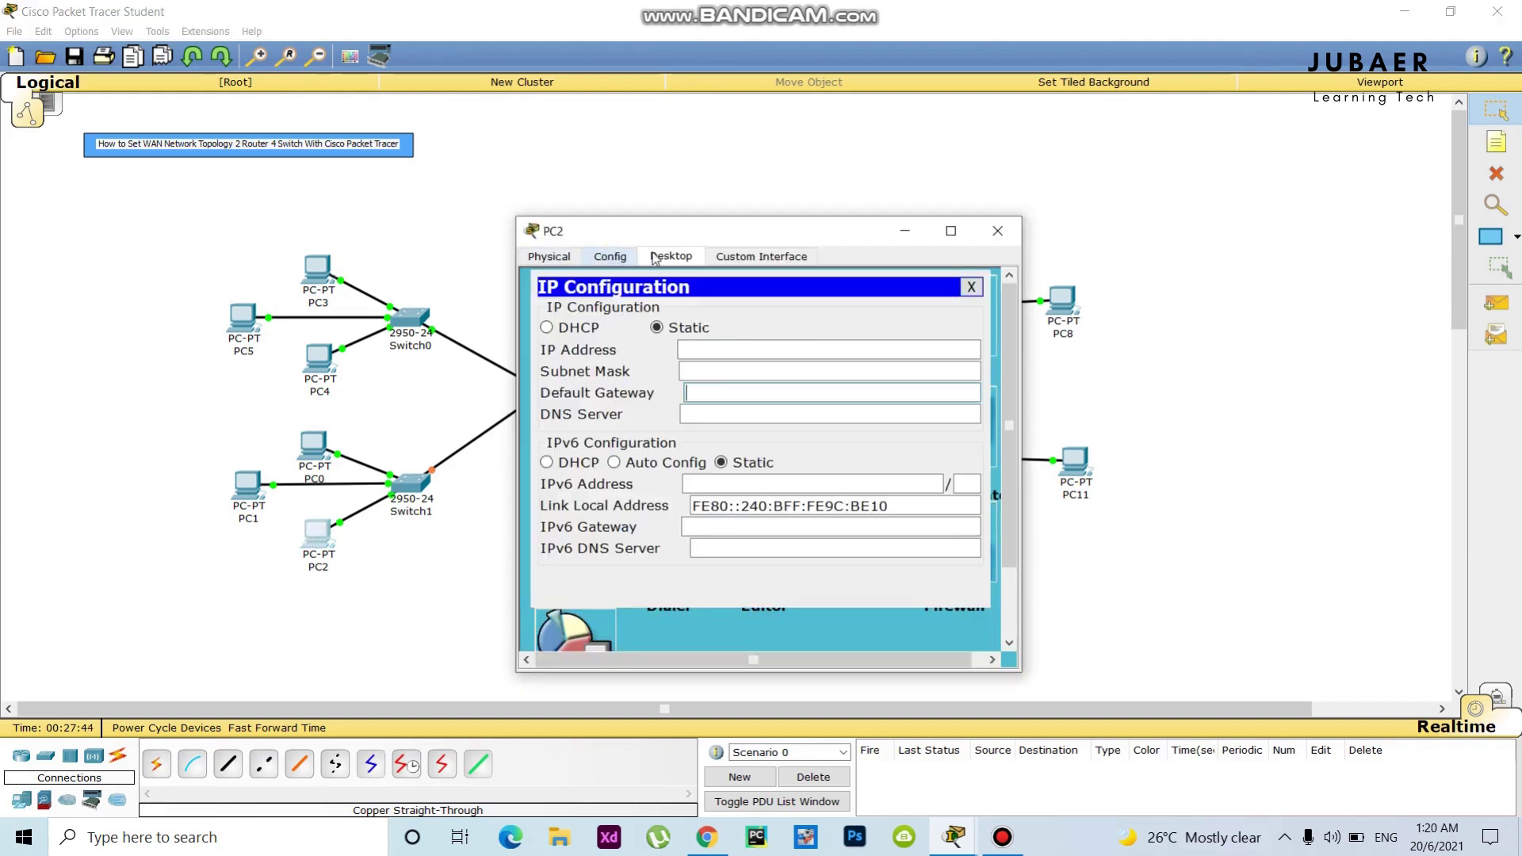
Step: Give PC2 a static 192.168.2.x address, mask 255.255.255.0, gateway 192.168.2.1
click(546, 258)
click(650, 257)
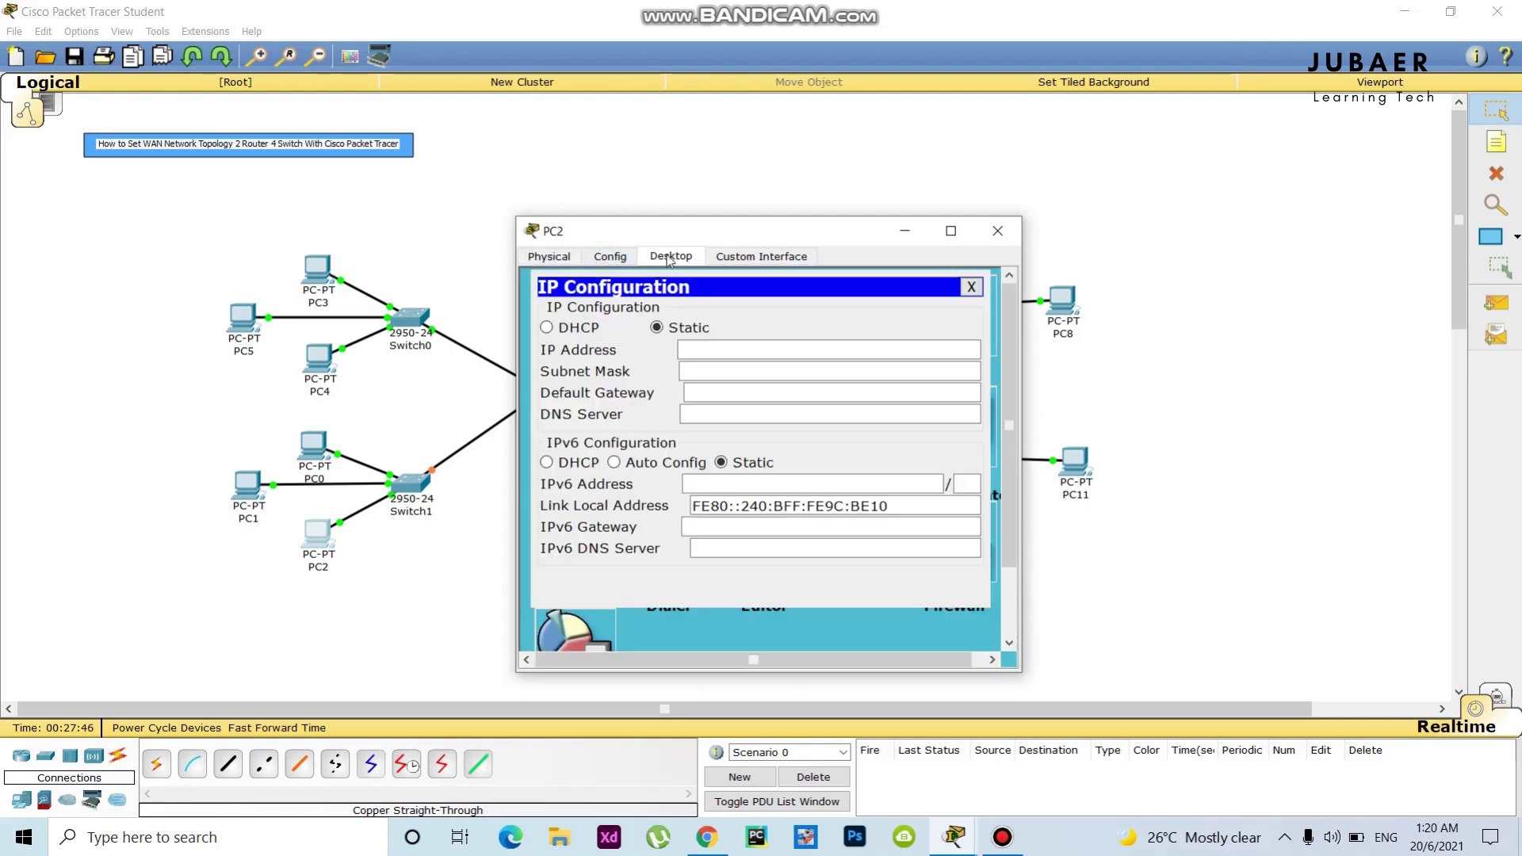
click(694, 351)
text(192.168.2.1)
click(735, 371)
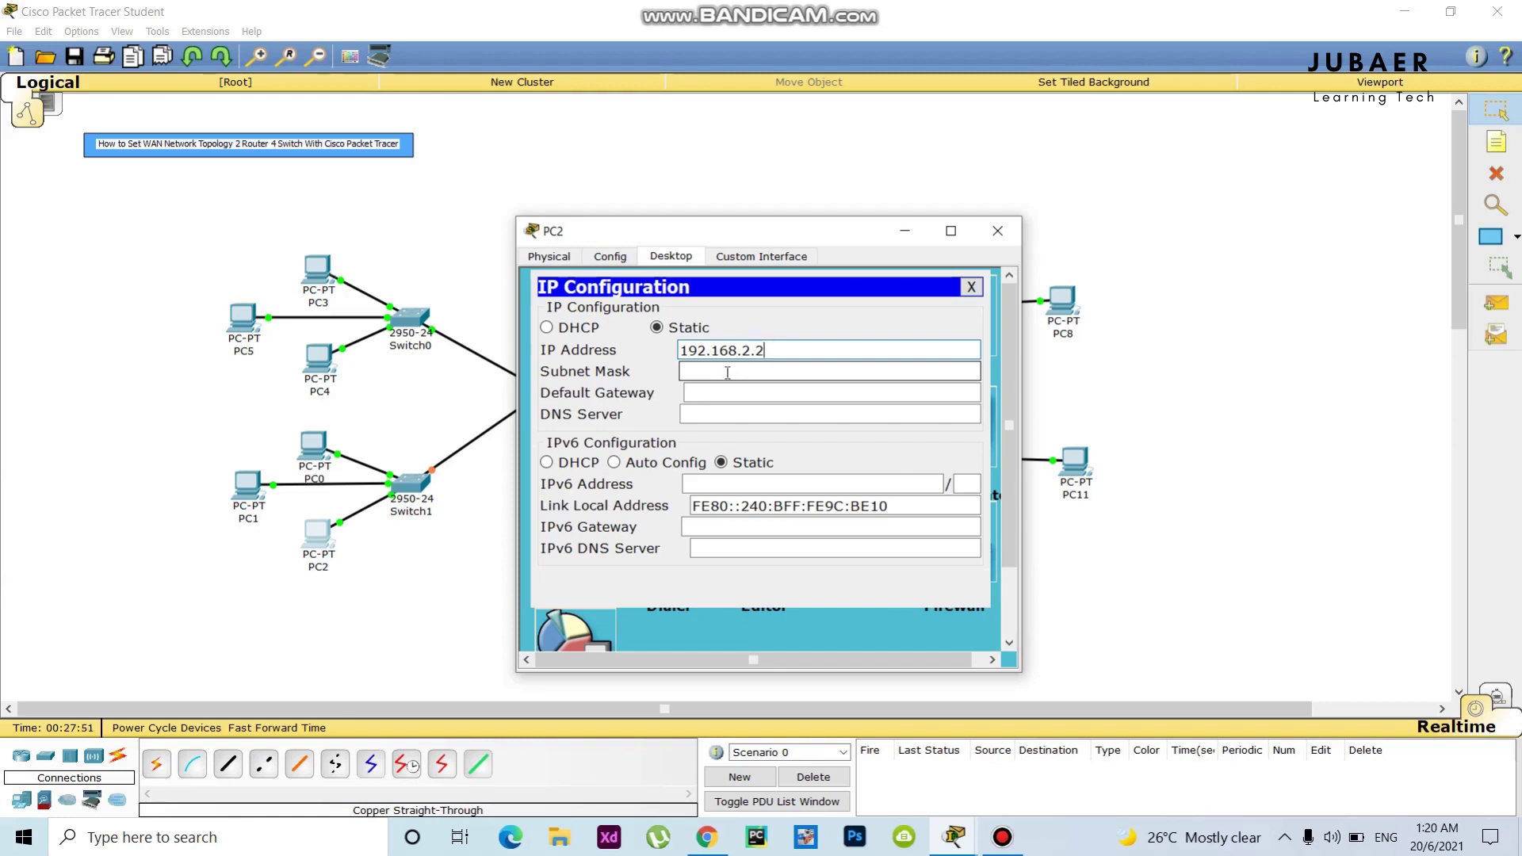
click(727, 372)
click(720, 393)
text(192.168.2.1)
click(1150, 474)
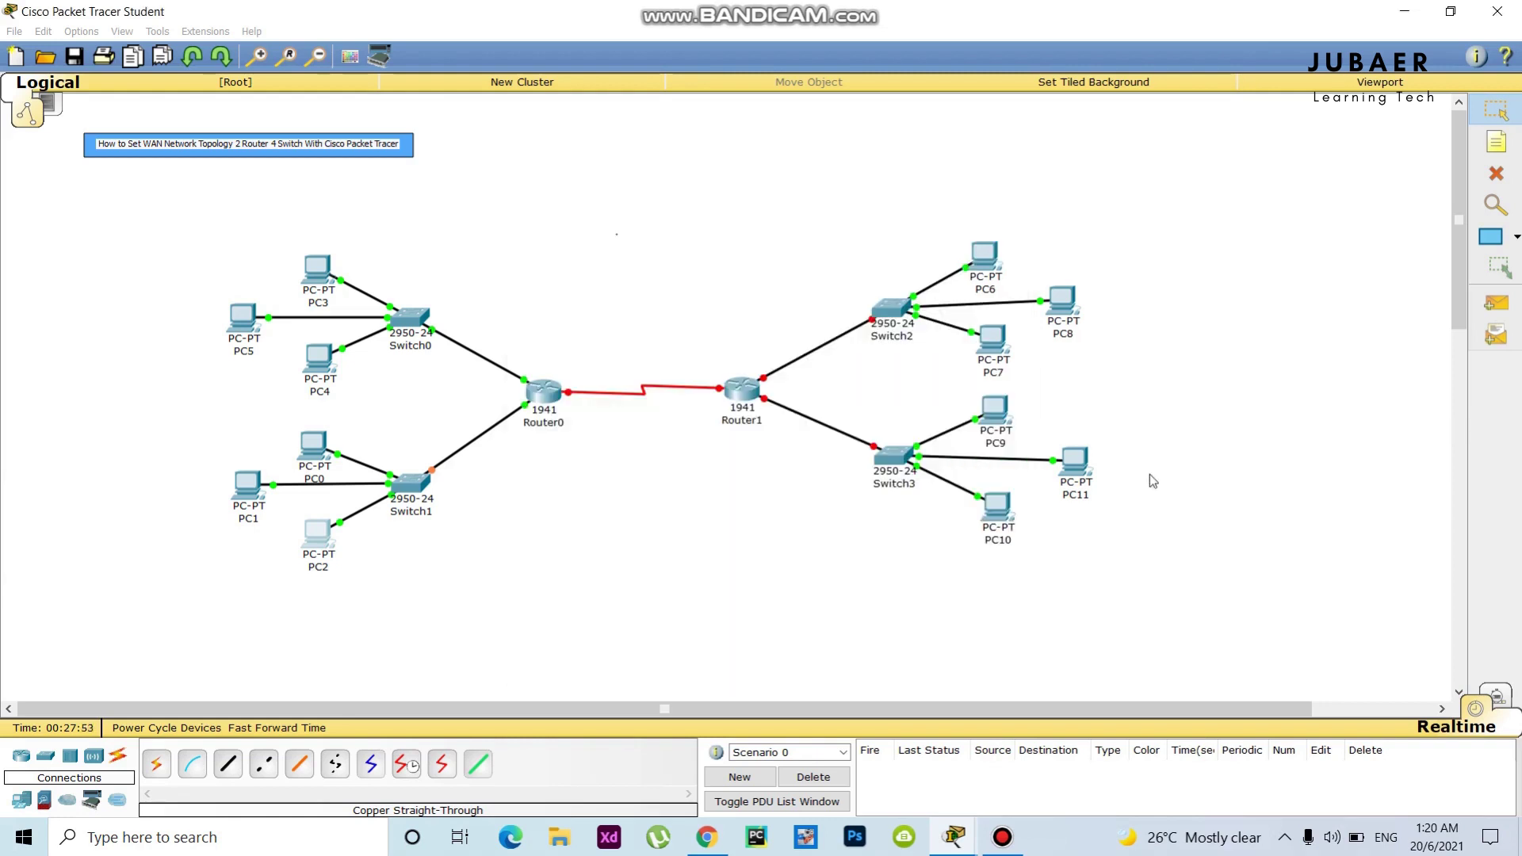
Step: Give PC1 a static 192.168.2.x address, mask 255.255.255.0, gateway 192.168.2.1
click(254, 488)
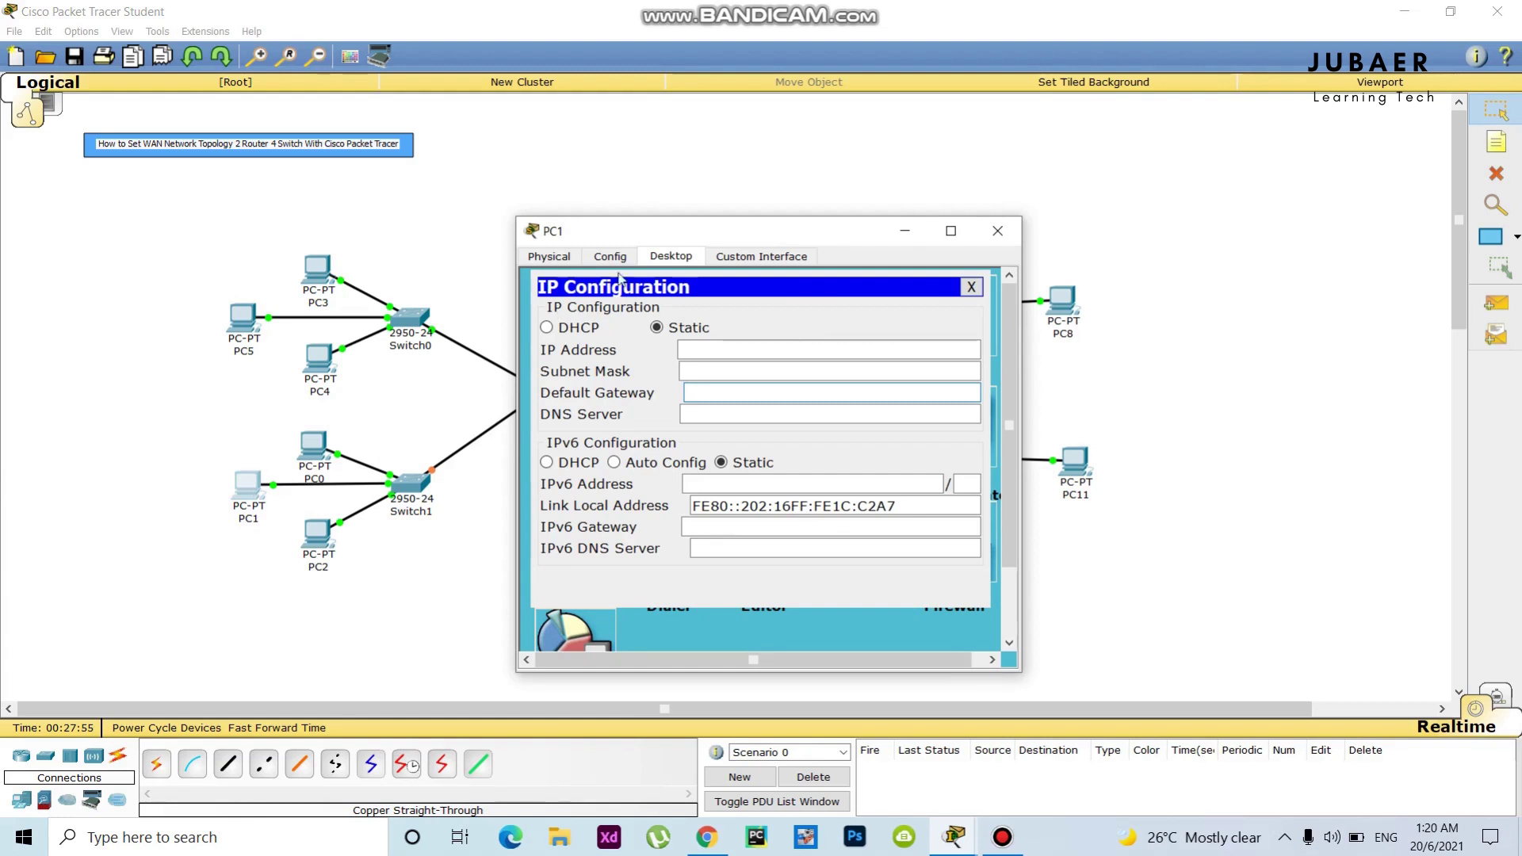
click(721, 349)
text(192.168.2.3)
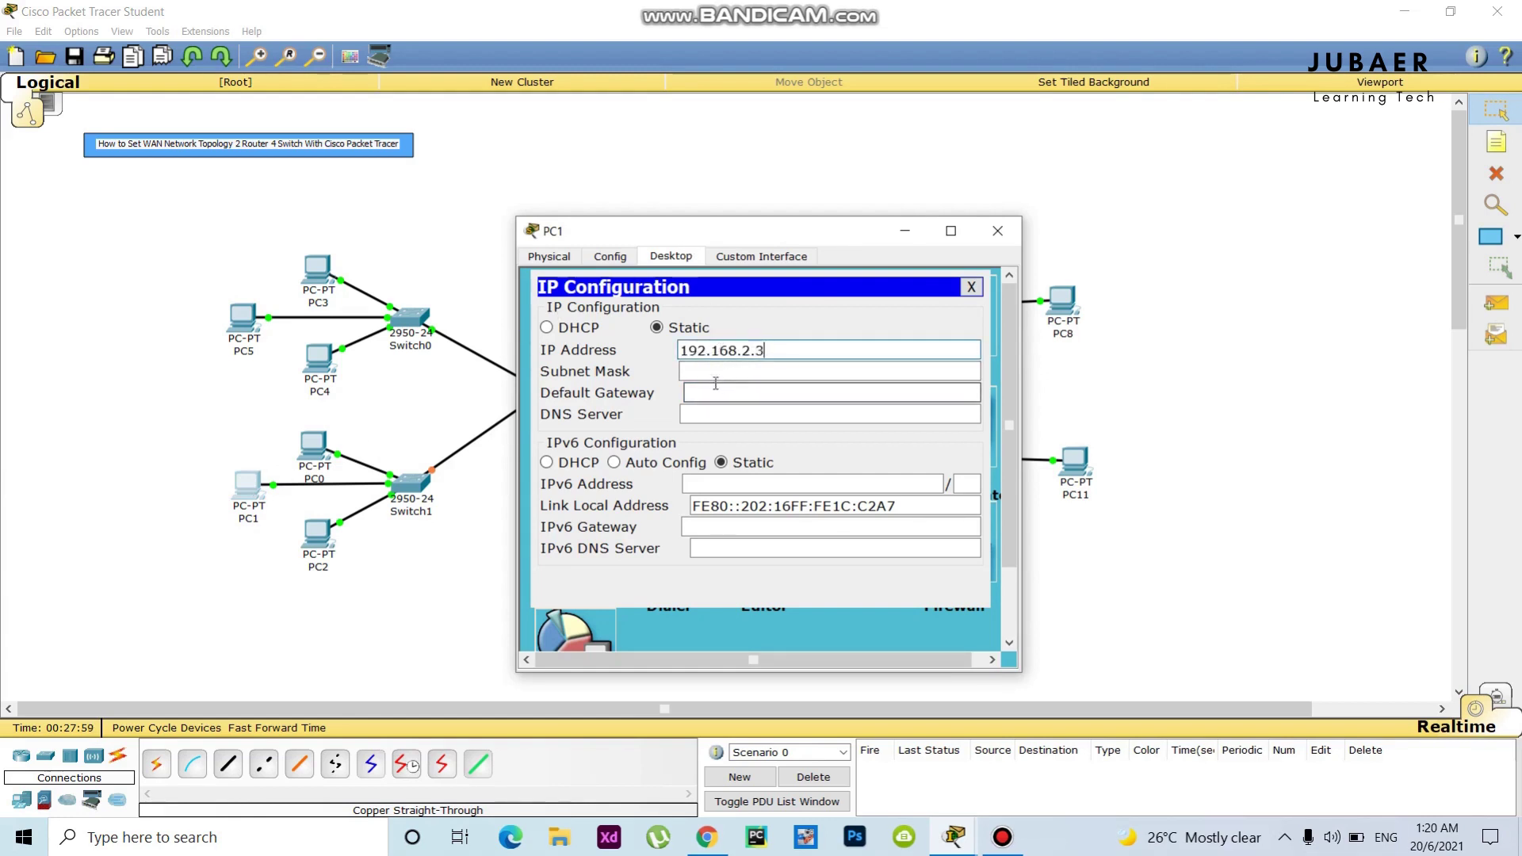
click(713, 371)
click(713, 392)
text(192.168.2.1)
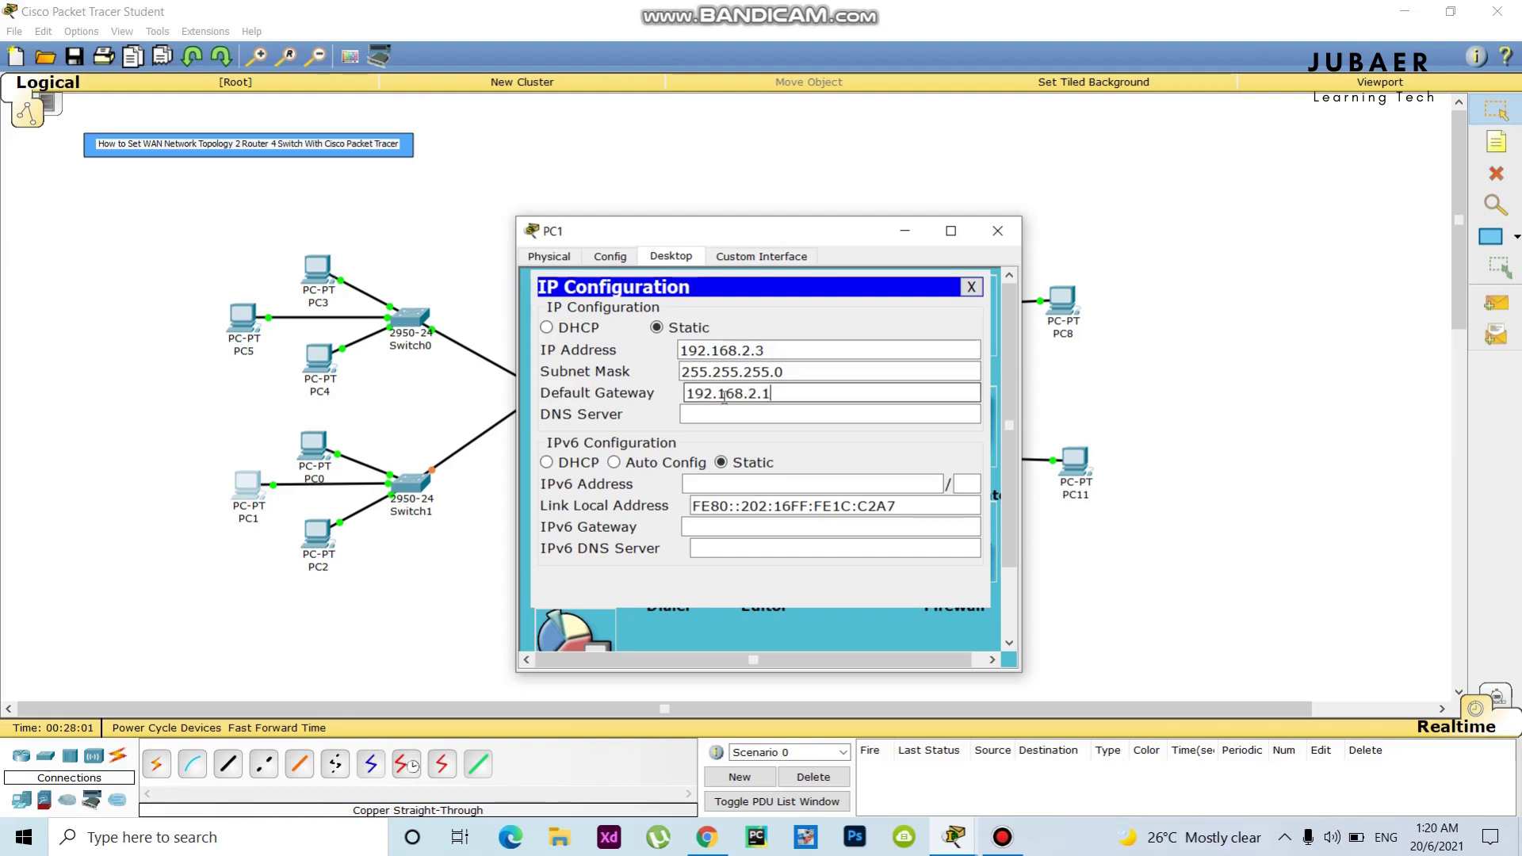
click(998, 231)
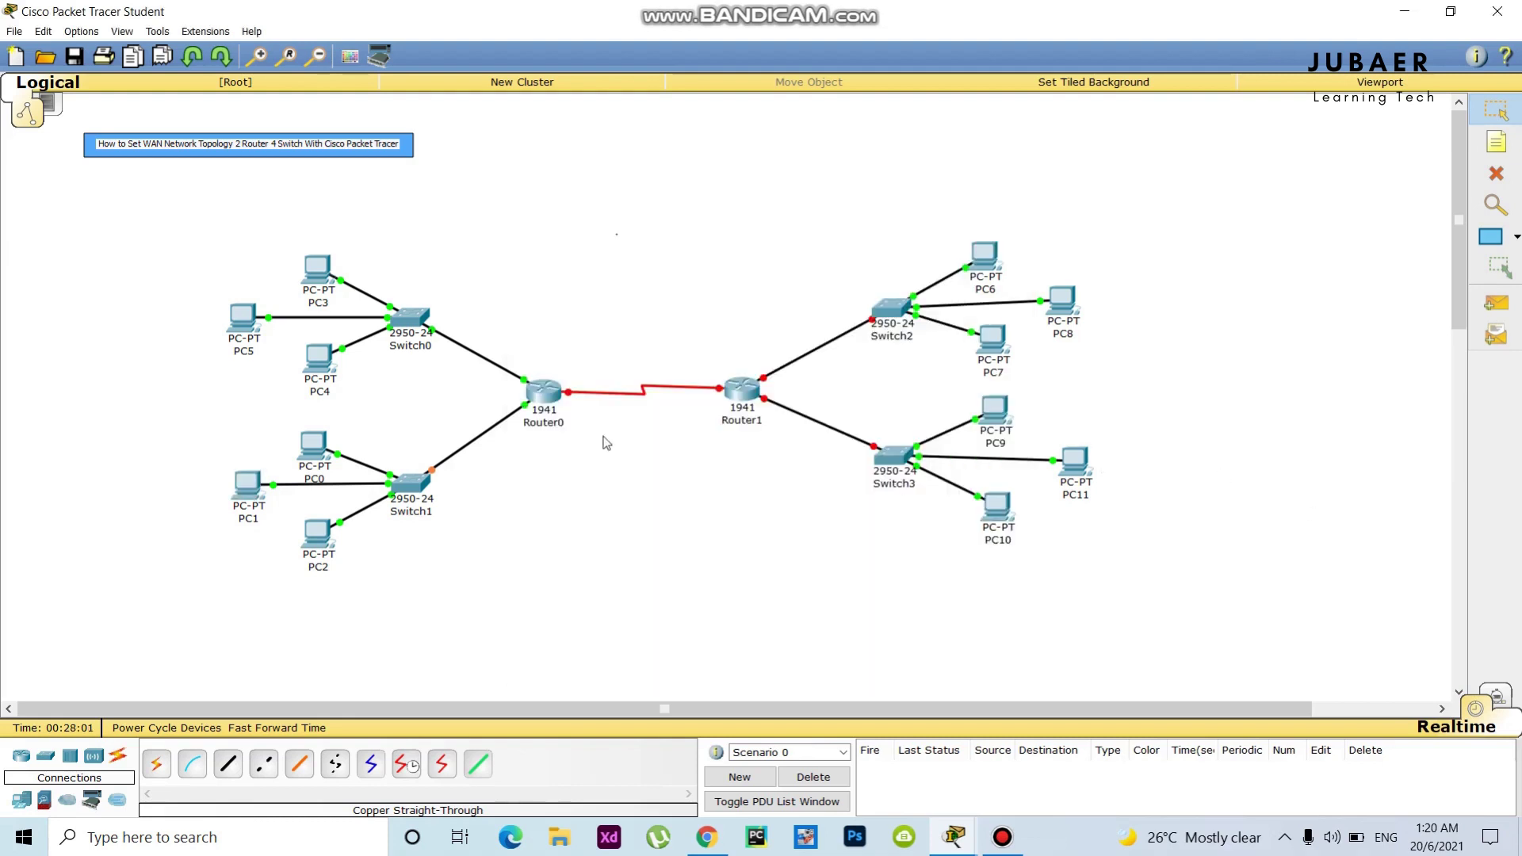
Step: Give PC0 static IP 192.168.2.4, mask 255.255.255.0, gateway 192.168.2.1
click(314, 444)
click(704, 349)
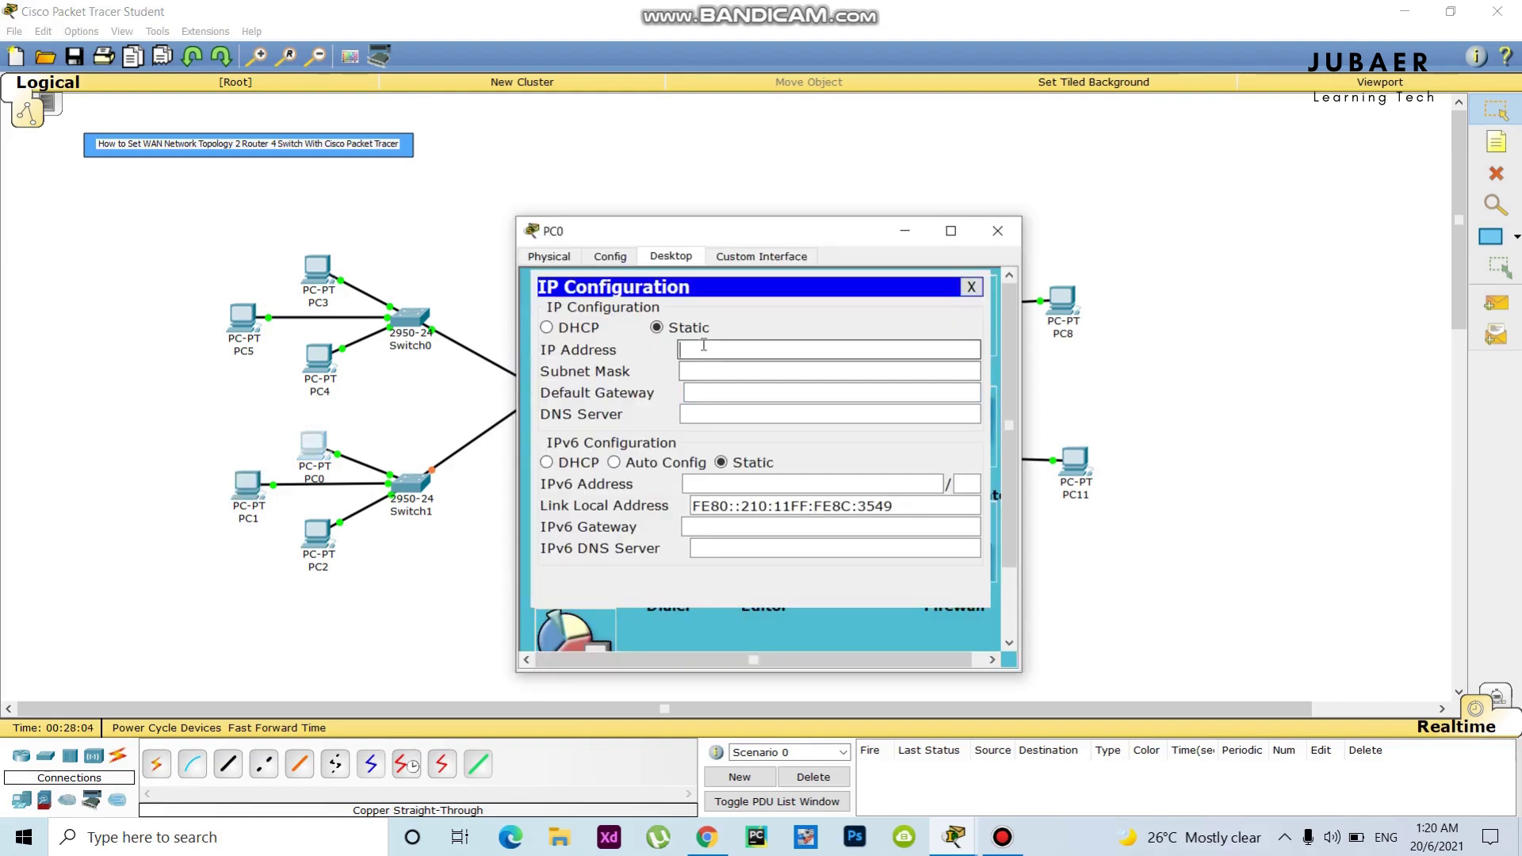
text(192.168.2.1)
key(BackSpace)
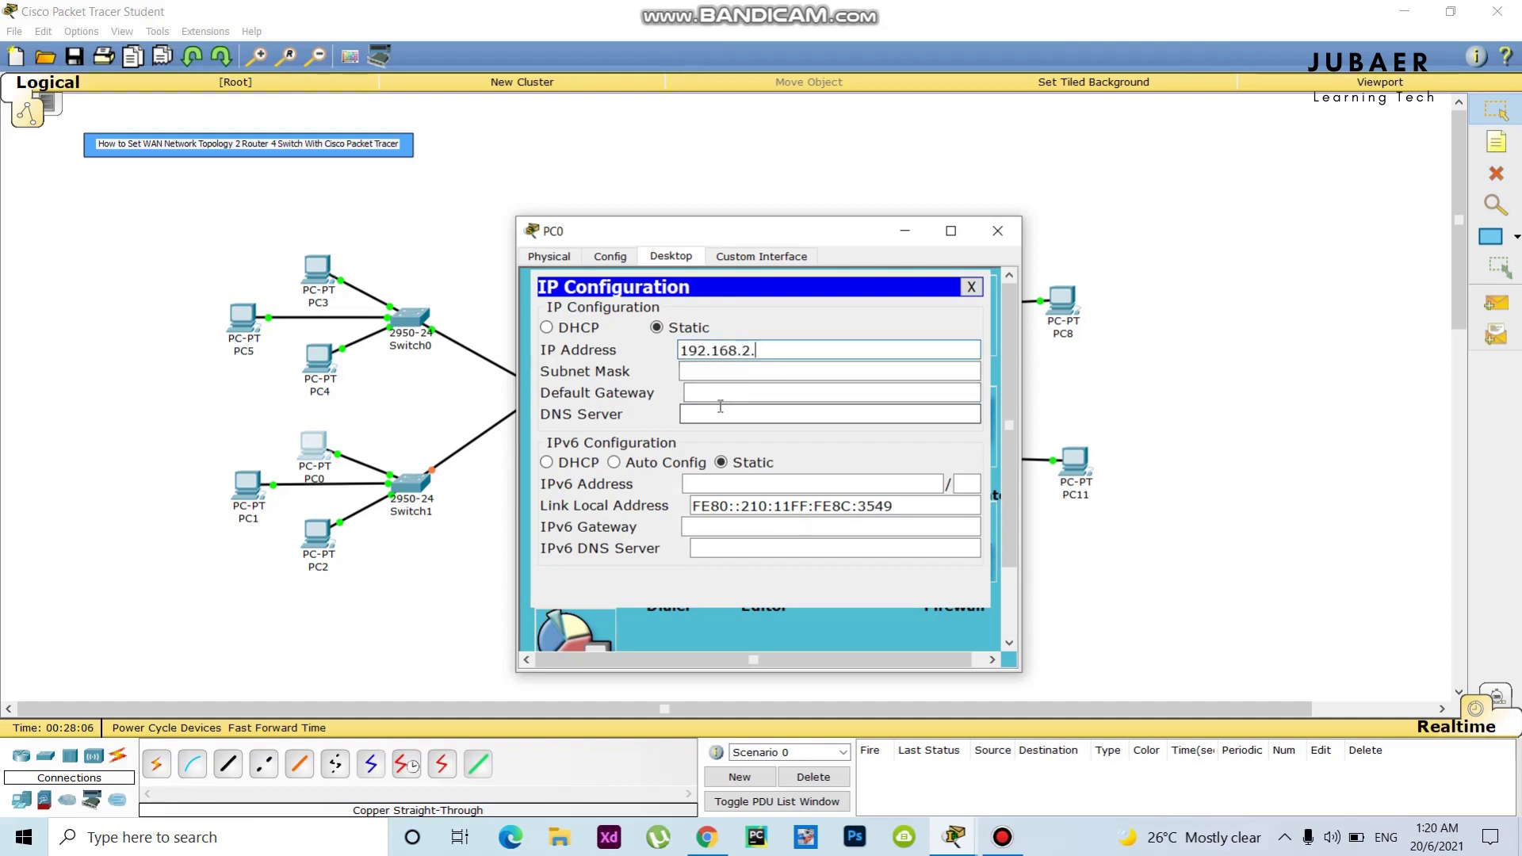
key(Tab)
click(722, 396)
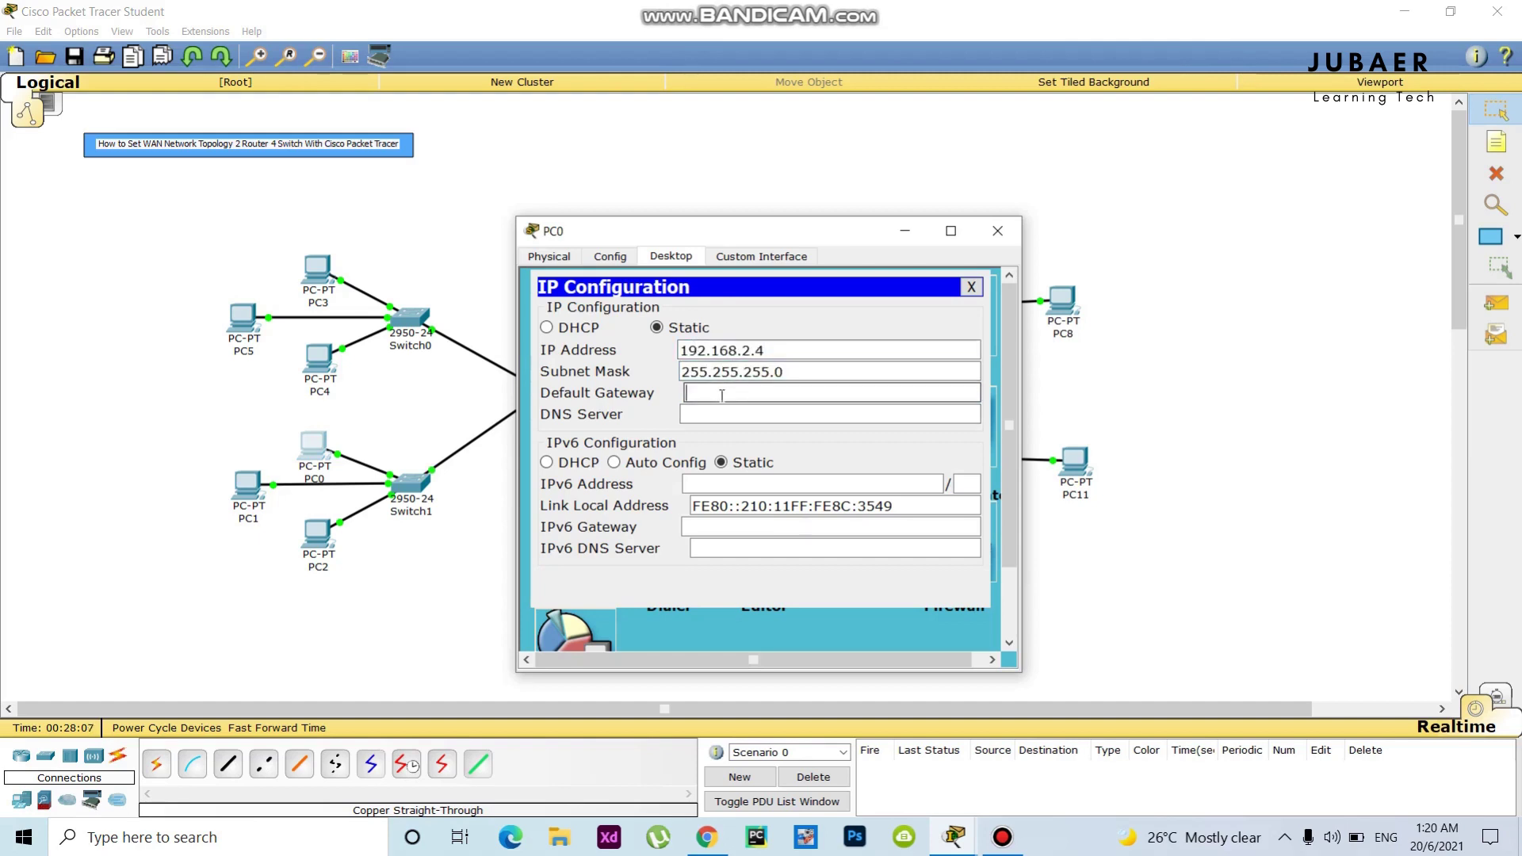
text(192.168.2.1)
key(alt+F4)
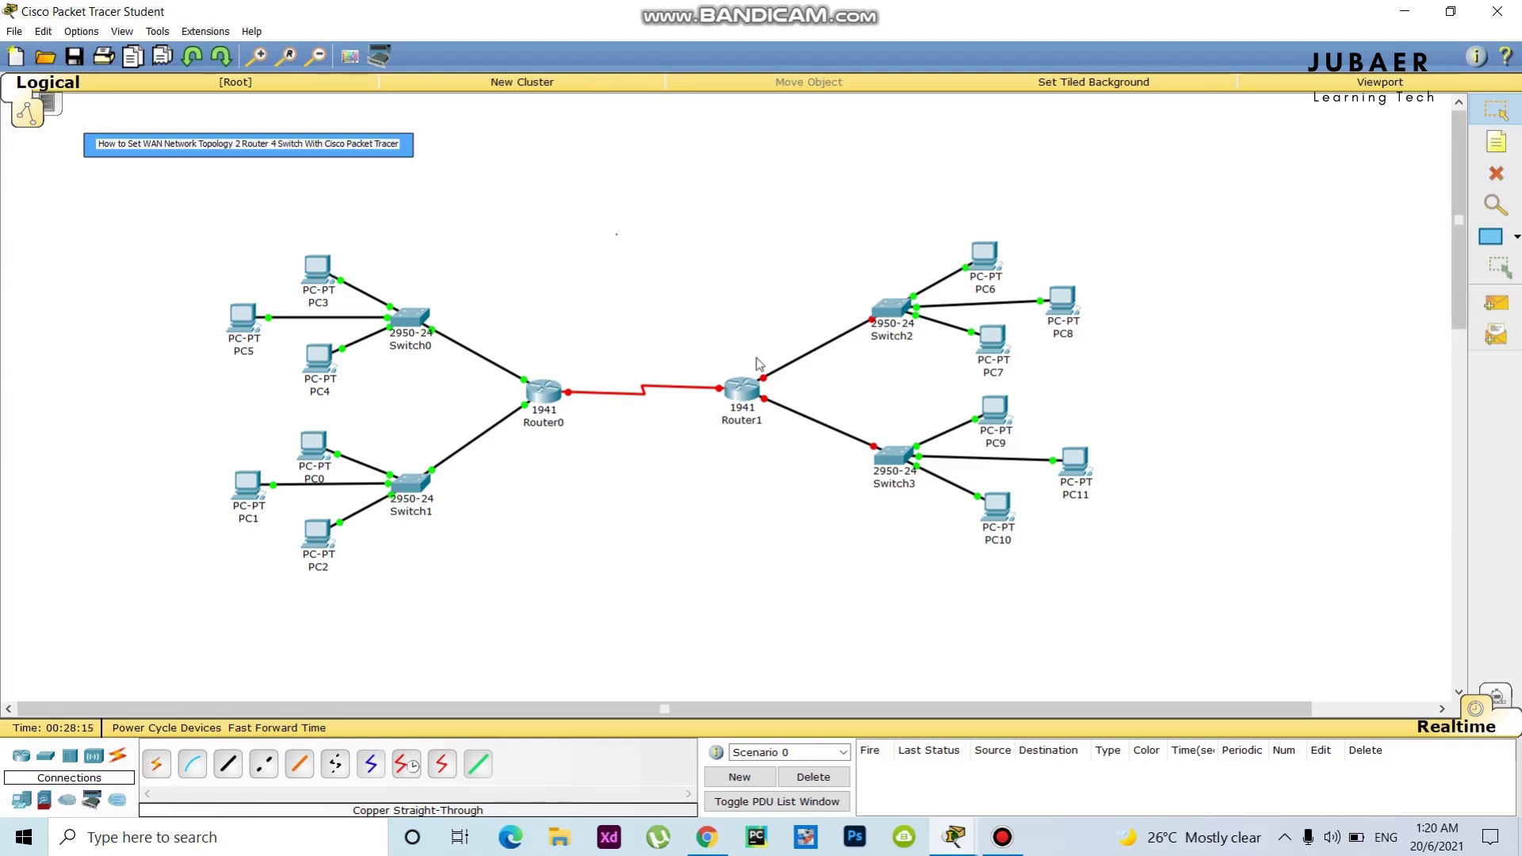
Step: Set Router0's Serial0/1/0 to 11.11.1.1 with mask 255.0.0.0 and turn the port on
click(548, 403)
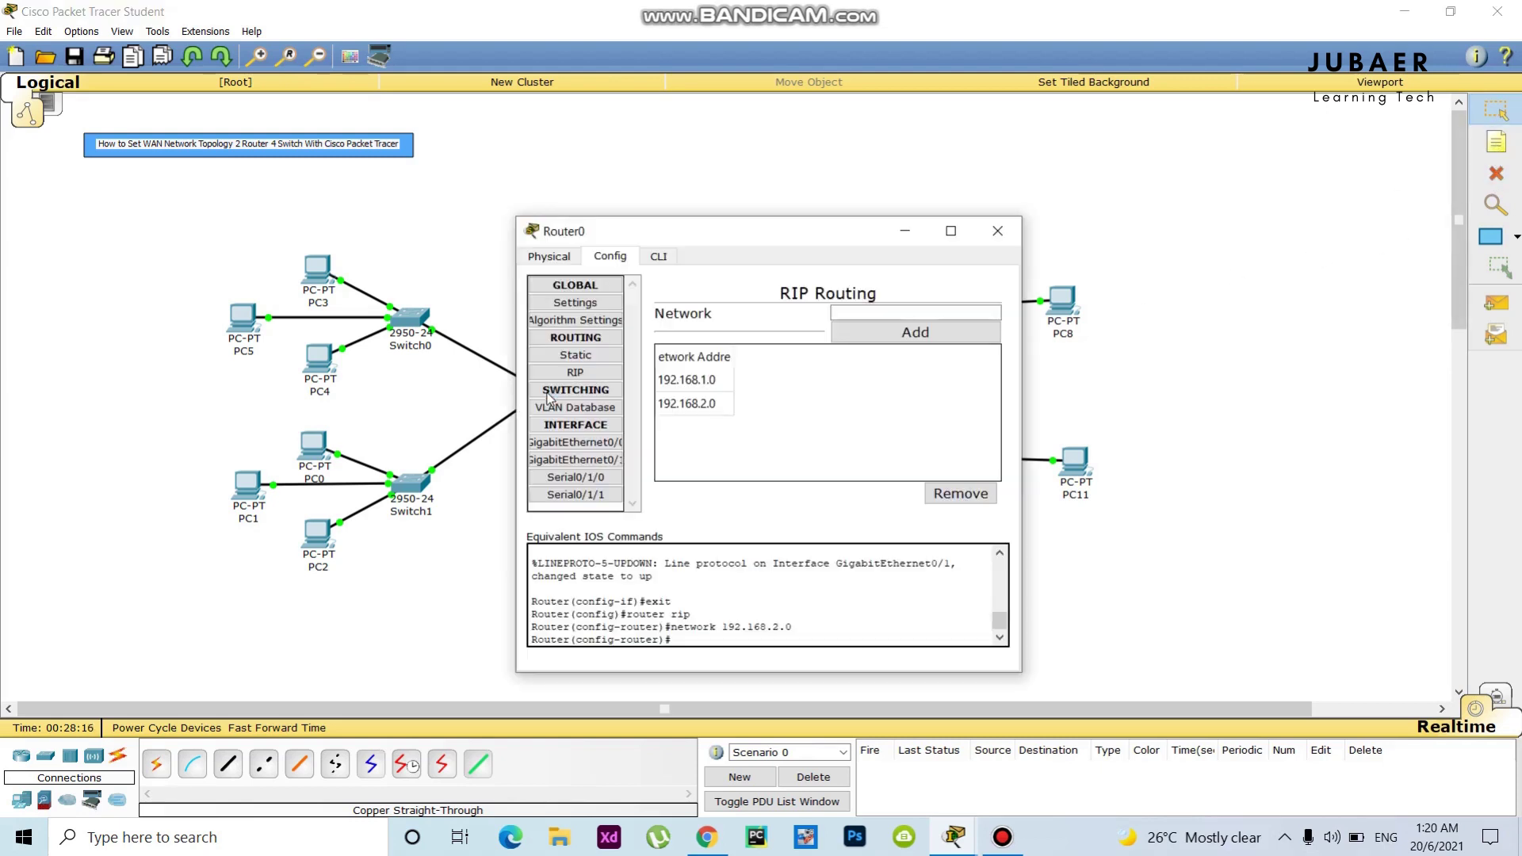
click(591, 480)
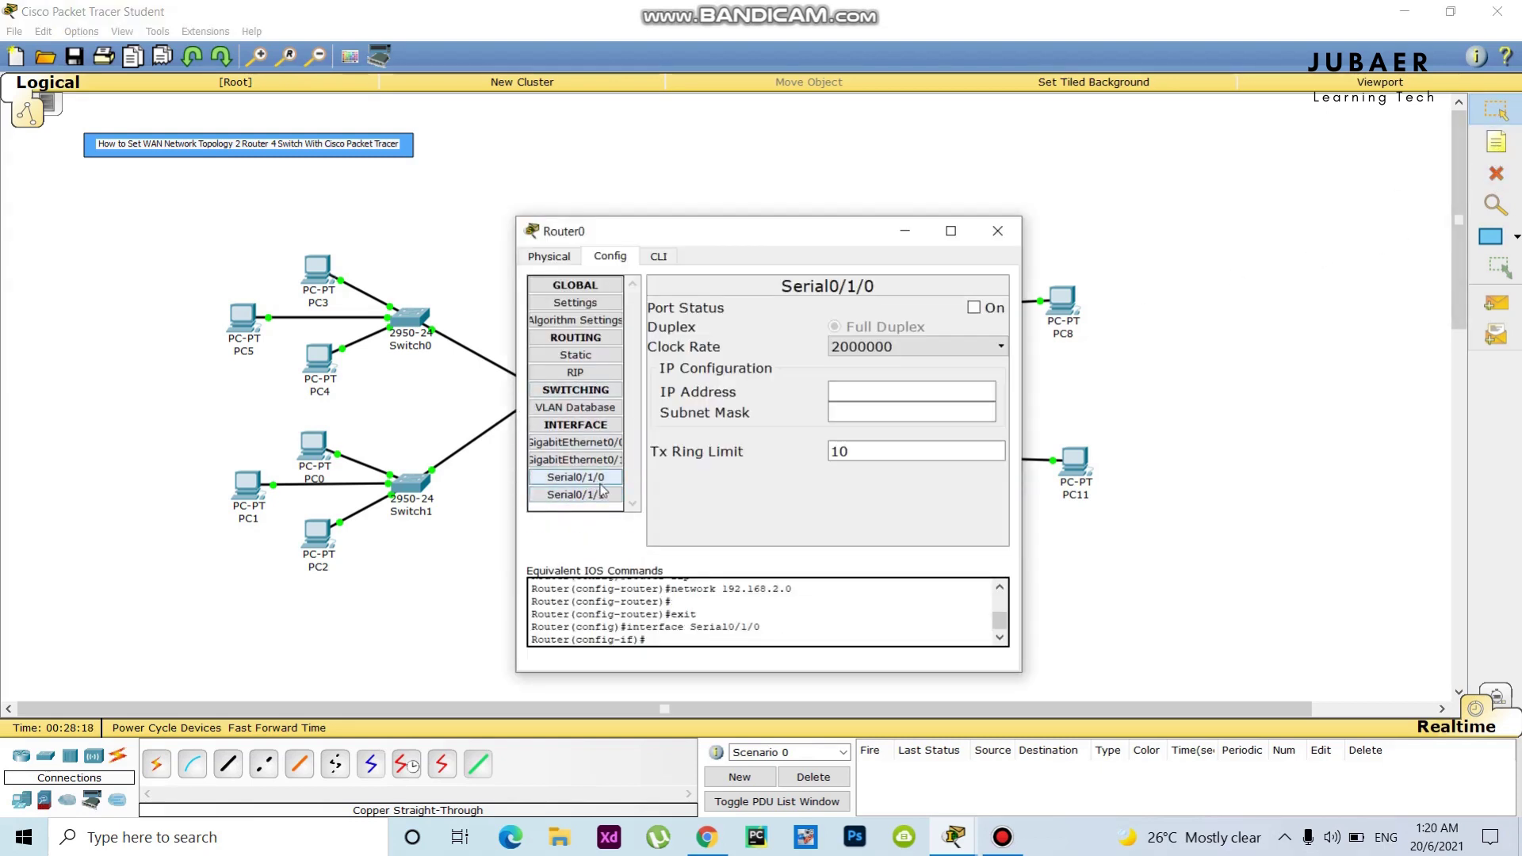
click(851, 391)
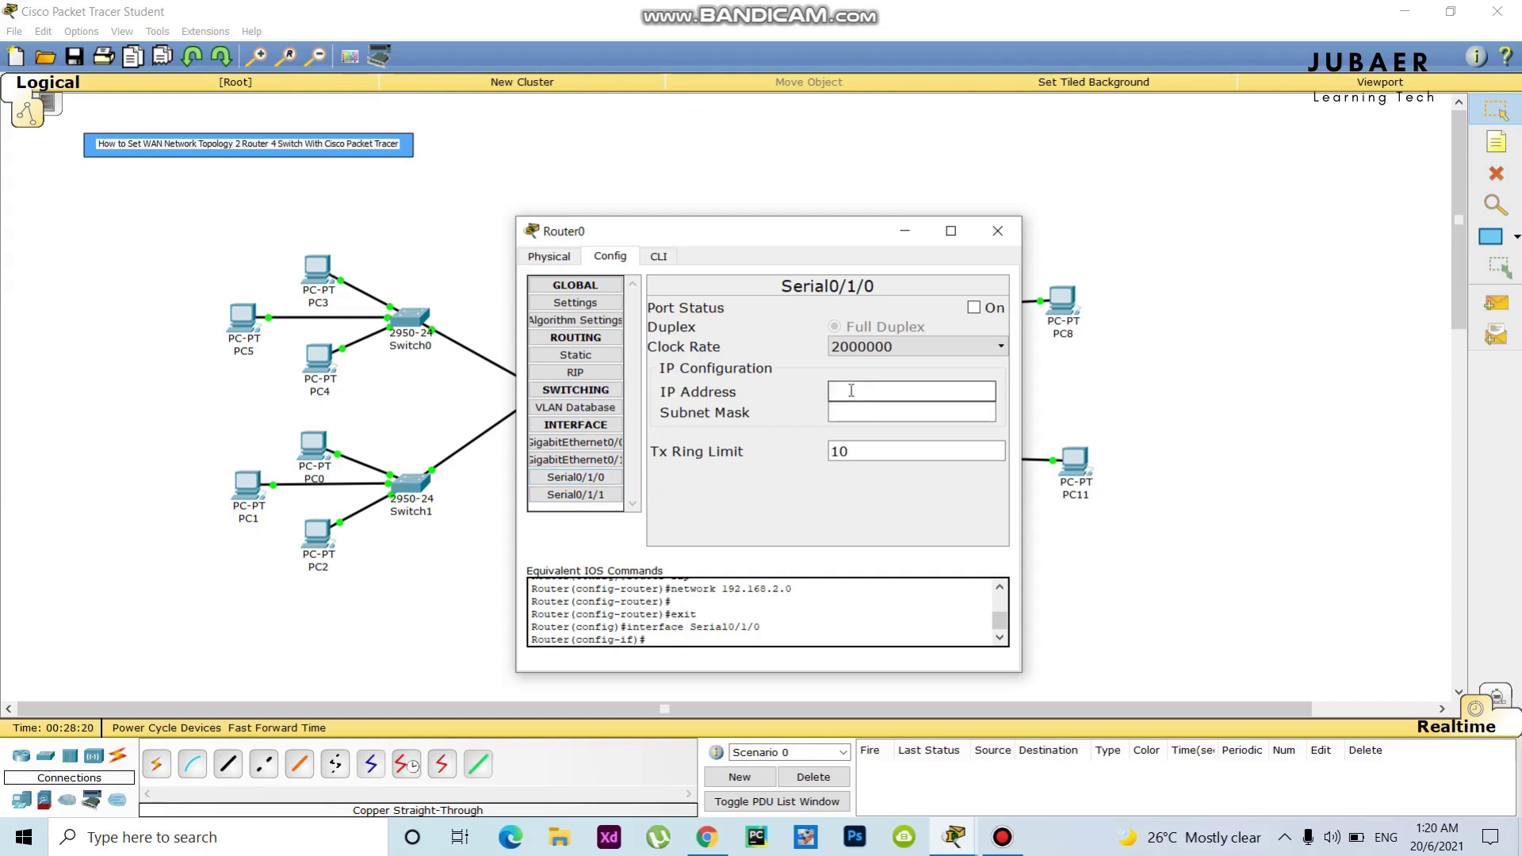
text(11)
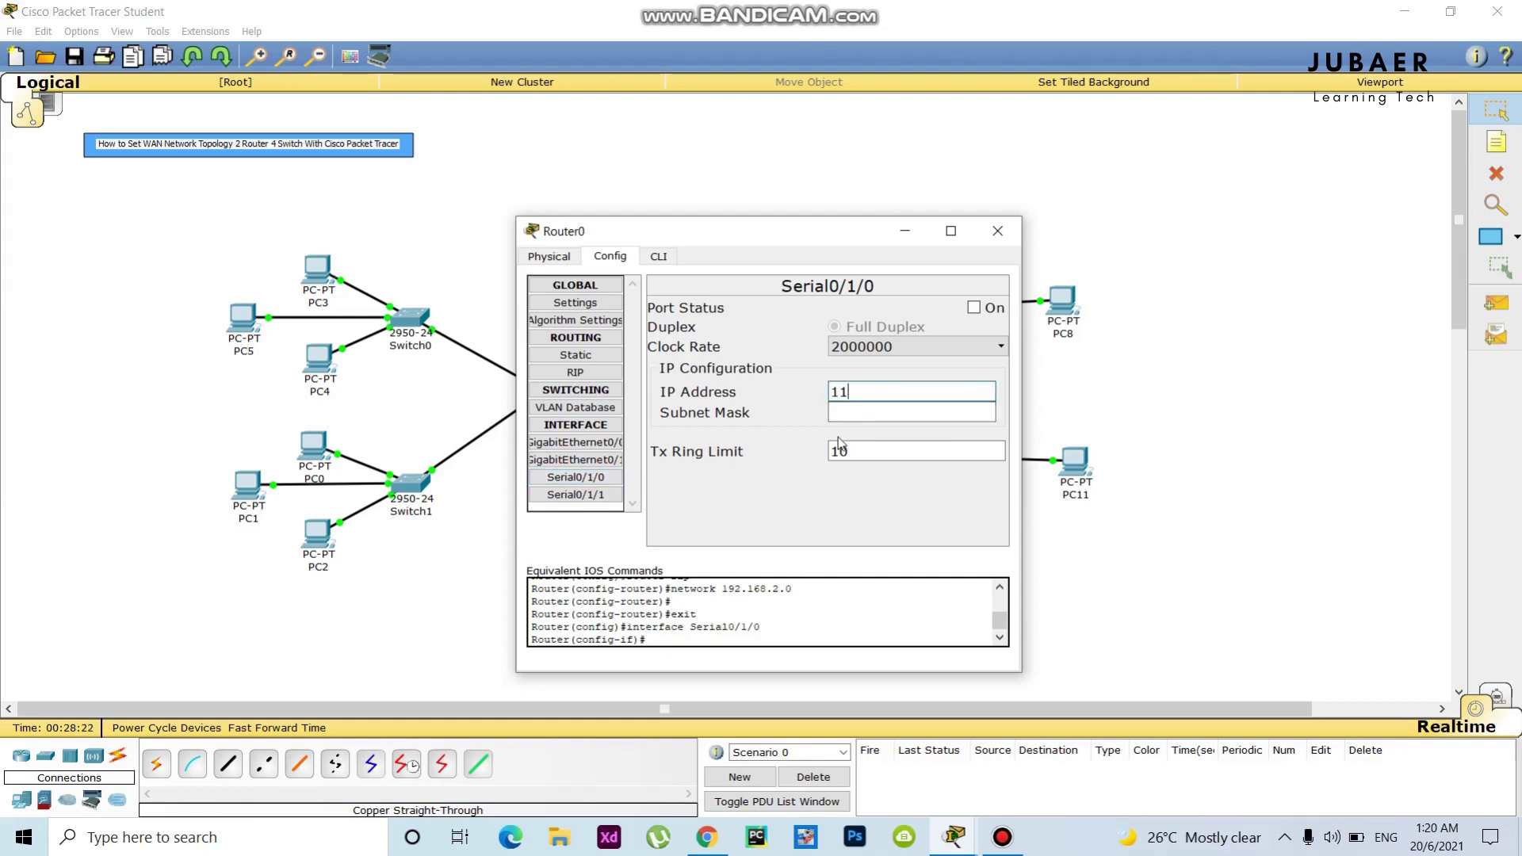
text(.1.1)
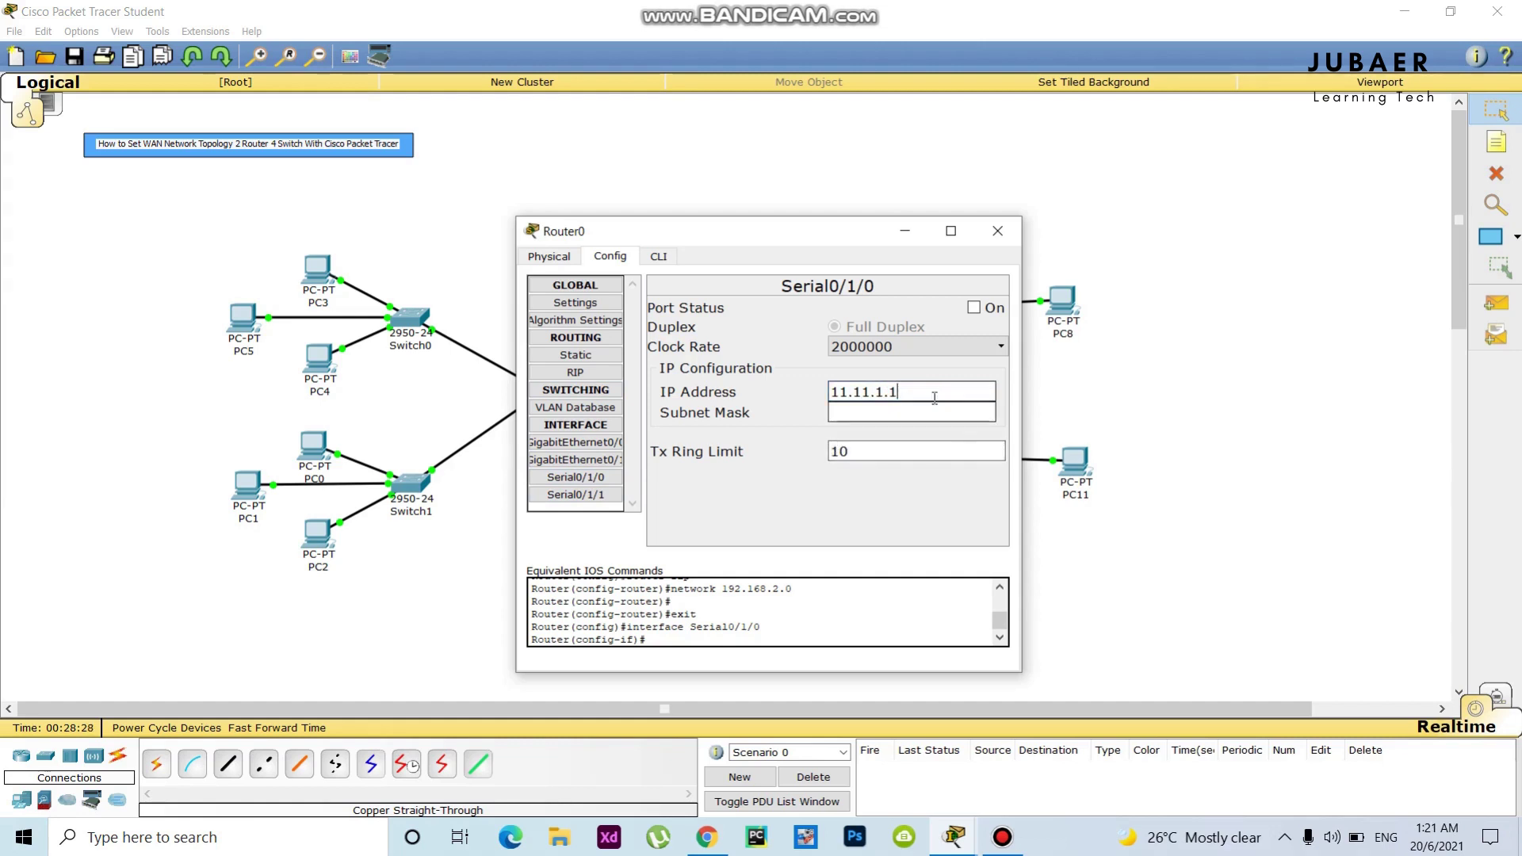
drag(941, 402, 796, 397)
key(ctrl+c)
click(877, 413)
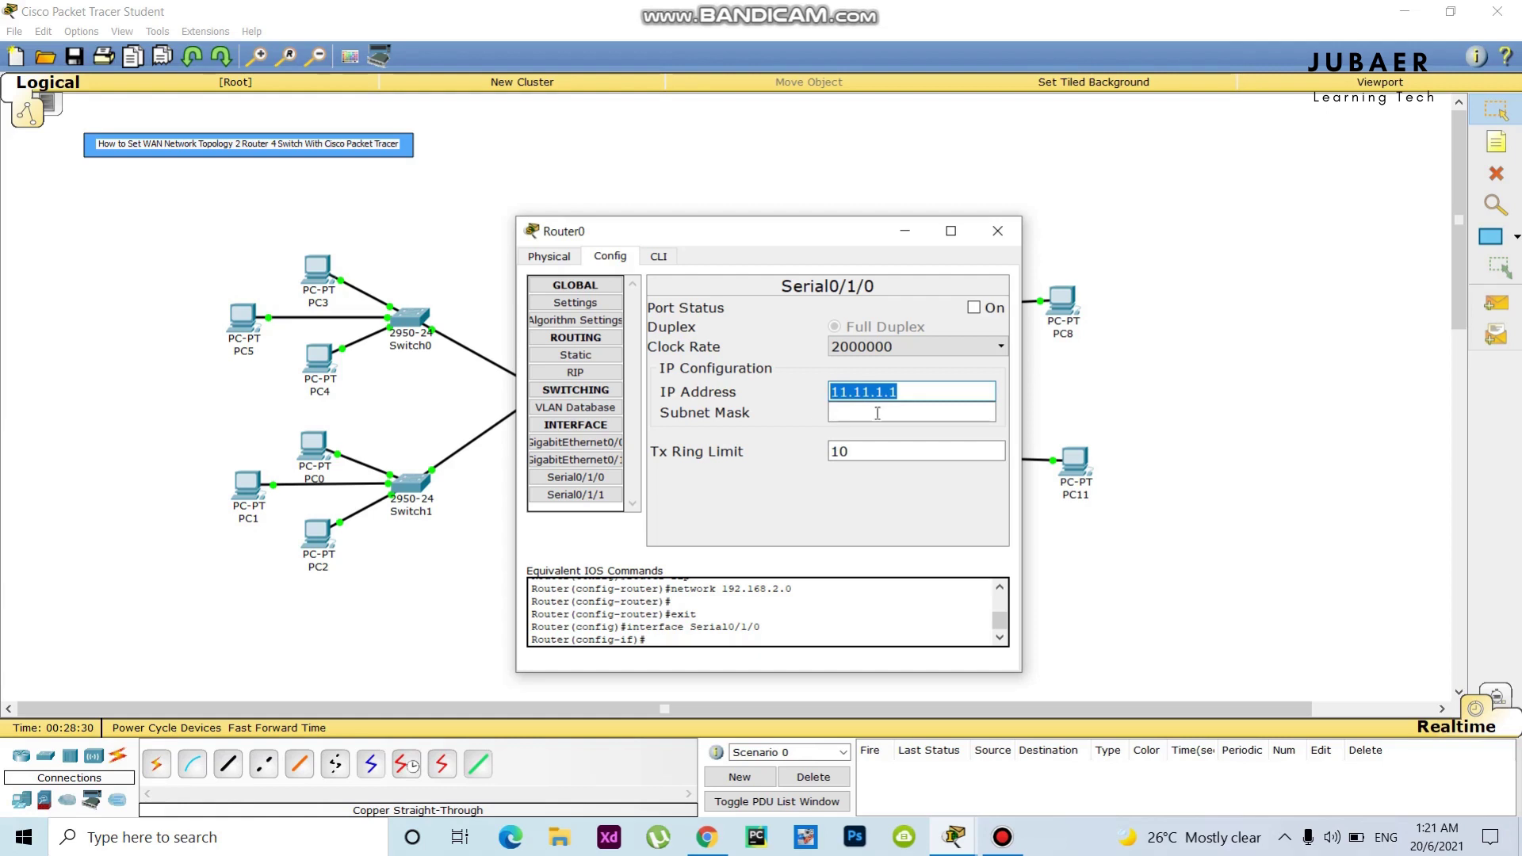
click(973, 308)
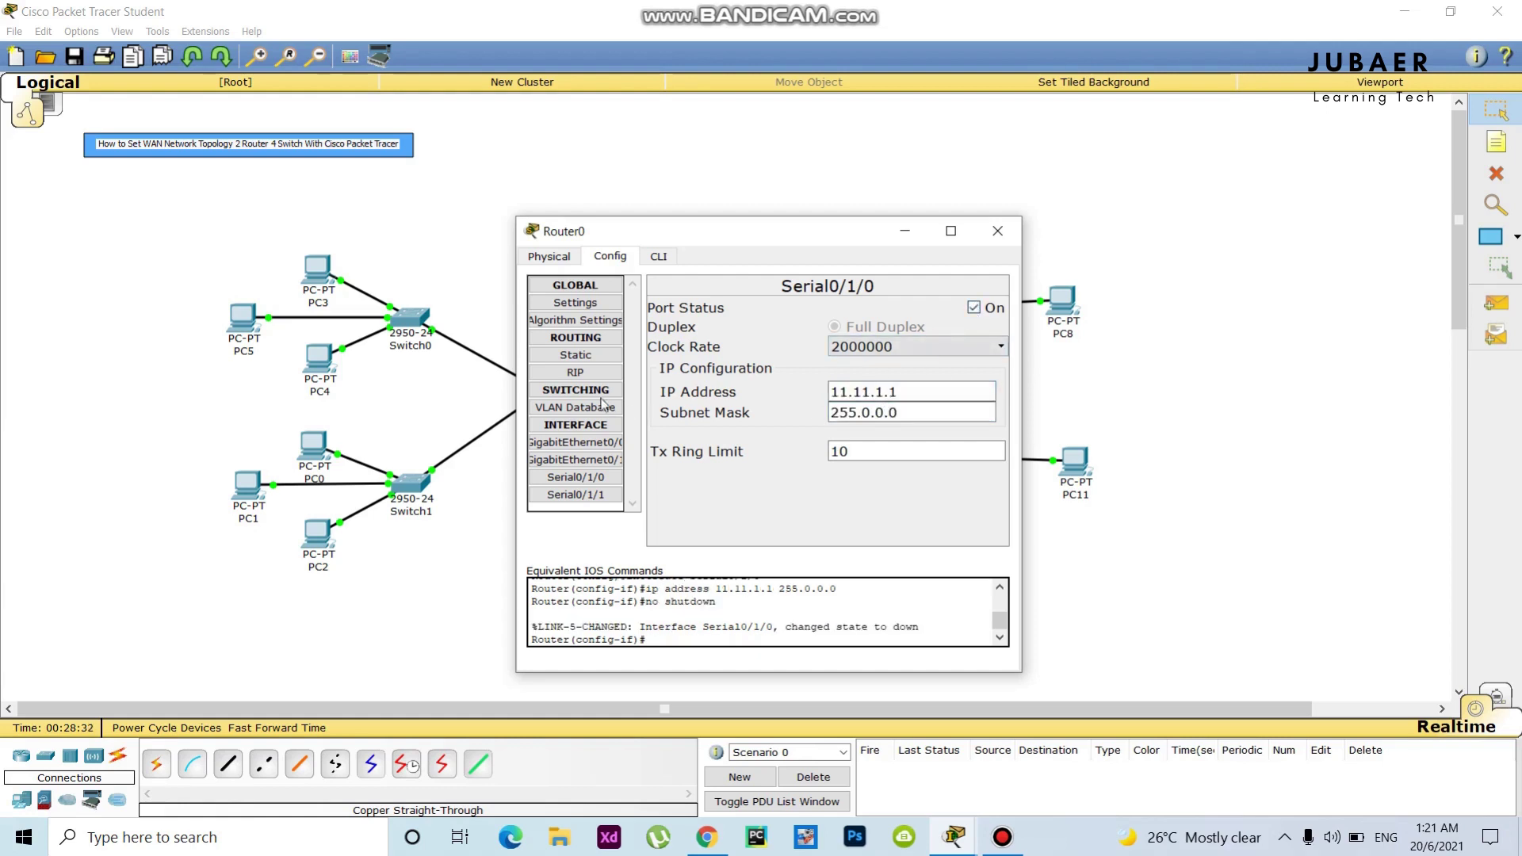
Step: Advertise network 11.0.0.0 in Router0's RIP routing
click(575, 372)
click(899, 311)
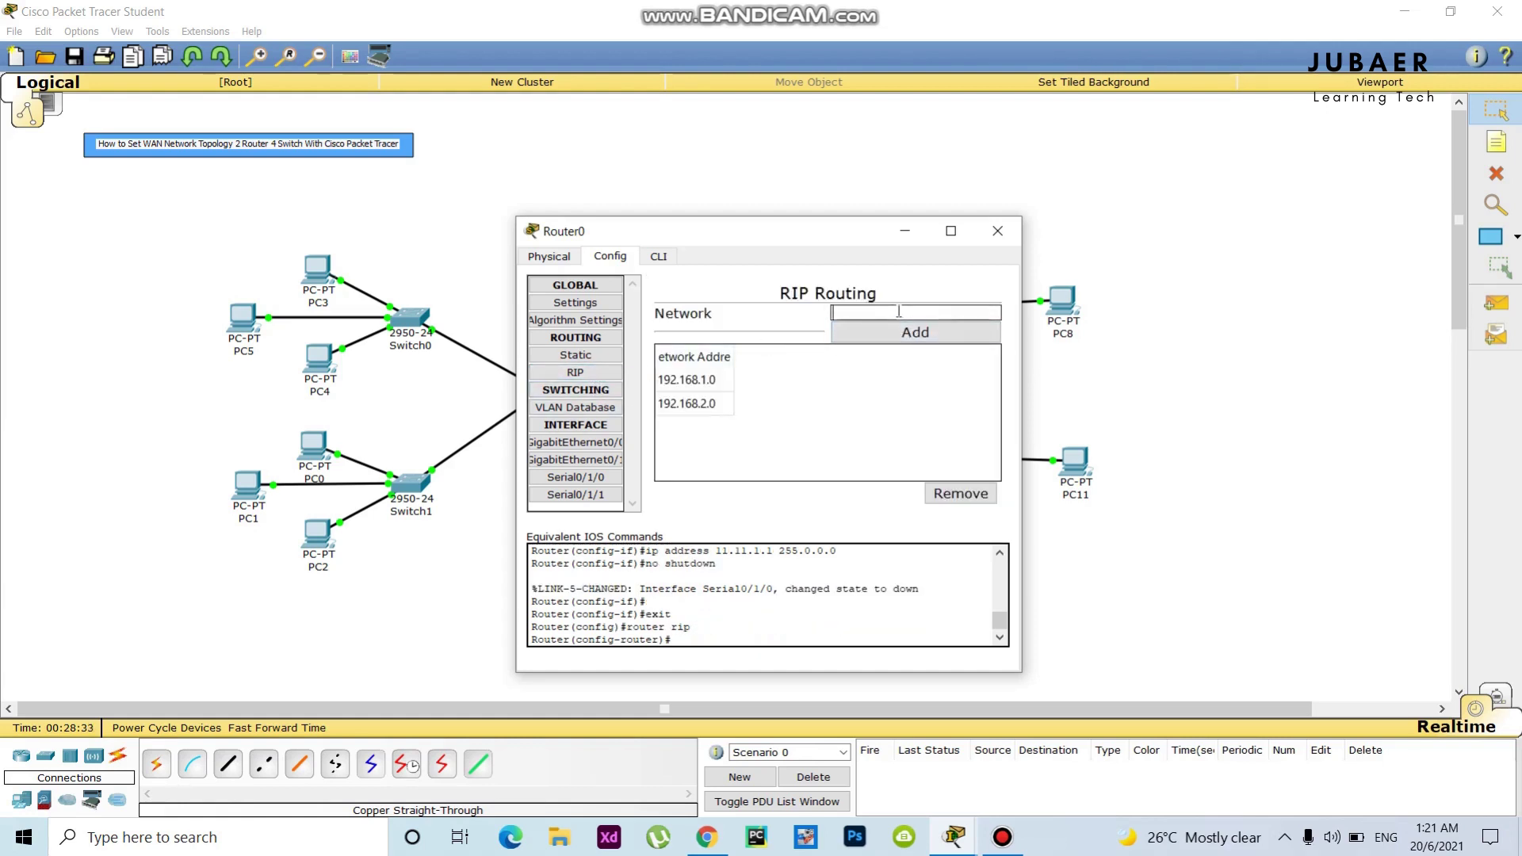
key(ctrl+v)
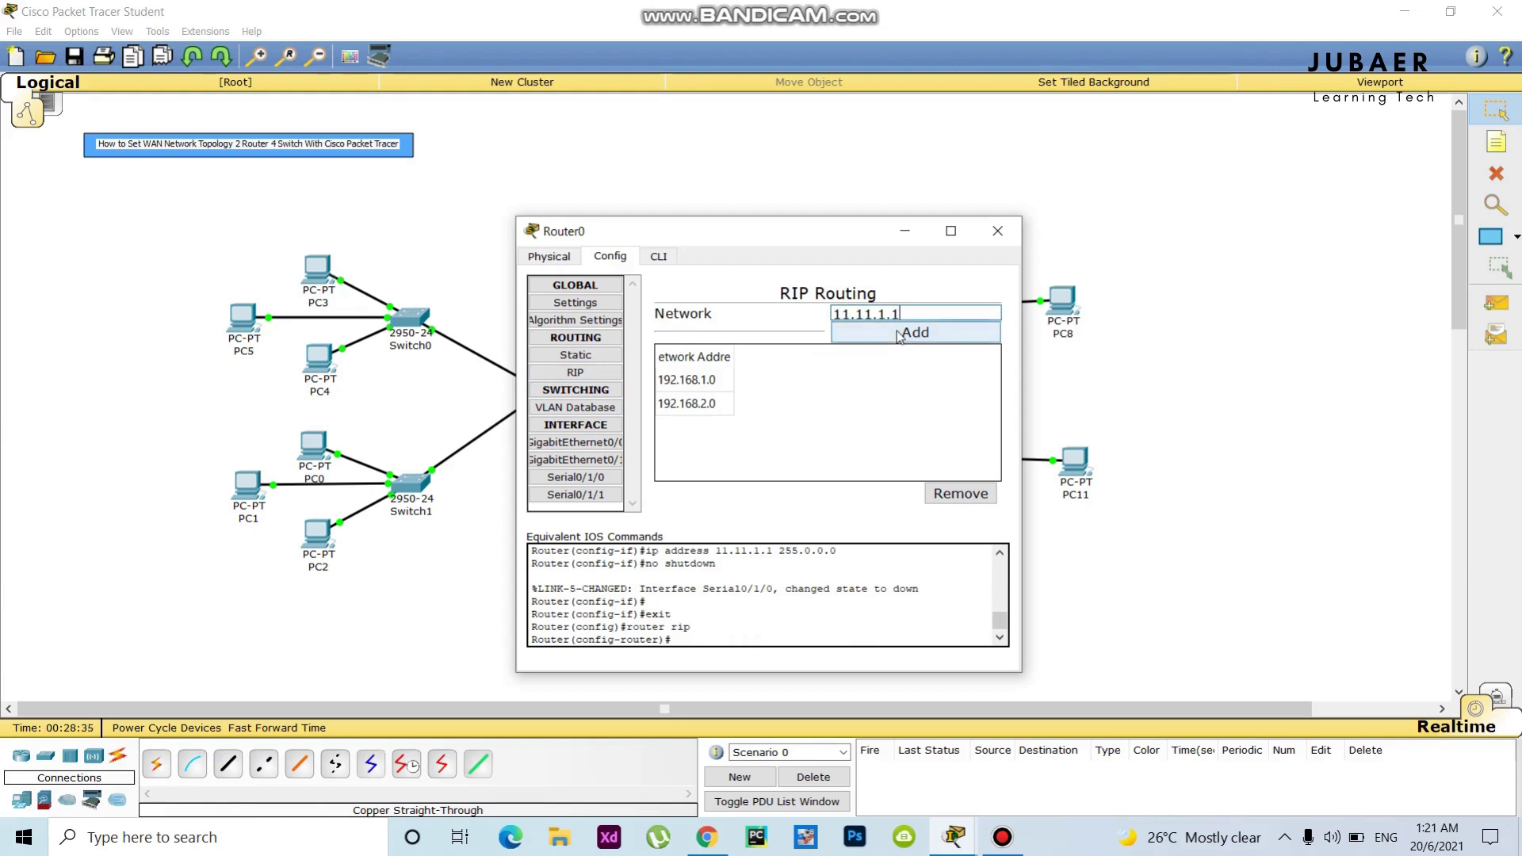
click(899, 333)
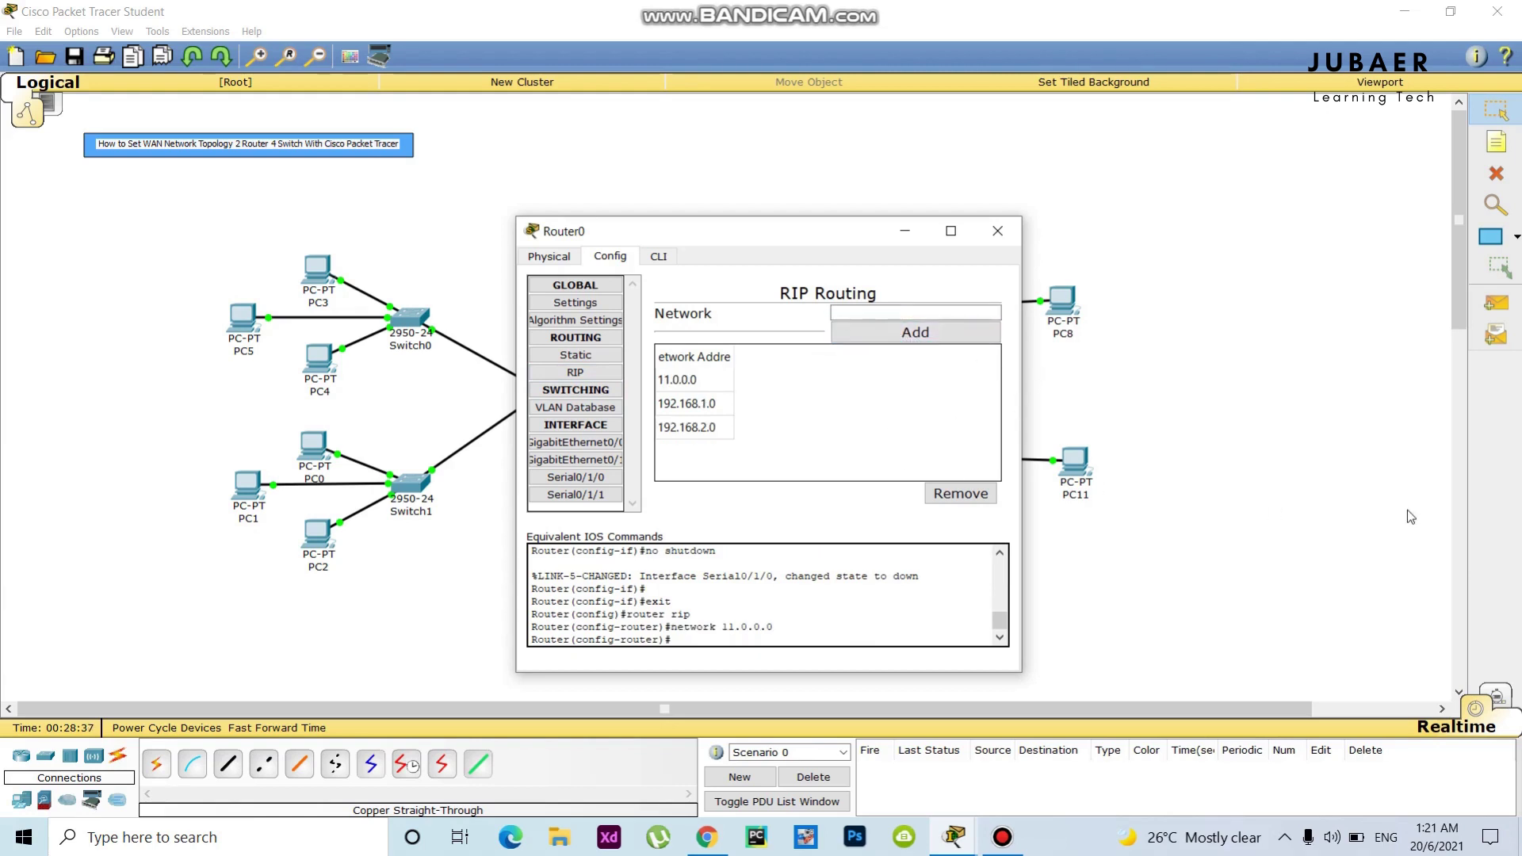
click(1252, 520)
click(744, 388)
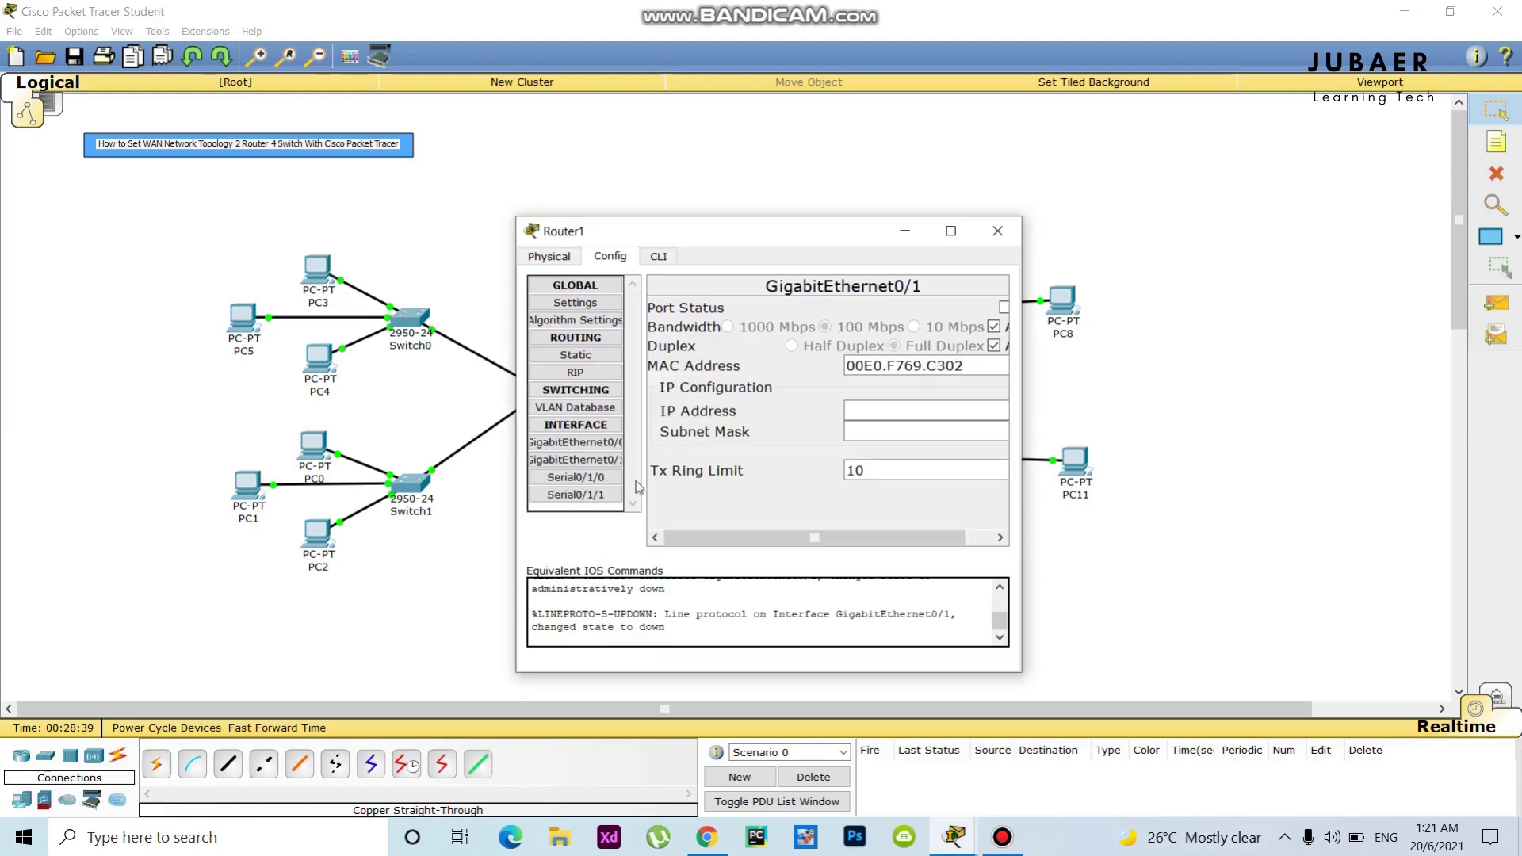
Step: Set Router1's Serial0/1/0 to 11.11.1.2 with mask 255.0.0.0 and turn the port on
click(588, 477)
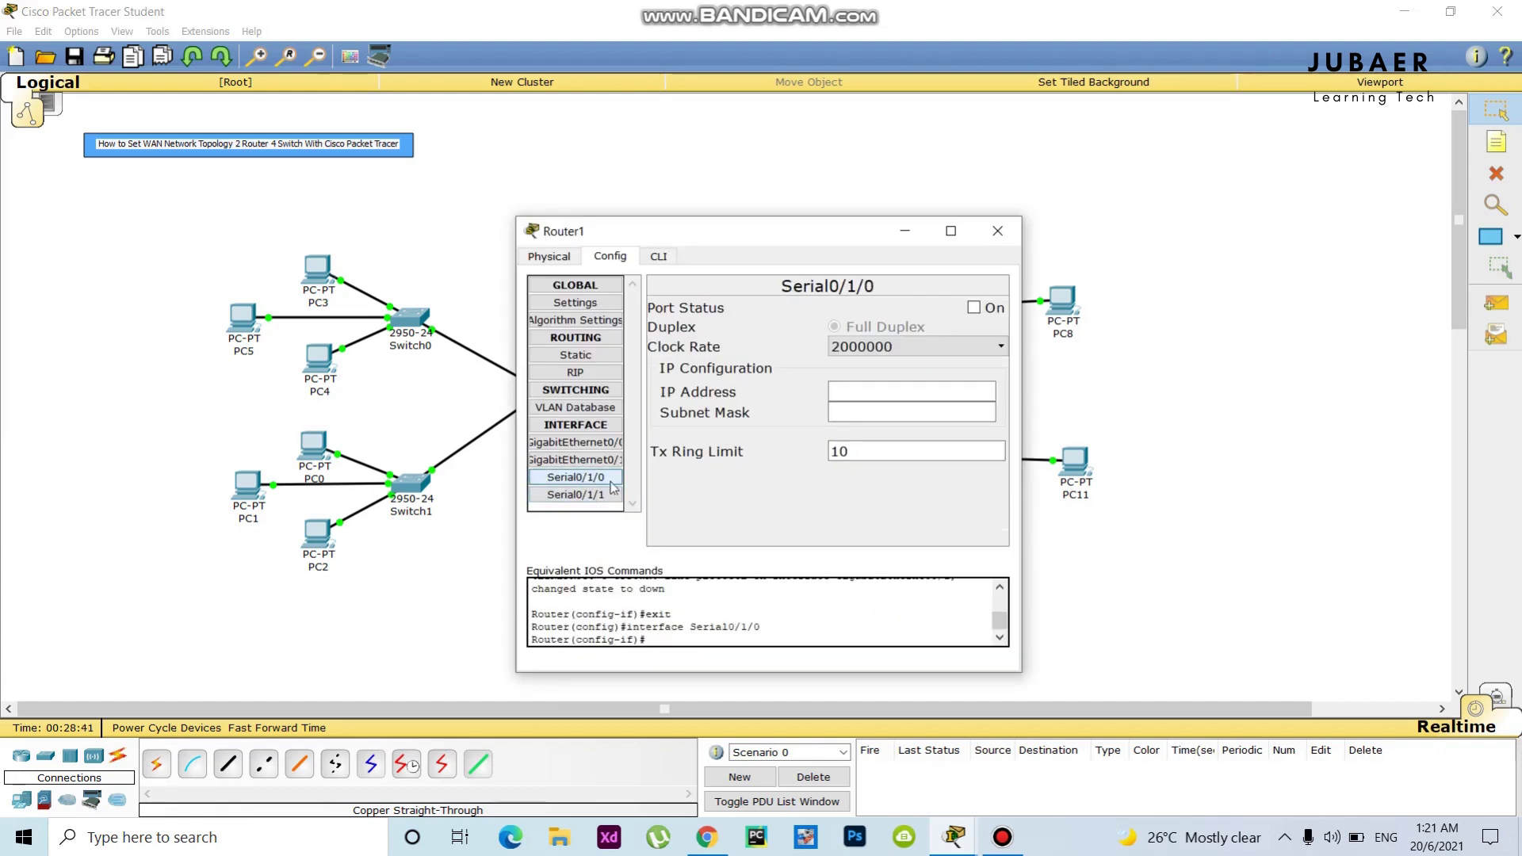
click(858, 392)
text(11.11.1.1)
click(886, 413)
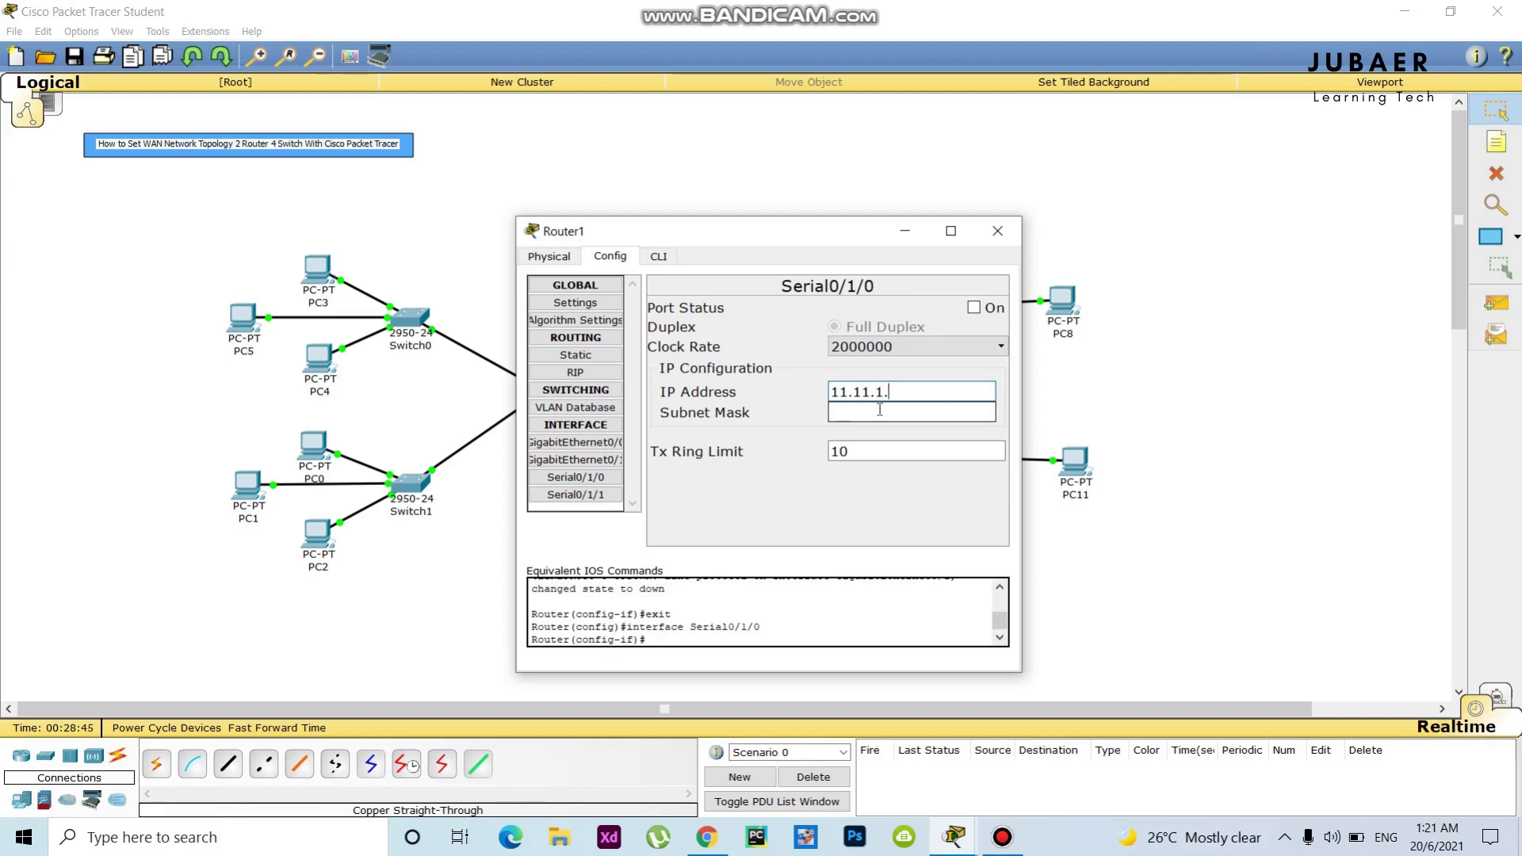
text(2)
click(880, 410)
click(973, 308)
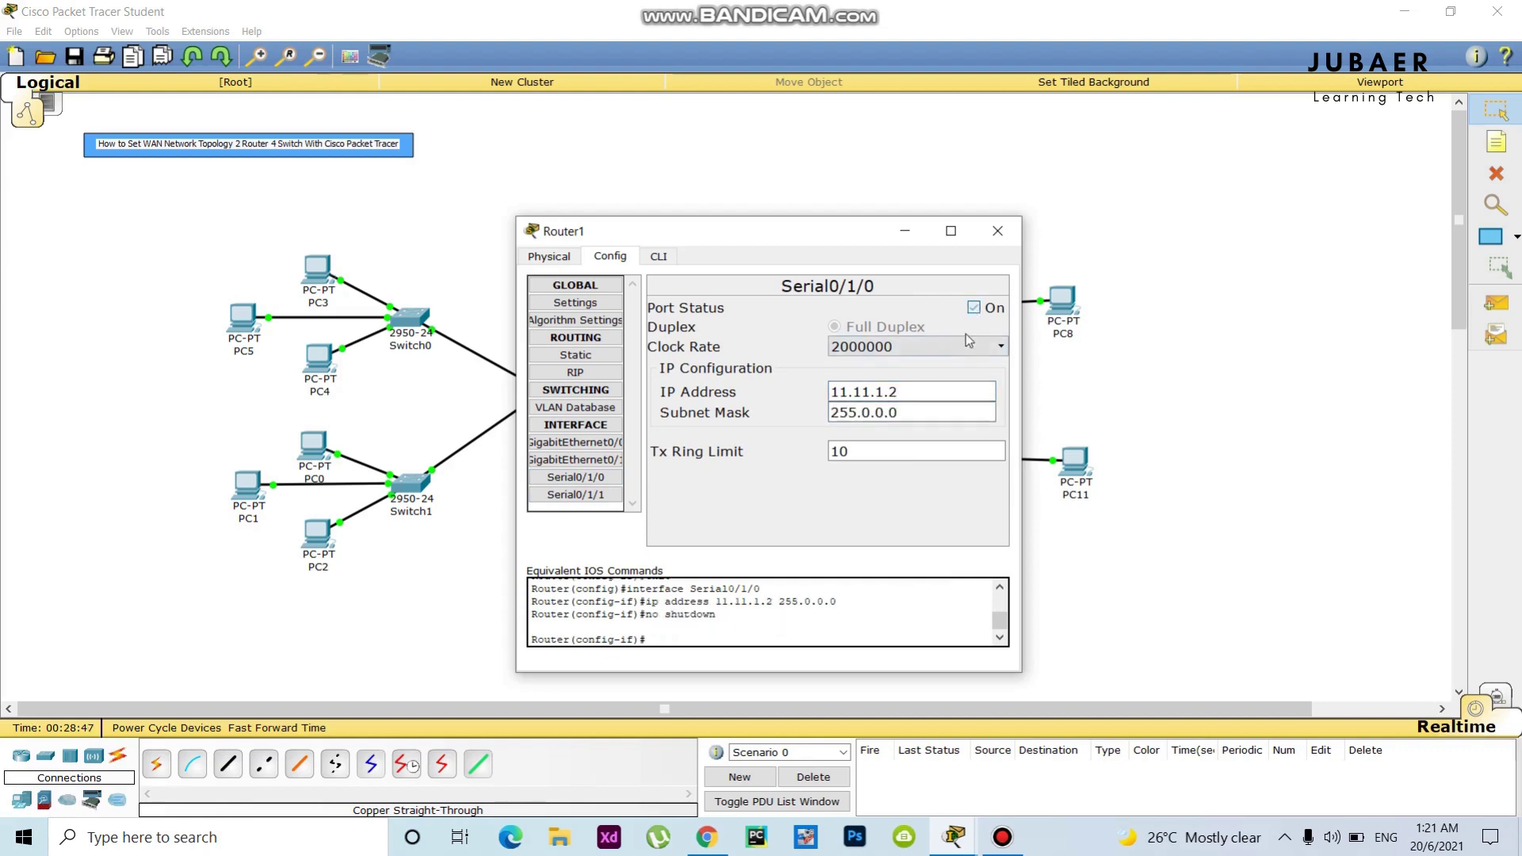
Step: Add network 11.0.0.0 to Router1's RIP routing
click(576, 372)
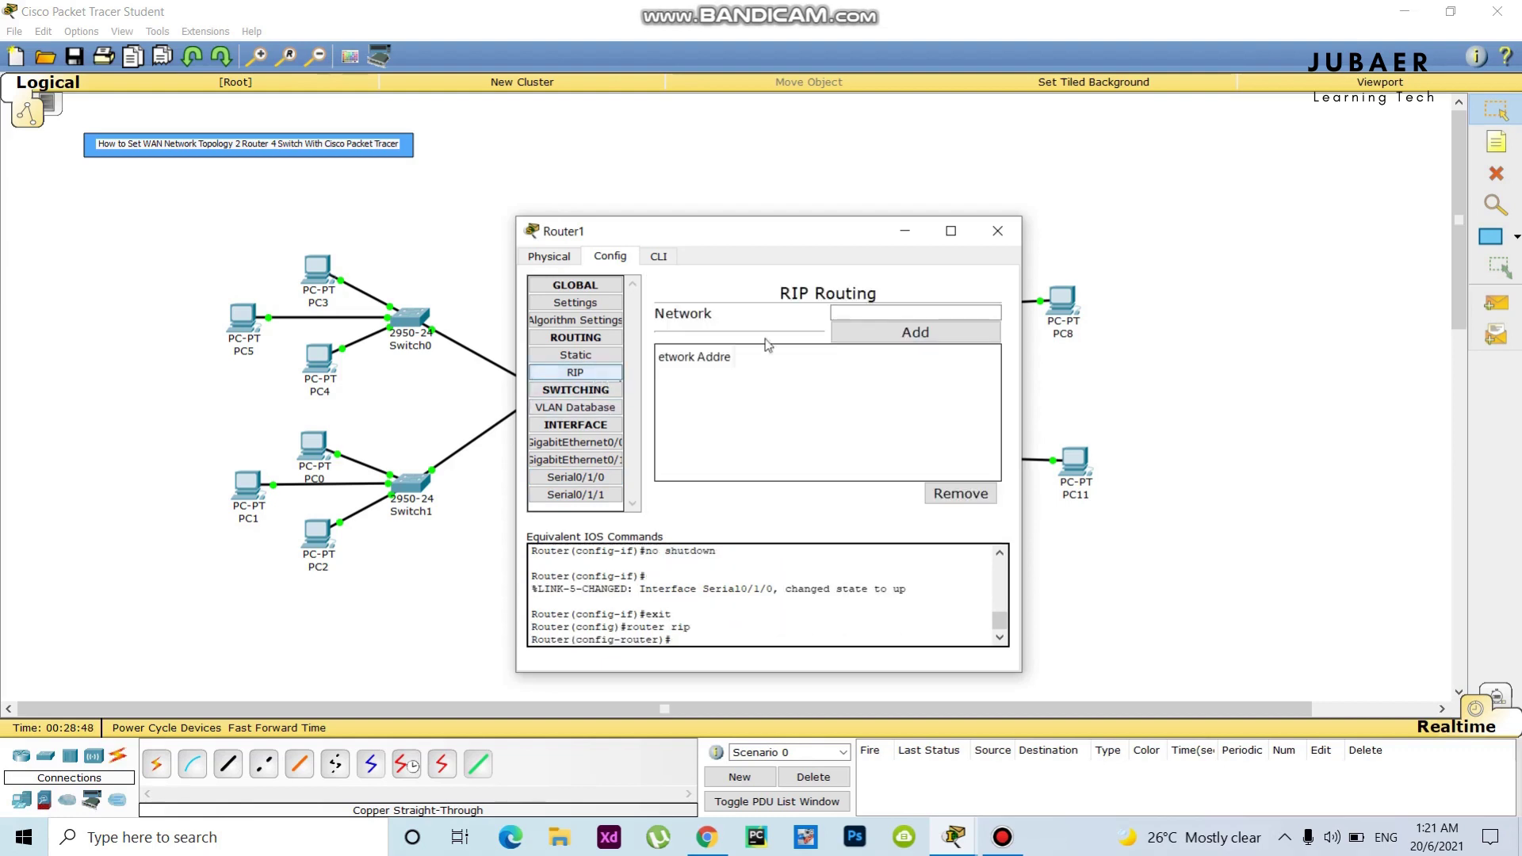
click(851, 315)
text(11.11.1.1)
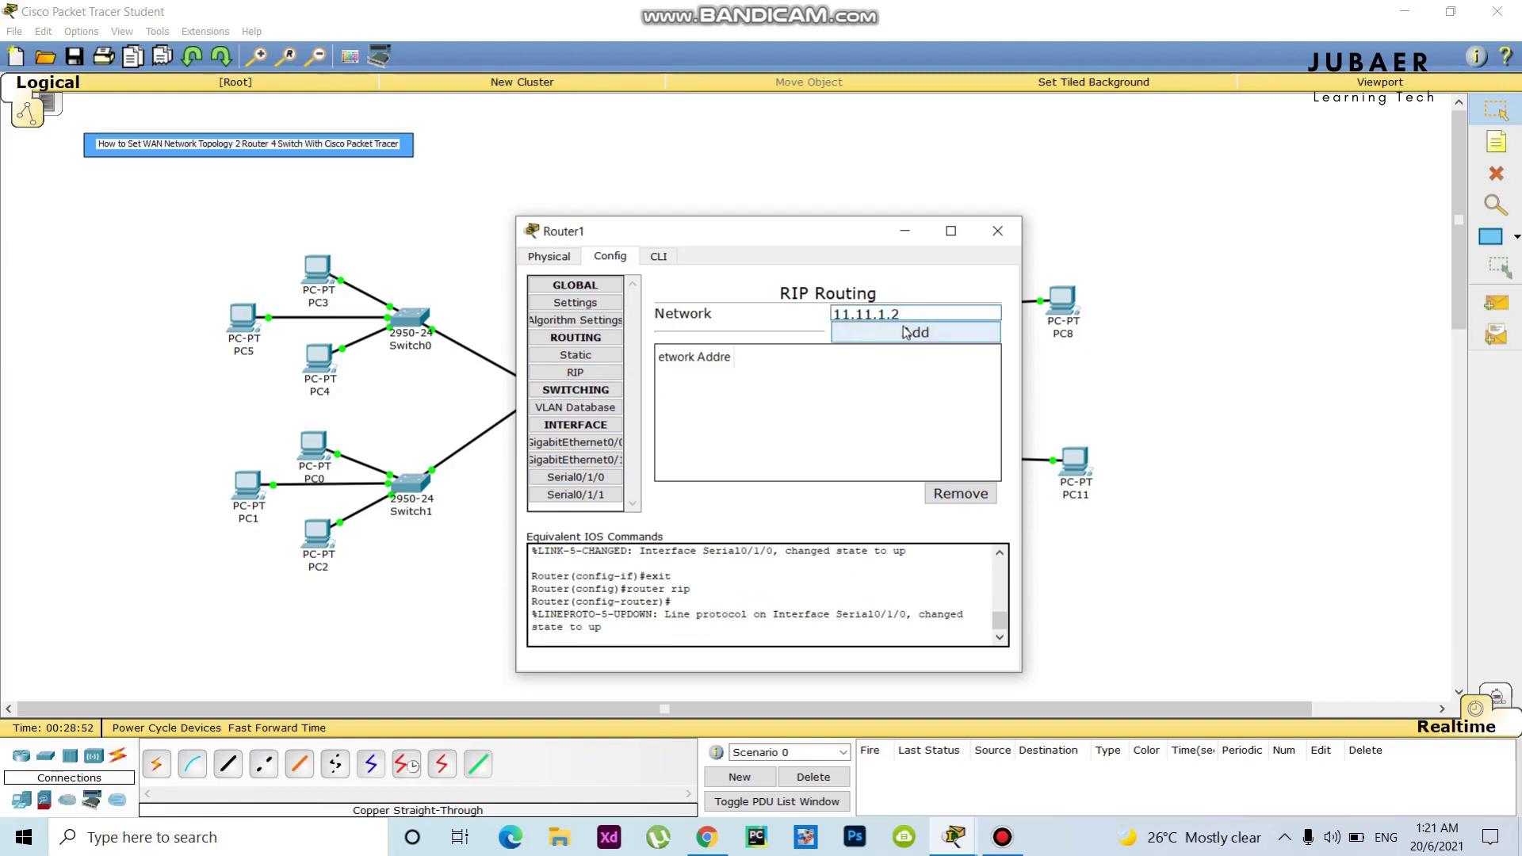
click(907, 332)
click(1136, 445)
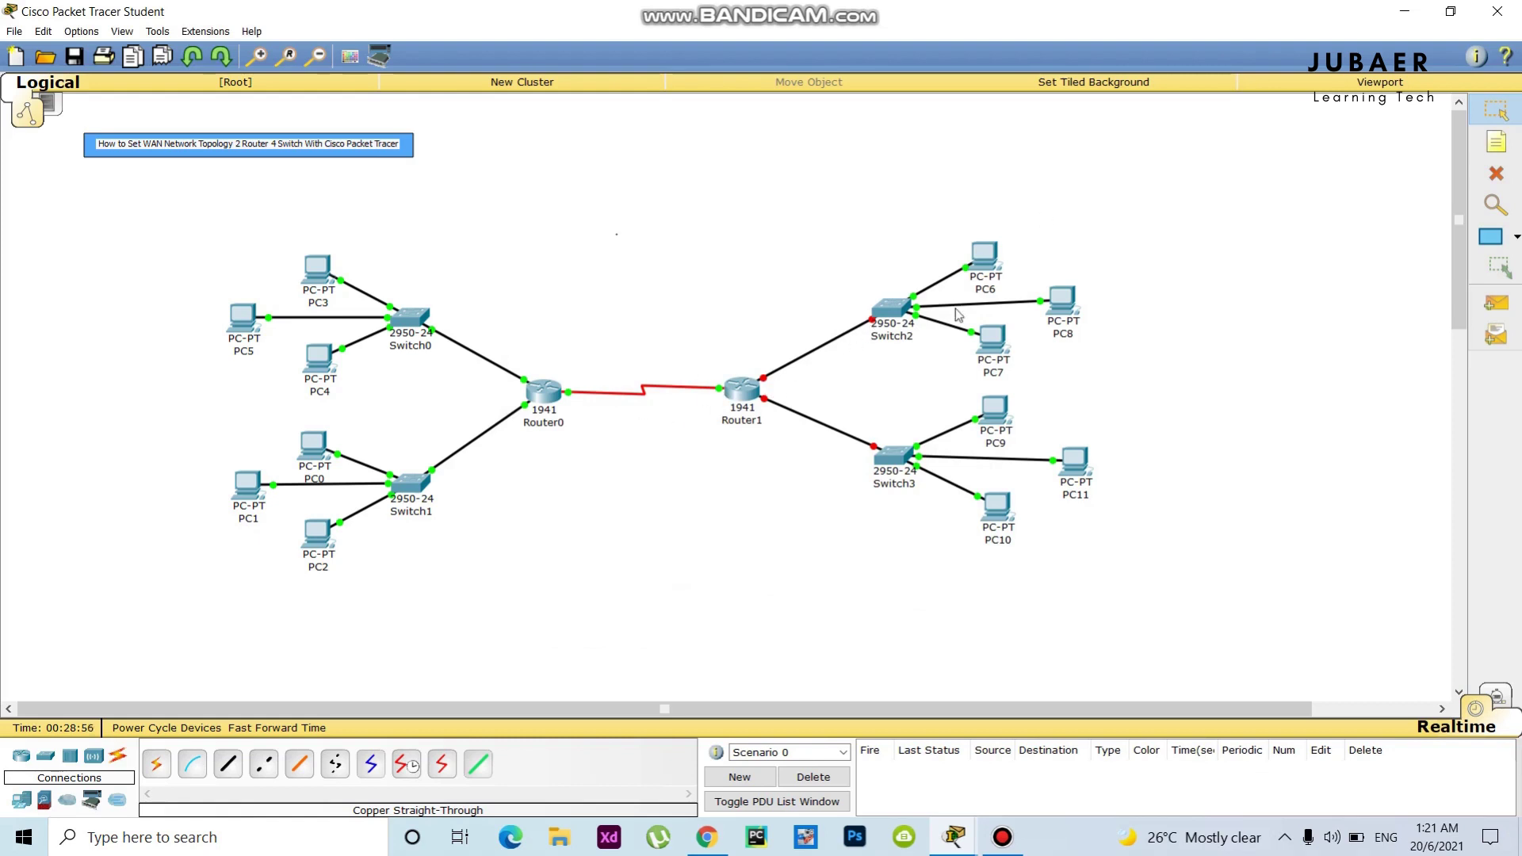
Step: Set Router1's GigabitEthernet0/0 to 194.168.10.1 with mask 255.255.255.0 and turn it on
click(742, 388)
click(575, 442)
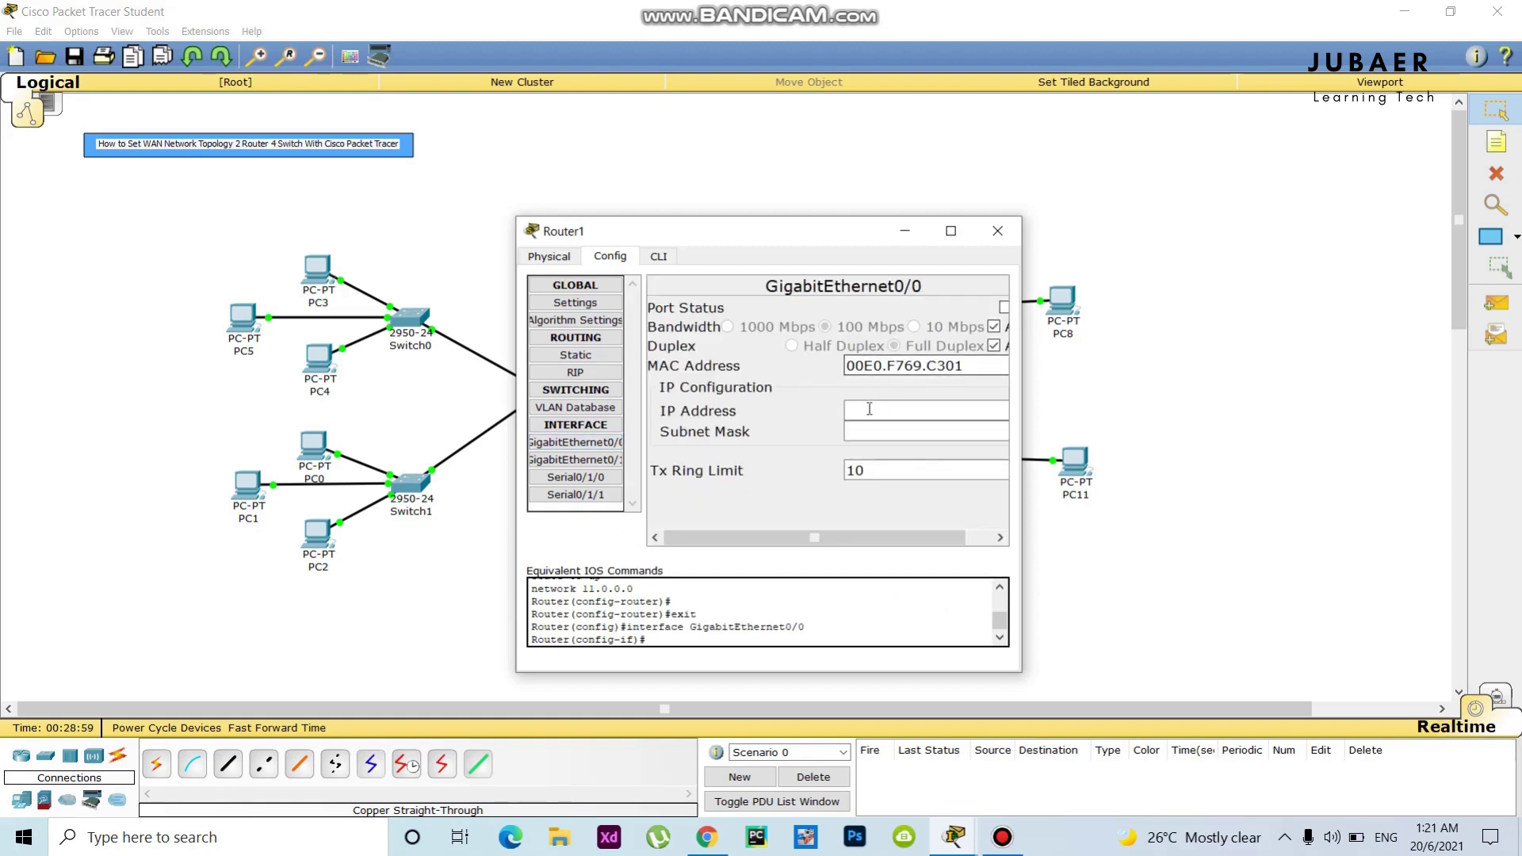
click(869, 410)
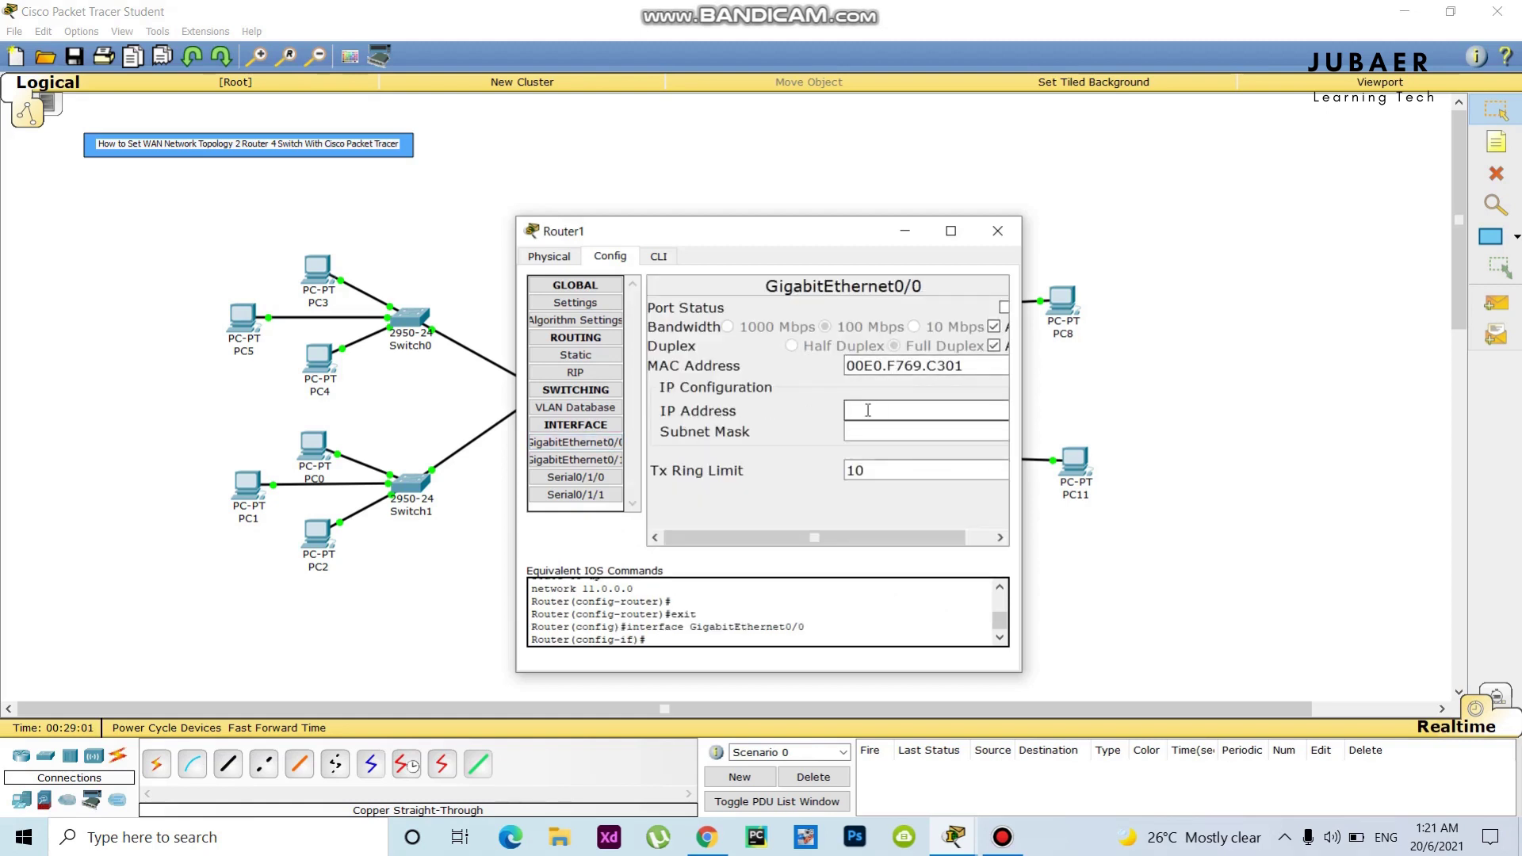
text(192.168.10.1)
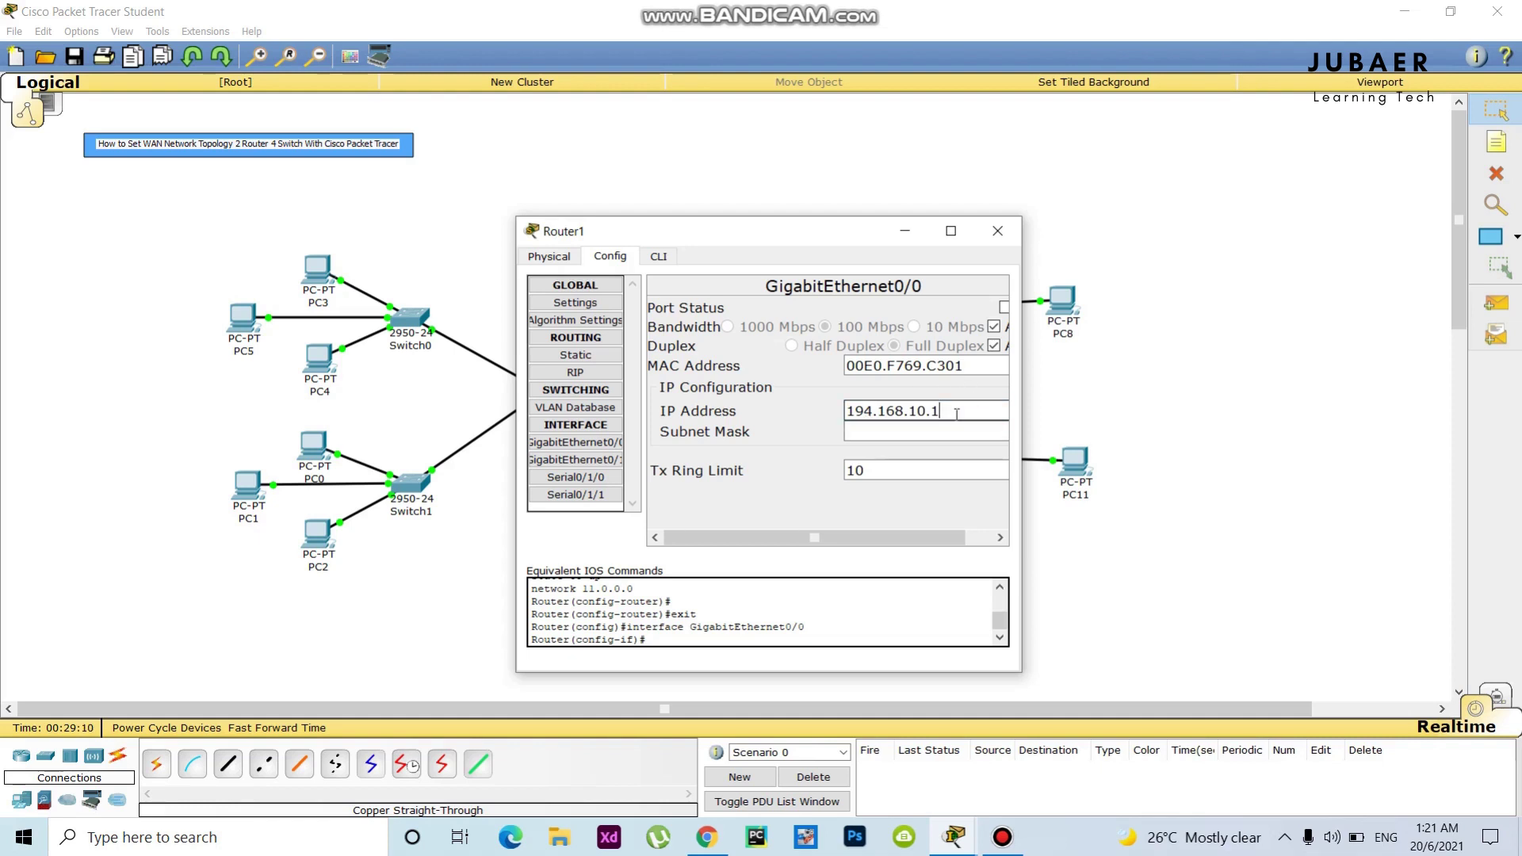
drag(941, 410, 801, 421)
key(ctrl+c)
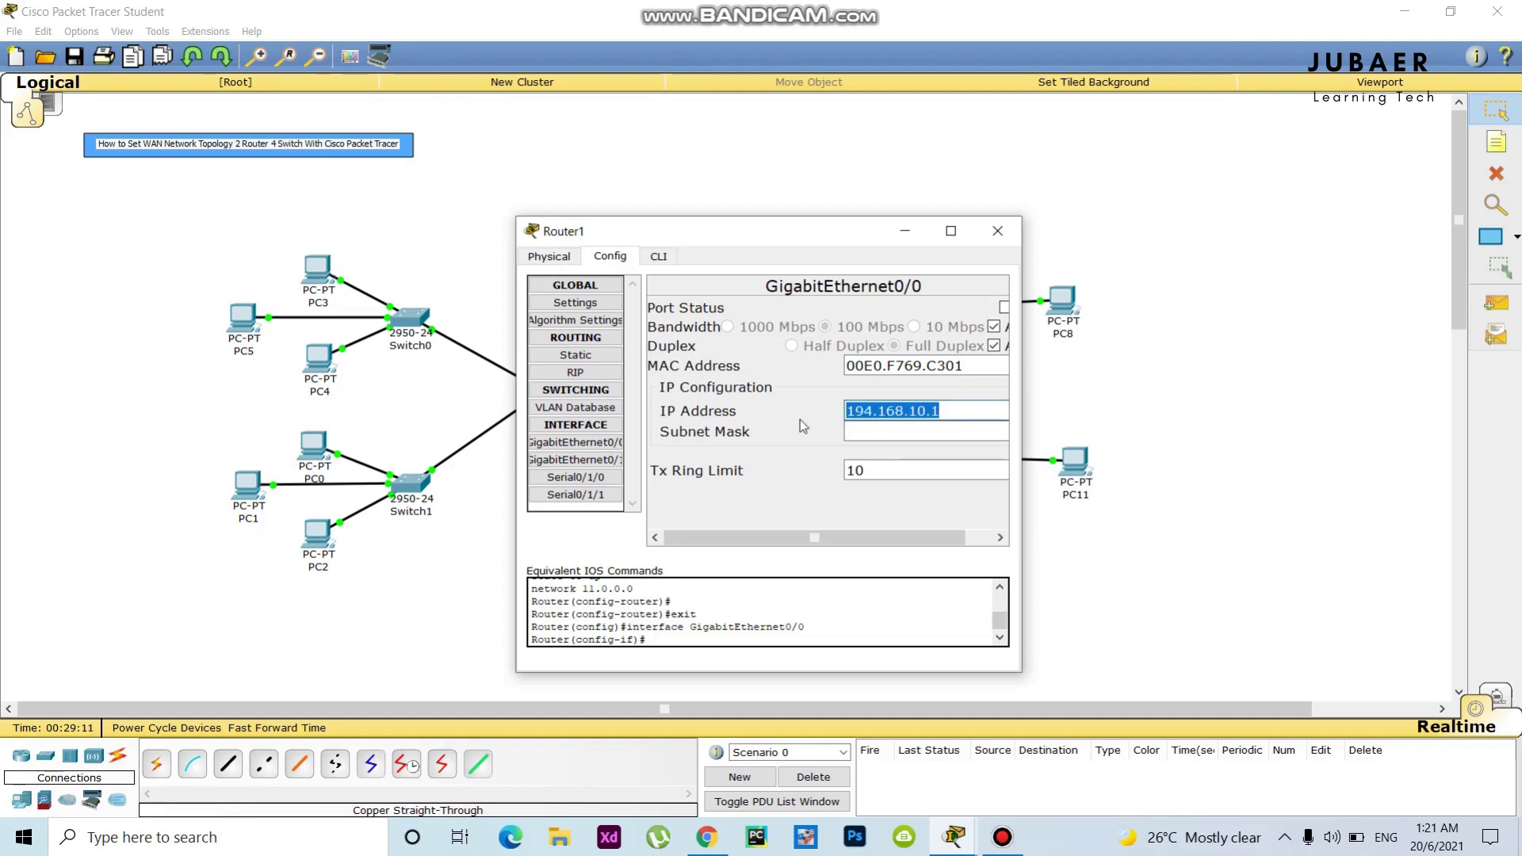
click(873, 431)
click(1005, 307)
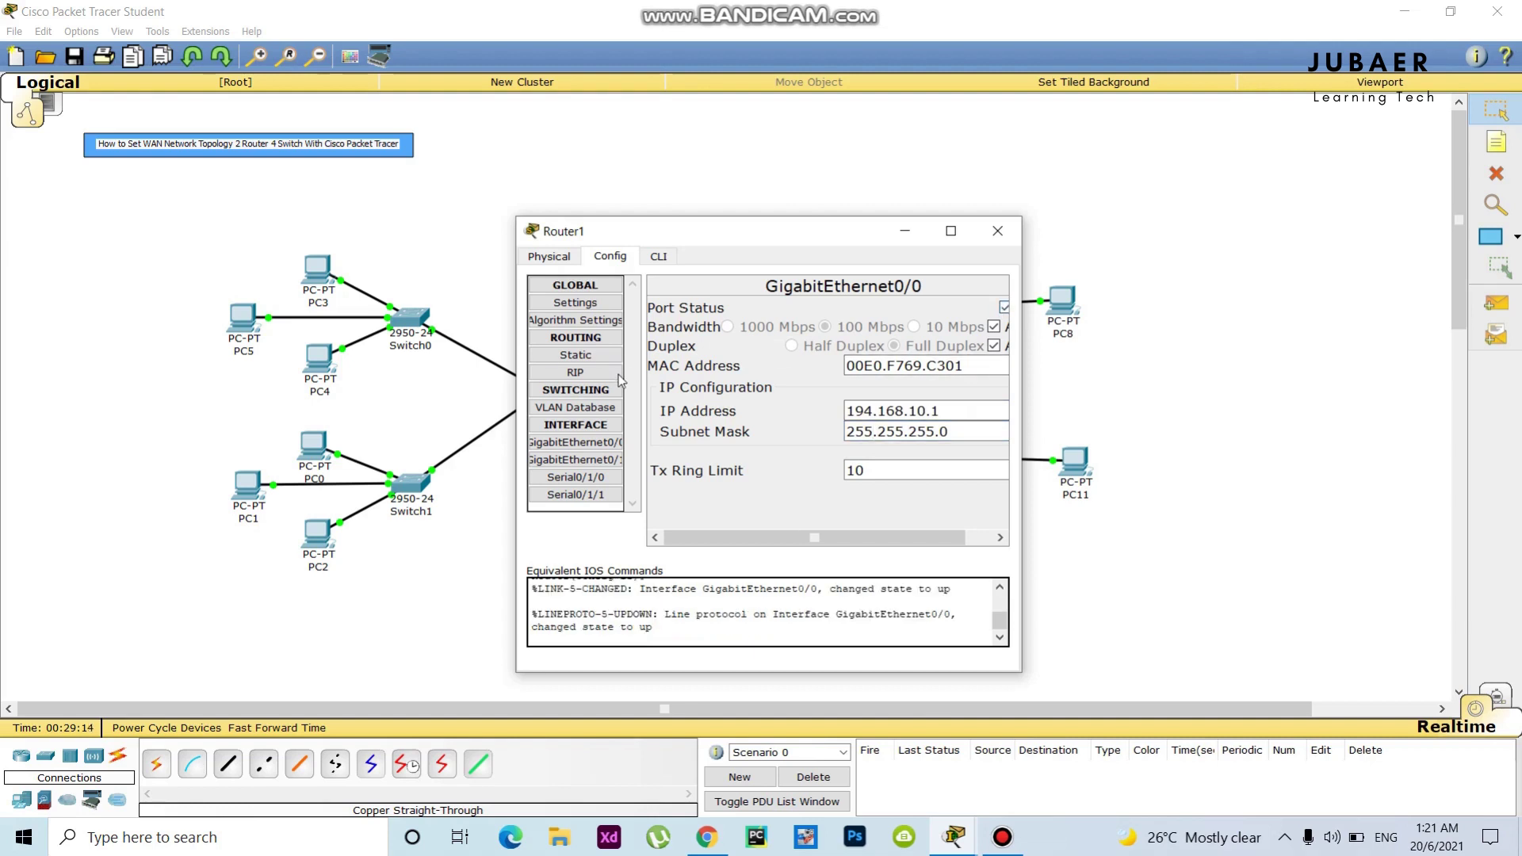
Step: Add the LAN network 192.168.10.0 to Router1's RIP routing
click(596, 375)
click(865, 314)
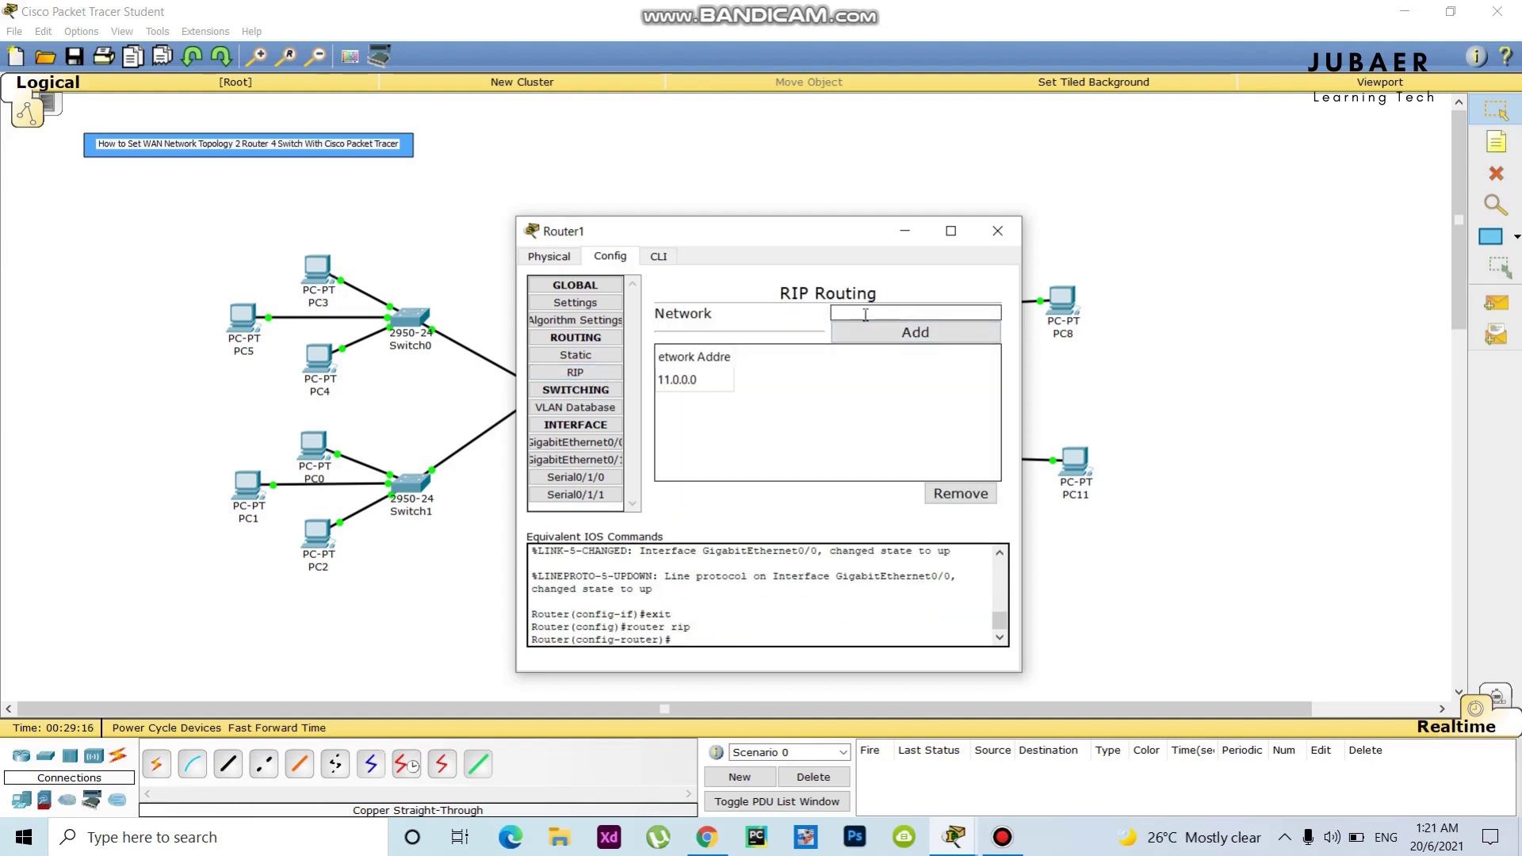
text(192.168.10.0)
click(920, 332)
click(998, 230)
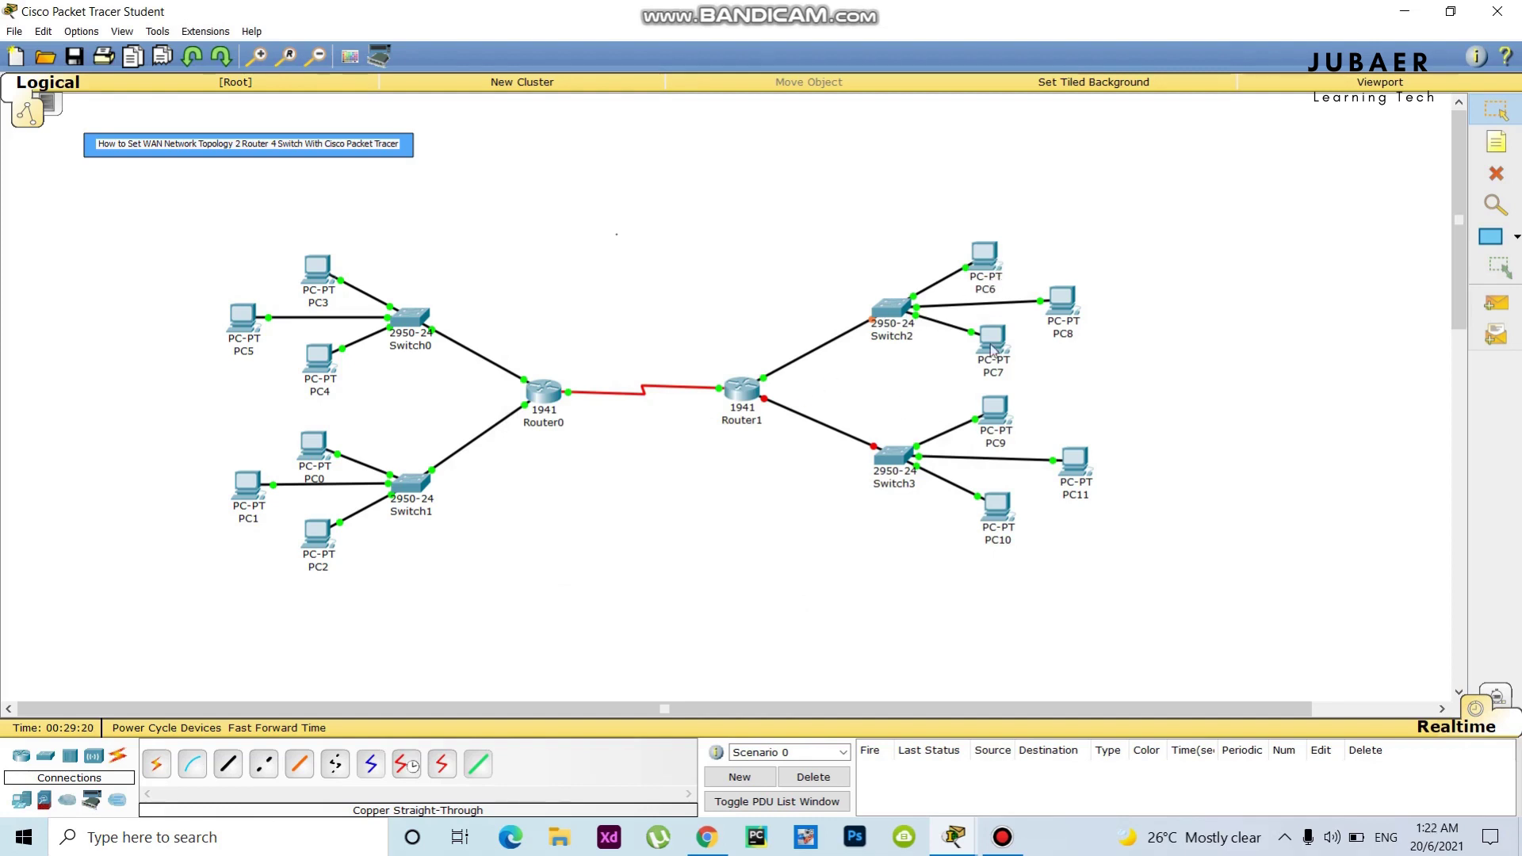
Step: Give PC6 address 194.168.10.2, mask 255.255.255.0 and gateway 194.168.10.1
click(987, 261)
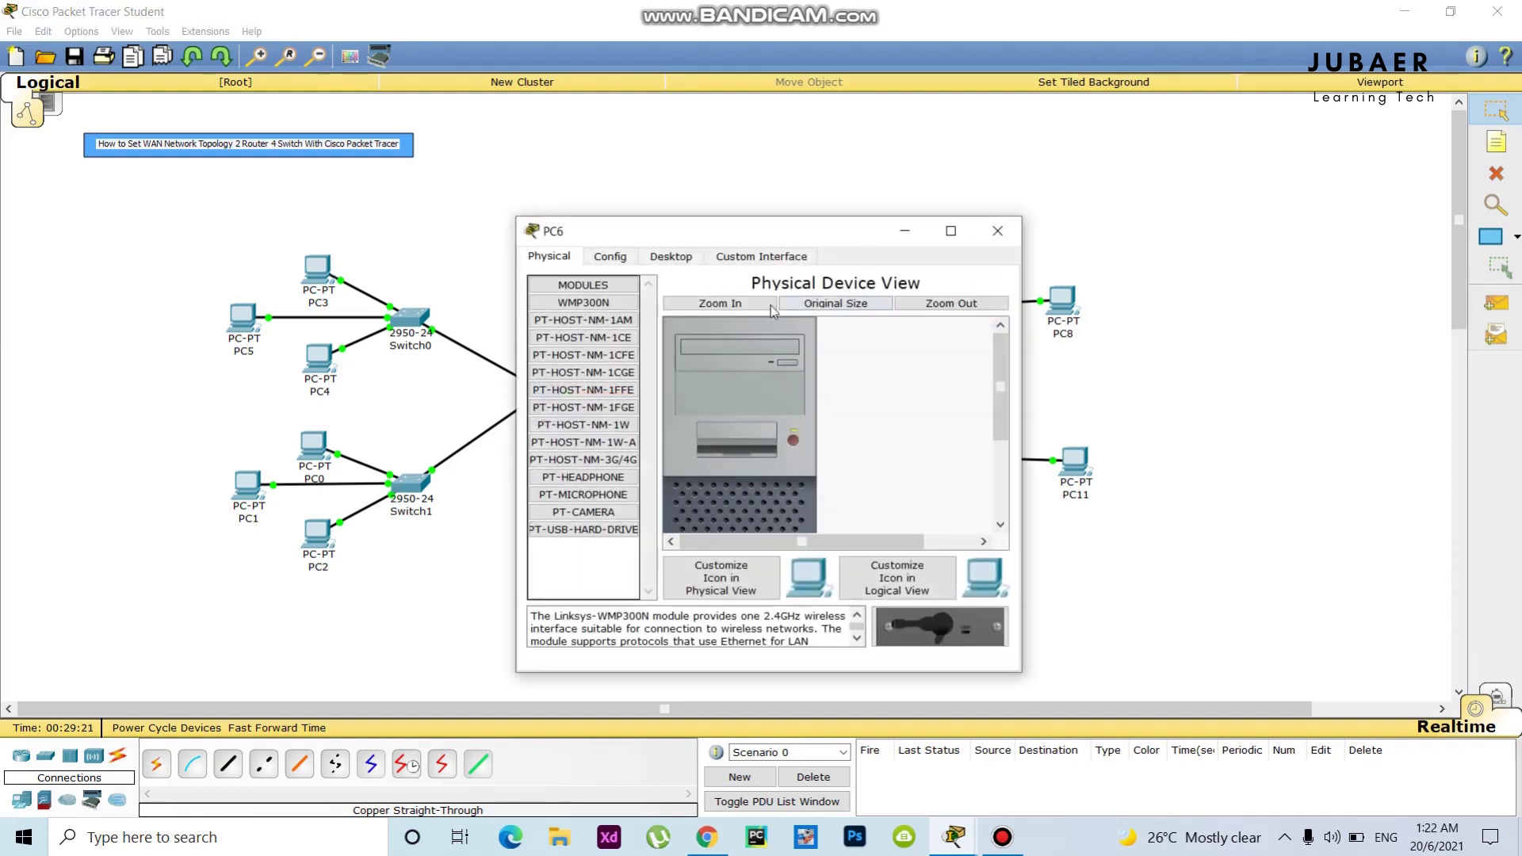
click(670, 258)
click(564, 319)
click(793, 349)
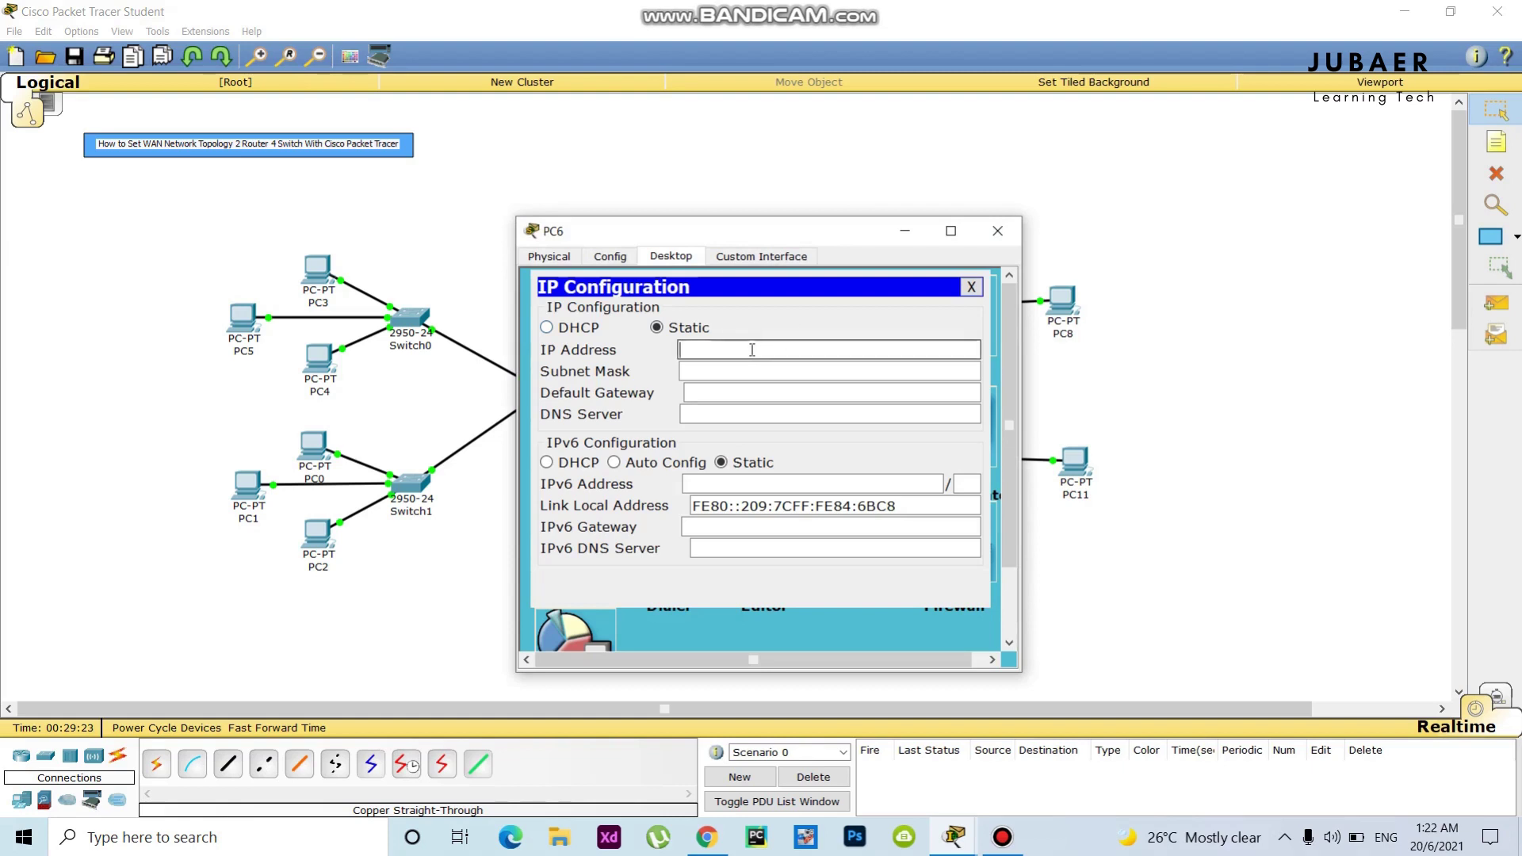
text(194.168.10.1)
click(777, 373)
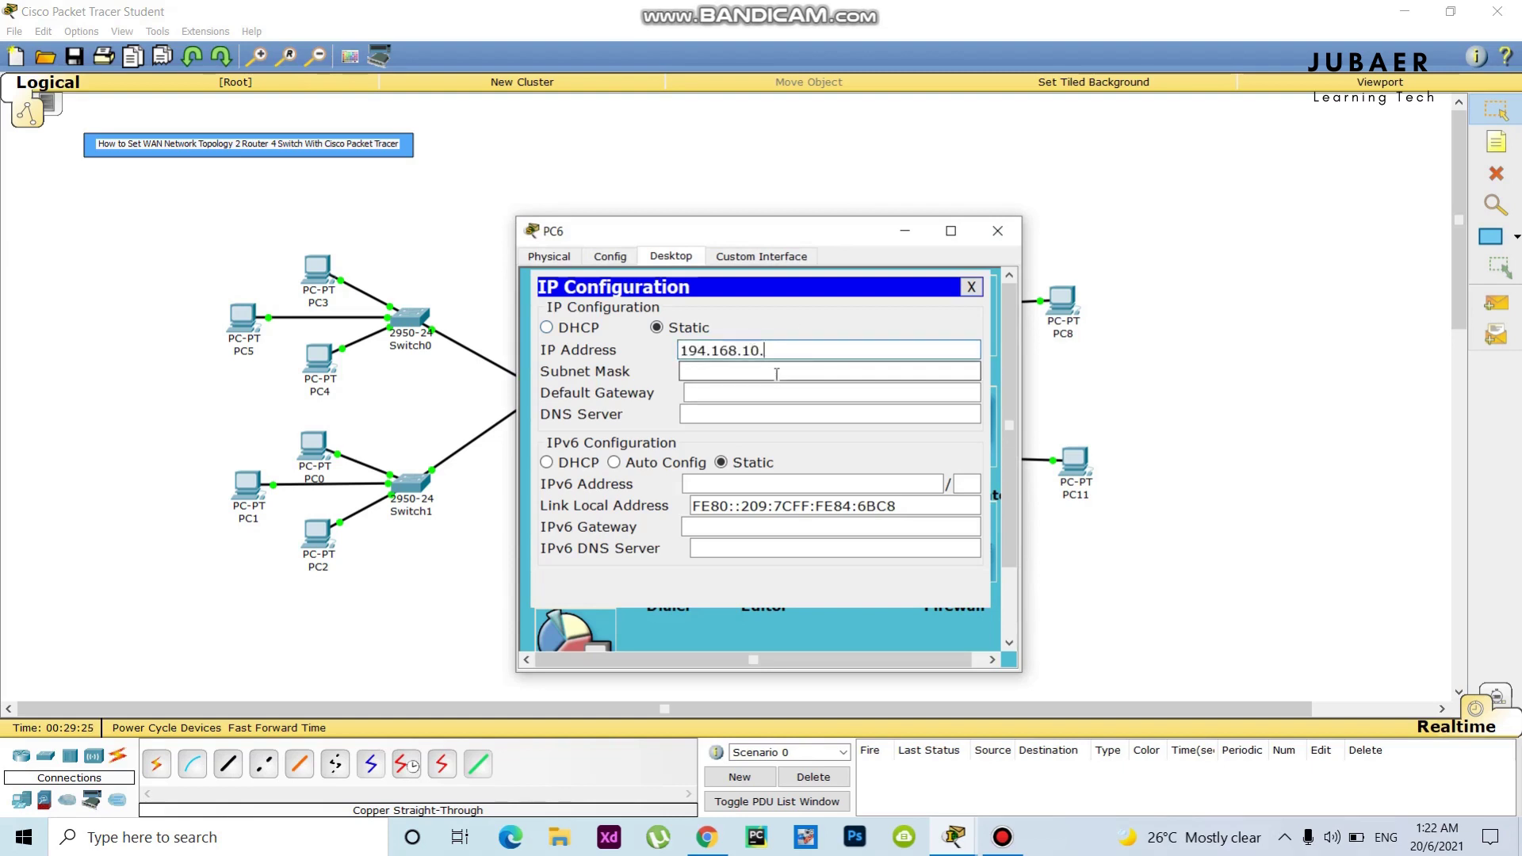
text(2)
click(745, 368)
click(725, 394)
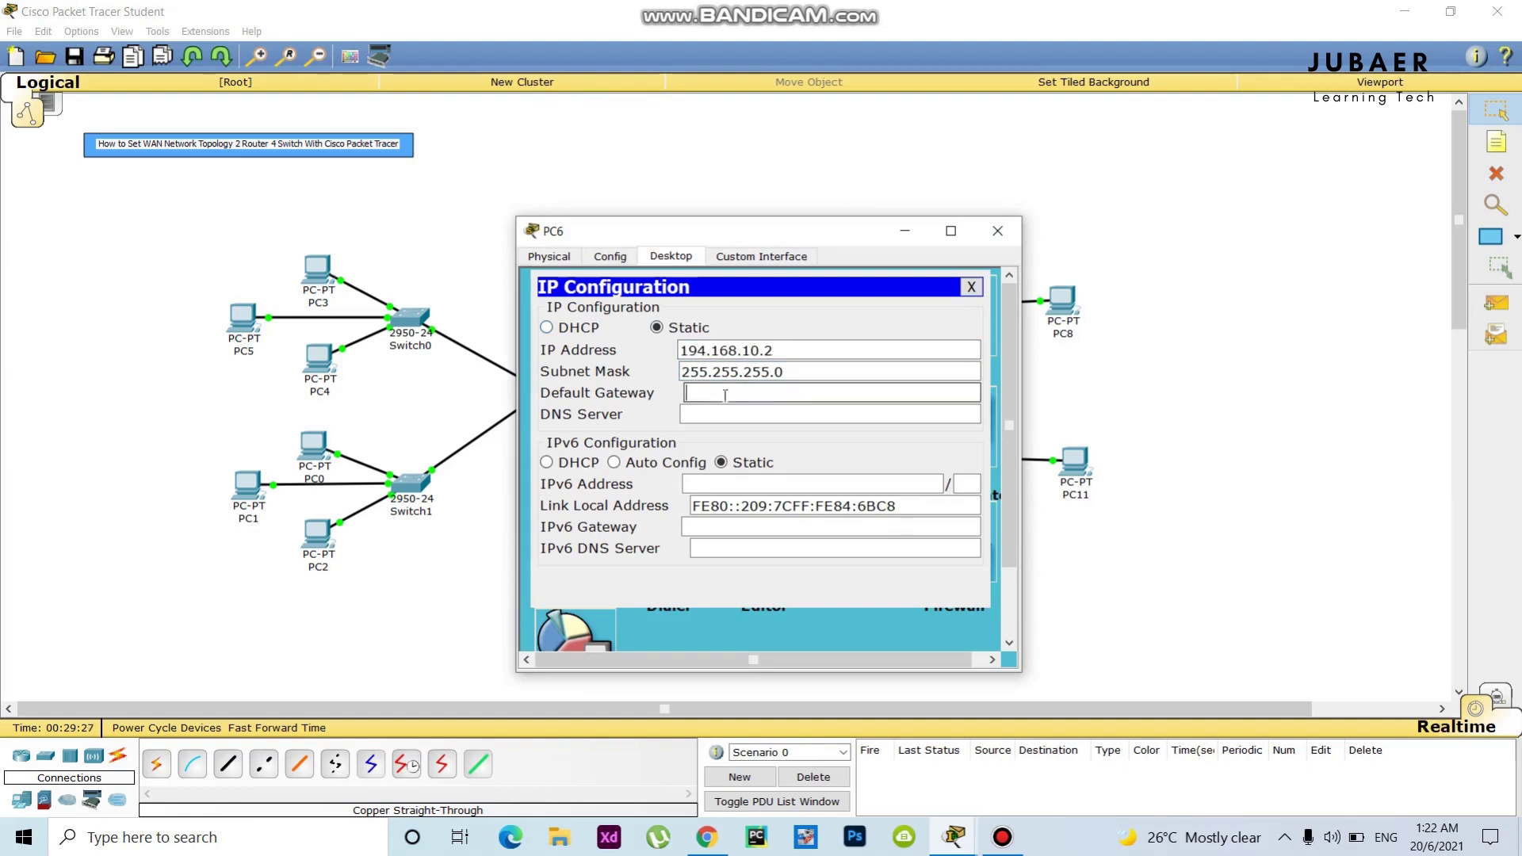
text(194.168.10.1)
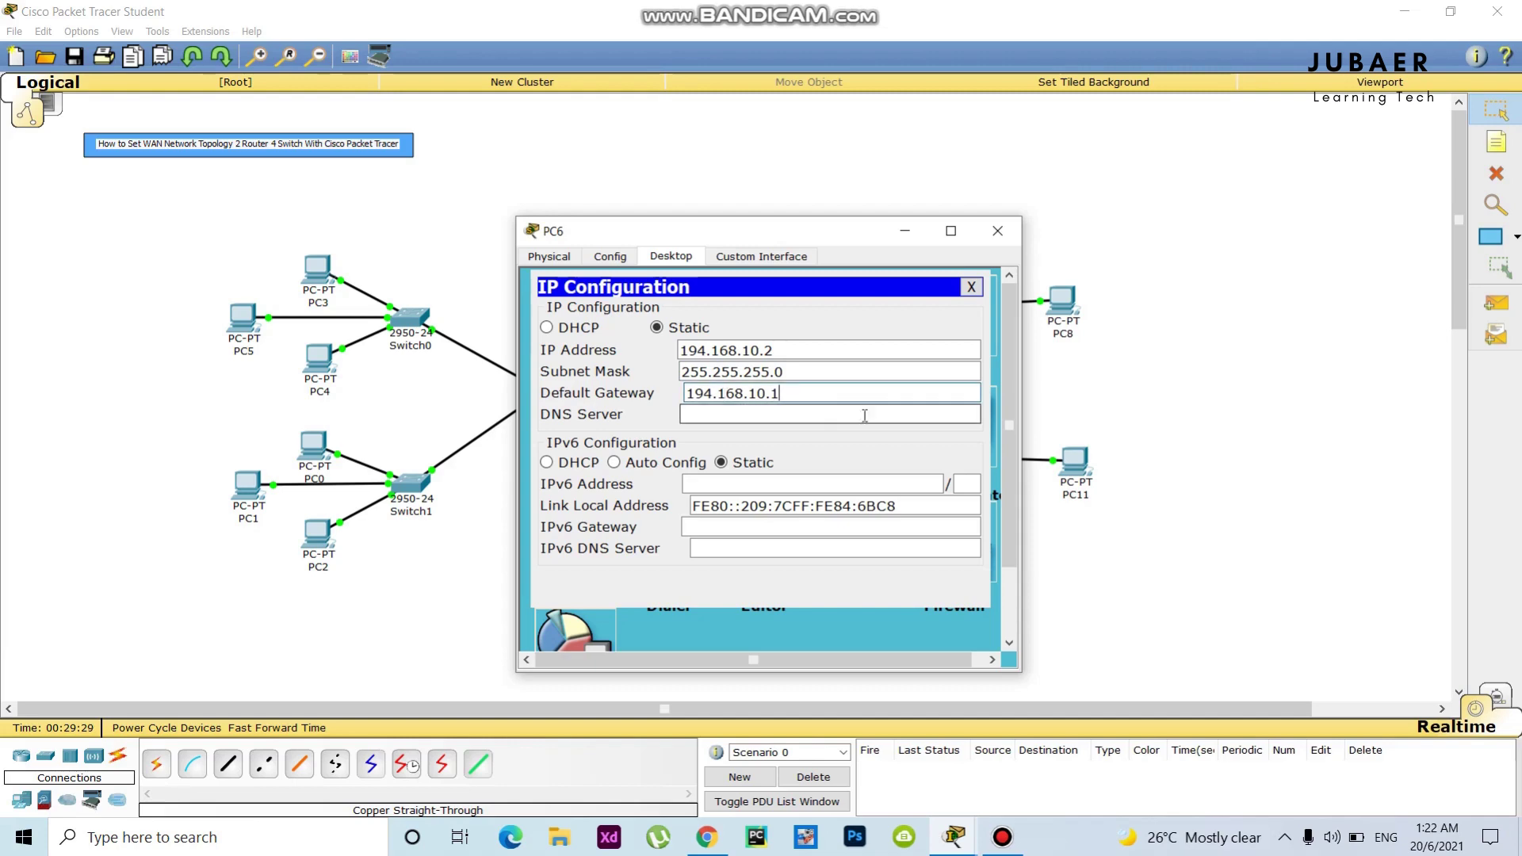
click(1277, 430)
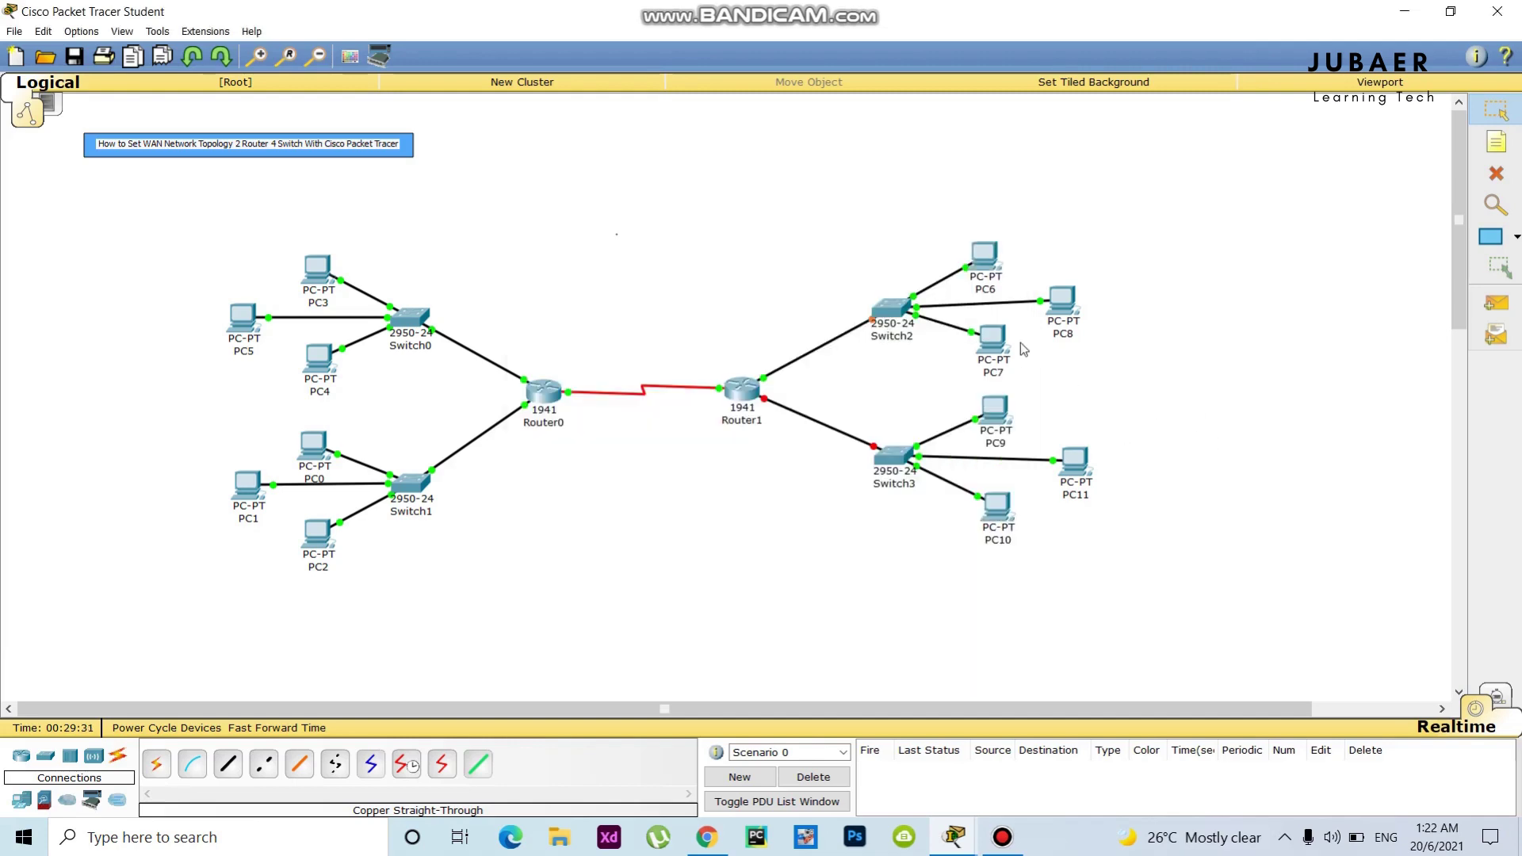
Step: Give PC8 address 194.168.10.3, mask 255.255.255.0 and gateway 194.168.10.1
click(1076, 308)
click(671, 257)
click(586, 306)
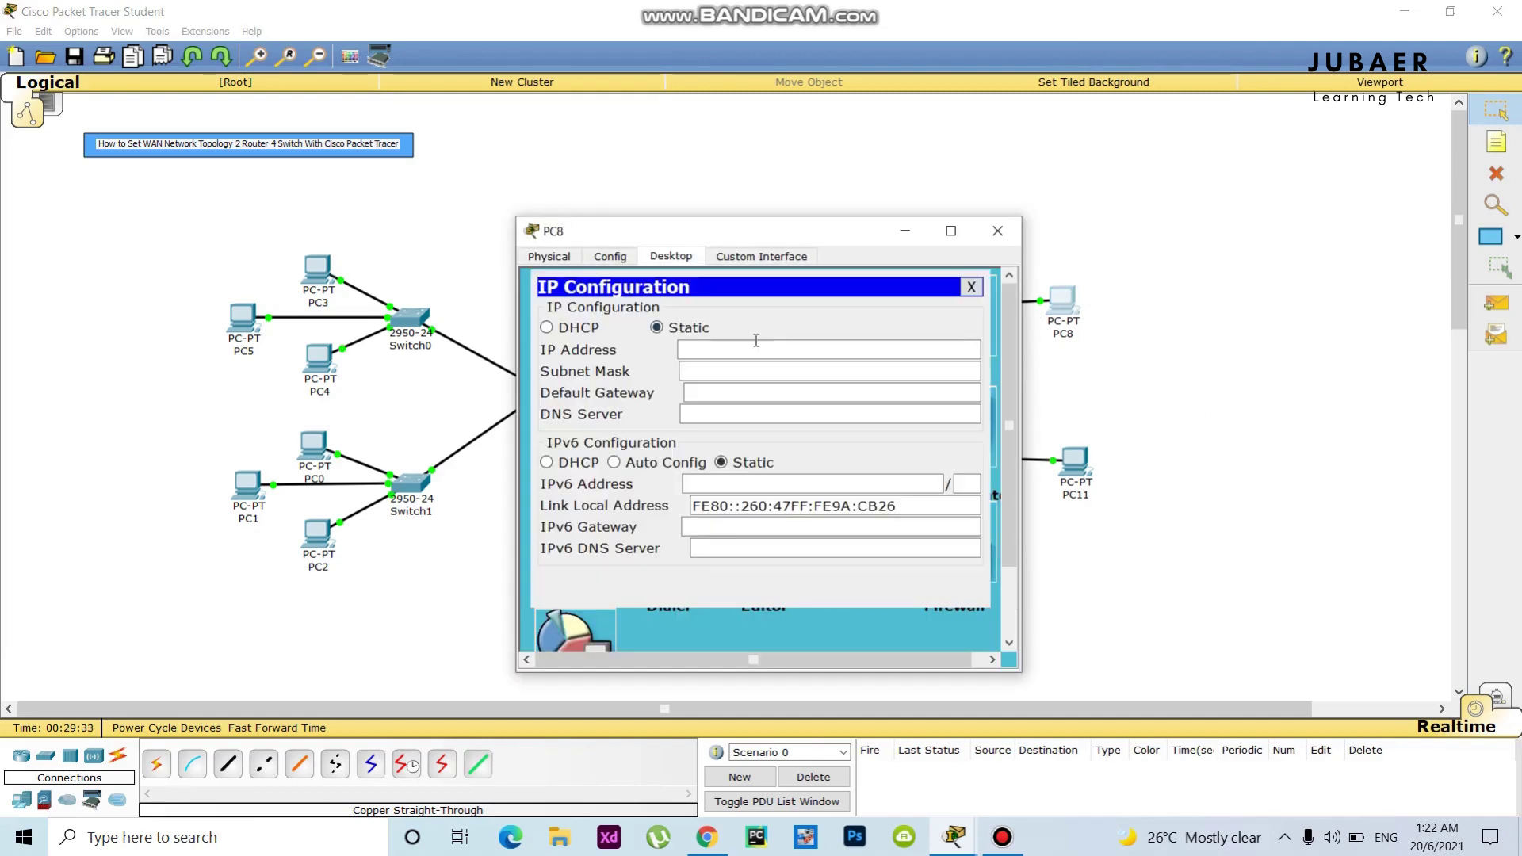
click(754, 342)
text(194.168.10.1)
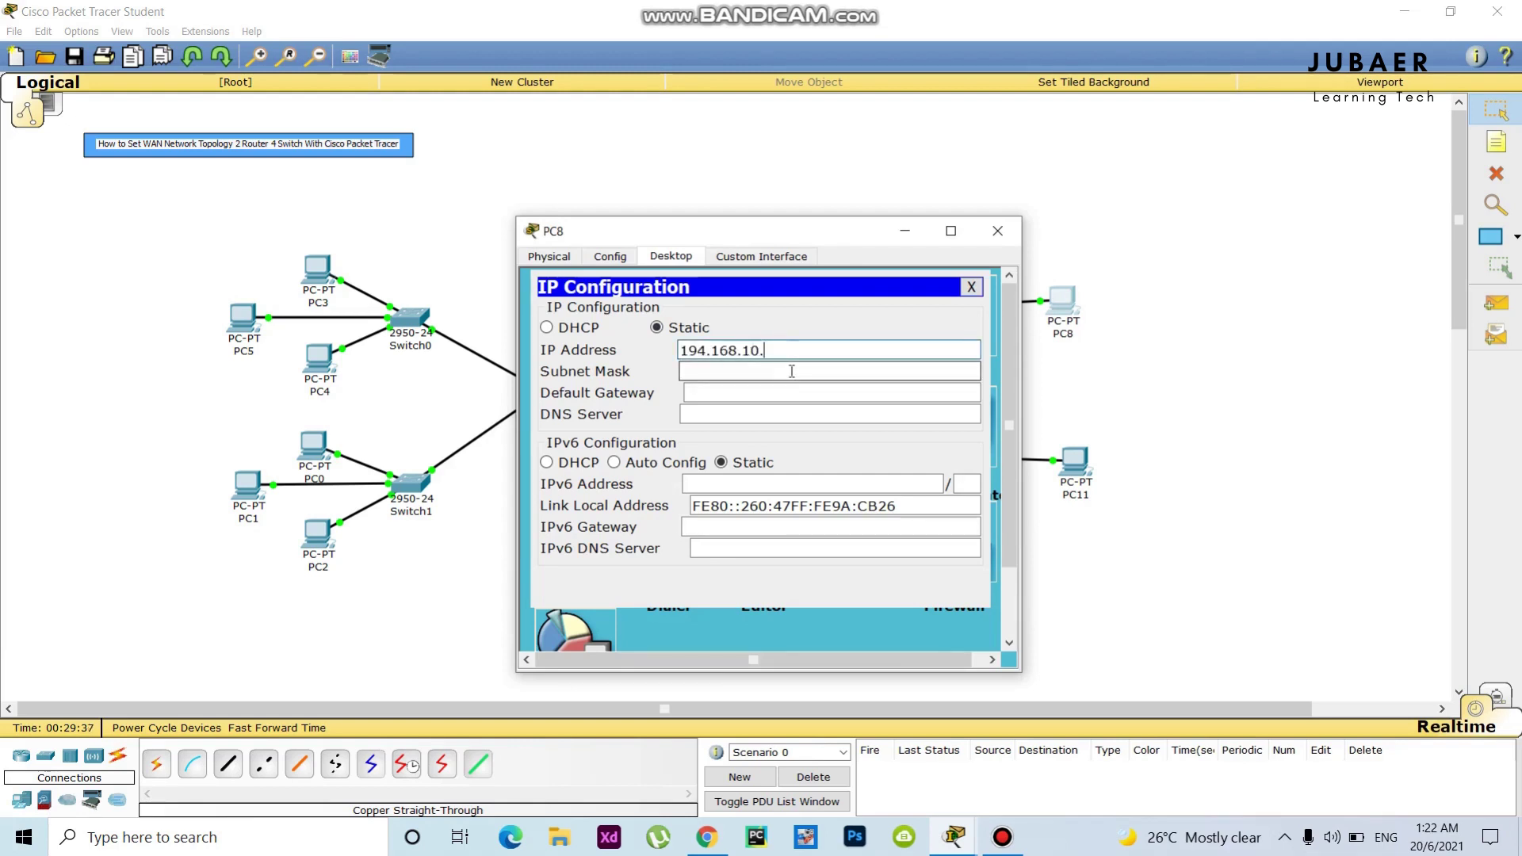
click(781, 375)
click(770, 394)
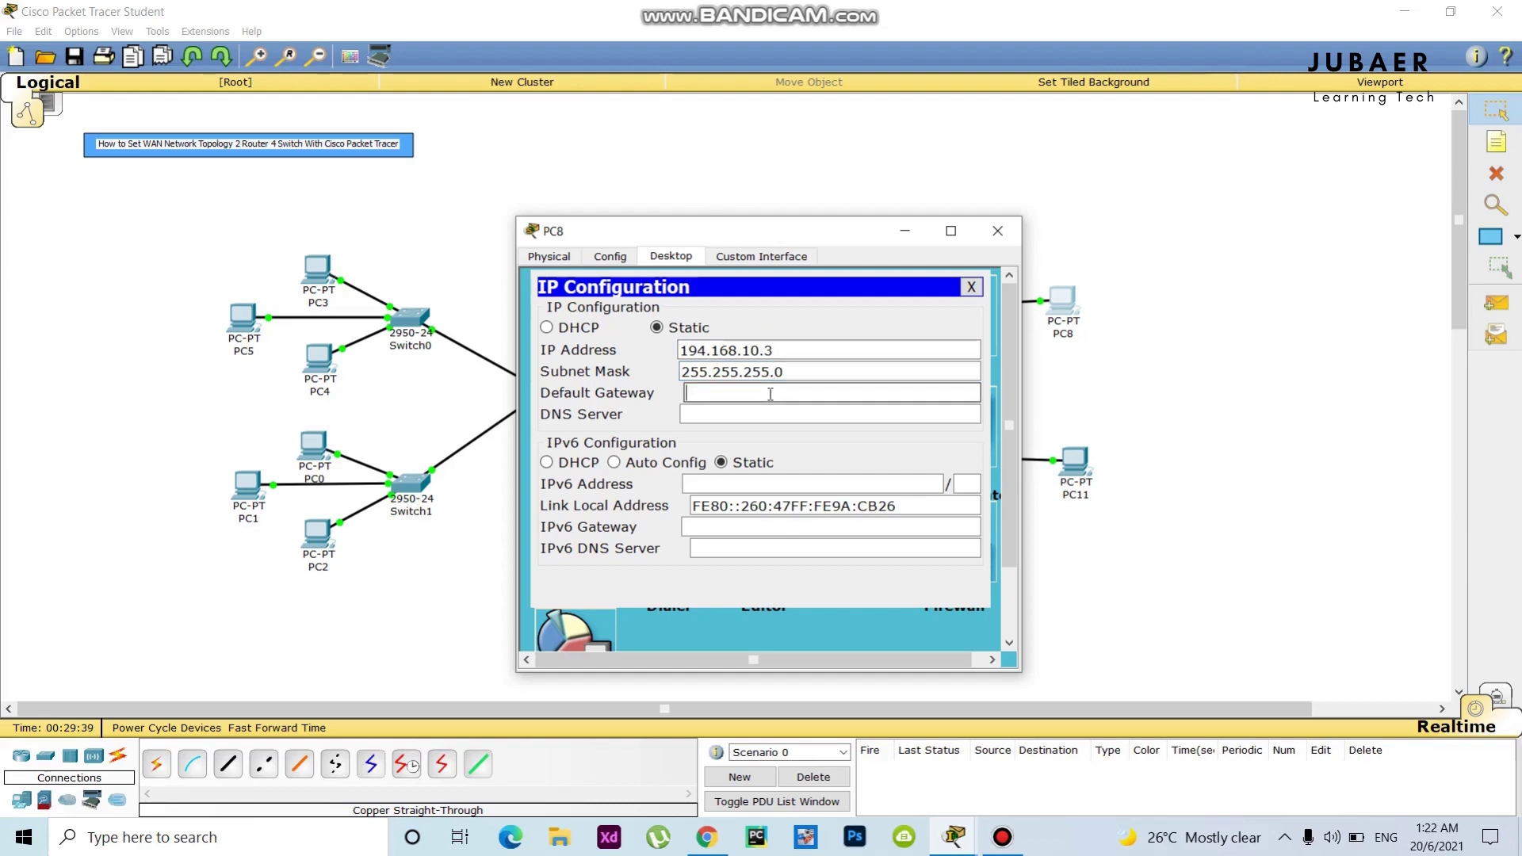
text(194.168.10.1)
click(1232, 450)
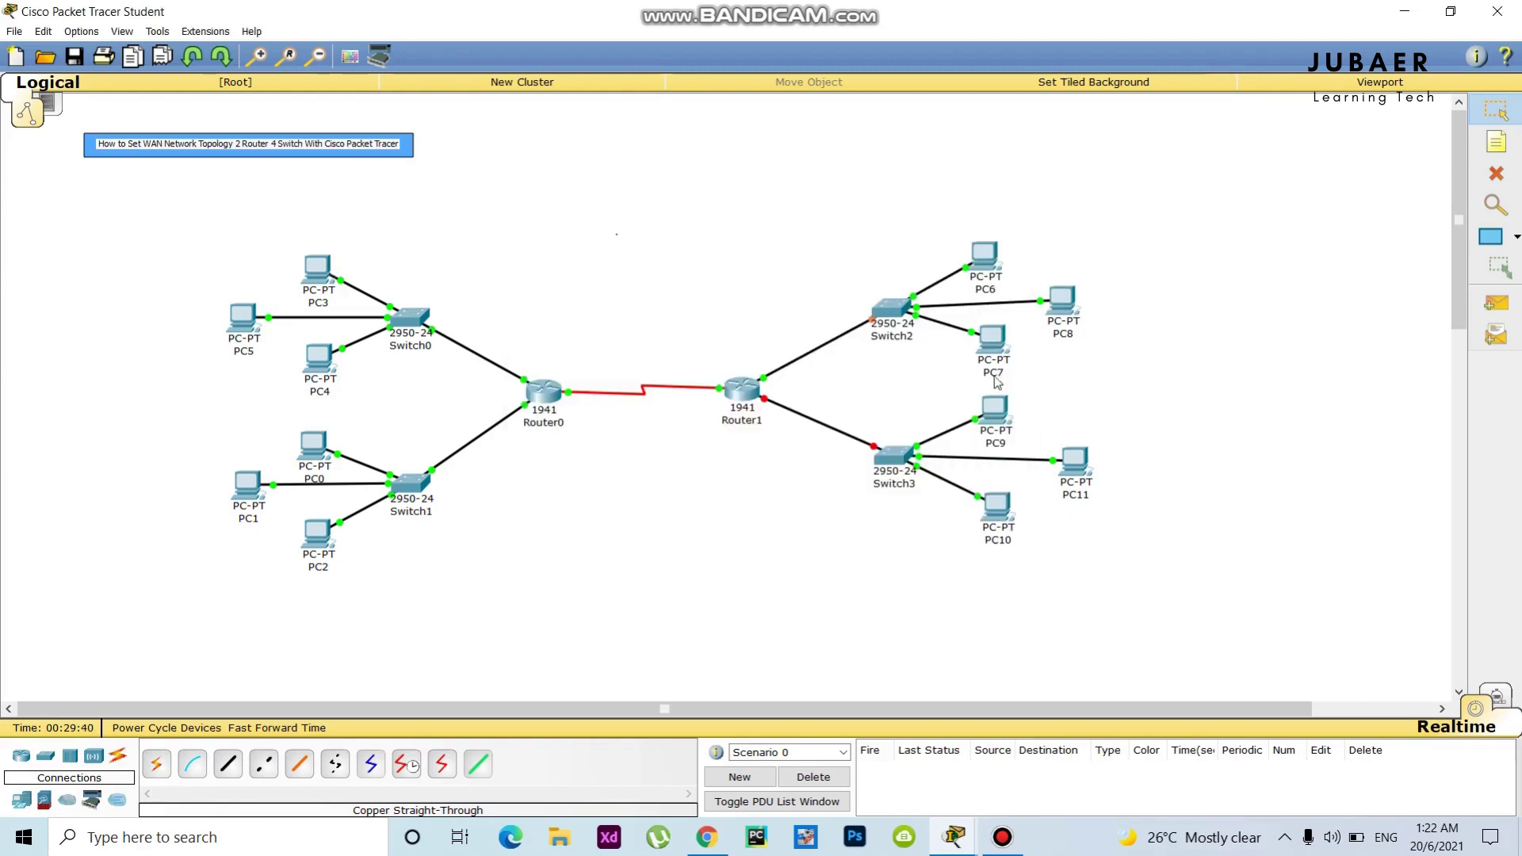
Step: Give PC7 address 194.168.10.4, mask 255.255.255.0 and gateway 194.168.10.1
click(993, 351)
click(670, 258)
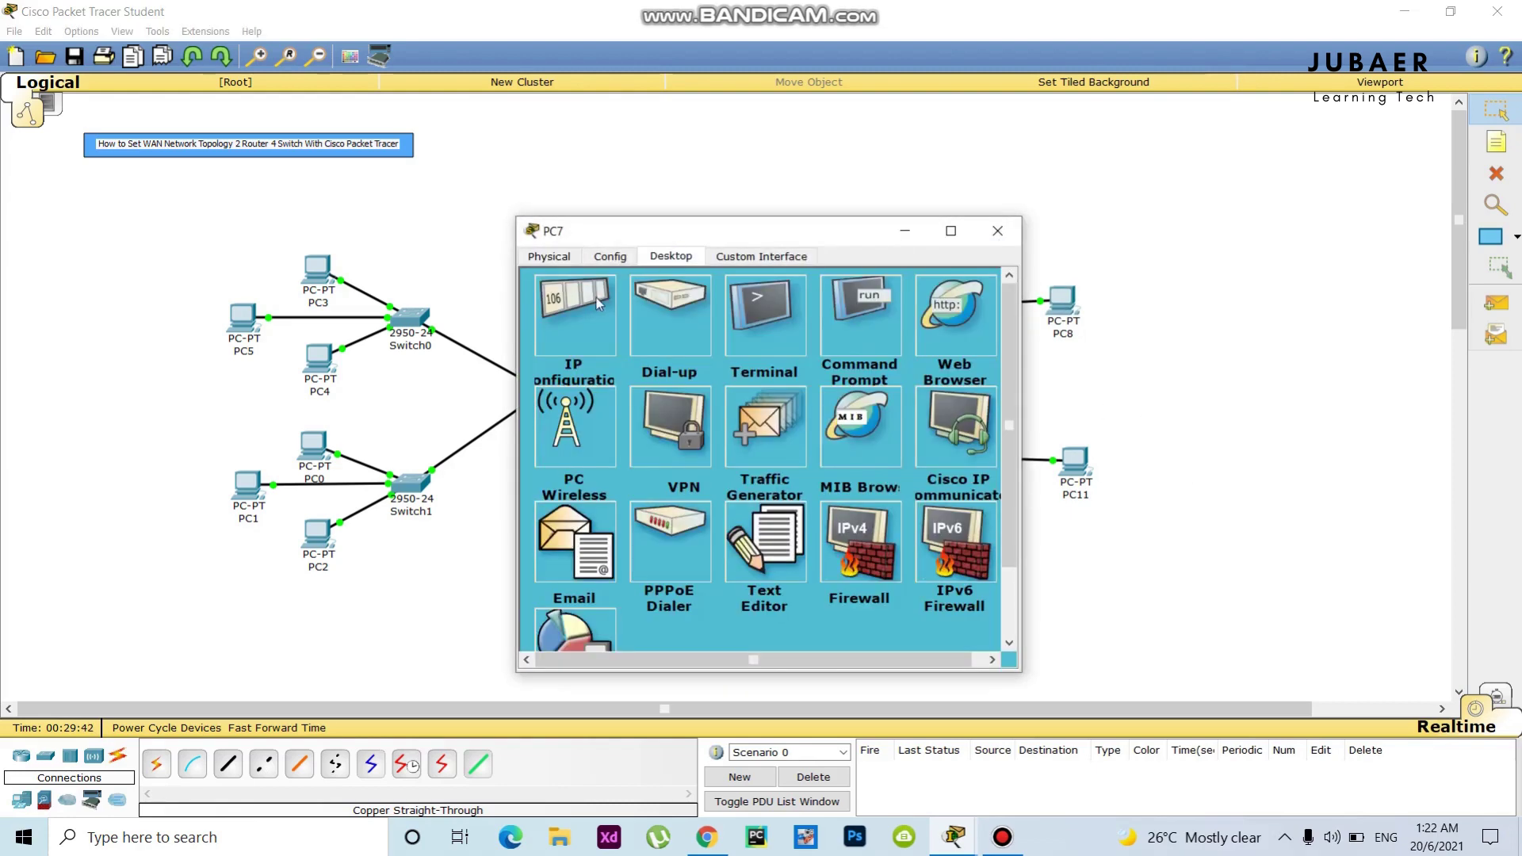
click(599, 304)
click(748, 349)
key(ctrl+v)
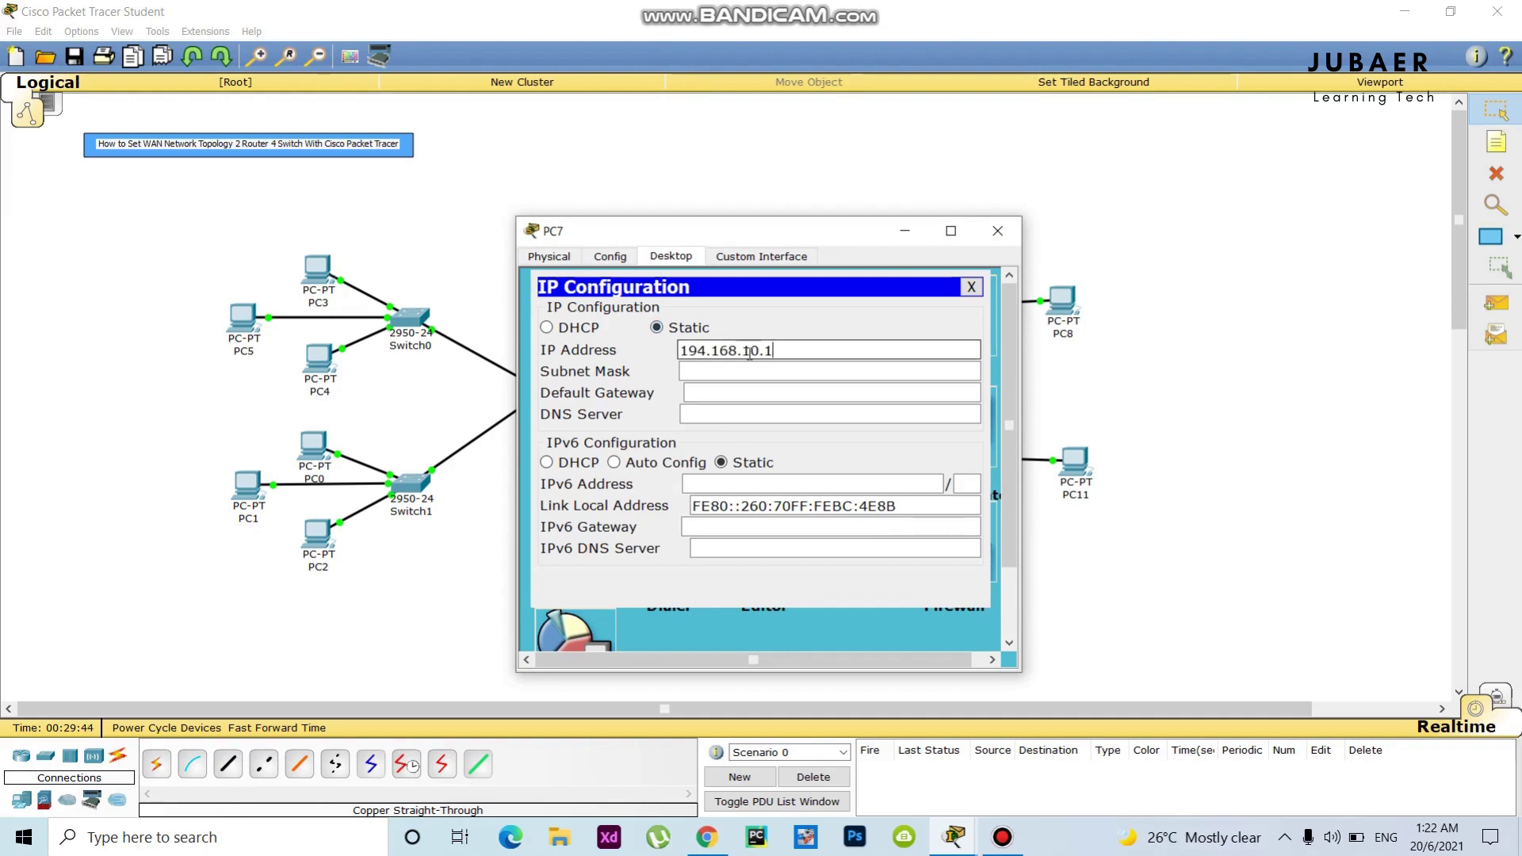
click(776, 394)
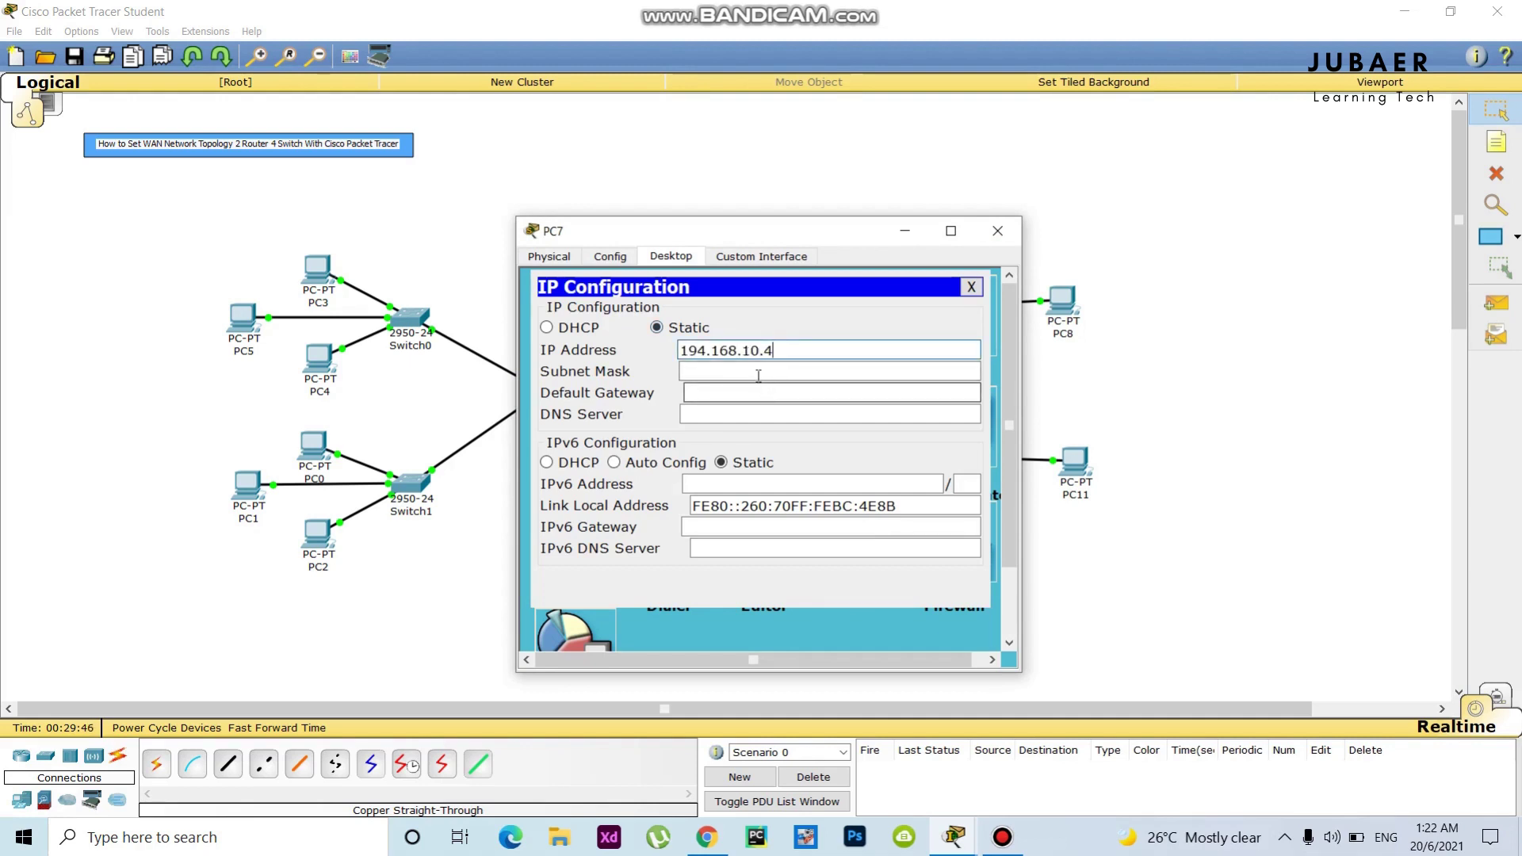
click(759, 374)
click(747, 391)
key(ctrl+v)
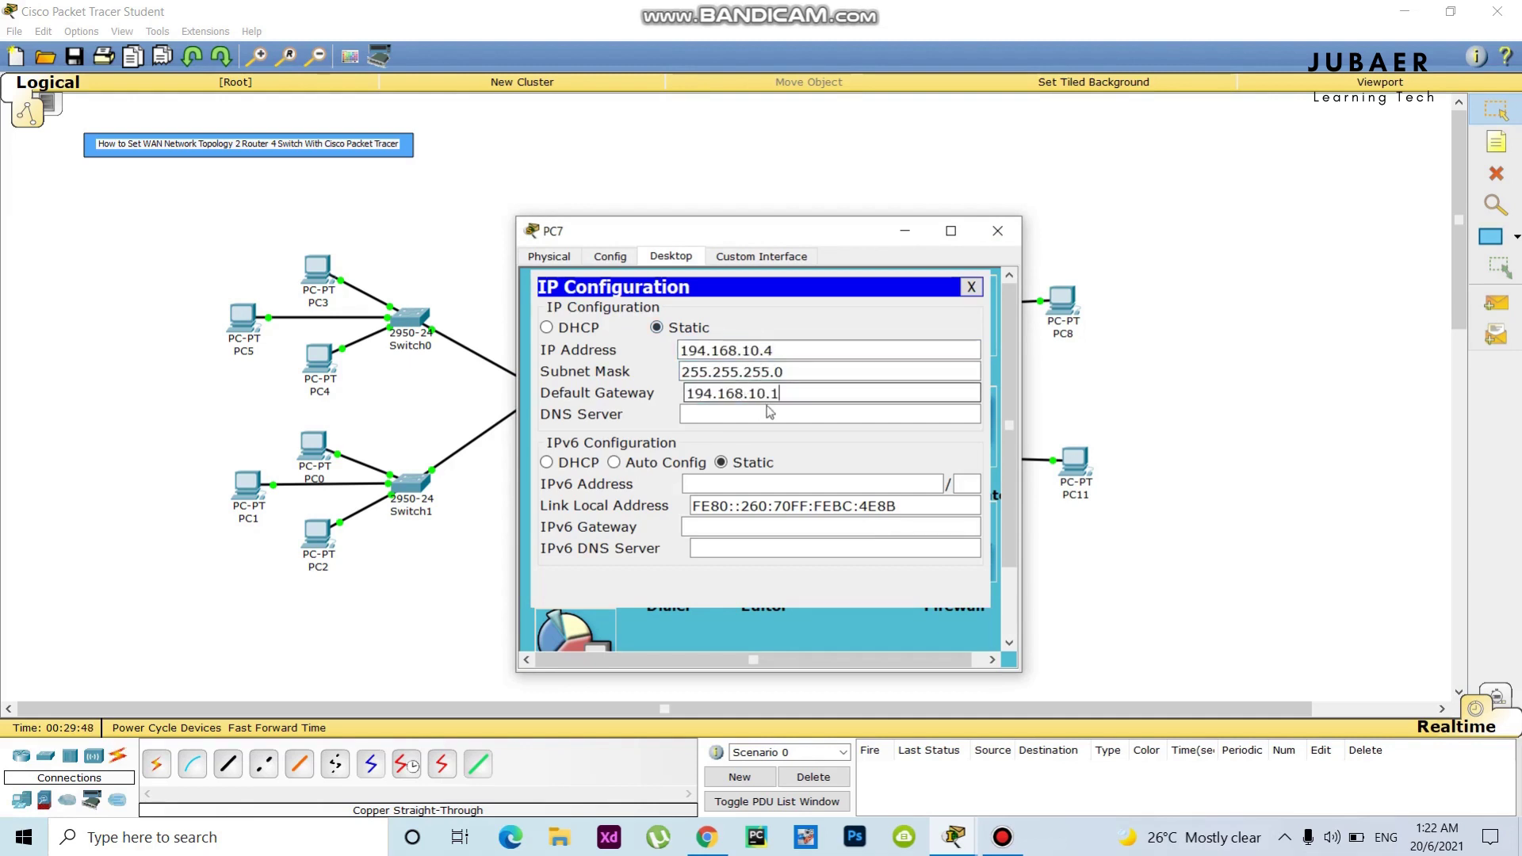
click(1261, 491)
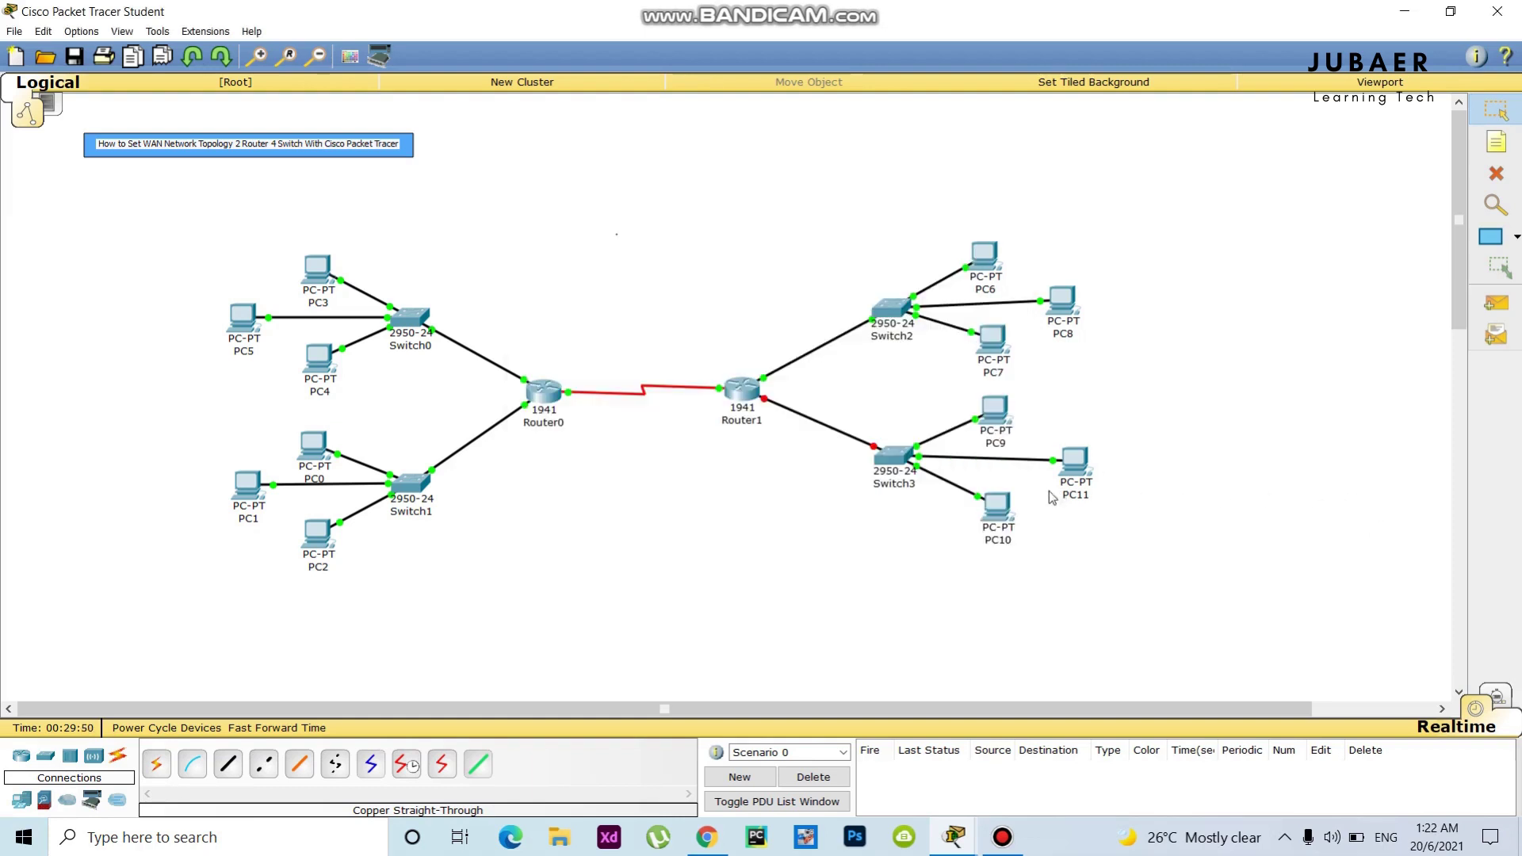
Step: Set Router1's GigabitEthernet0/1 to 196.168.10.1, mask 255.255.255.0, and turn the port on
click(757, 399)
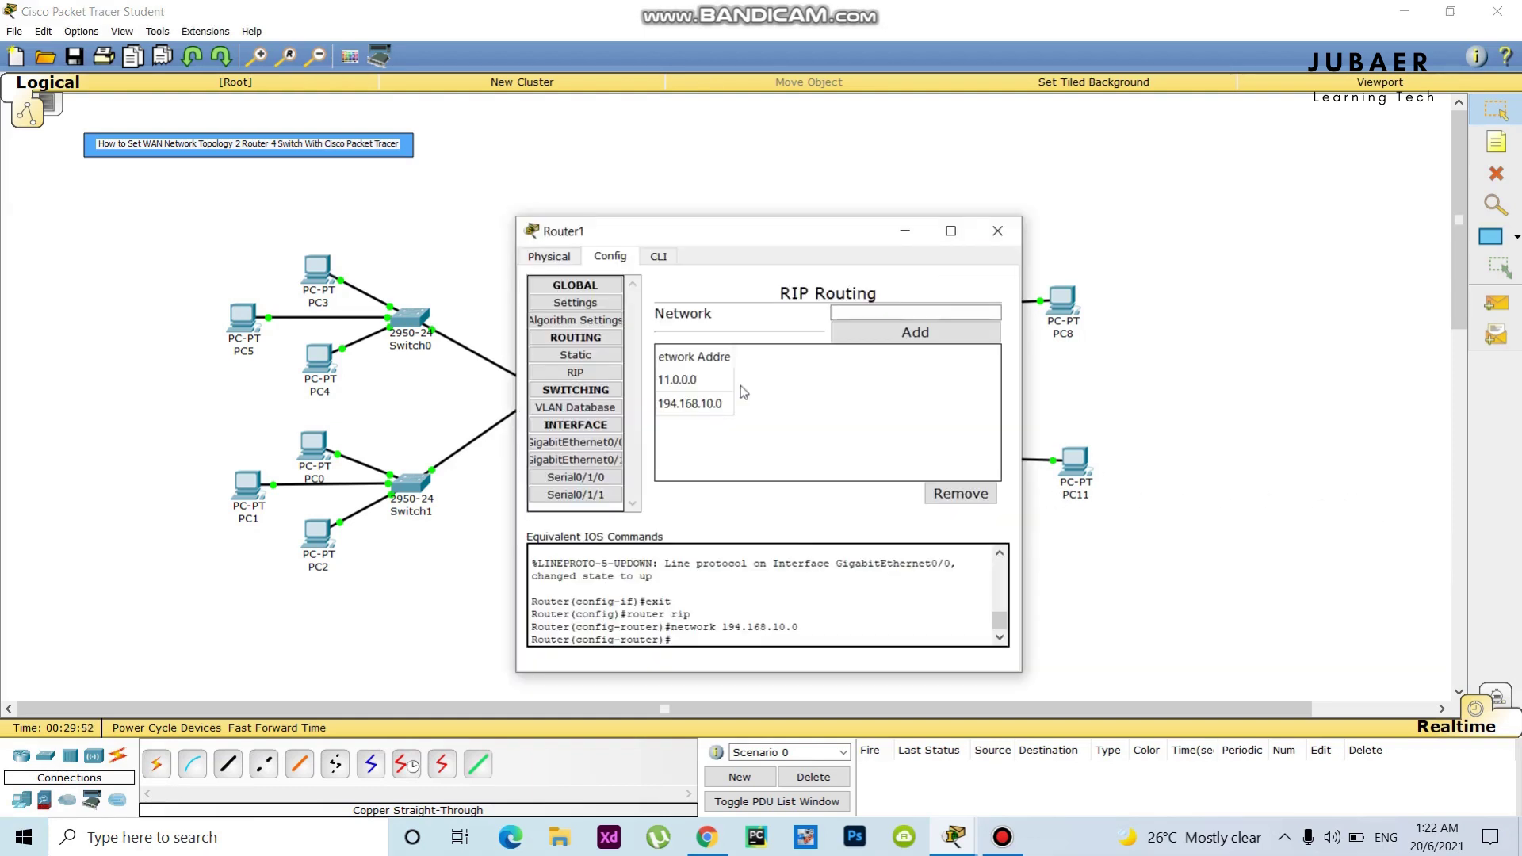
click(578, 459)
click(888, 412)
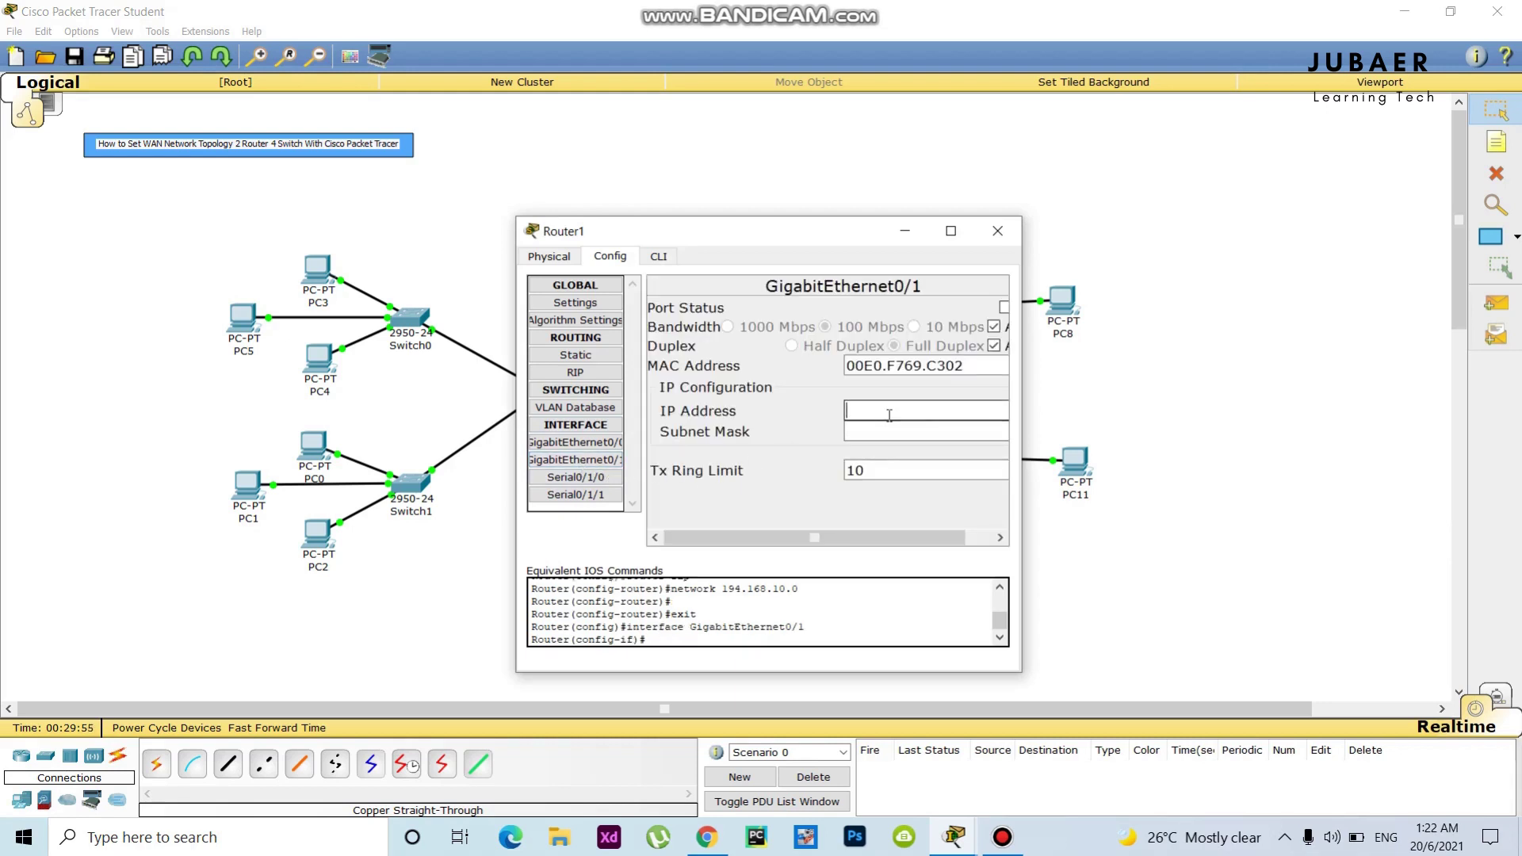
key(ctrl+v)
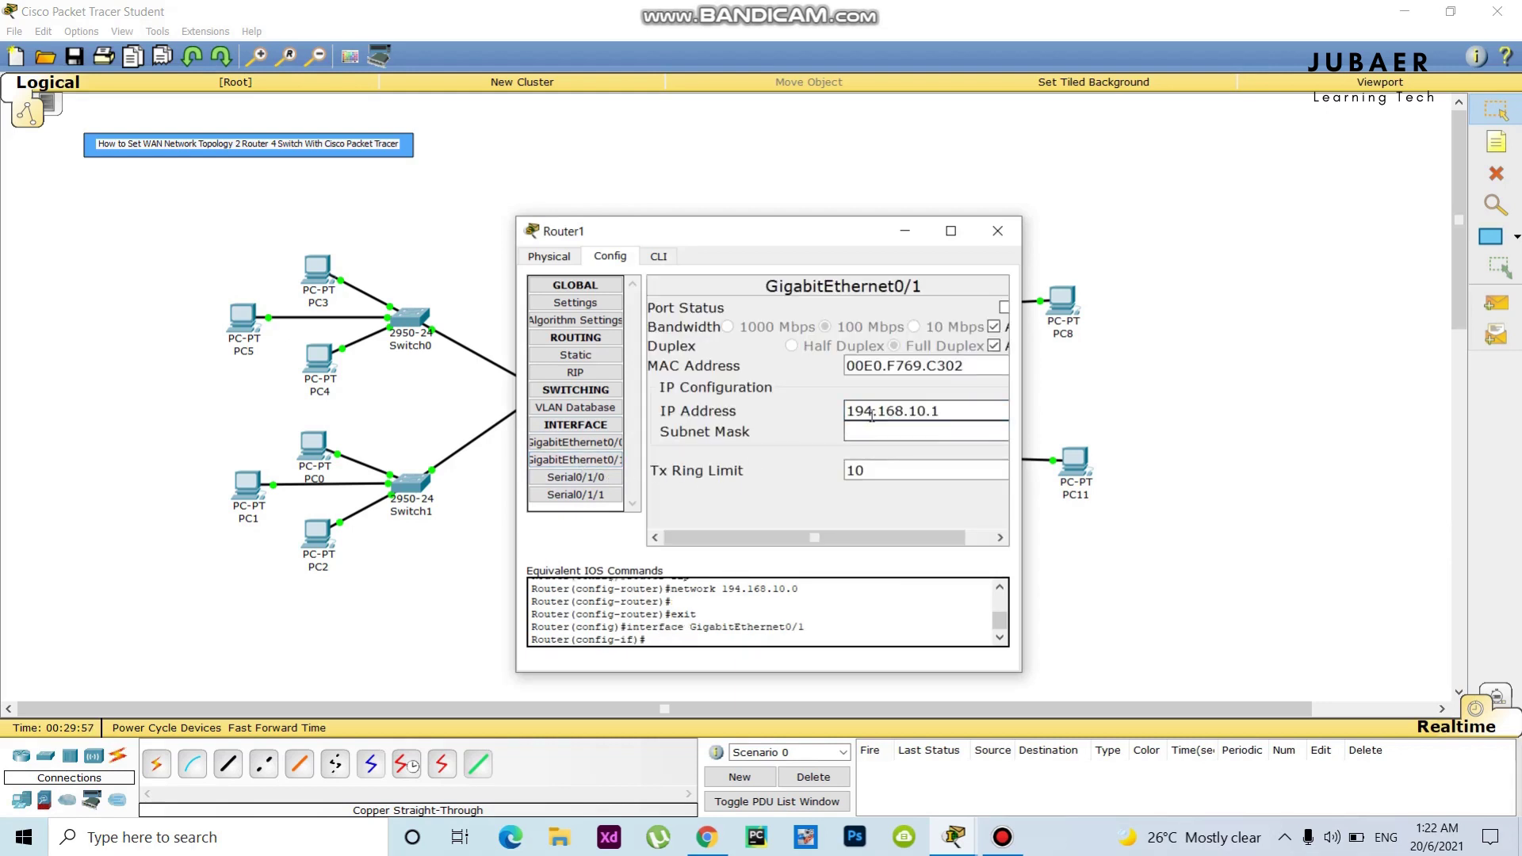
key(BackSpace)
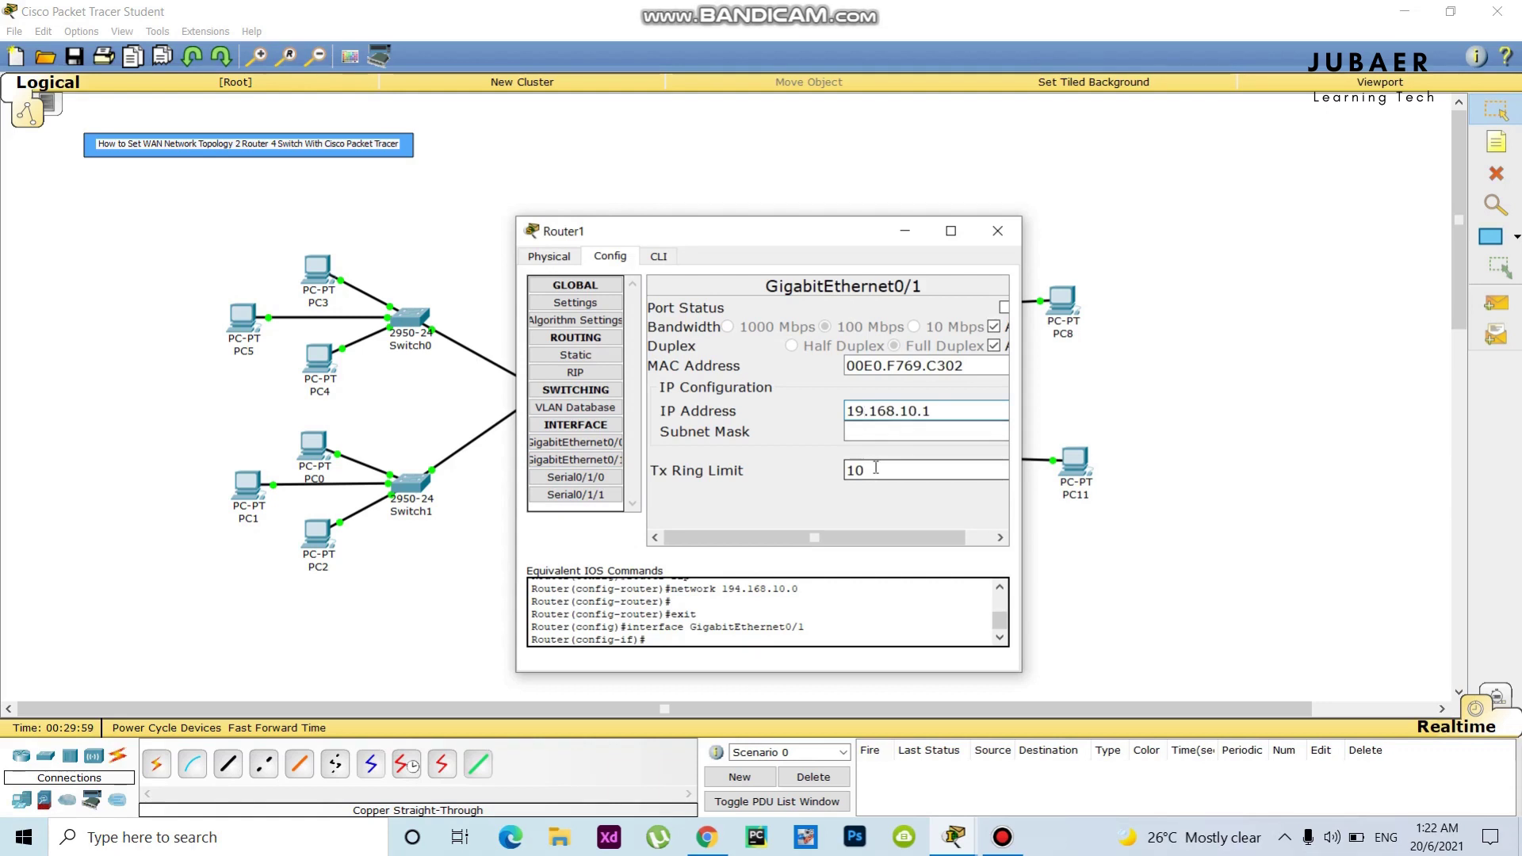
text(6)
drag(952, 411, 787, 417)
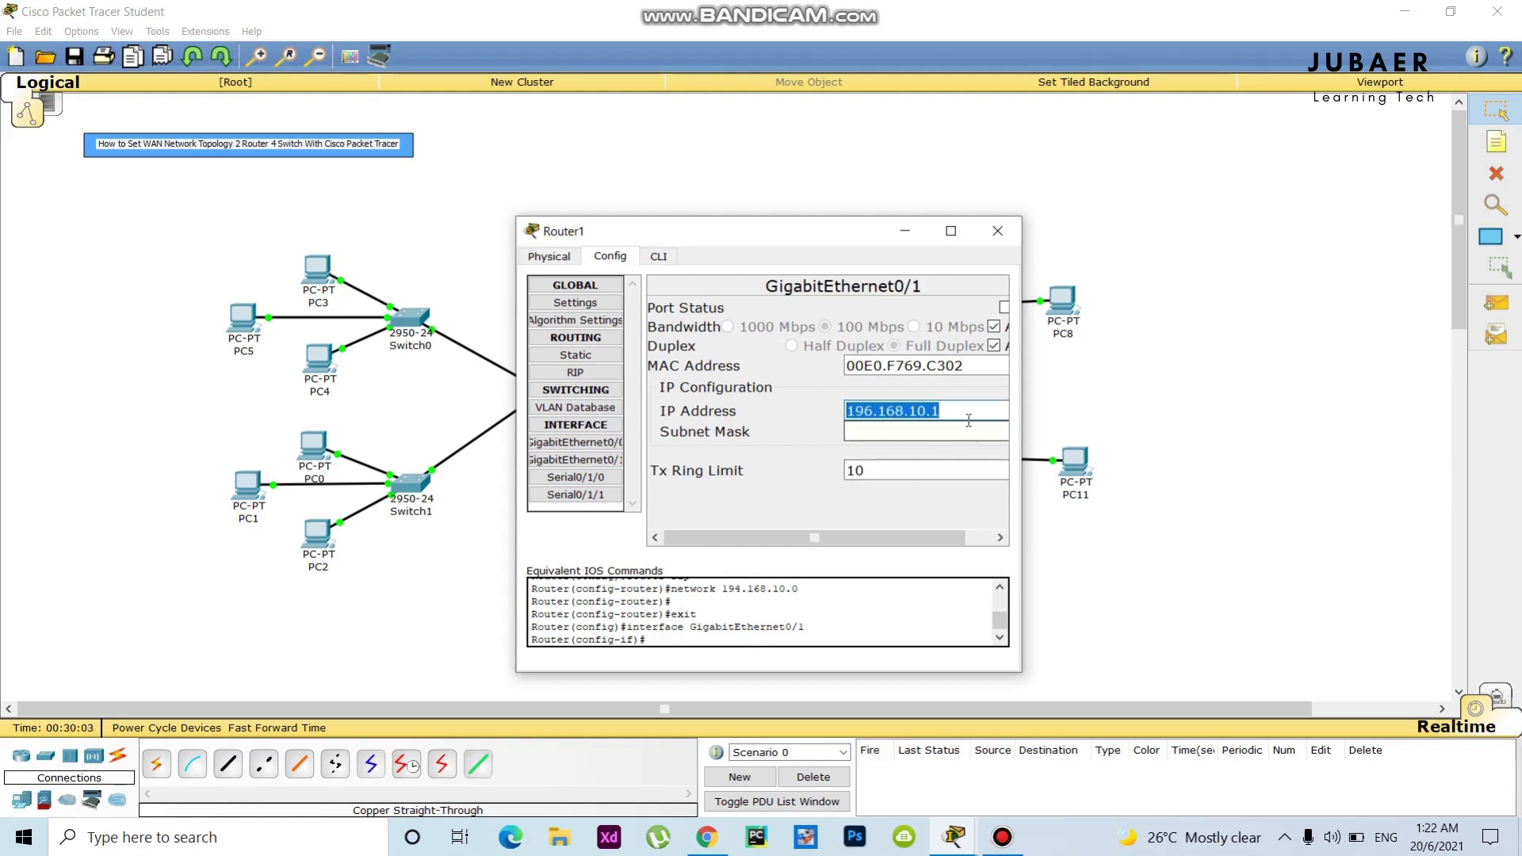
click(939, 428)
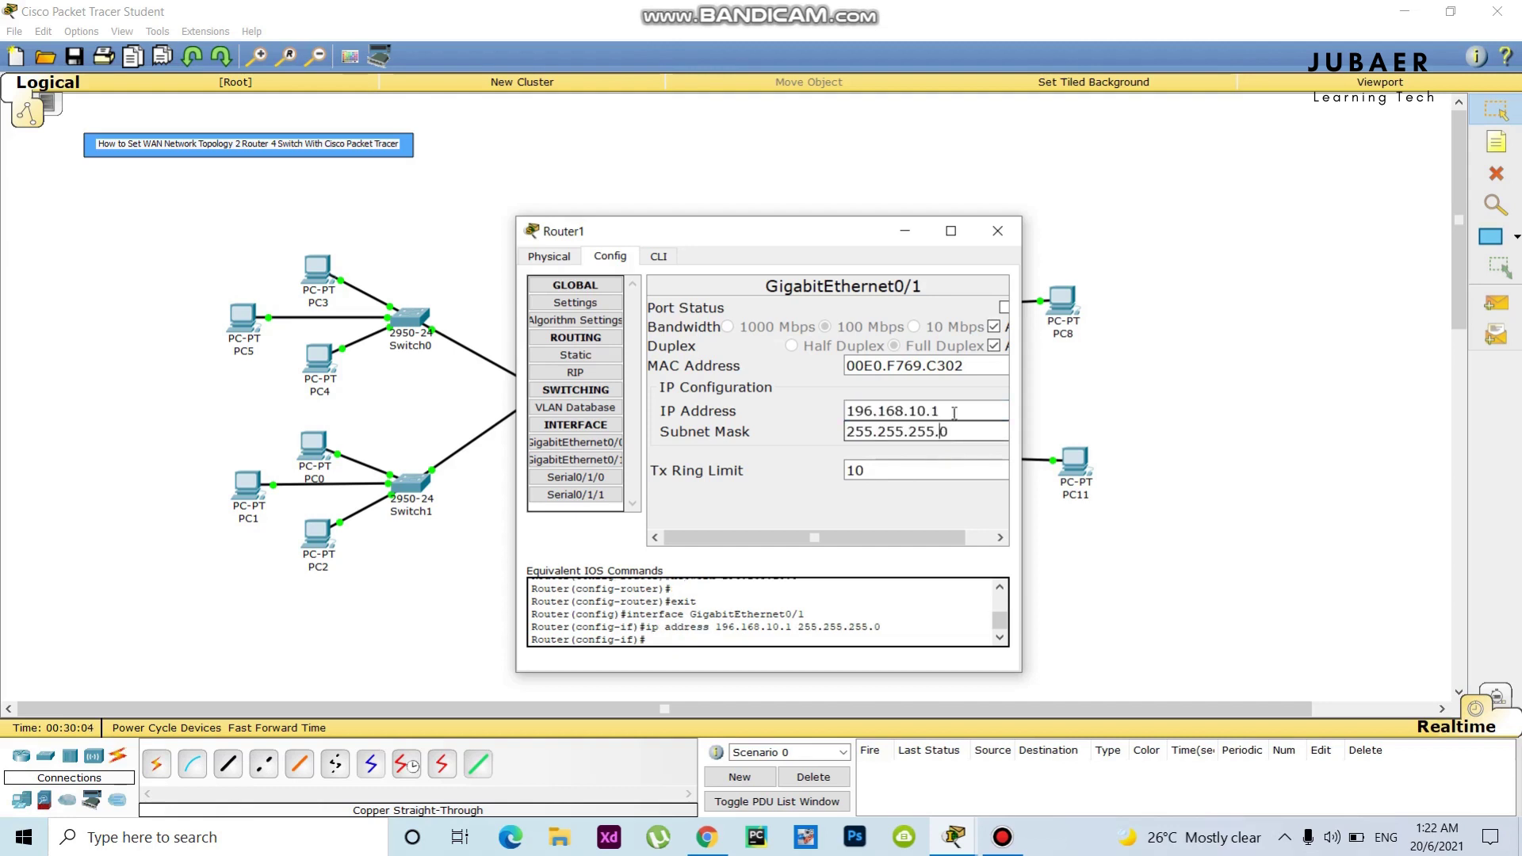
click(1005, 306)
Step: Add network 196.168.10.0 to Router1's RIP routing
click(576, 372)
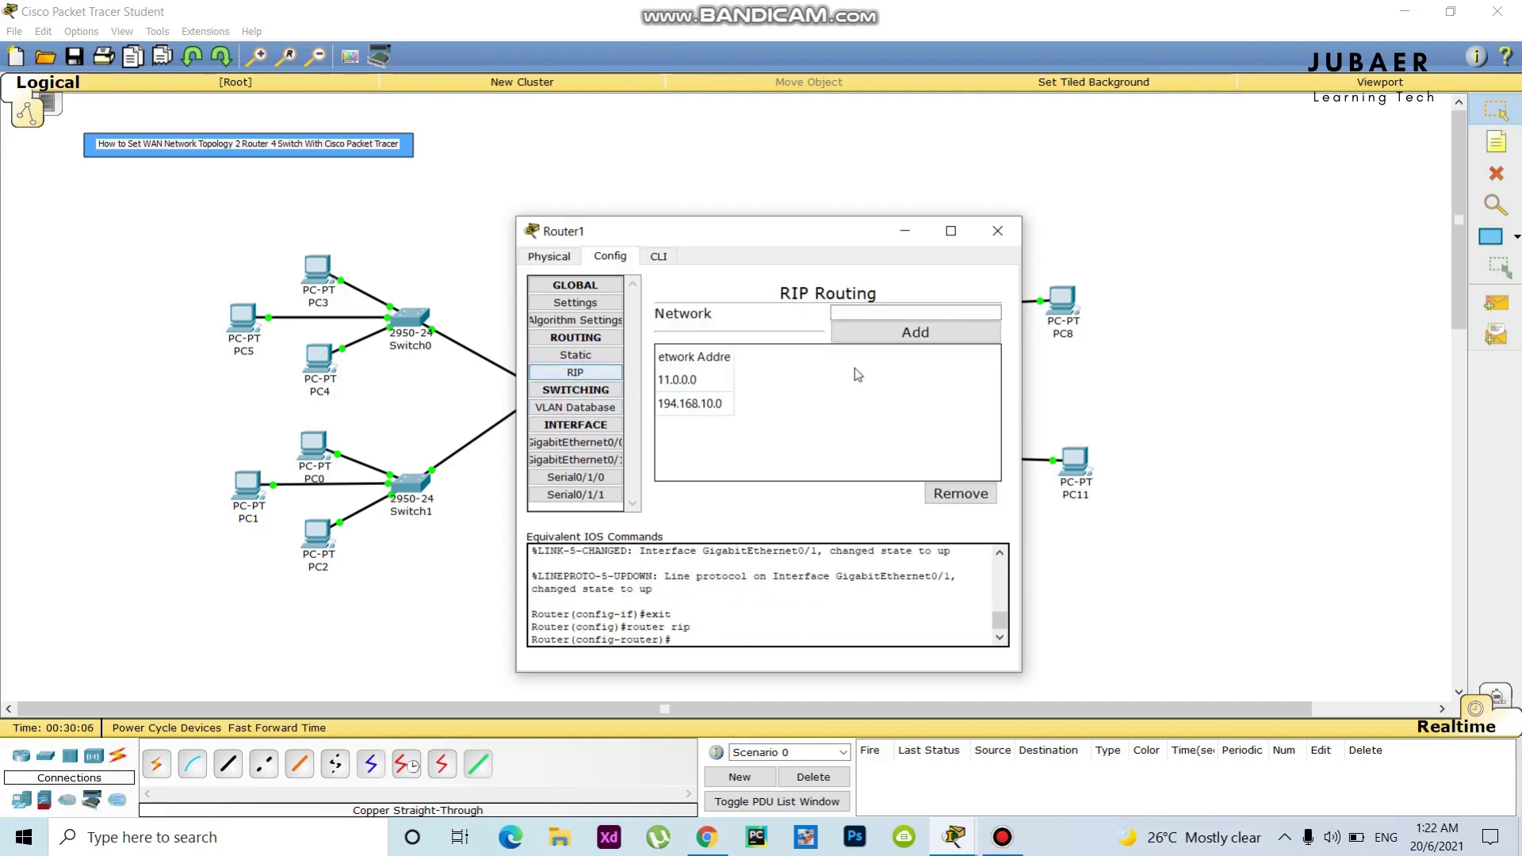
click(871, 315)
text(196.168.10.0)
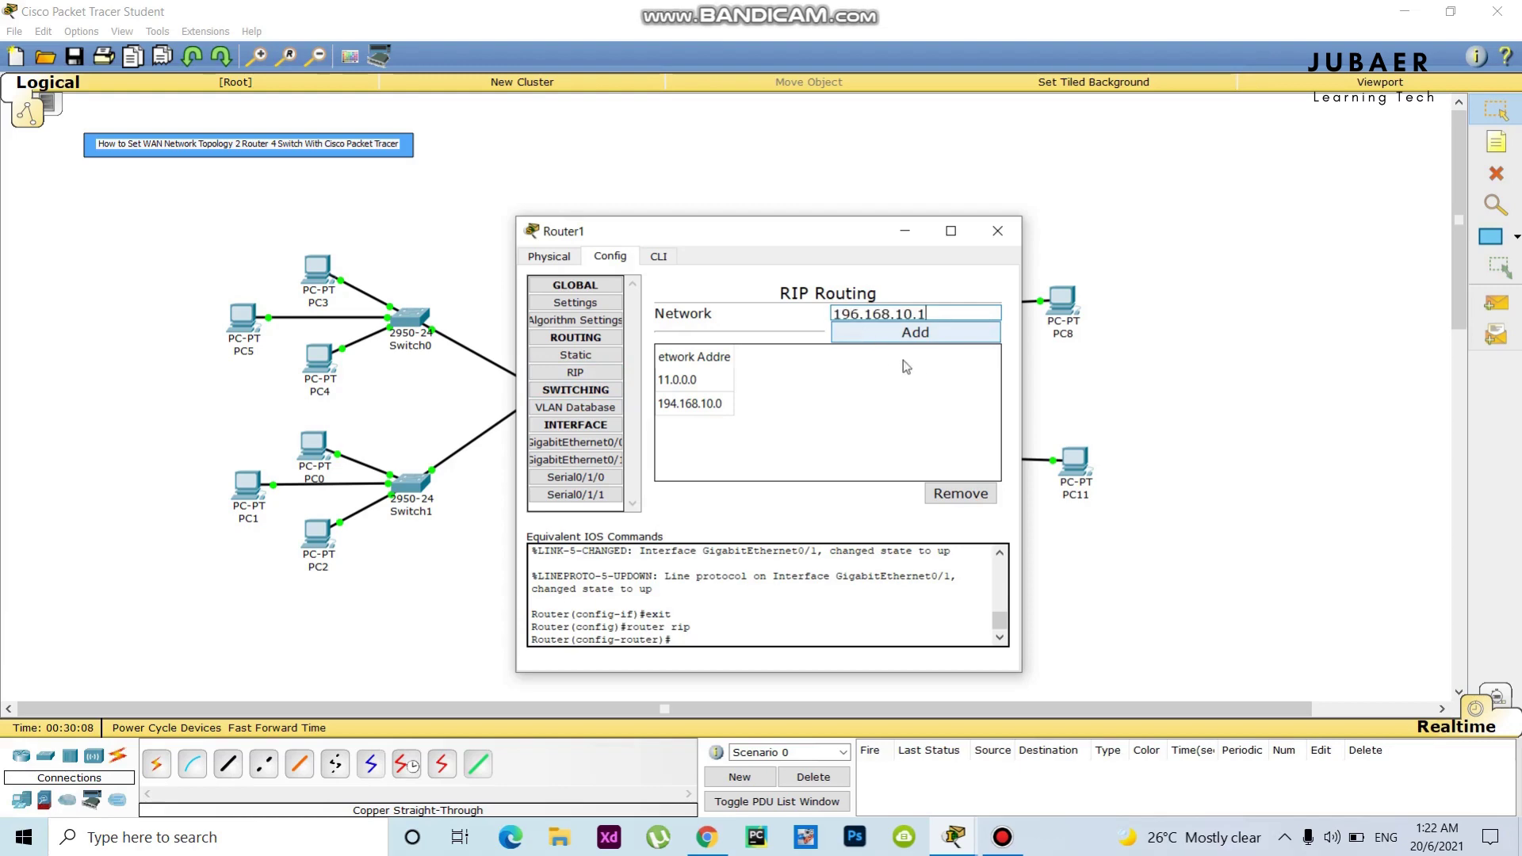
click(922, 333)
click(997, 231)
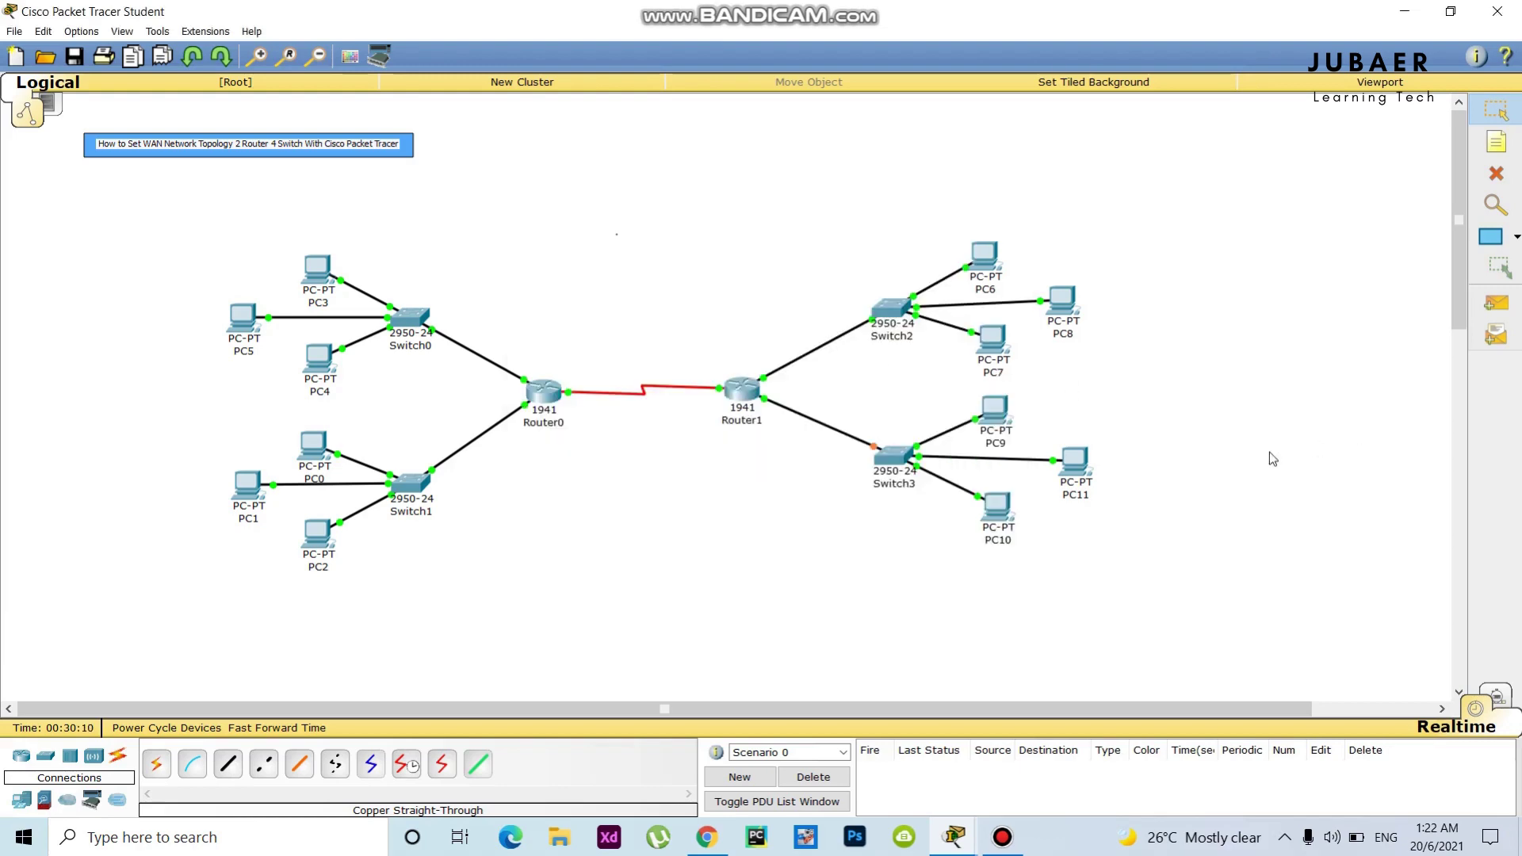
Step: Give PC9 a 196.168.10.x address, mask 255.255.255.0 and gateway 196.168.10.1
click(996, 411)
click(671, 254)
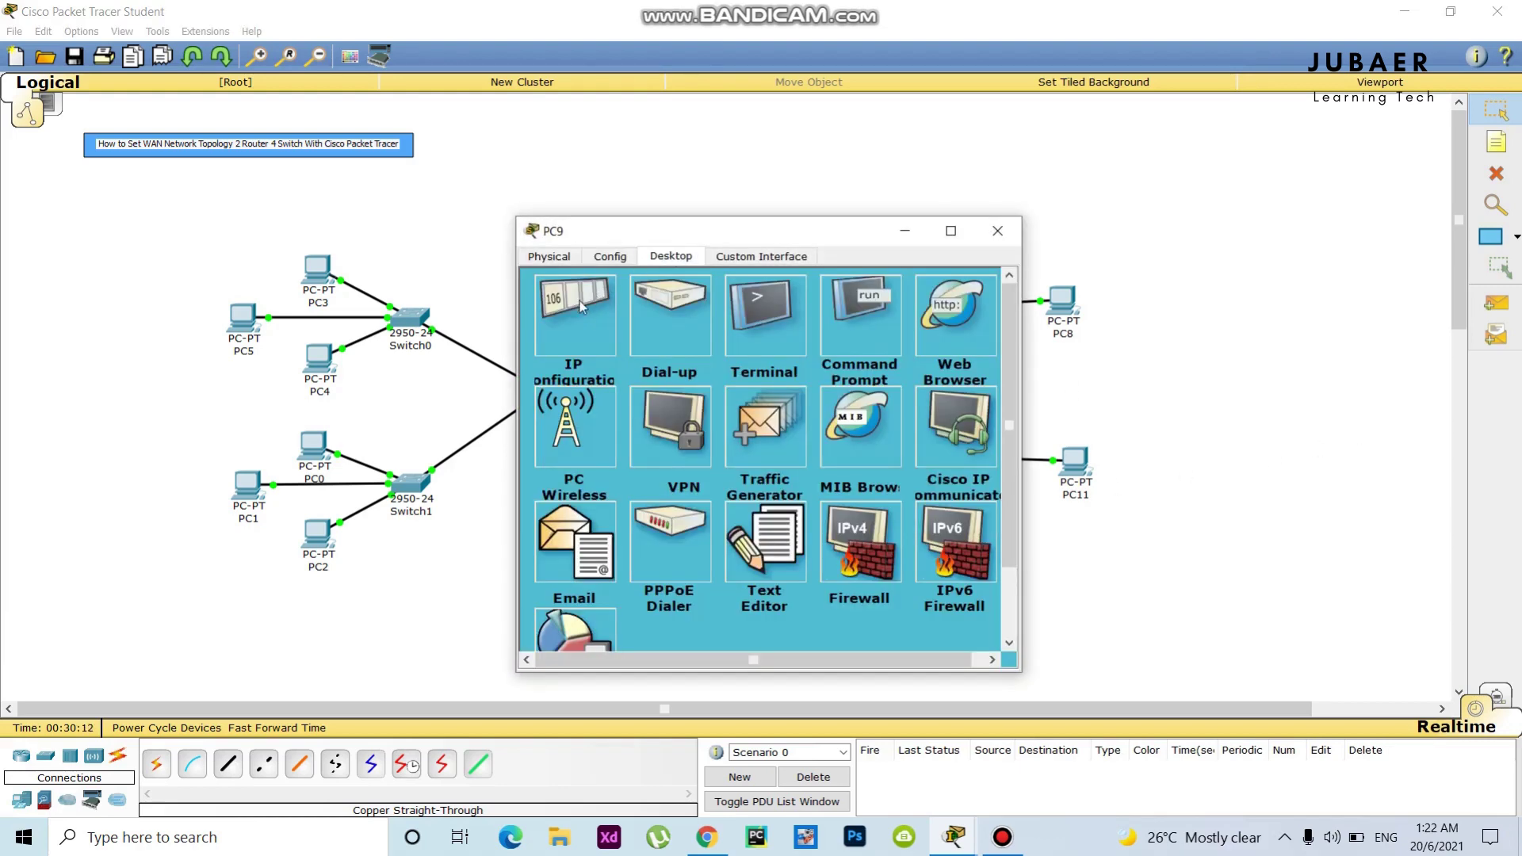
click(581, 306)
click(731, 349)
text(196.168.10.1)
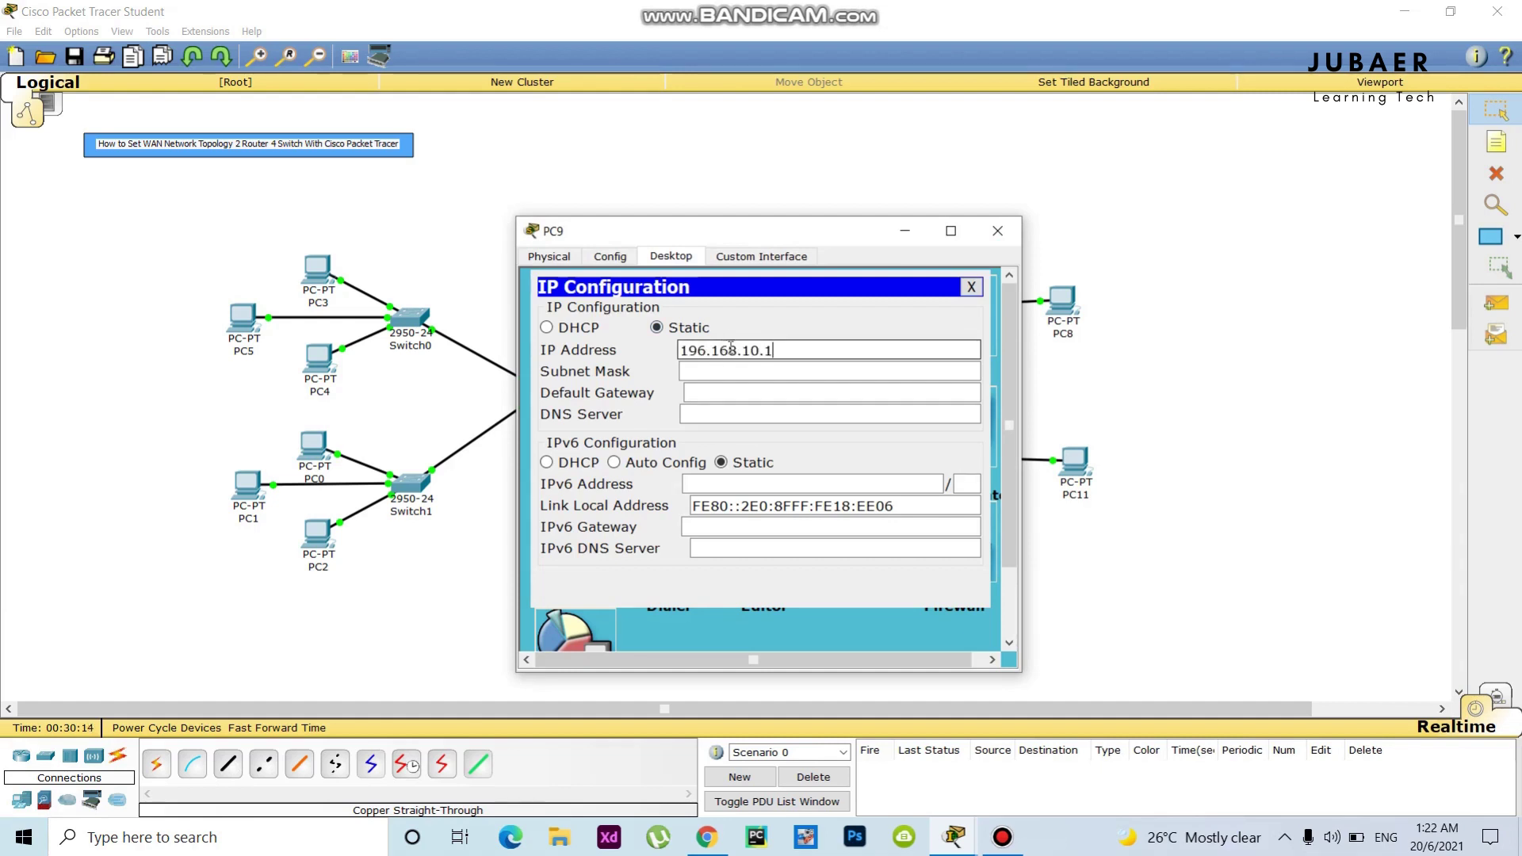
key(BackSpace)
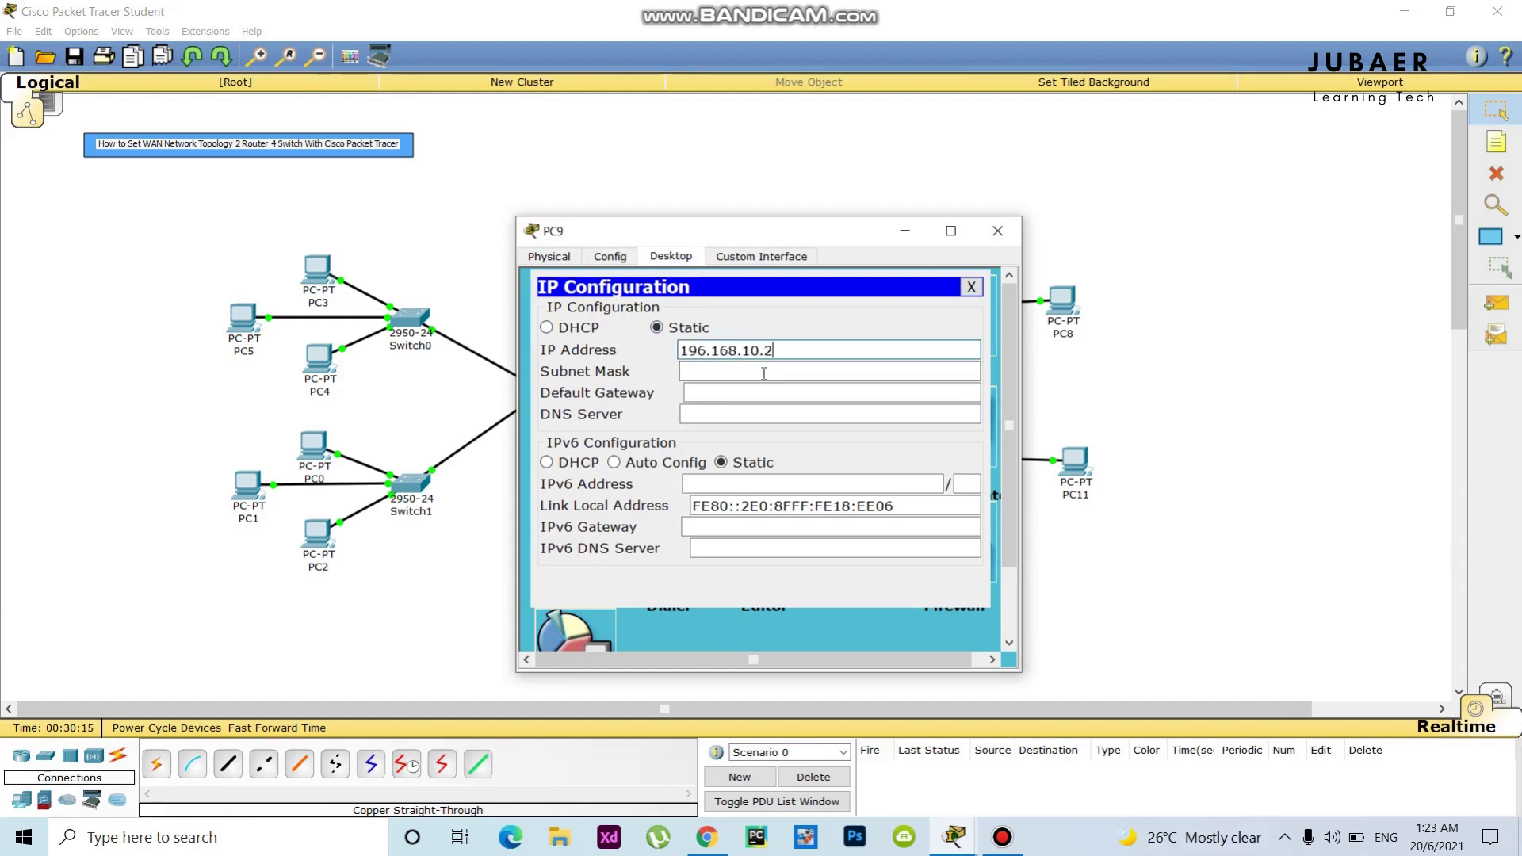
click(764, 373)
click(716, 394)
text(196.168.10.1)
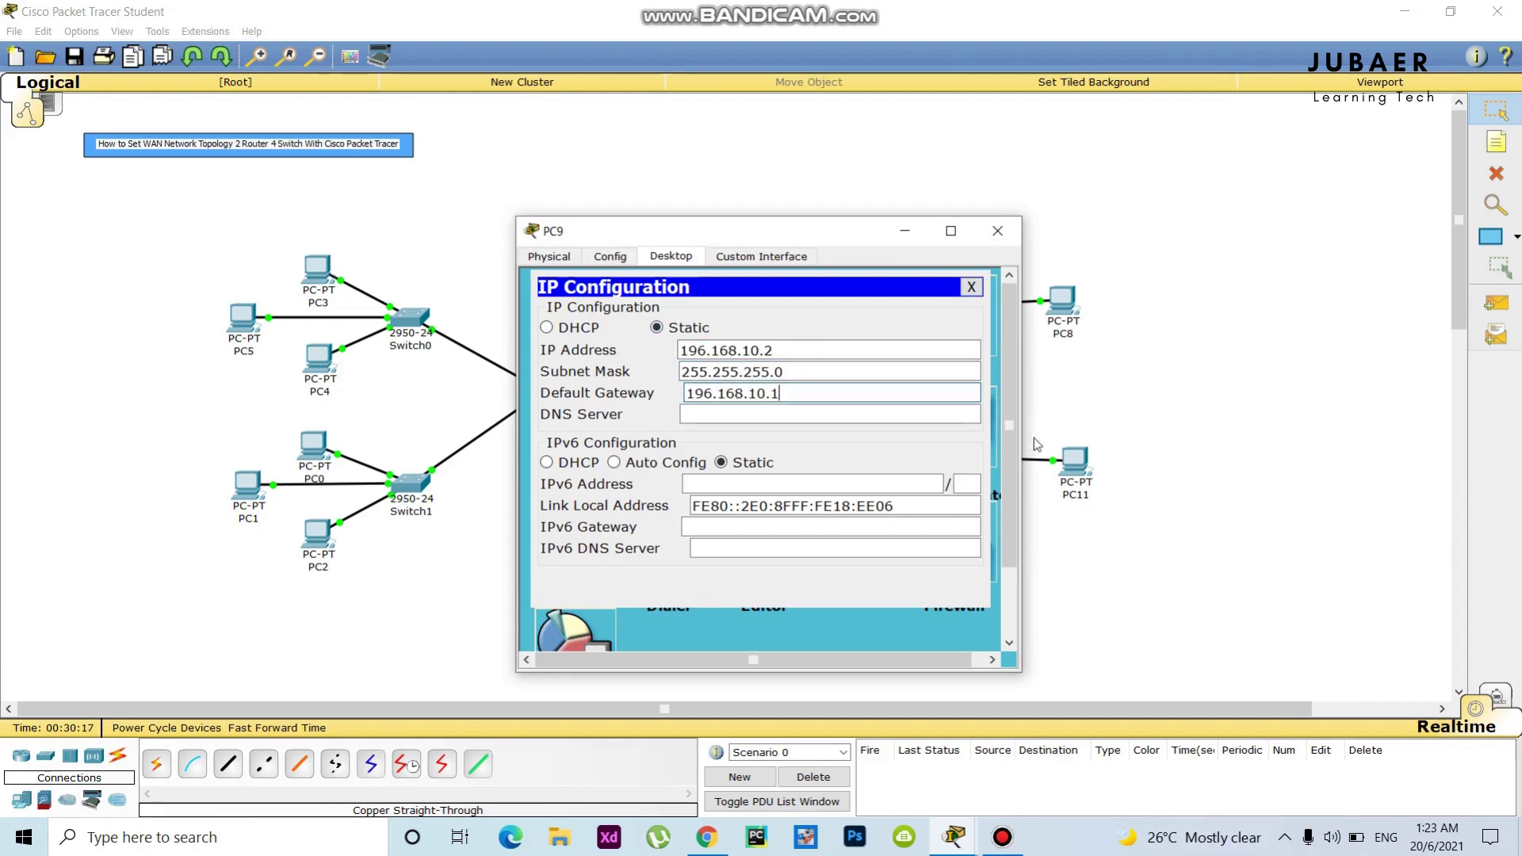
key(alt+F4)
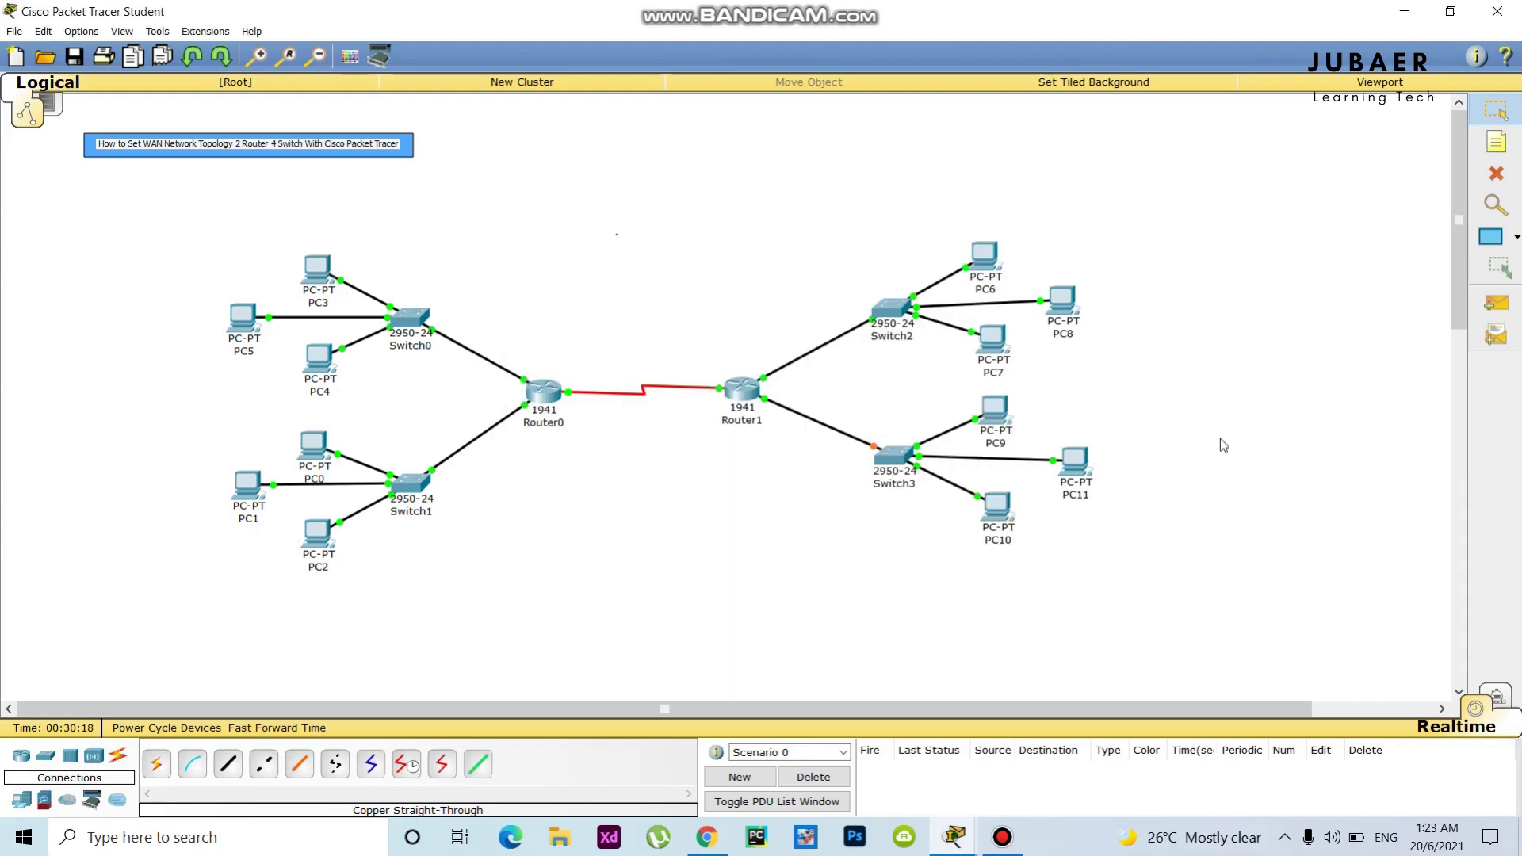
Step: Give PC11 address 196.168.10.3, mask 255.255.255.0 and gateway 196.168.10.1
click(1072, 463)
click(671, 256)
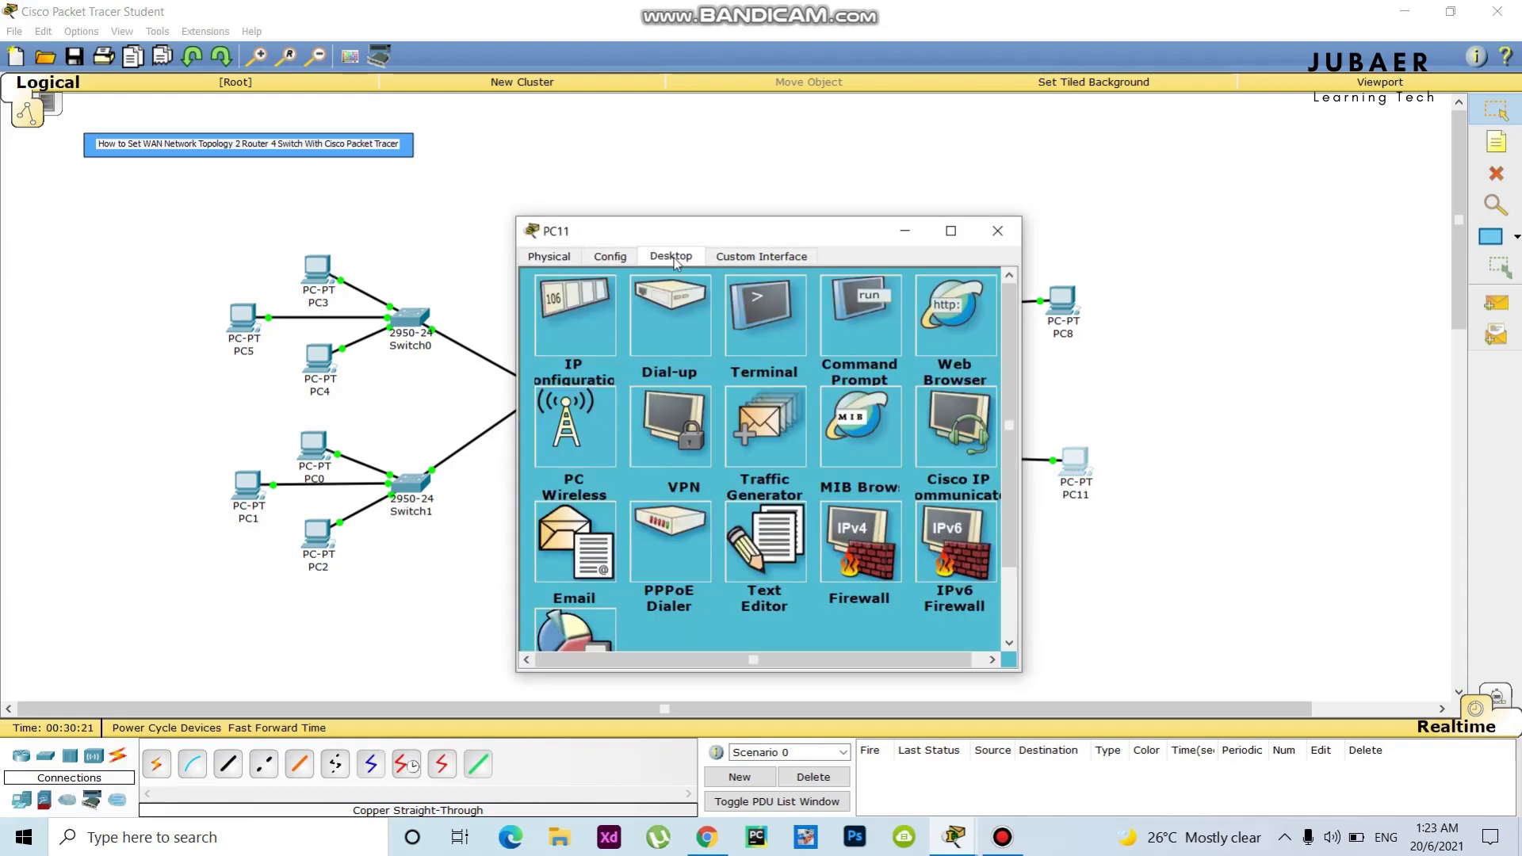
click(586, 328)
click(745, 349)
text(196.168.10.2)
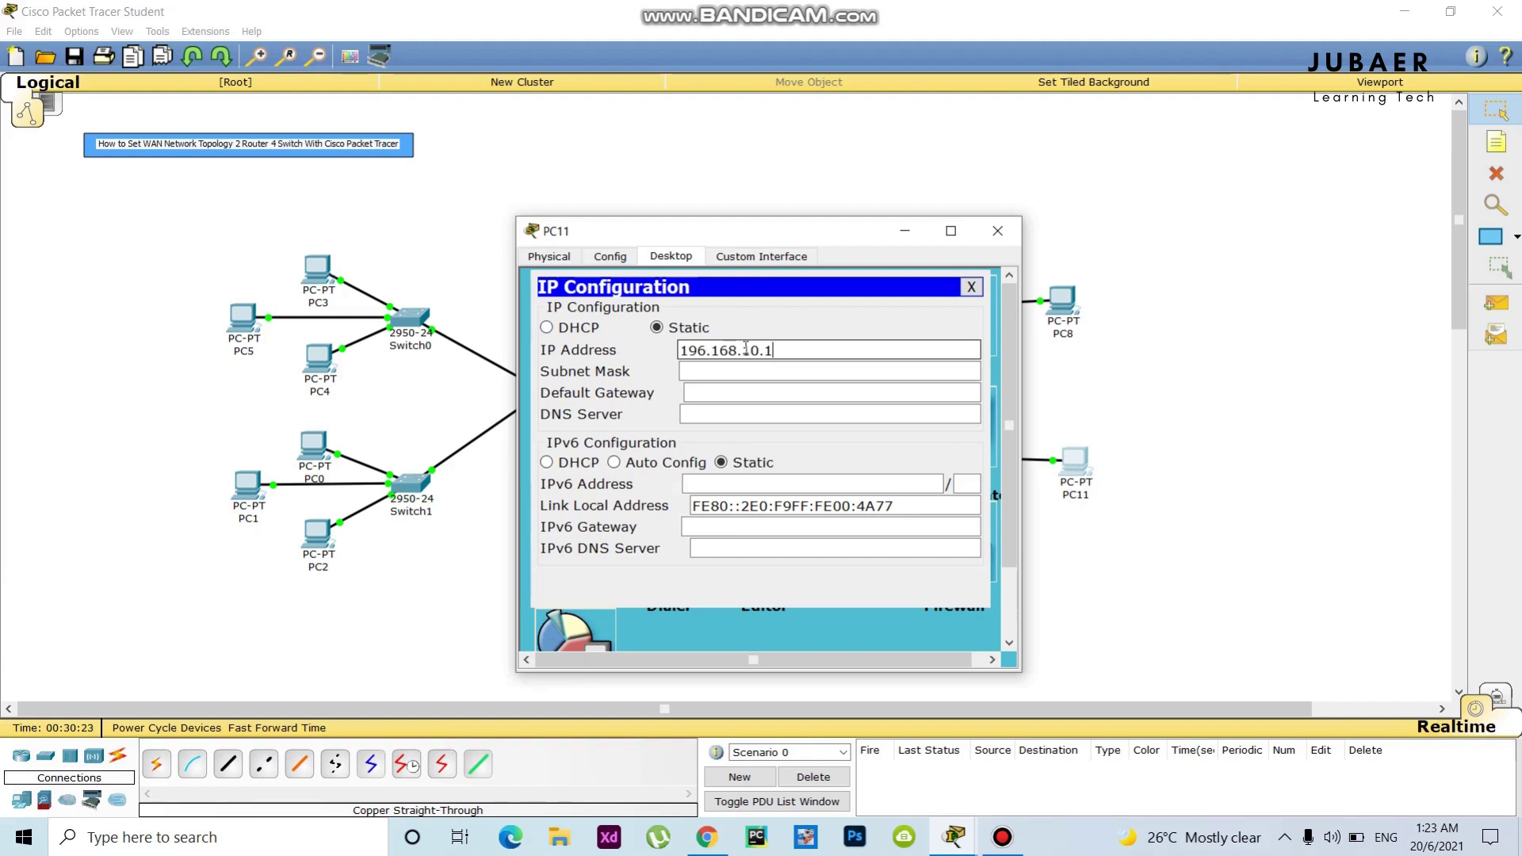
key(BackSpace)
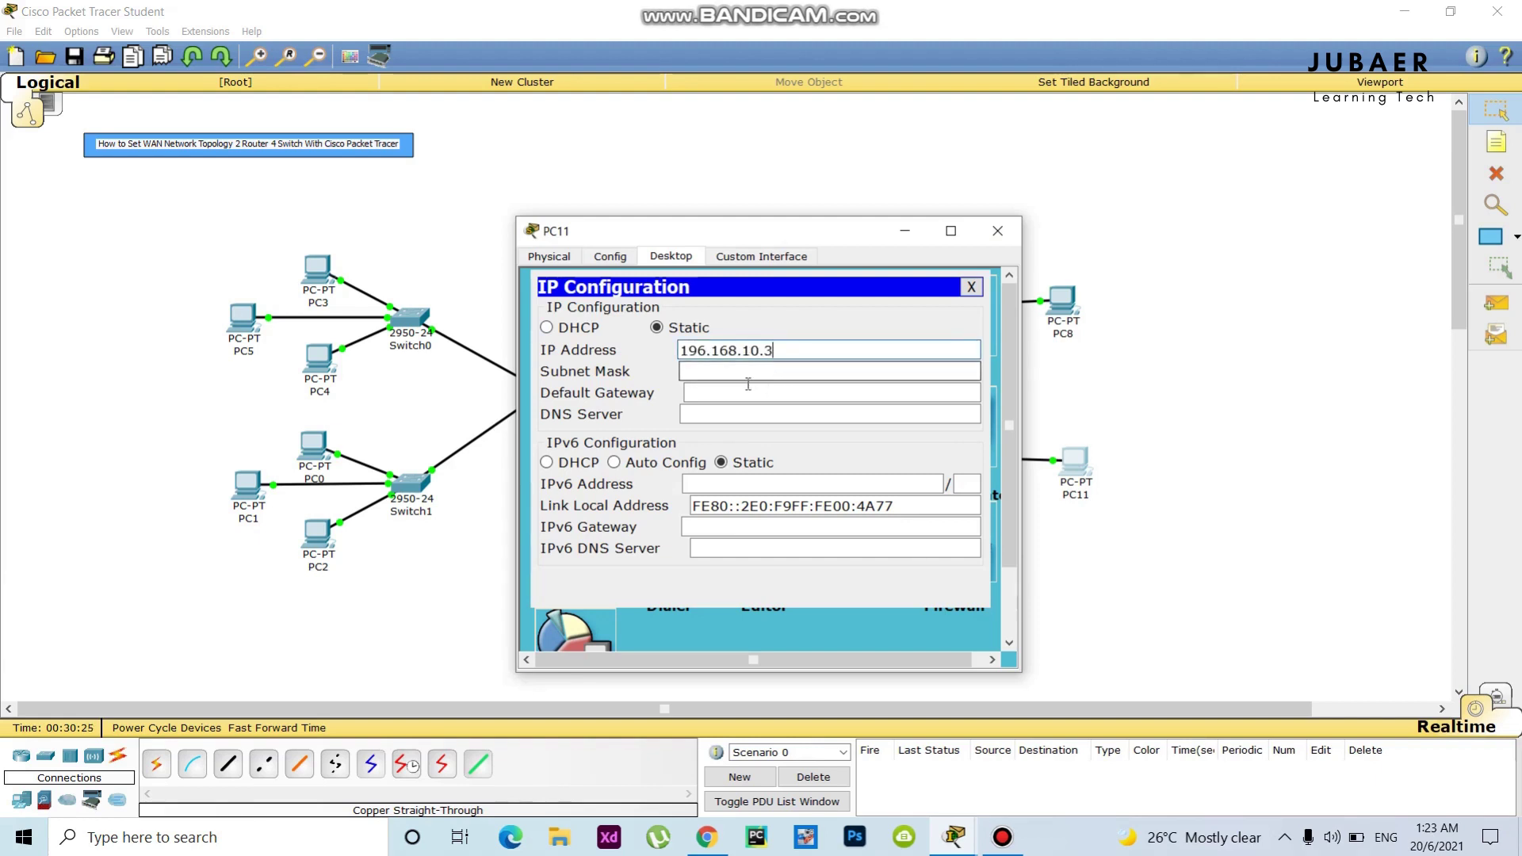
text(3)
click(746, 373)
click(719, 394)
text(196.168.10.1)
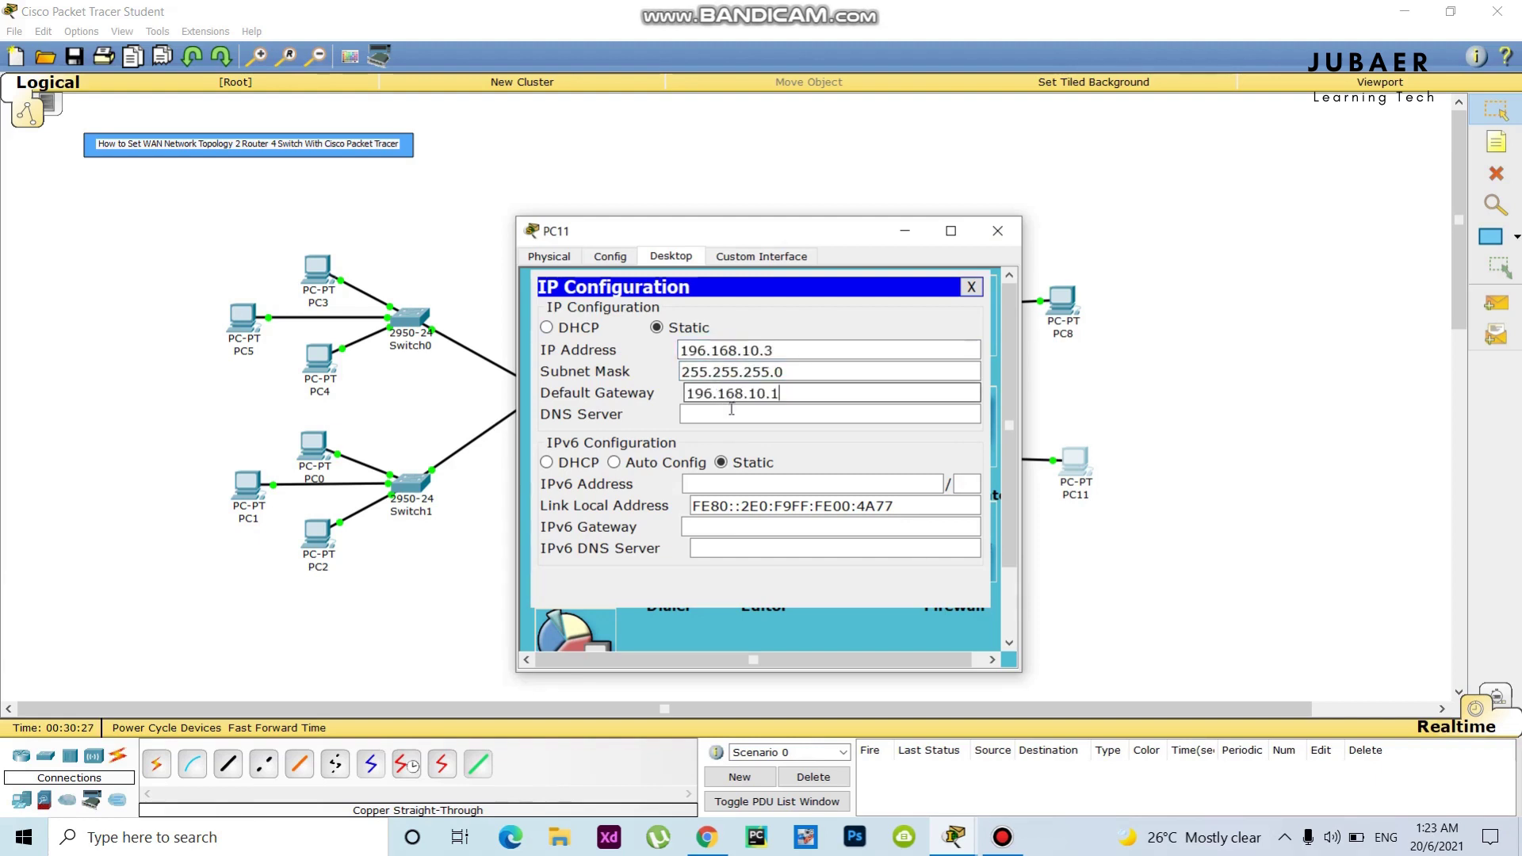
key(alt+F4)
Step: Give PC10 address 196.168.10.4, mask 255.255.255.0 and gateway 196.168.10.1
click(992, 508)
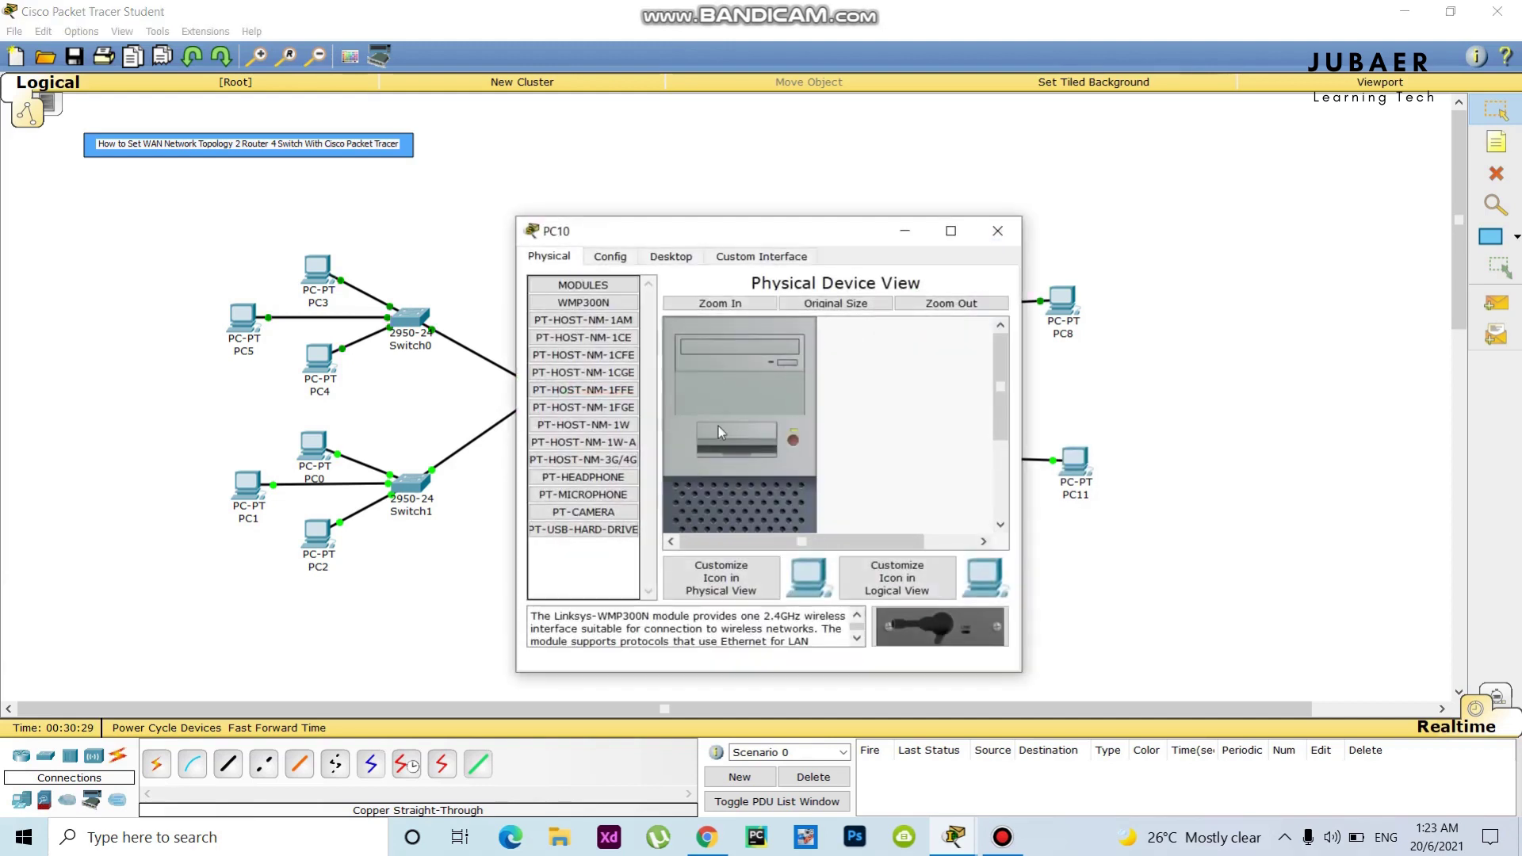
click(670, 256)
click(587, 308)
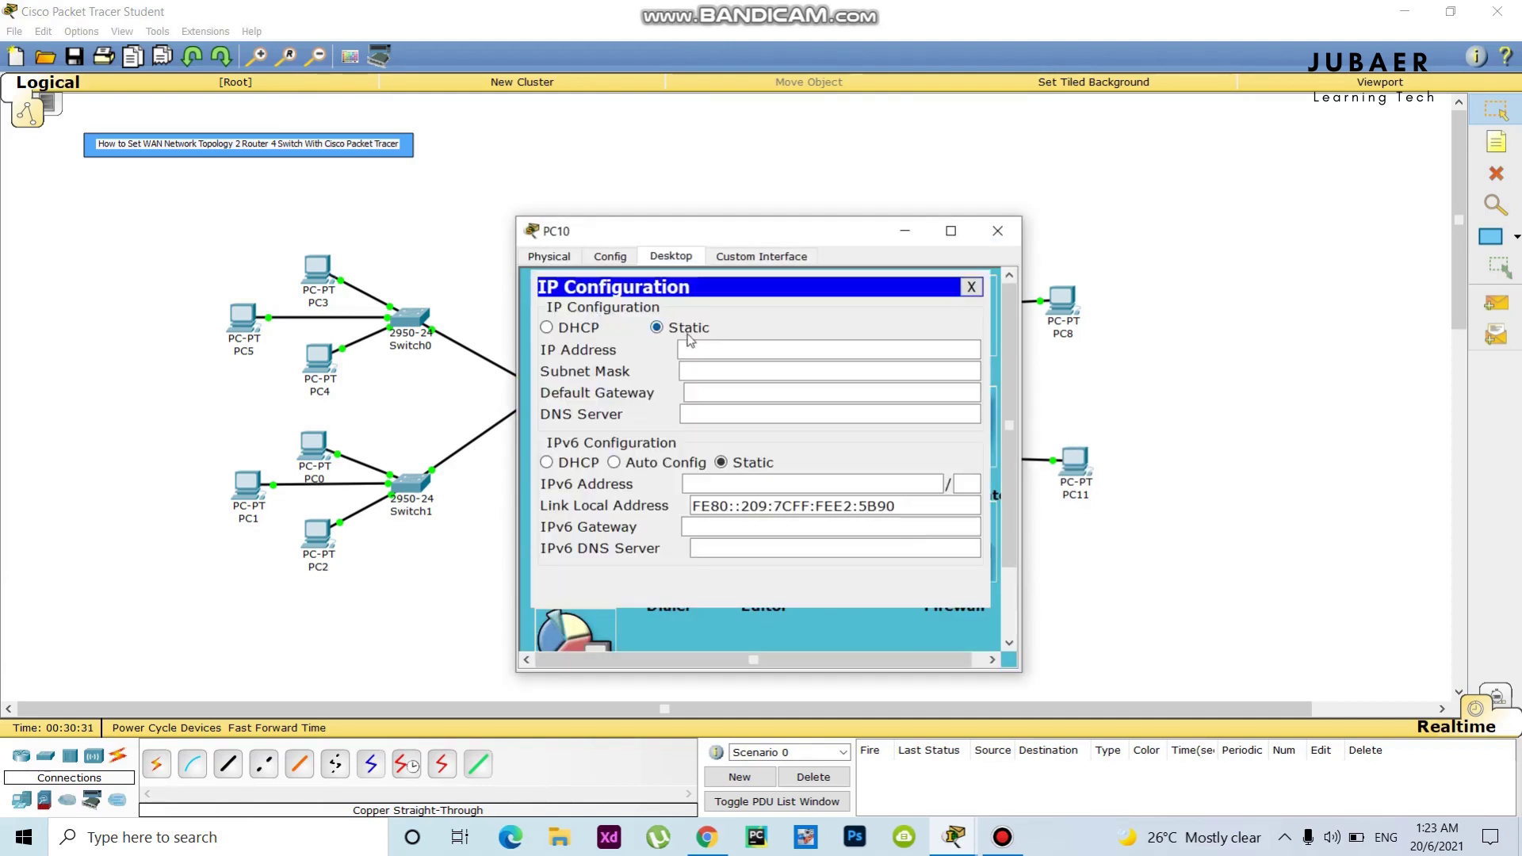
click(686, 350)
text(196.168.10.1)
click(768, 392)
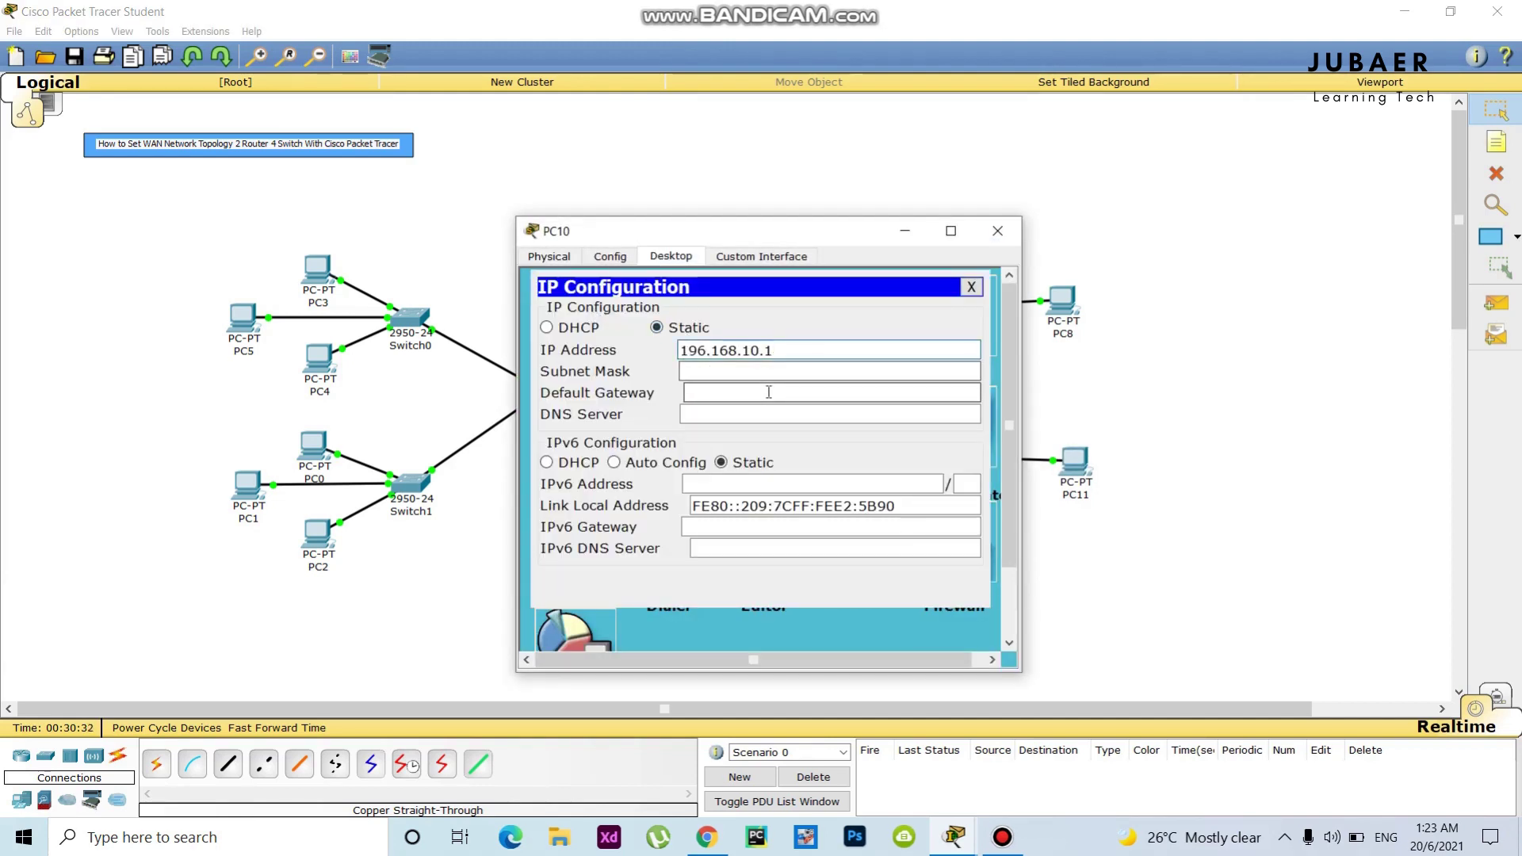
text(4)
click(737, 373)
click(725, 392)
text(196.168.10.1)
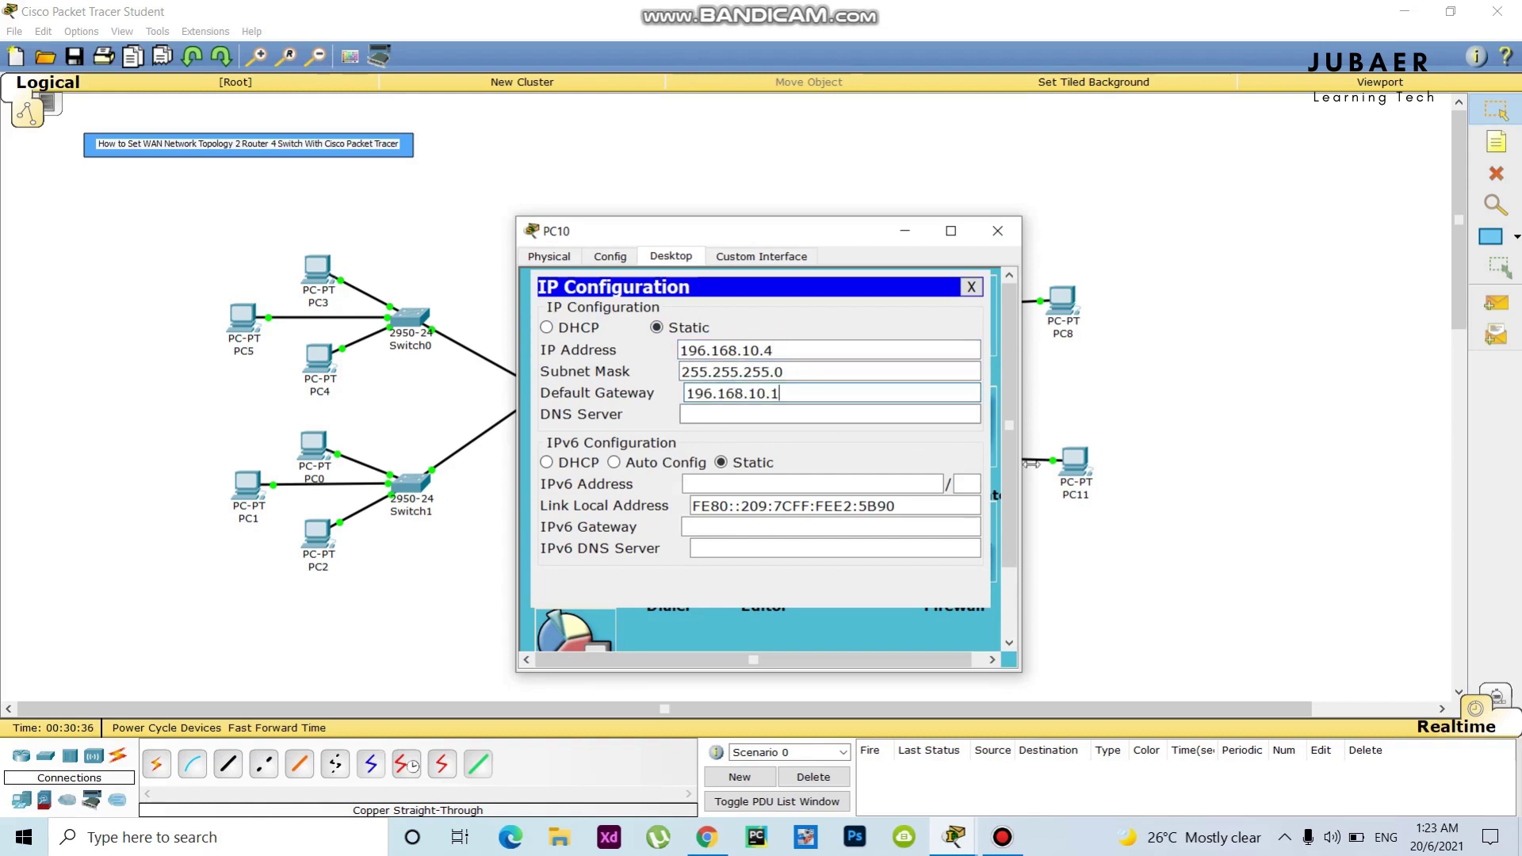
click(997, 231)
click(746, 394)
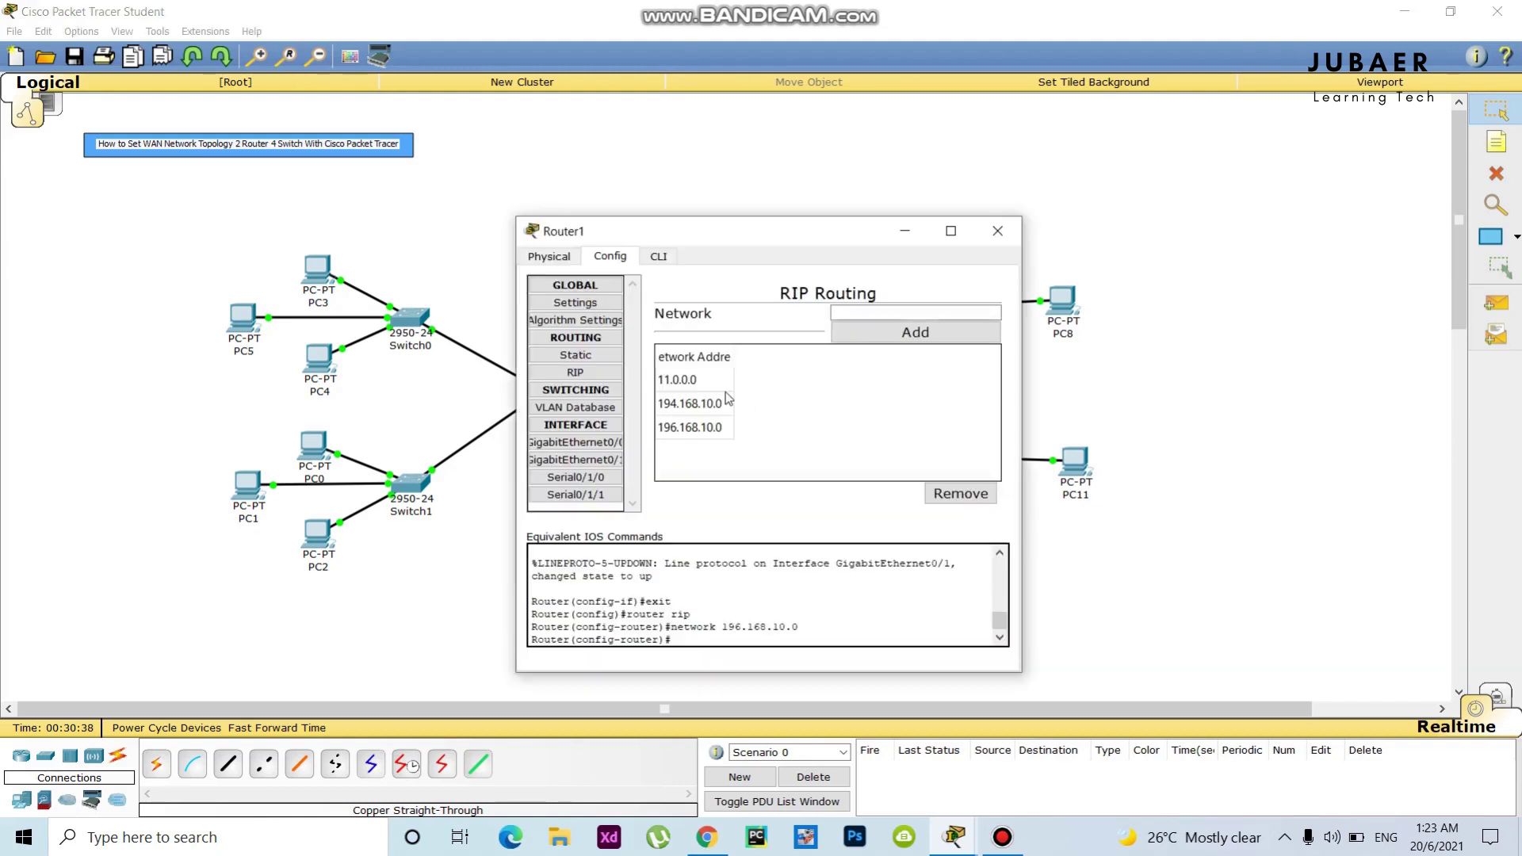
click(576, 372)
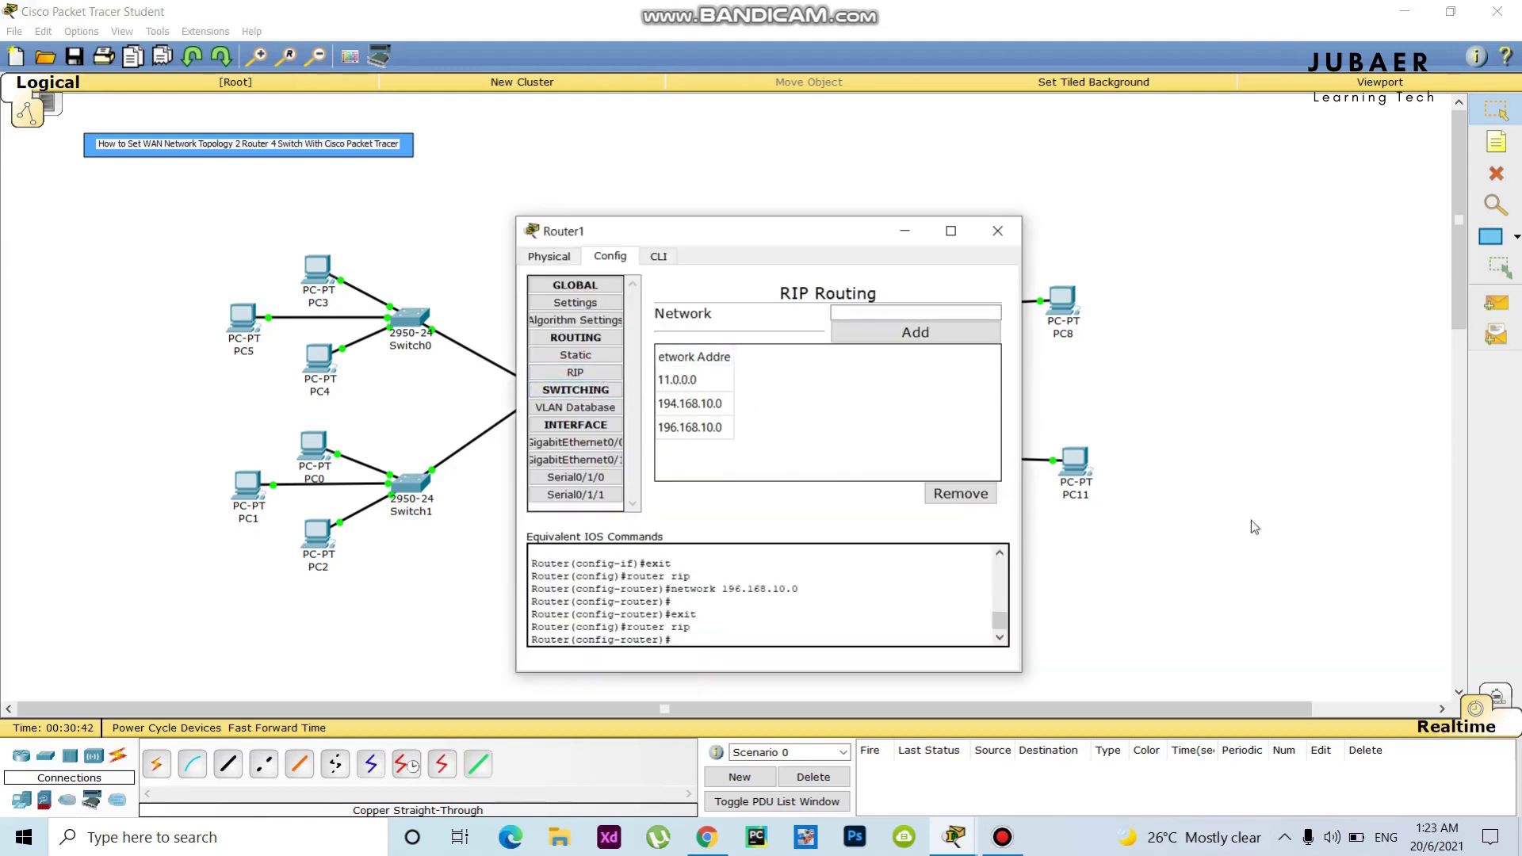
key(alt+F4)
click(560, 407)
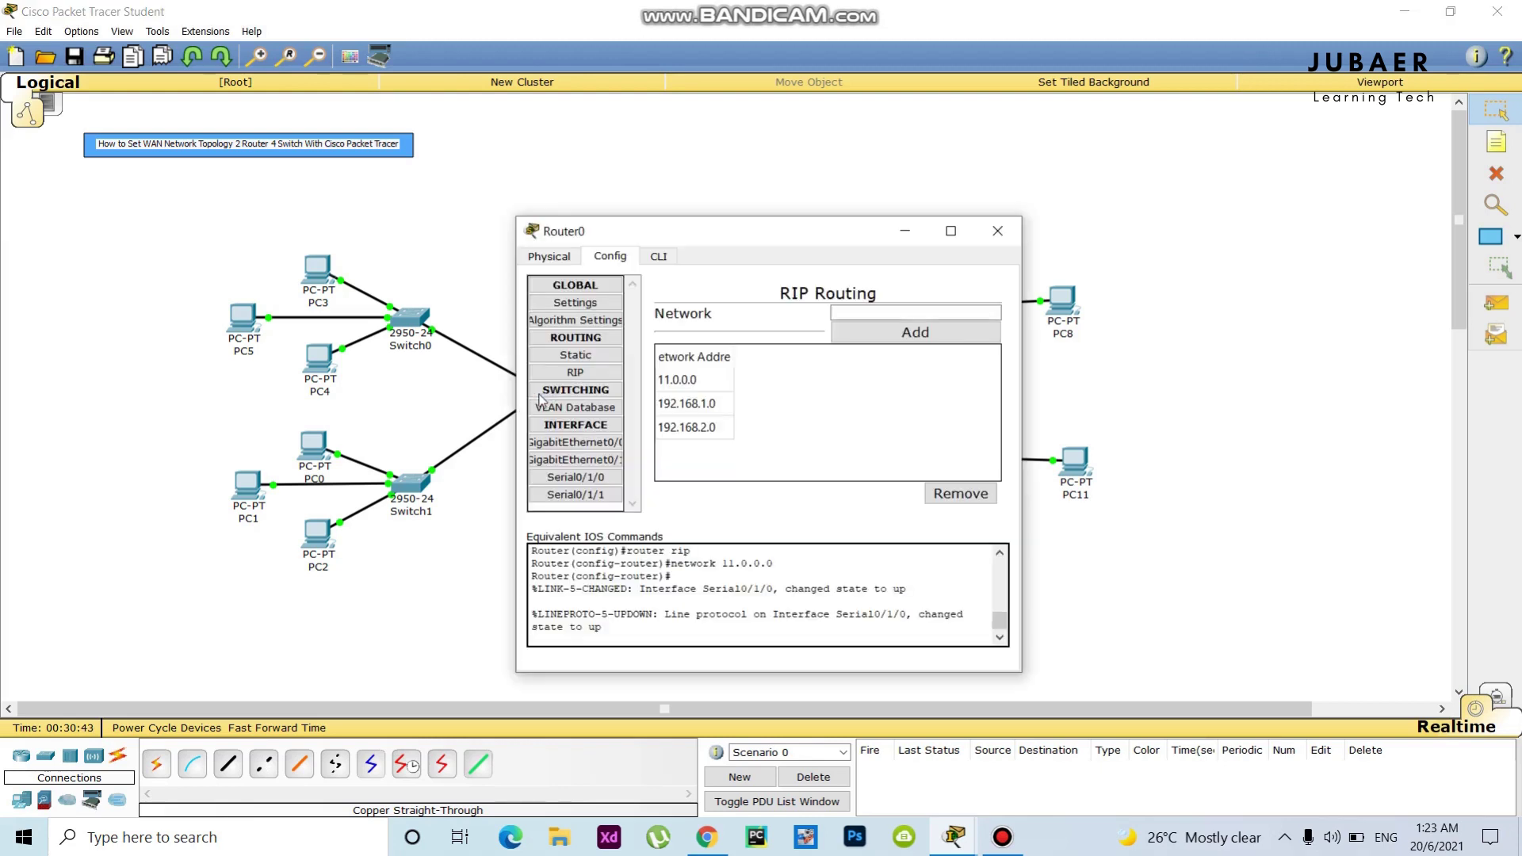
click(576, 372)
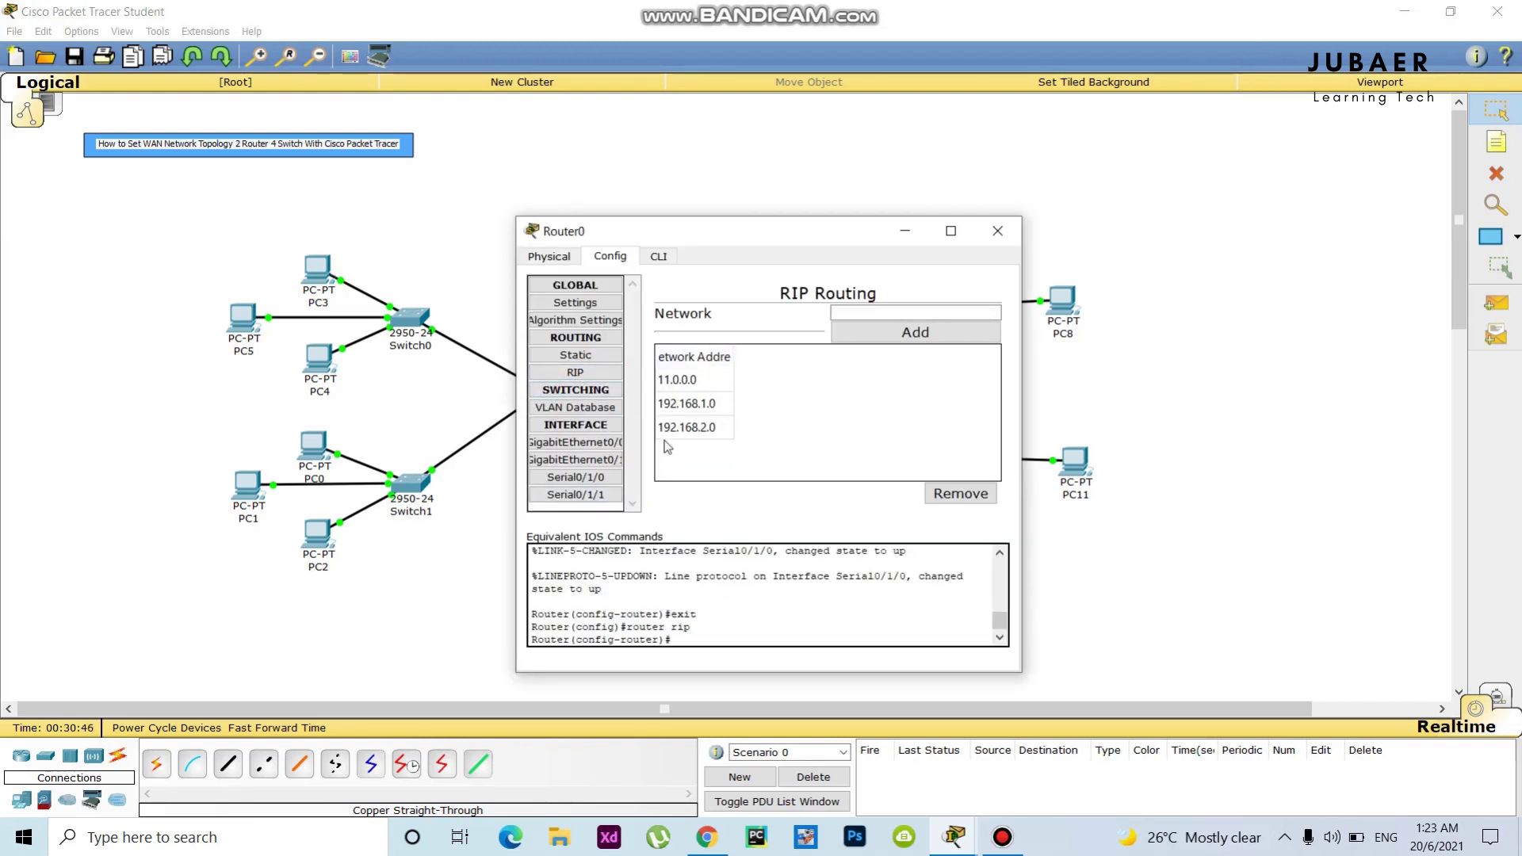
key(alt+F4)
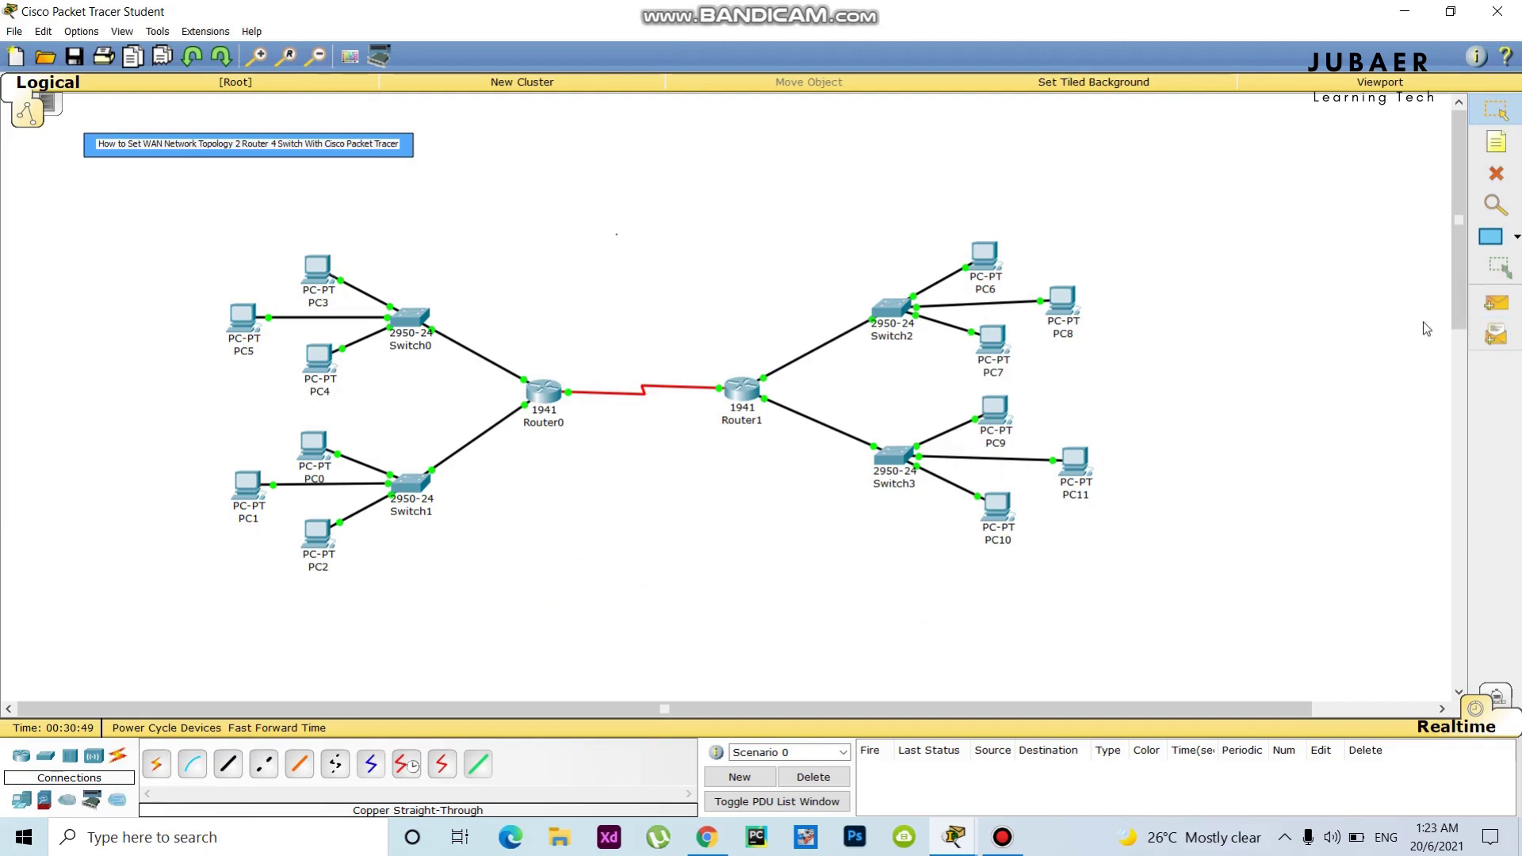
Step: Send two simple PDU pings from PC5 to PC8, then clear the ping list
click(1496, 303)
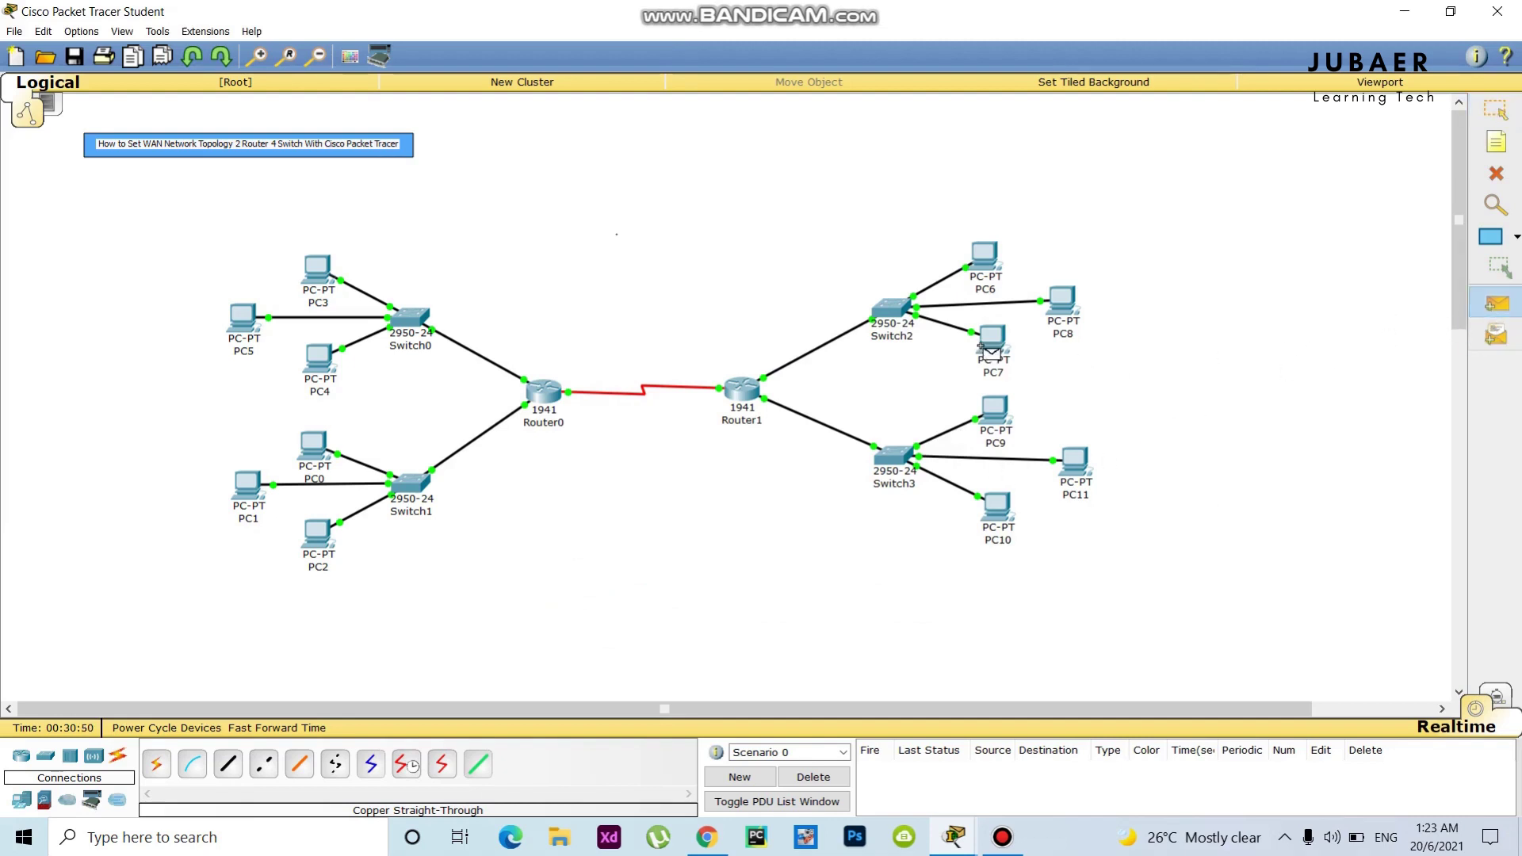
click(228, 308)
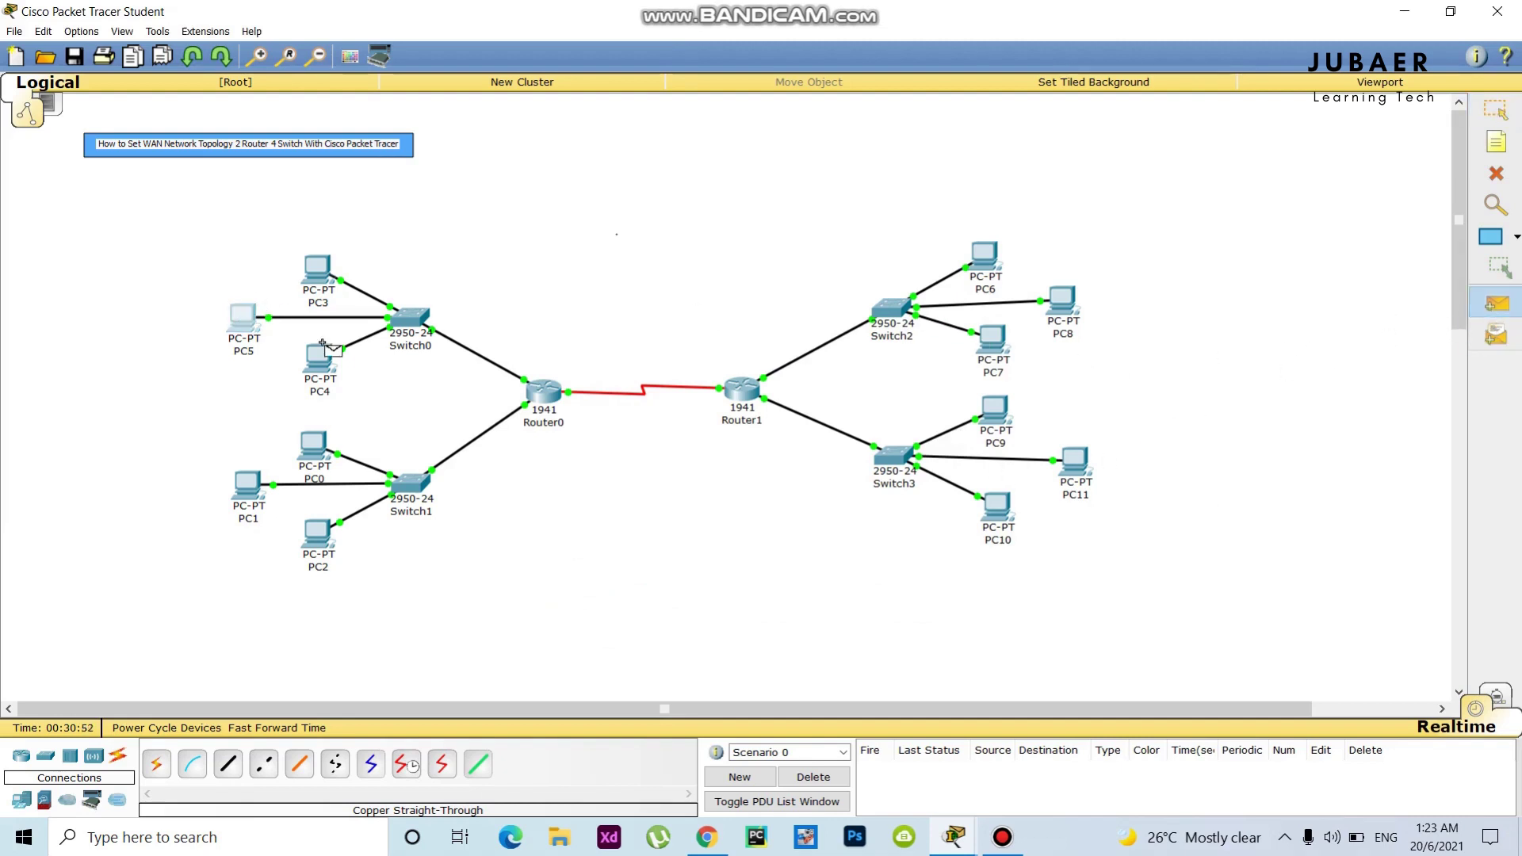
click(1064, 302)
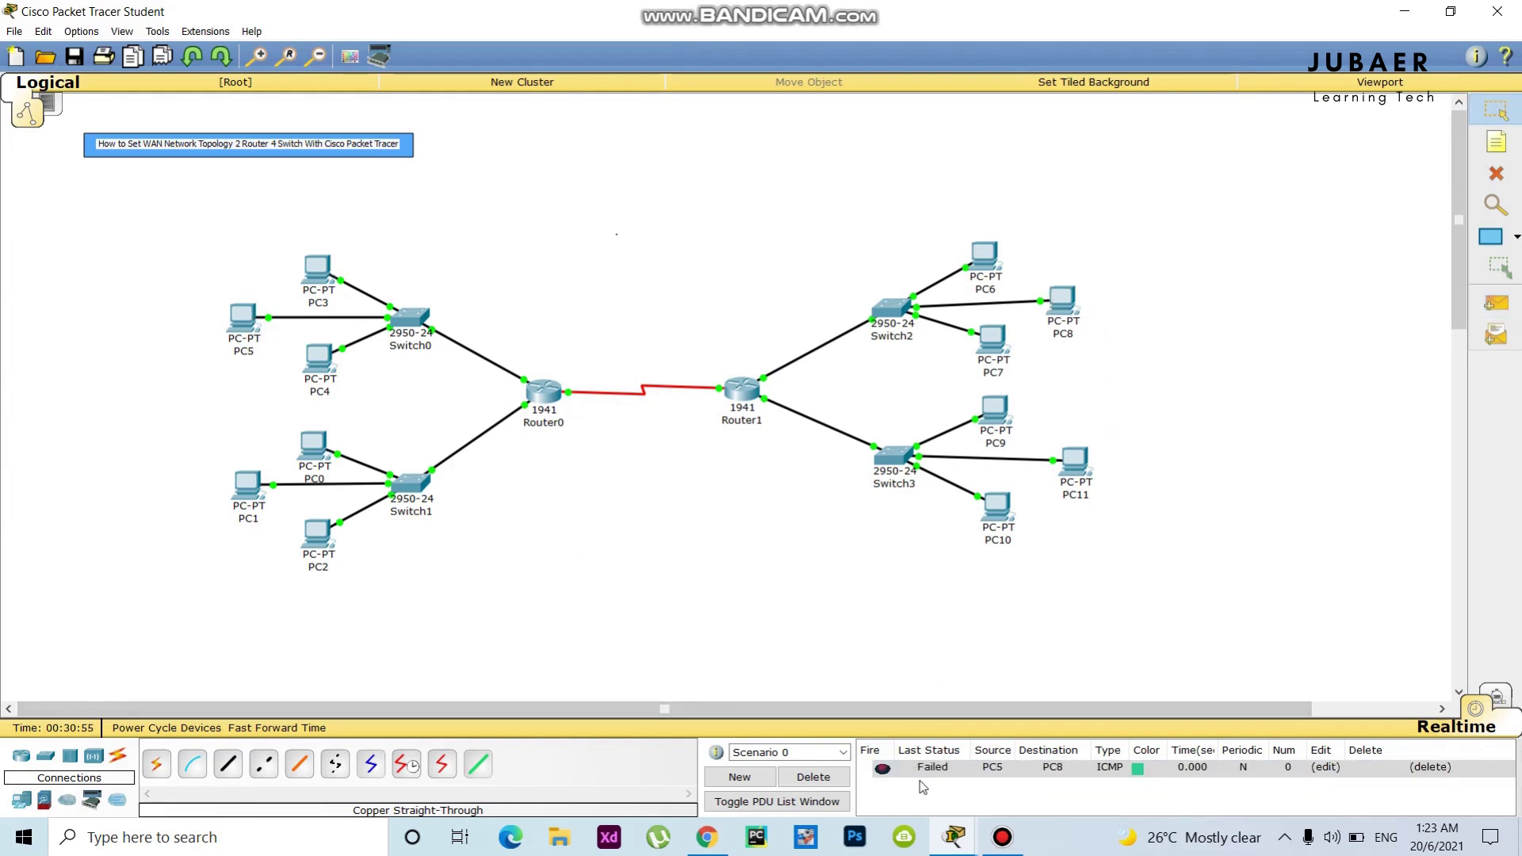
click(1496, 303)
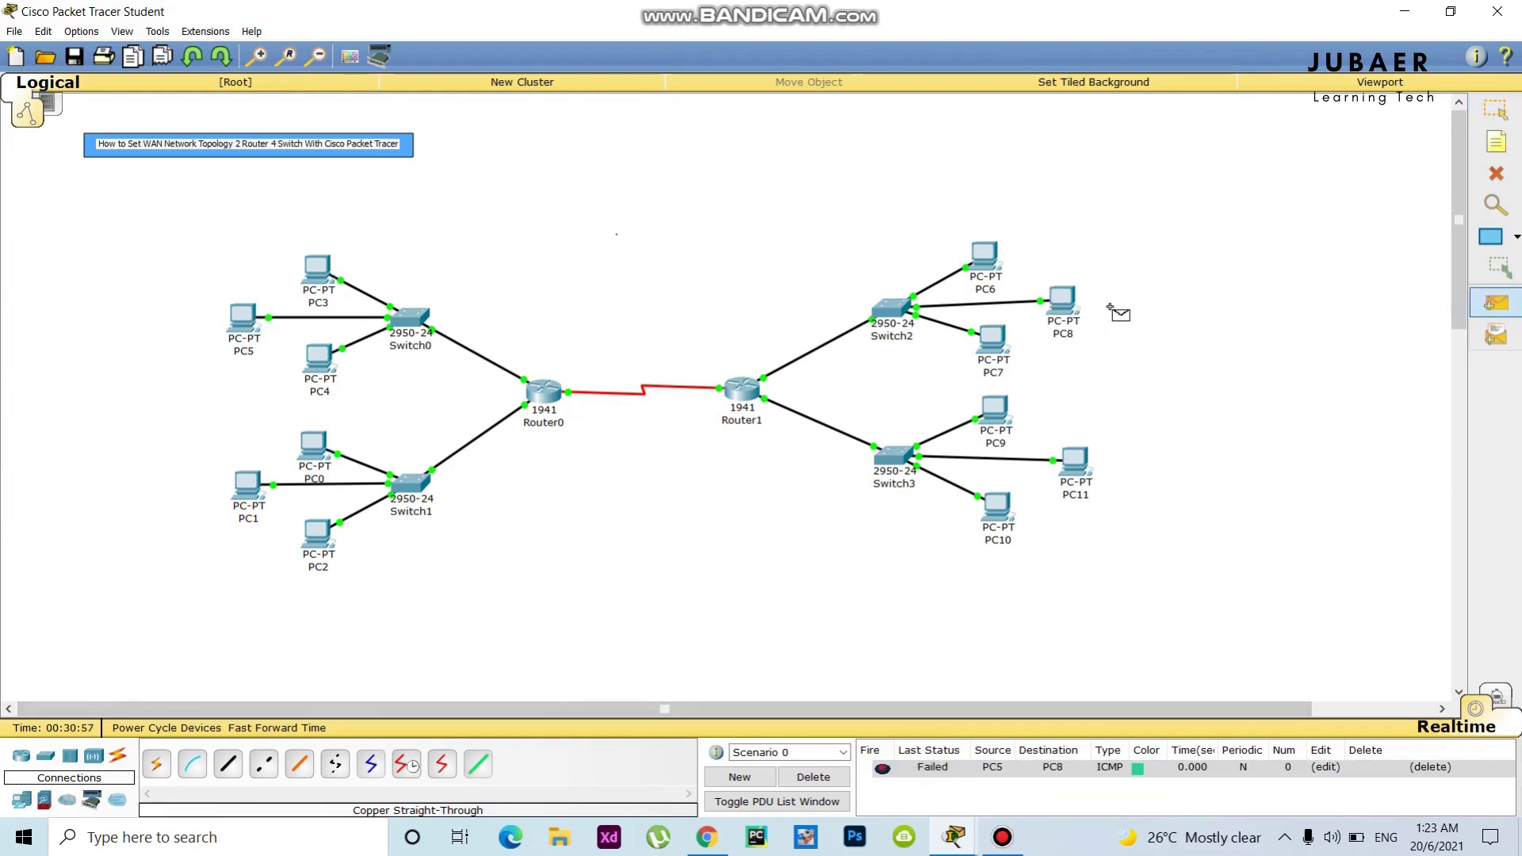
click(246, 321)
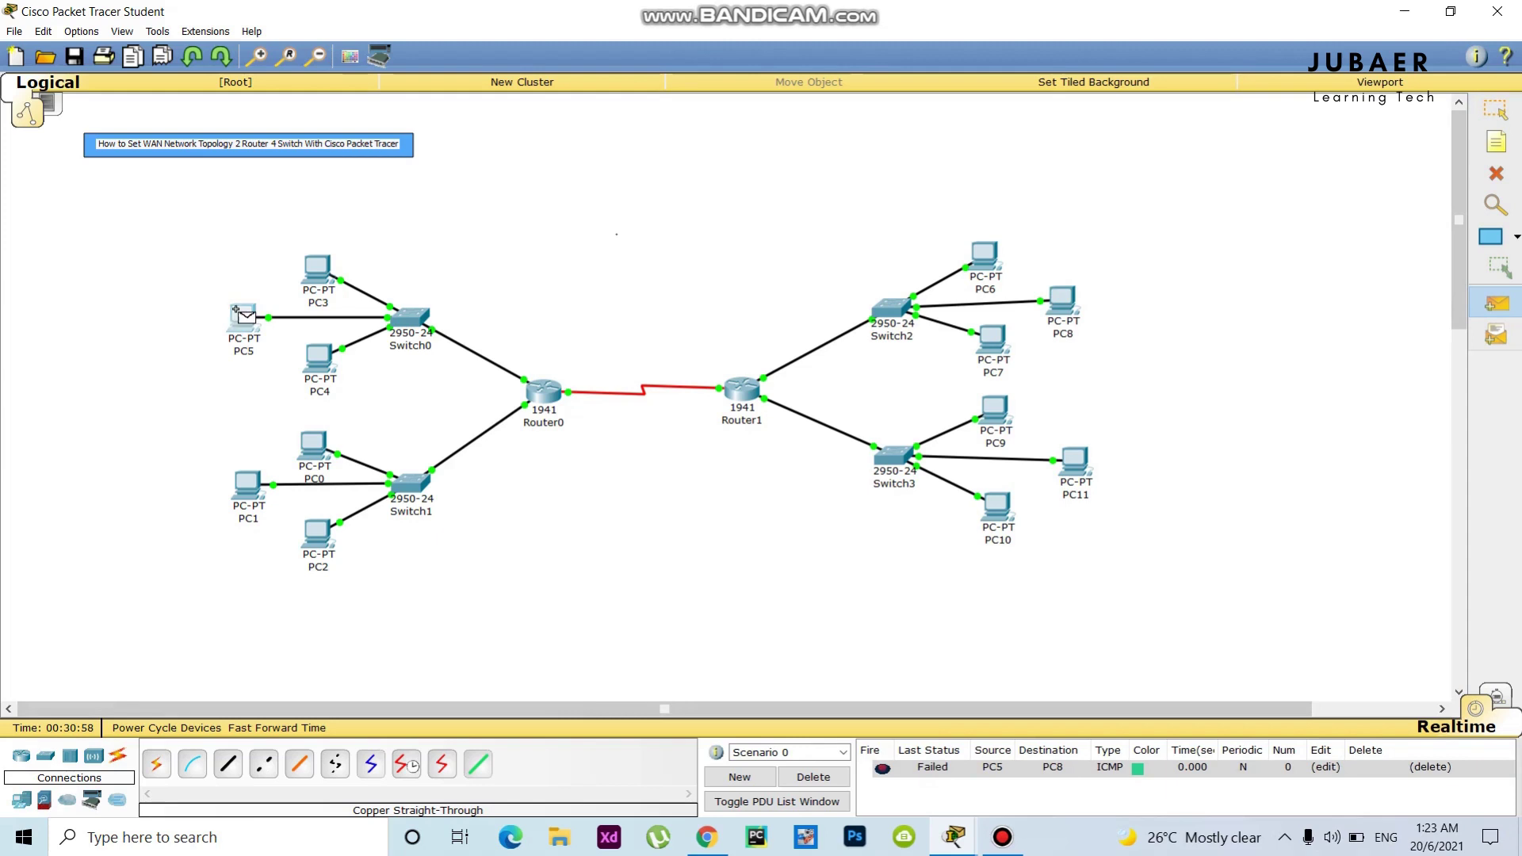
click(1064, 300)
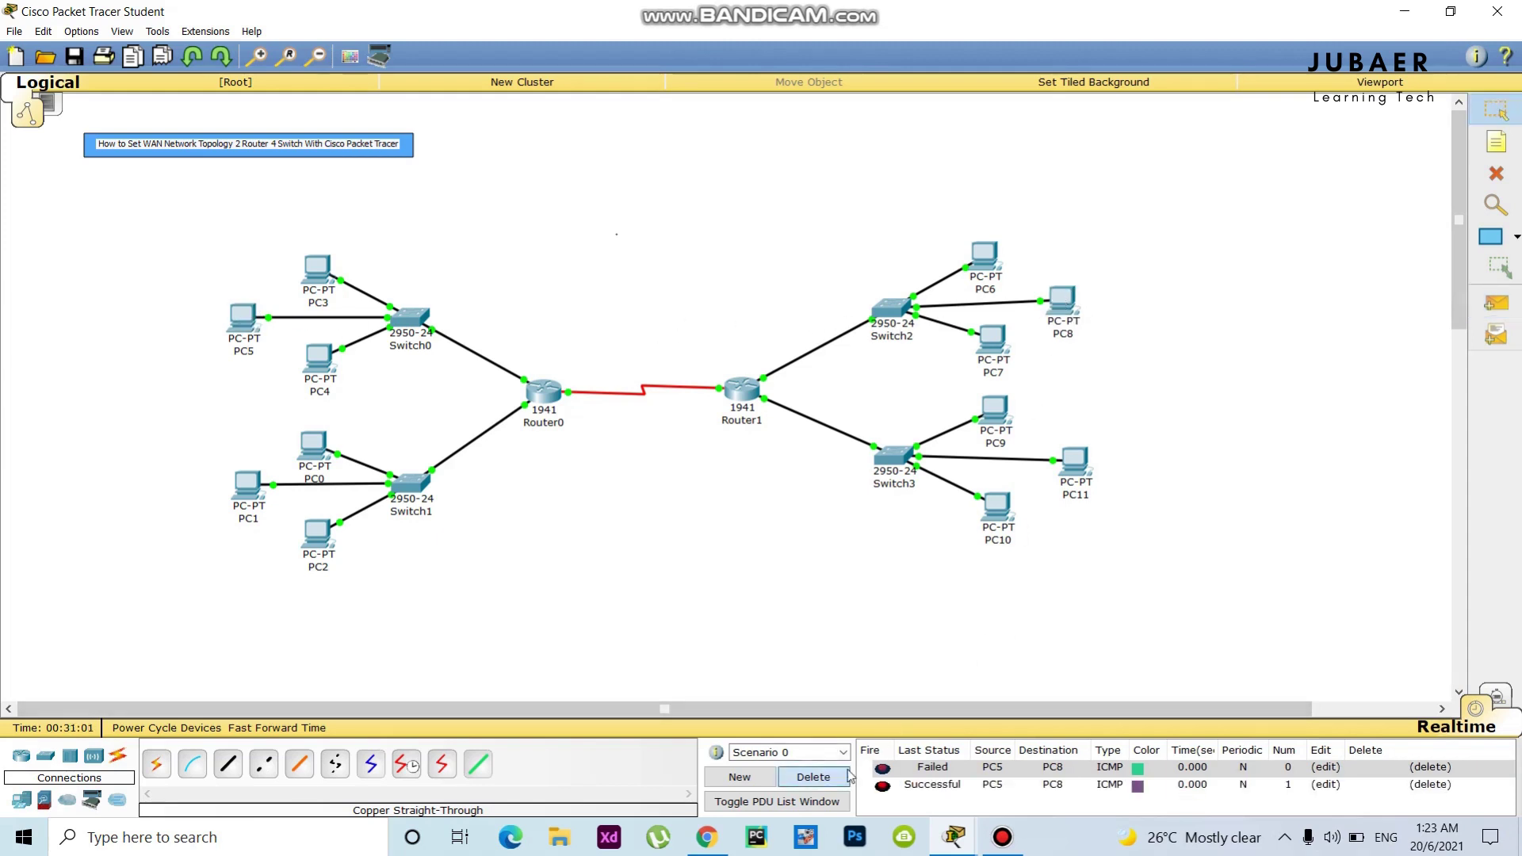
click(813, 777)
Step: Send two simple PDU pings from PC4 to PC10, then clear the ping list
click(1496, 303)
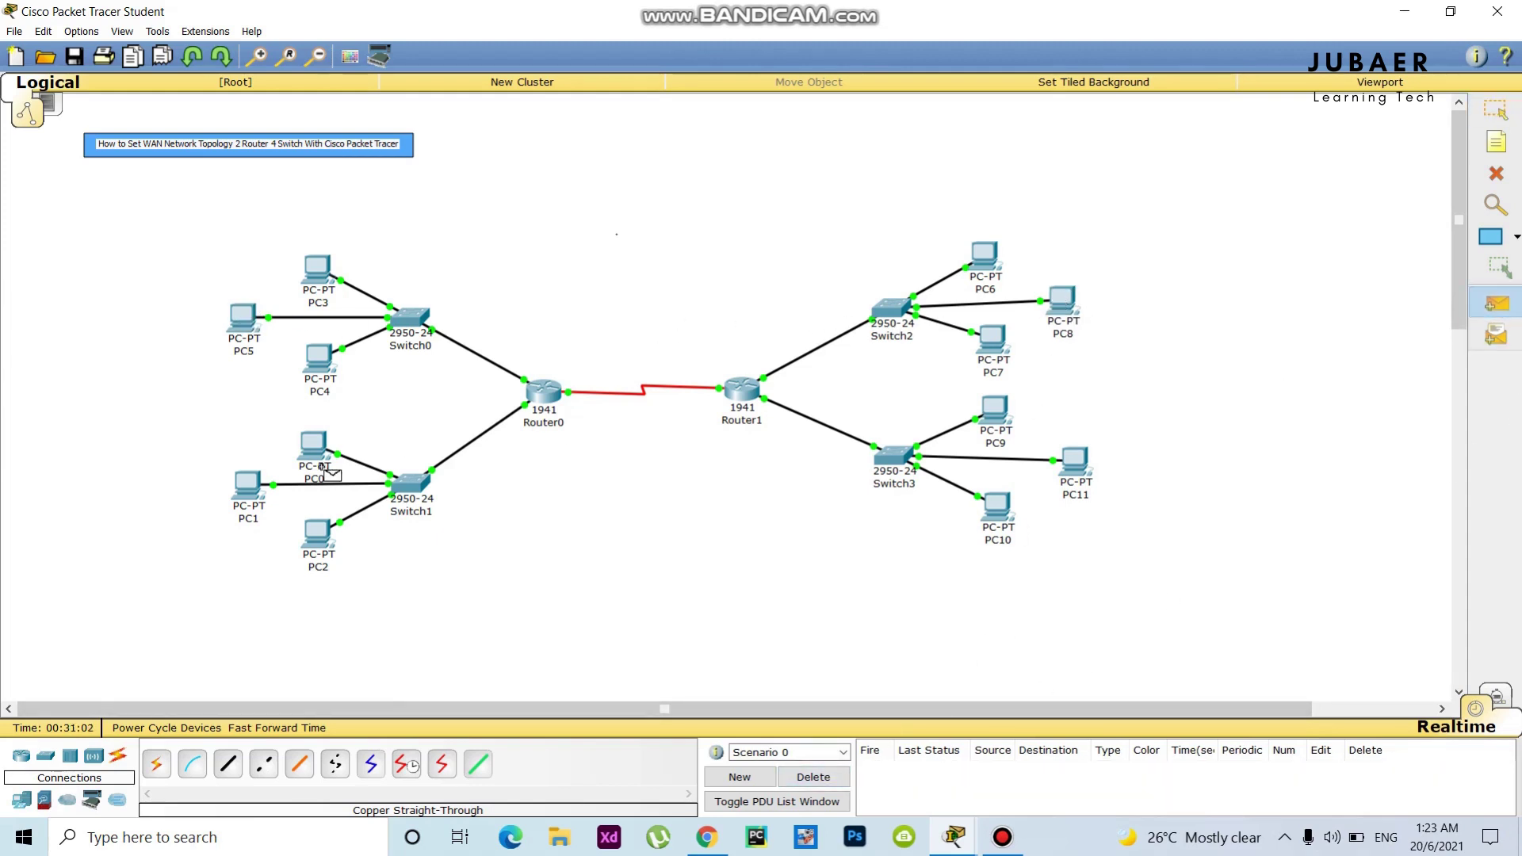
click(311, 355)
click(996, 511)
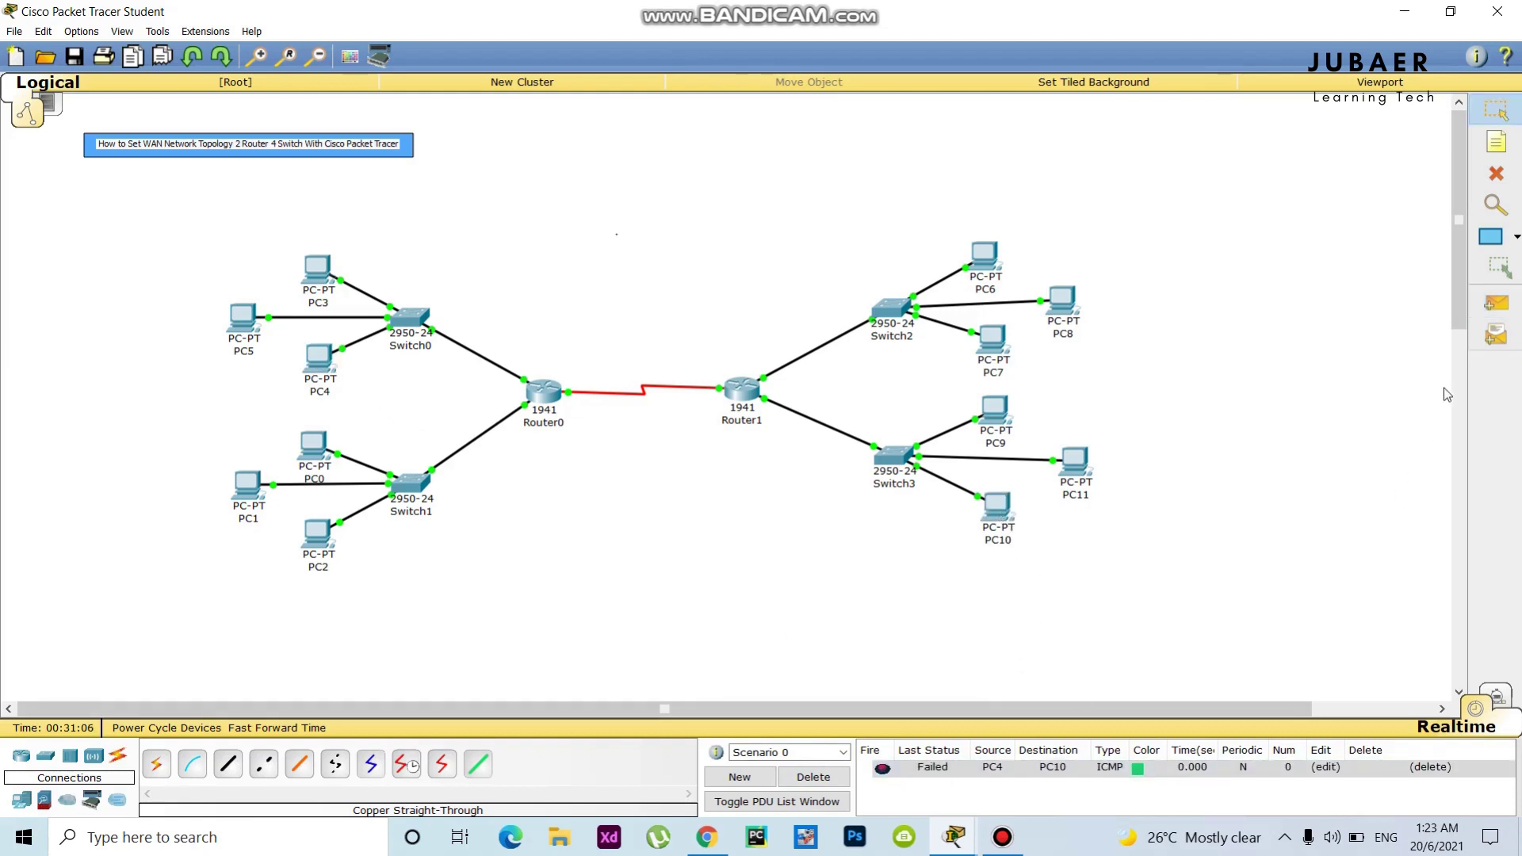
click(1497, 302)
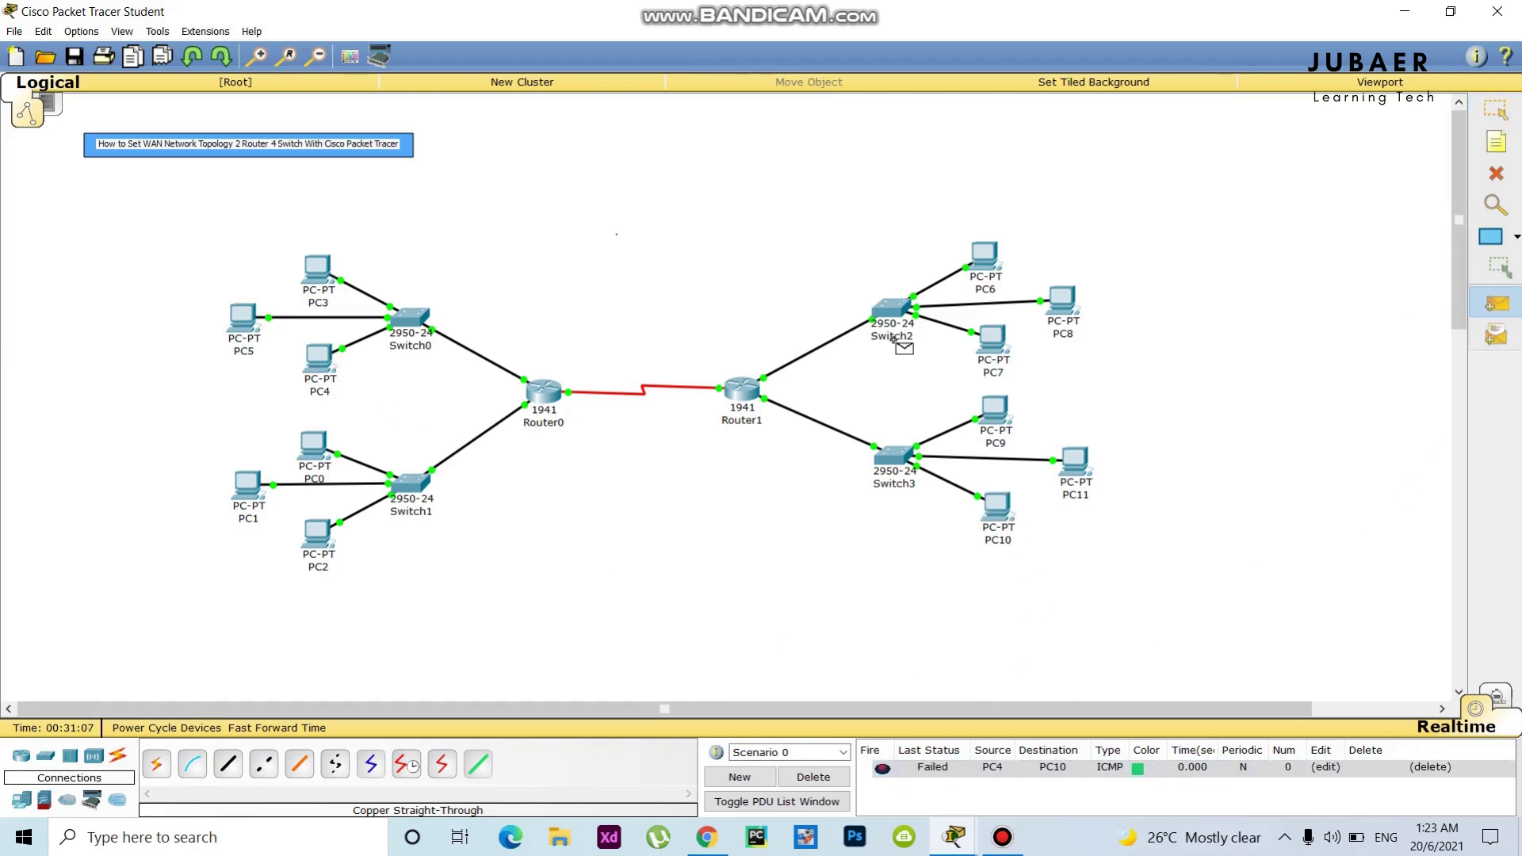
click(309, 353)
click(990, 505)
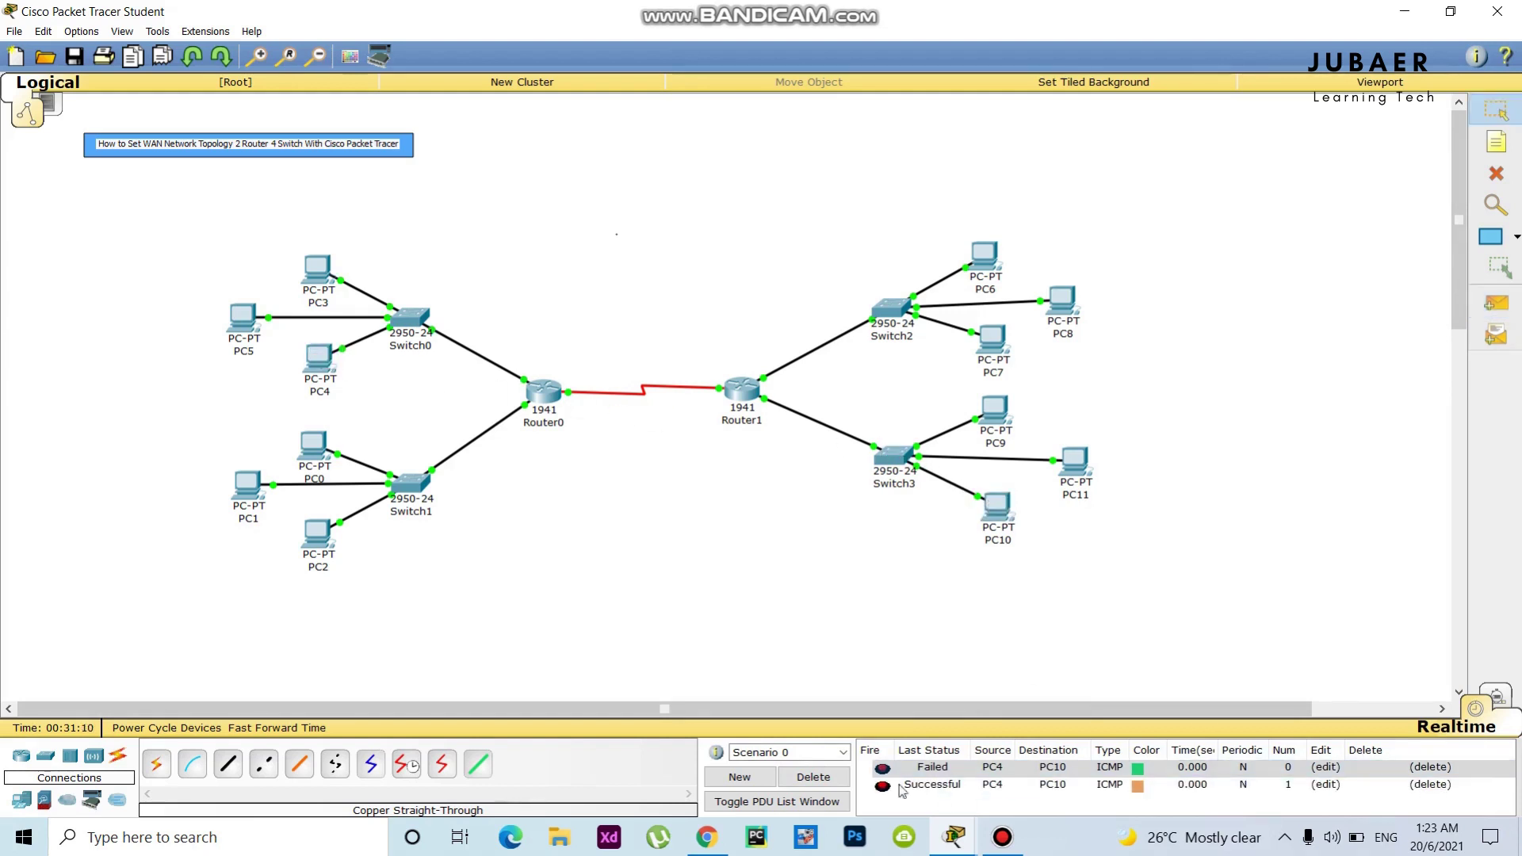
click(813, 777)
Step: Send two simple PDU pings from PC1 to PC6, then clear the ping list
click(1497, 303)
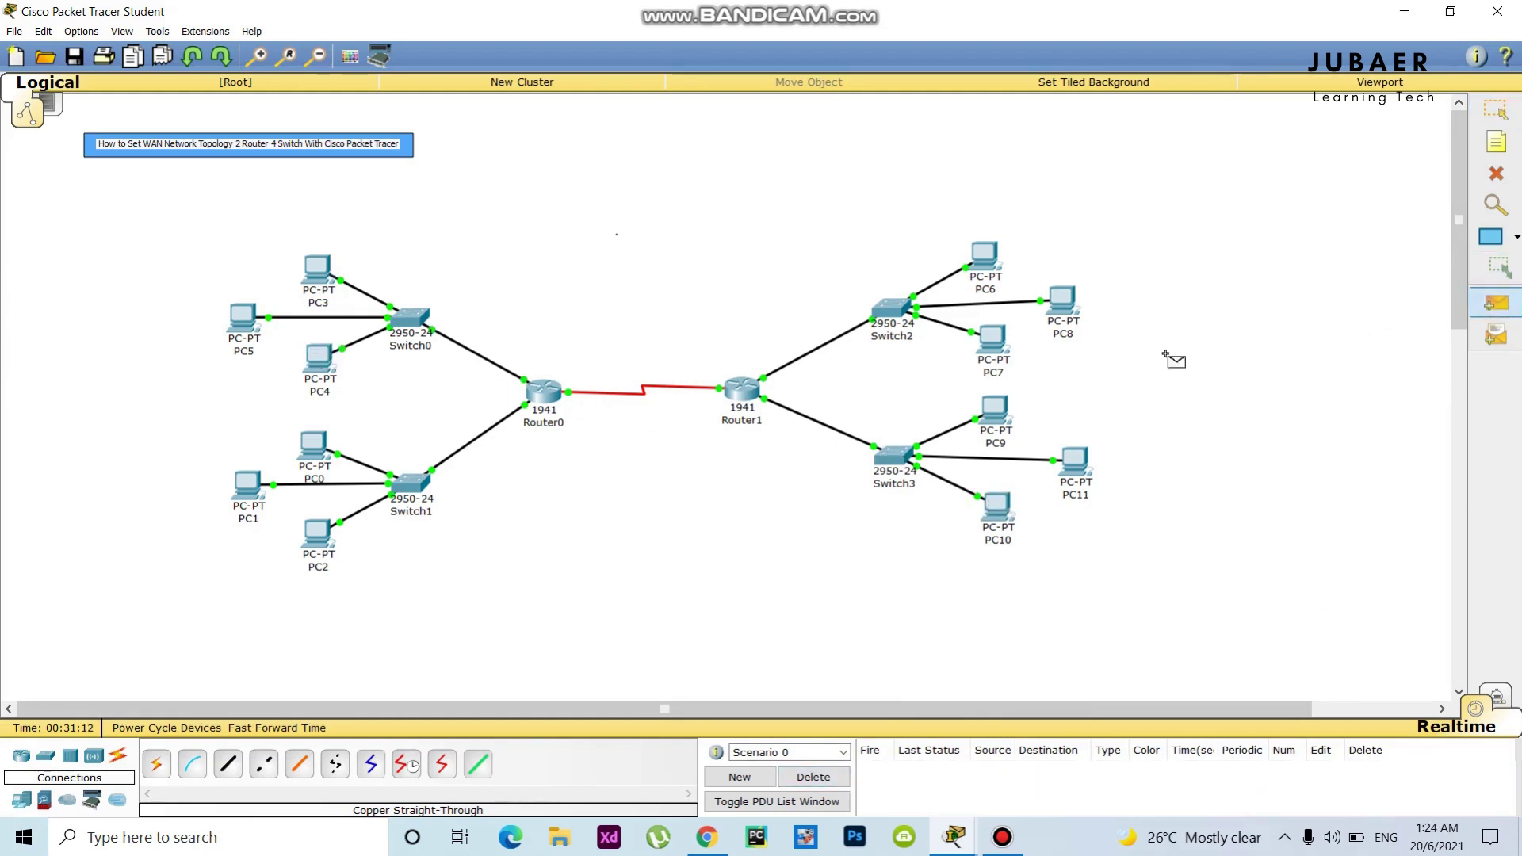
click(247, 481)
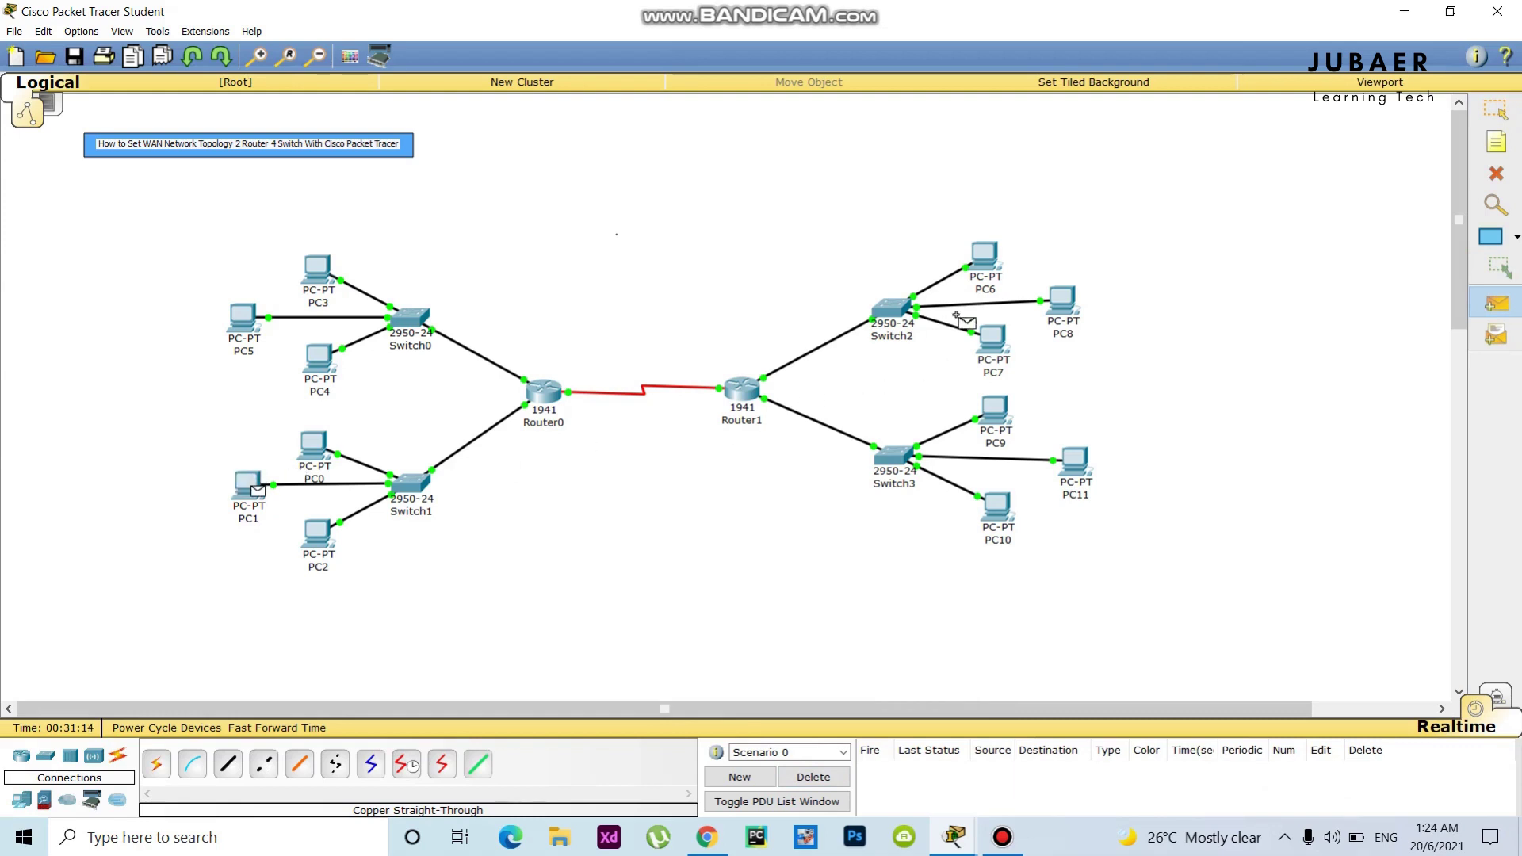
click(985, 256)
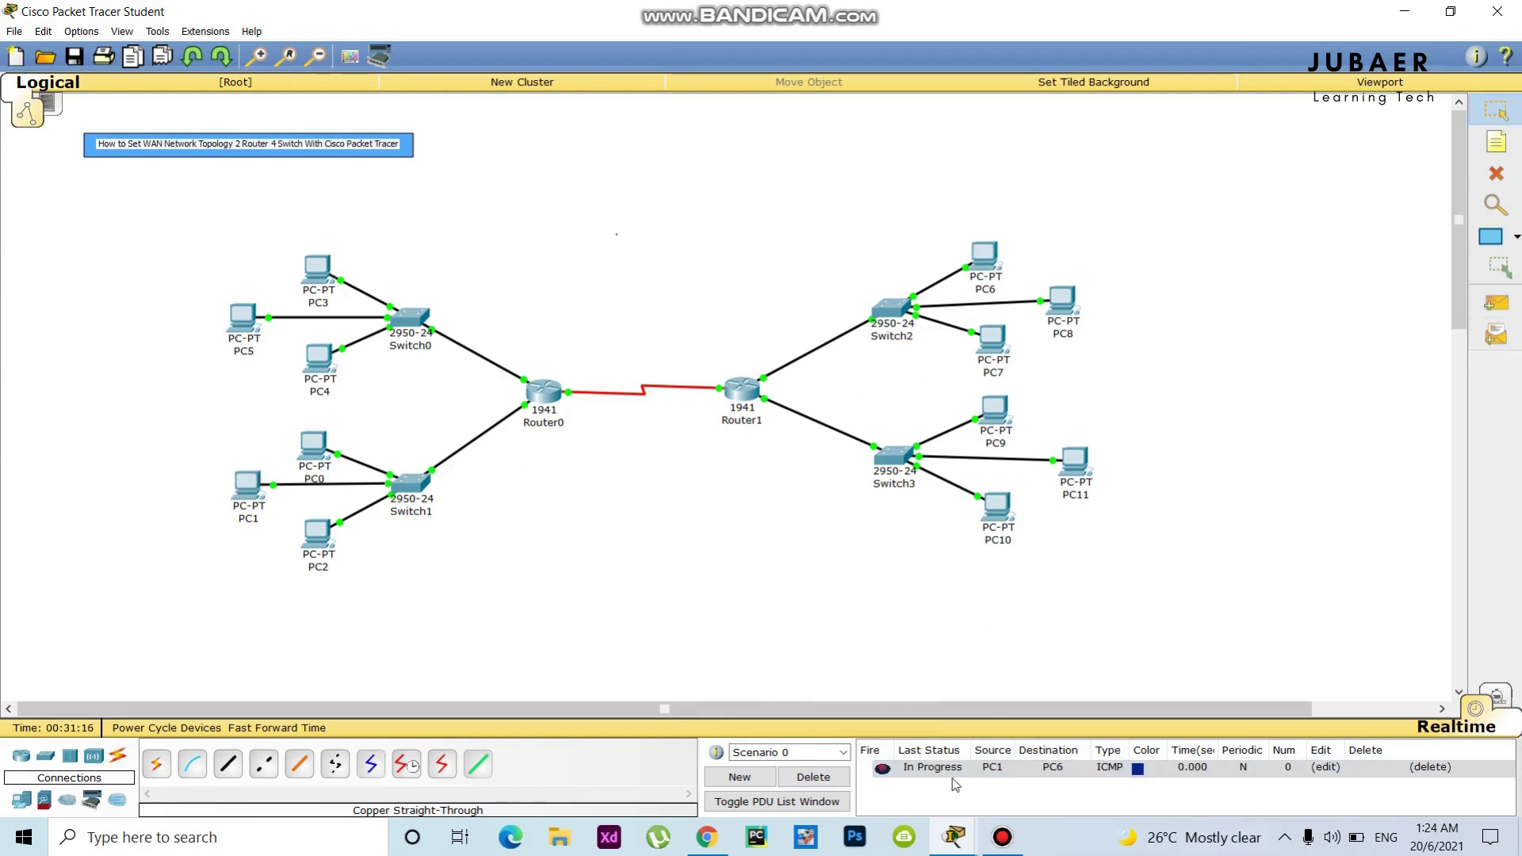
click(1497, 303)
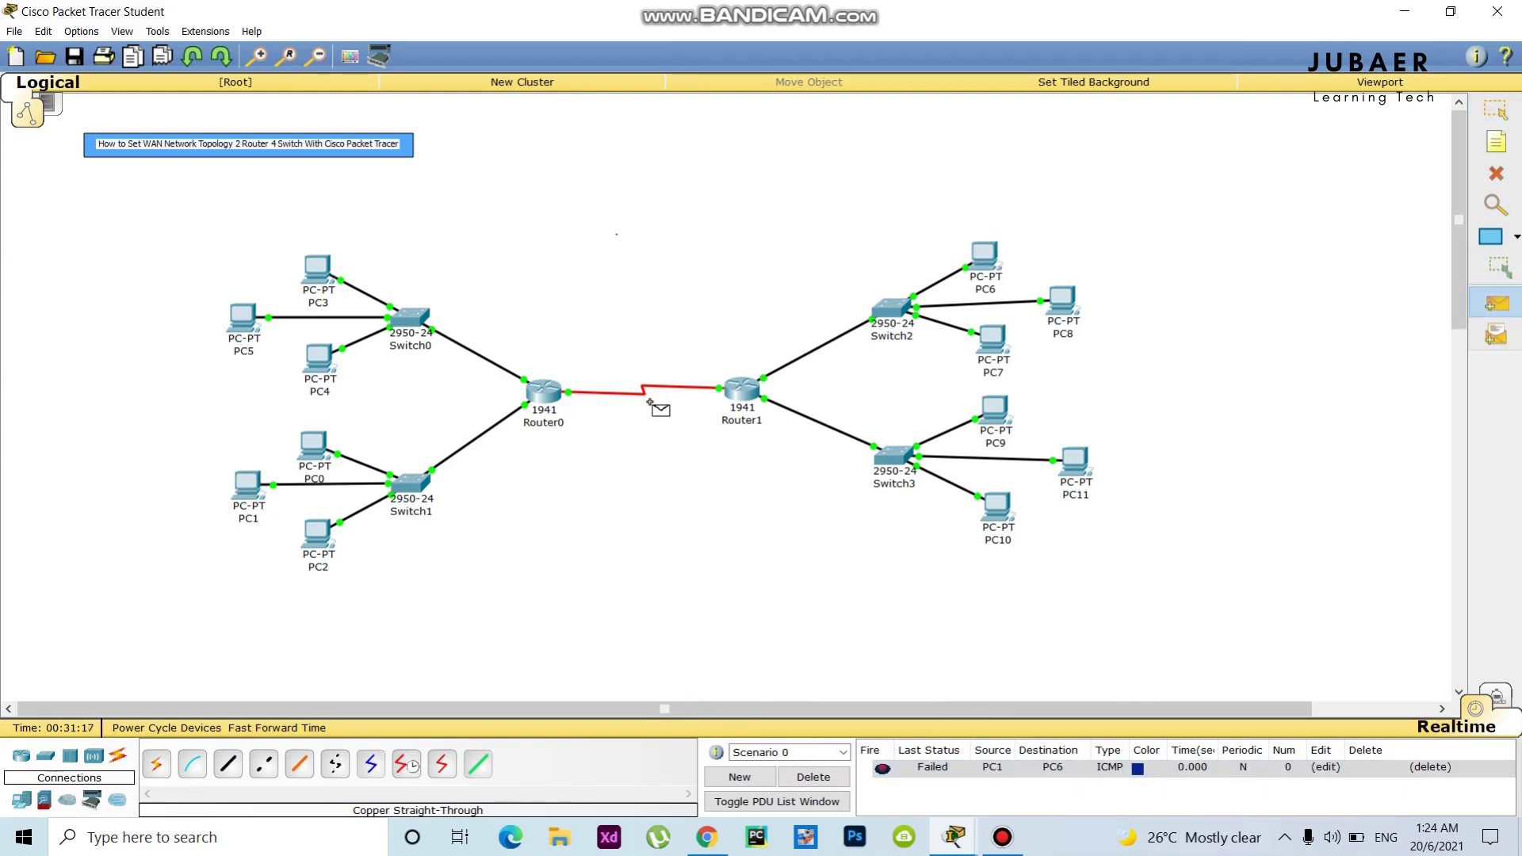
click(247, 482)
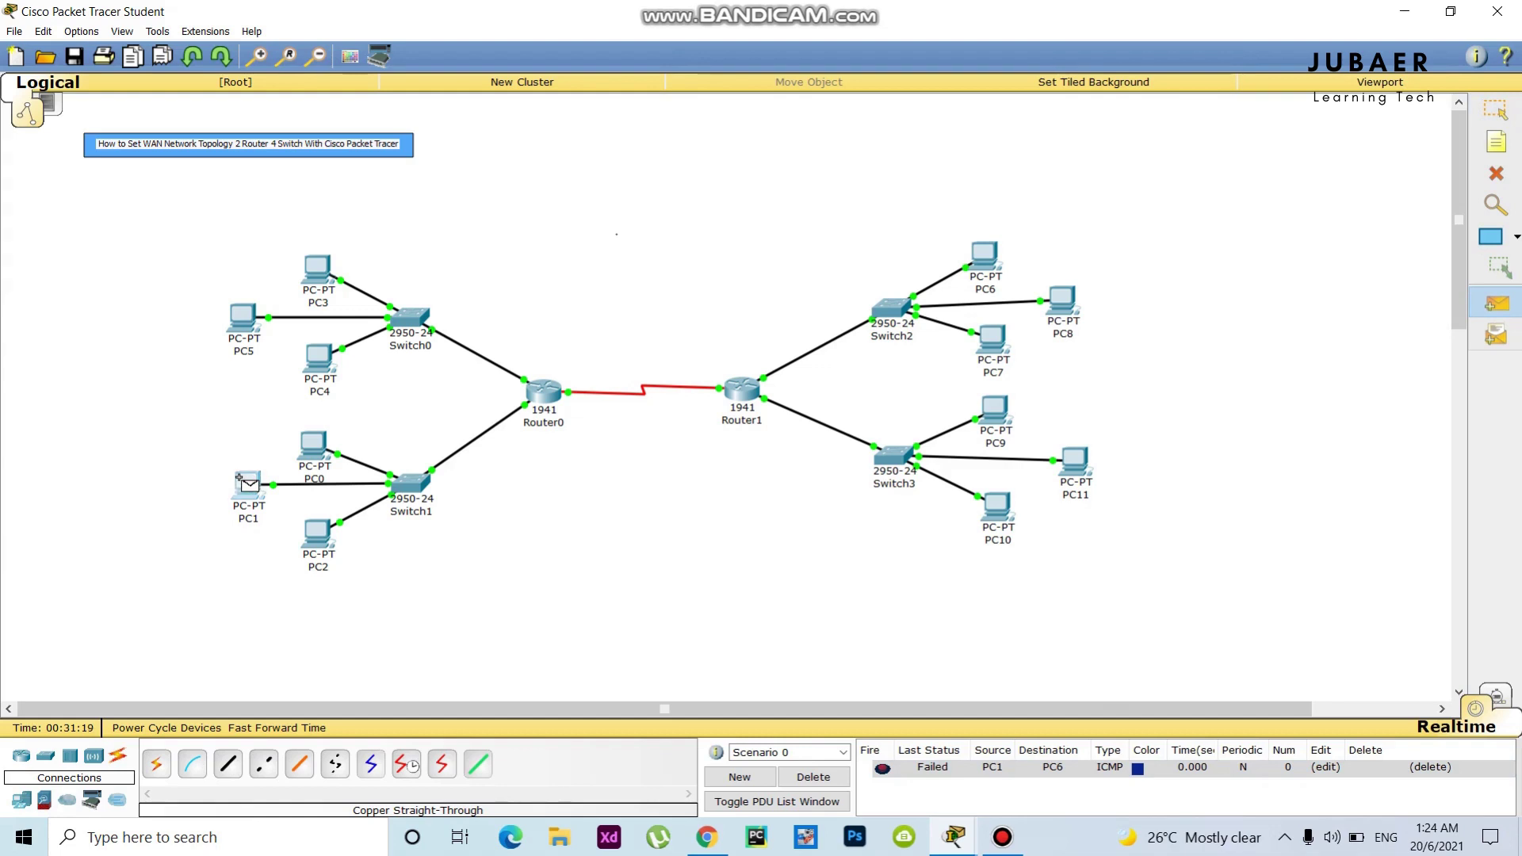
click(987, 254)
click(813, 778)
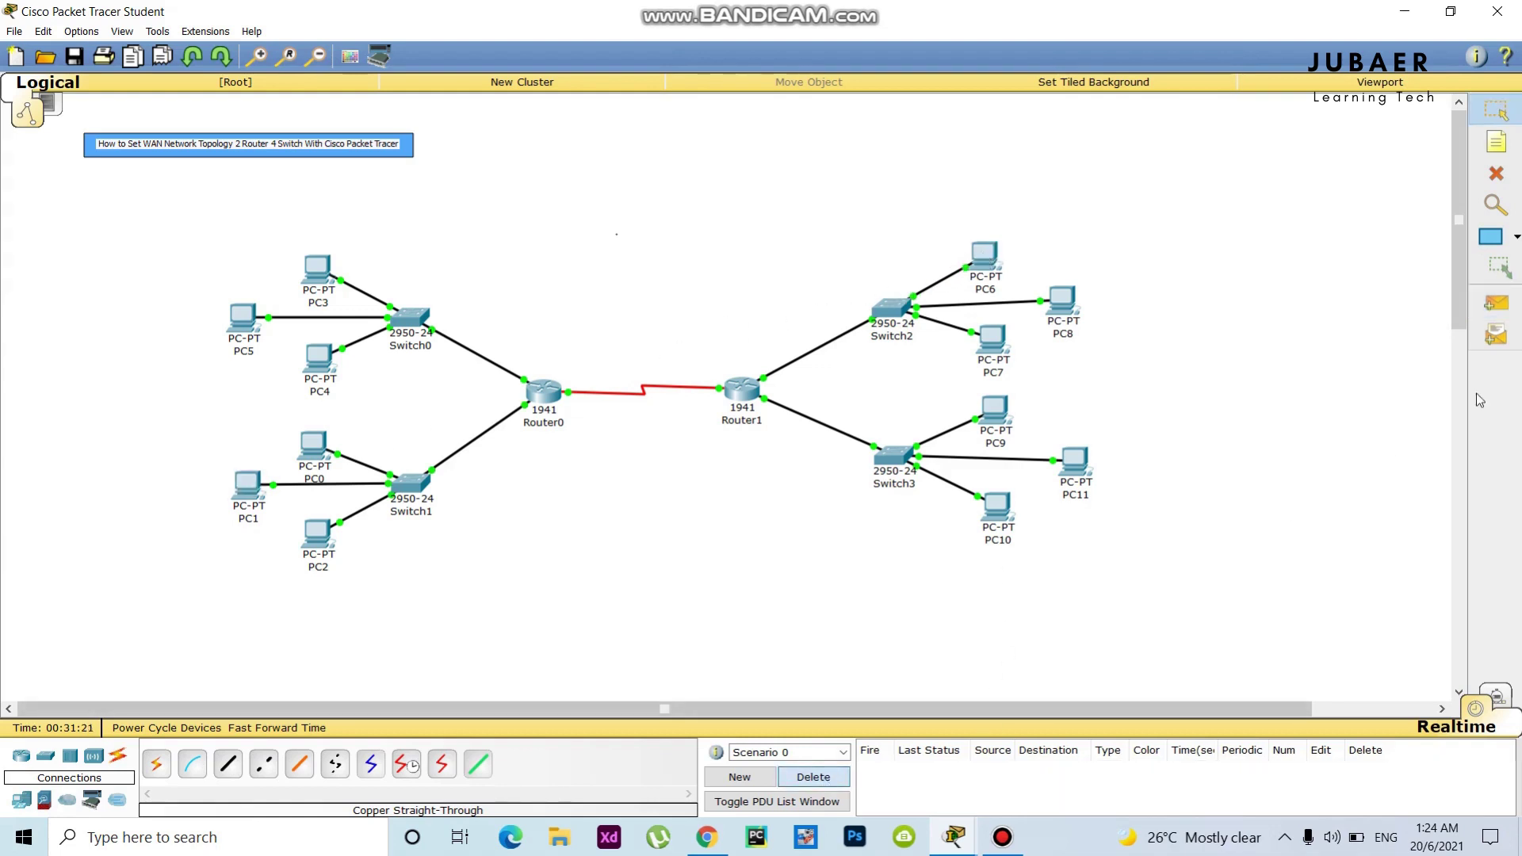
Step: Ping PC10 from PC2 and PC3 twice from PC11, then clear the ping list
click(1496, 303)
click(318, 530)
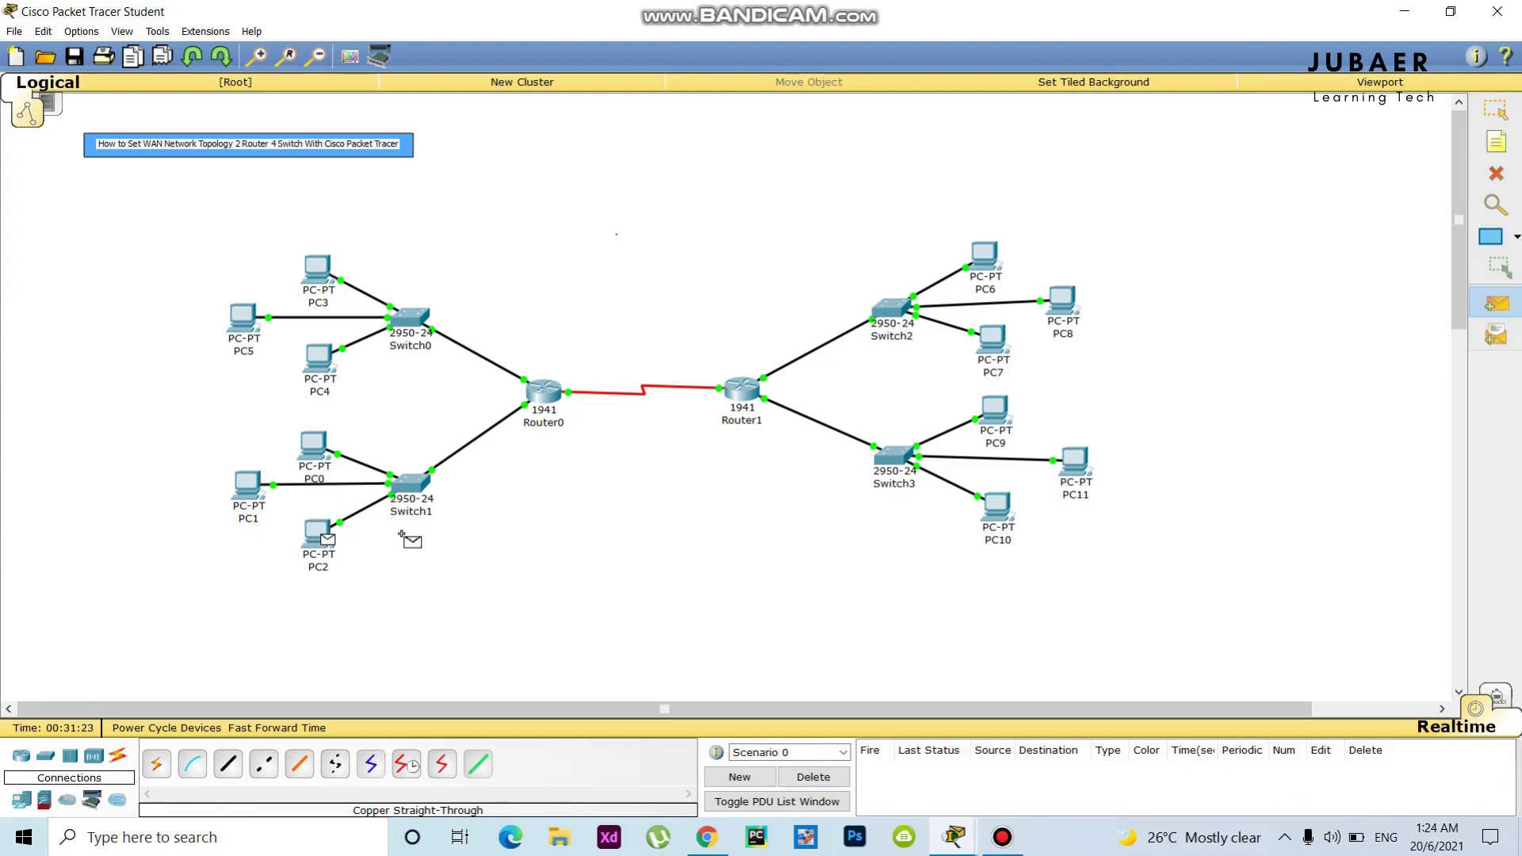
click(996, 506)
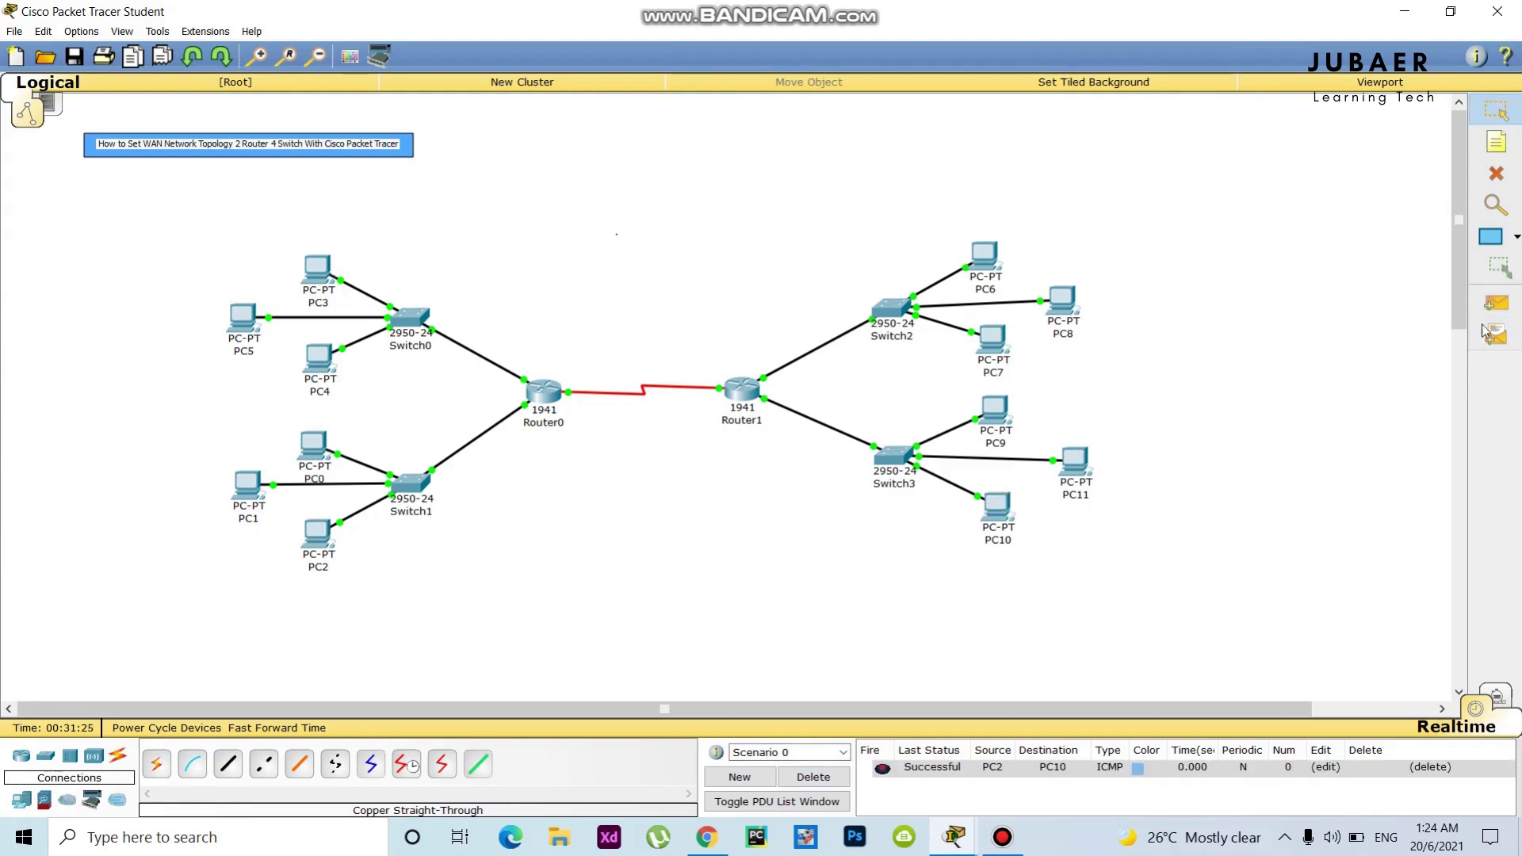
click(1496, 303)
click(1072, 460)
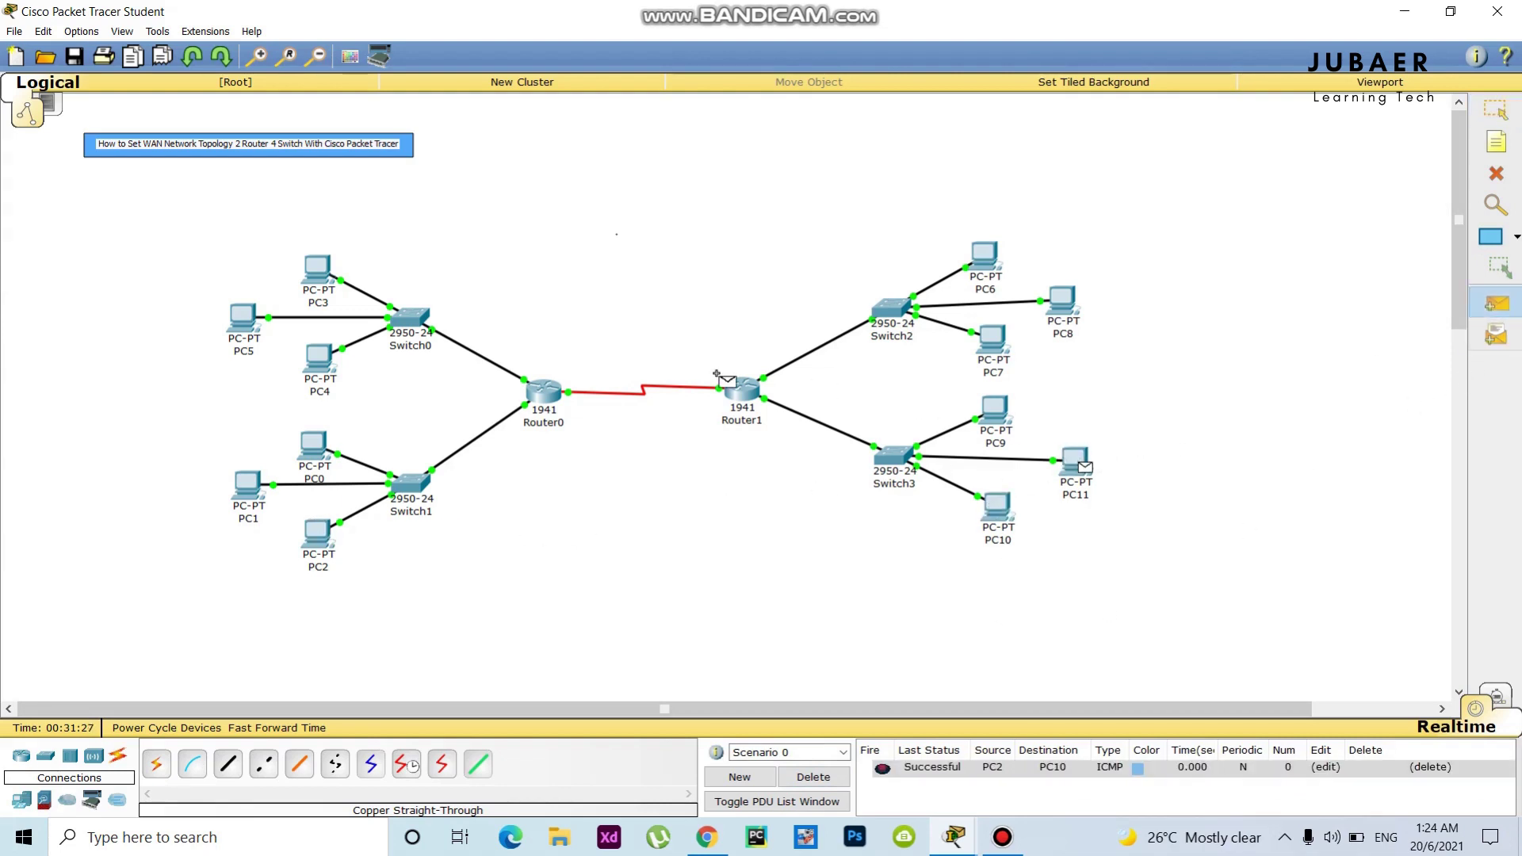
click(335, 260)
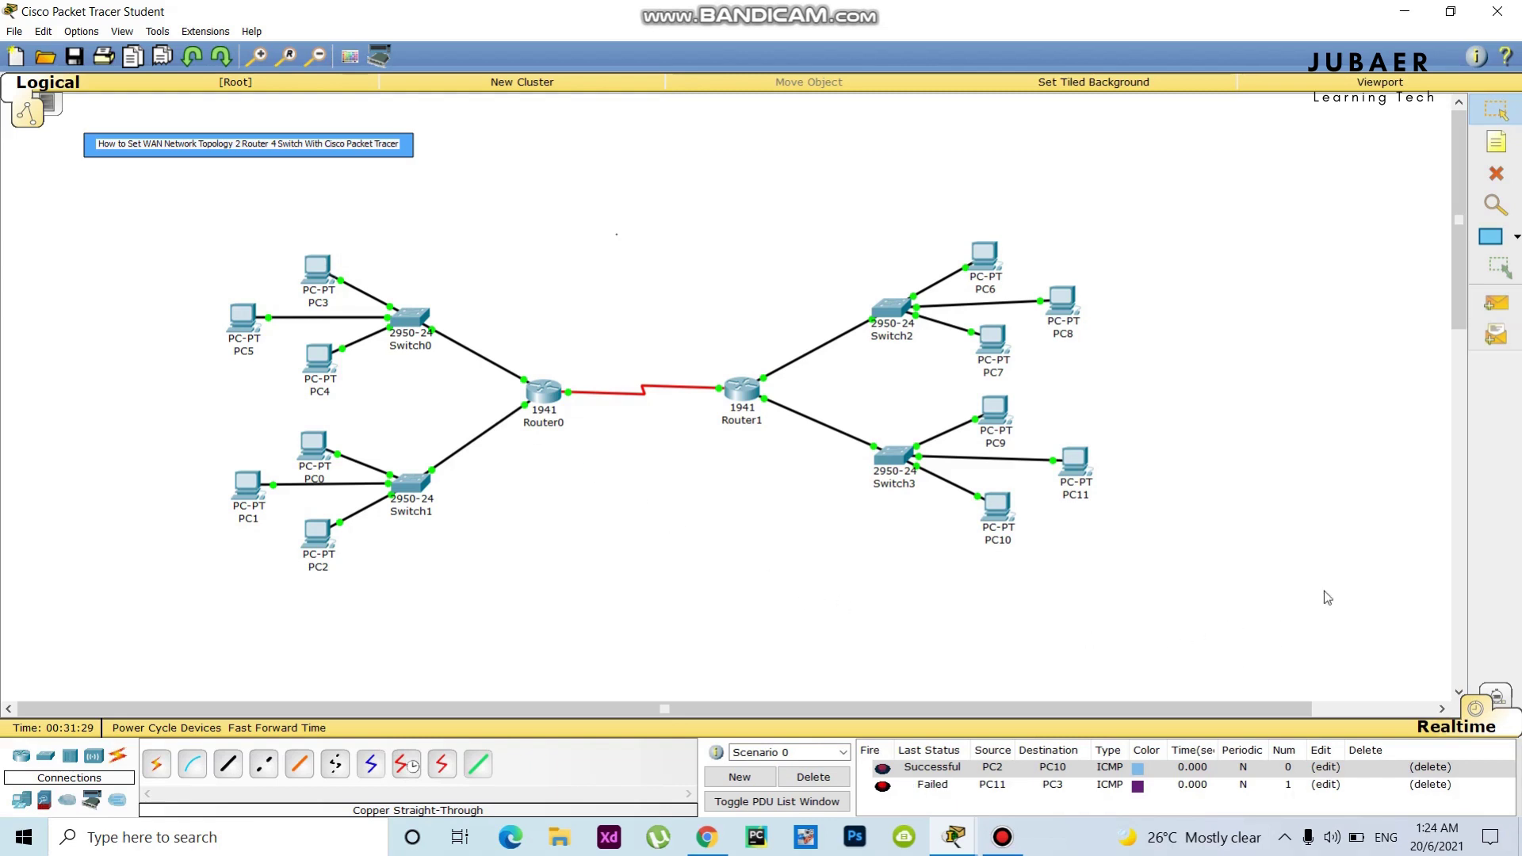
click(1496, 302)
click(1074, 460)
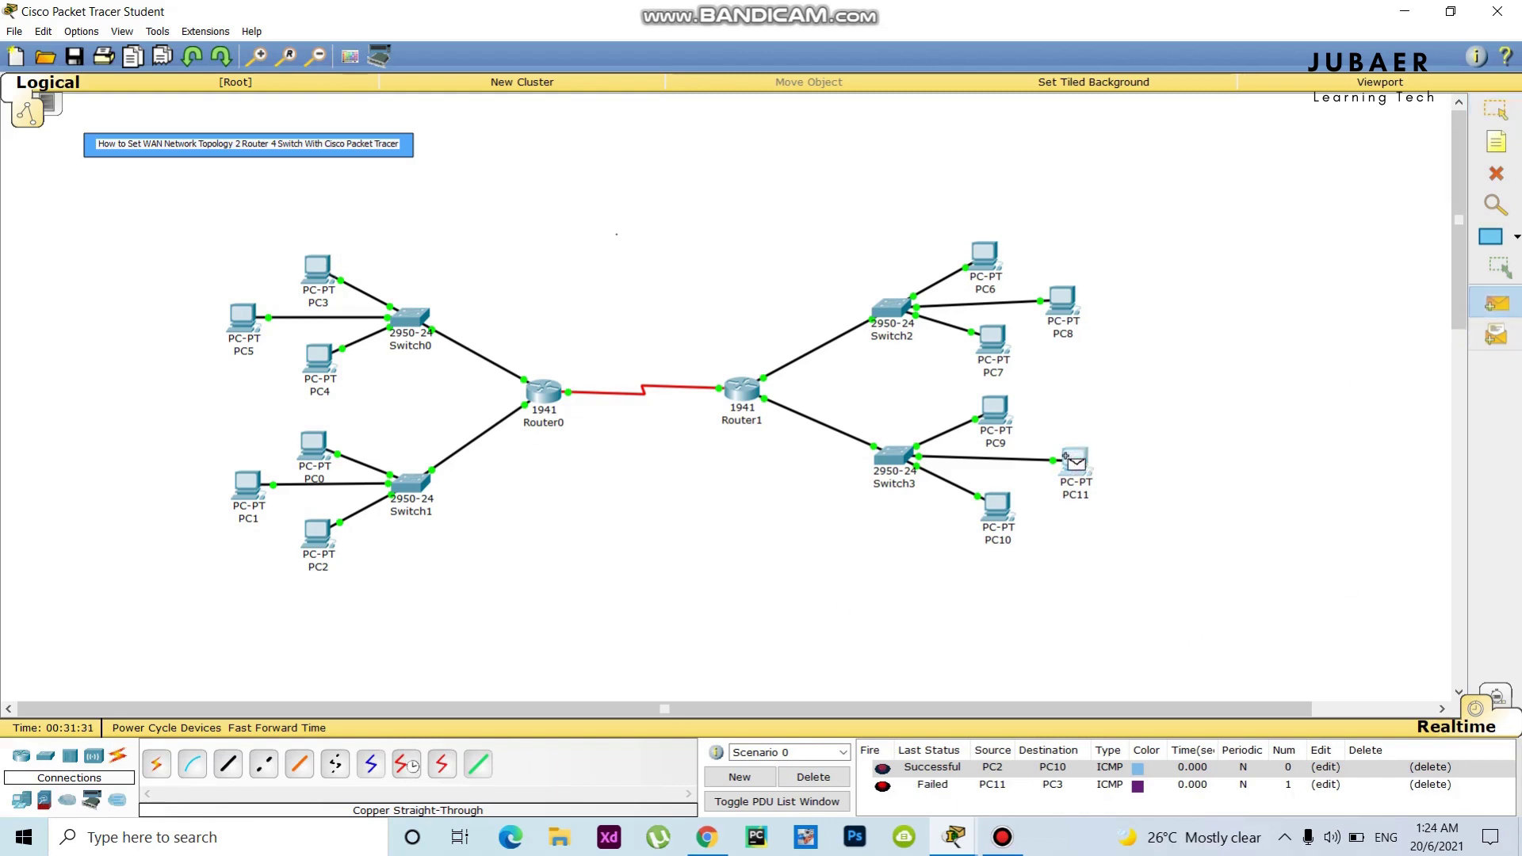
click(321, 272)
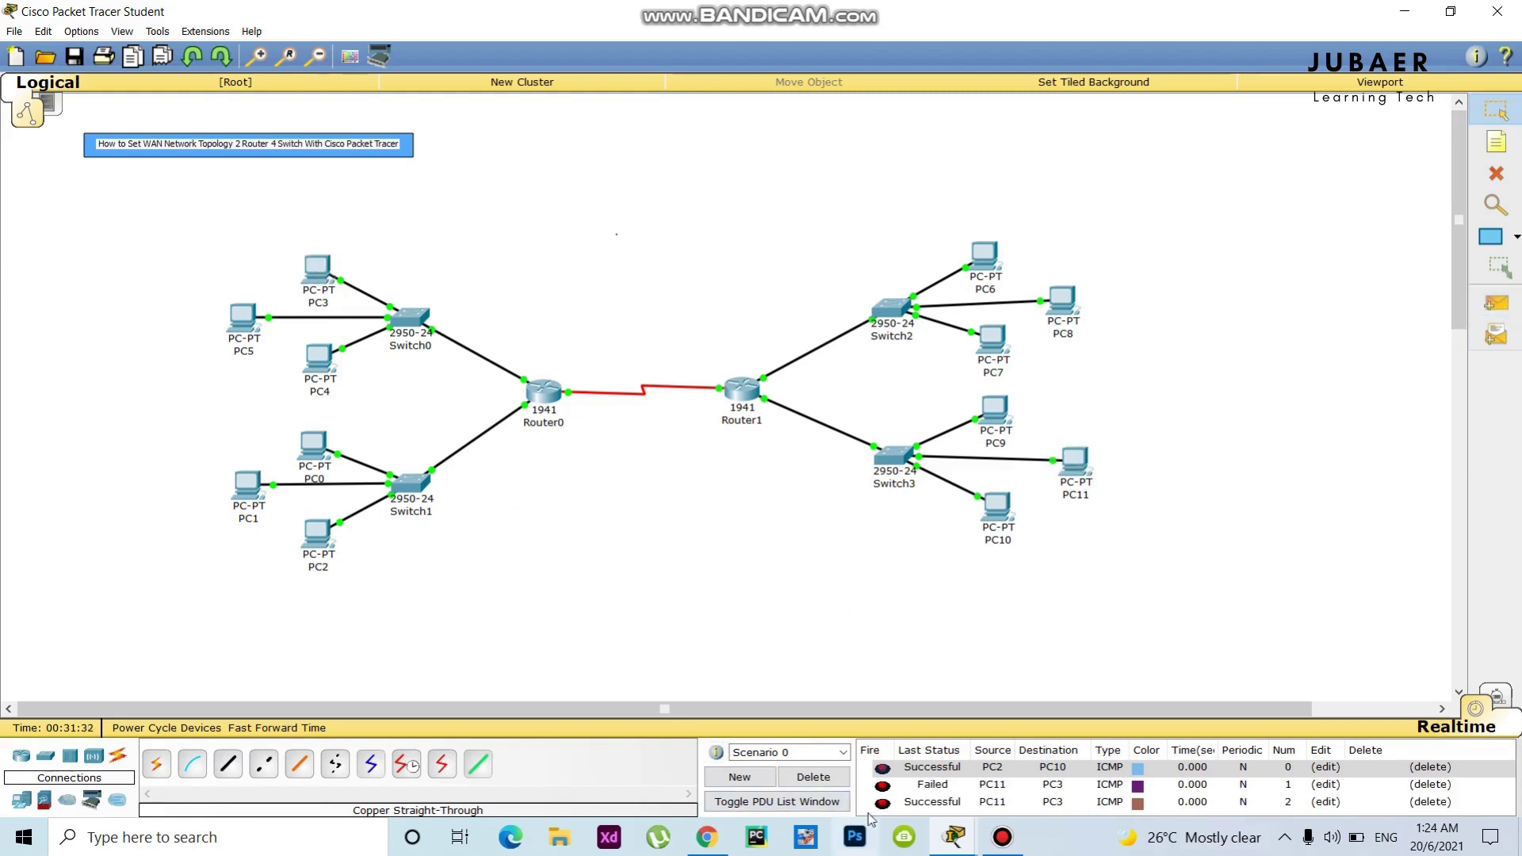
click(821, 775)
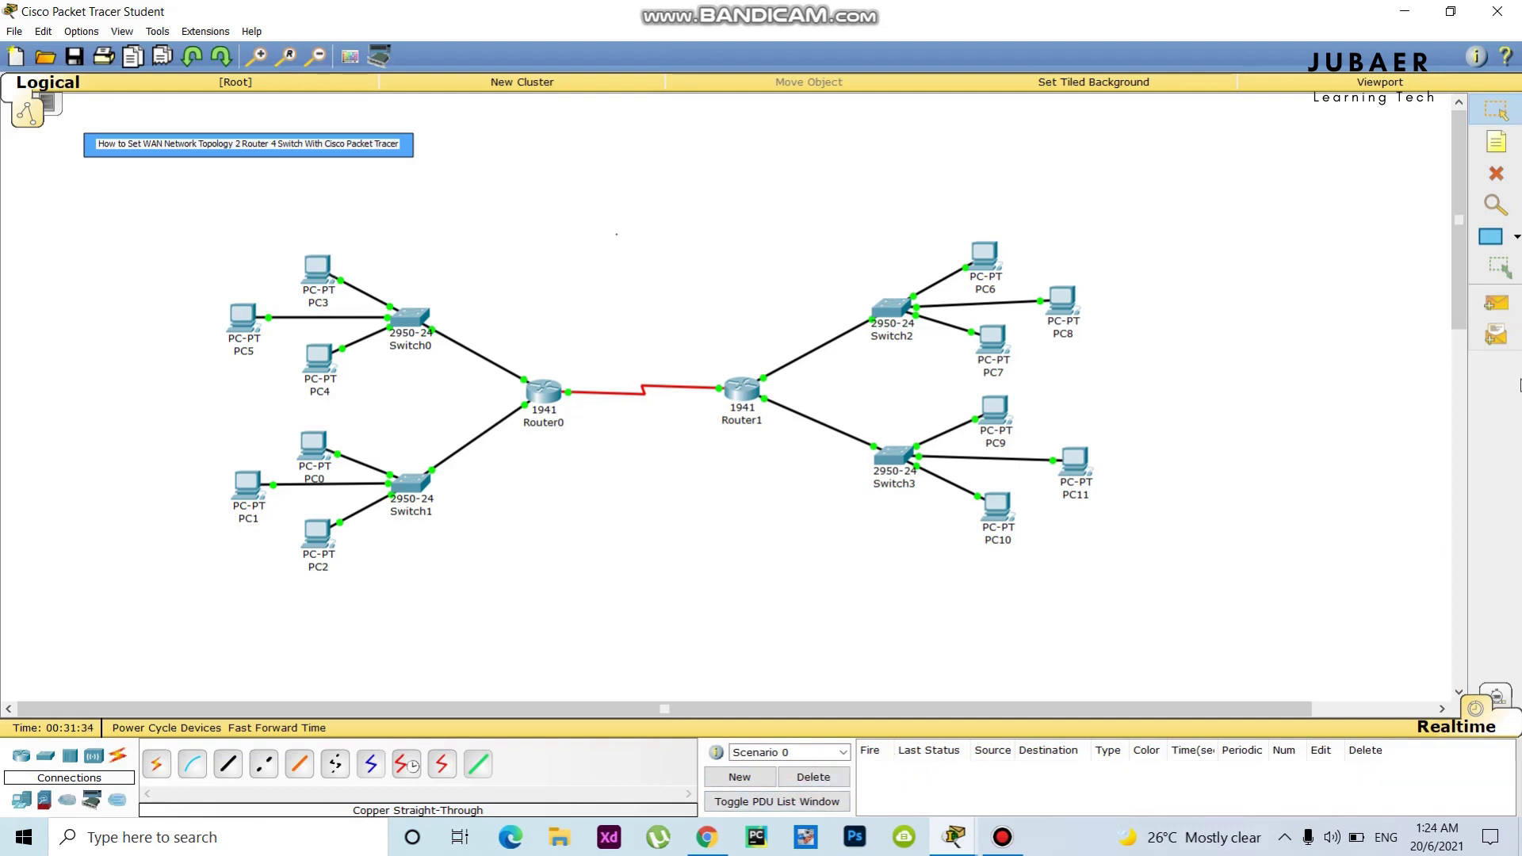
Step: Send a simple PDU ping from PC8 to PC2
click(1496, 303)
click(1063, 300)
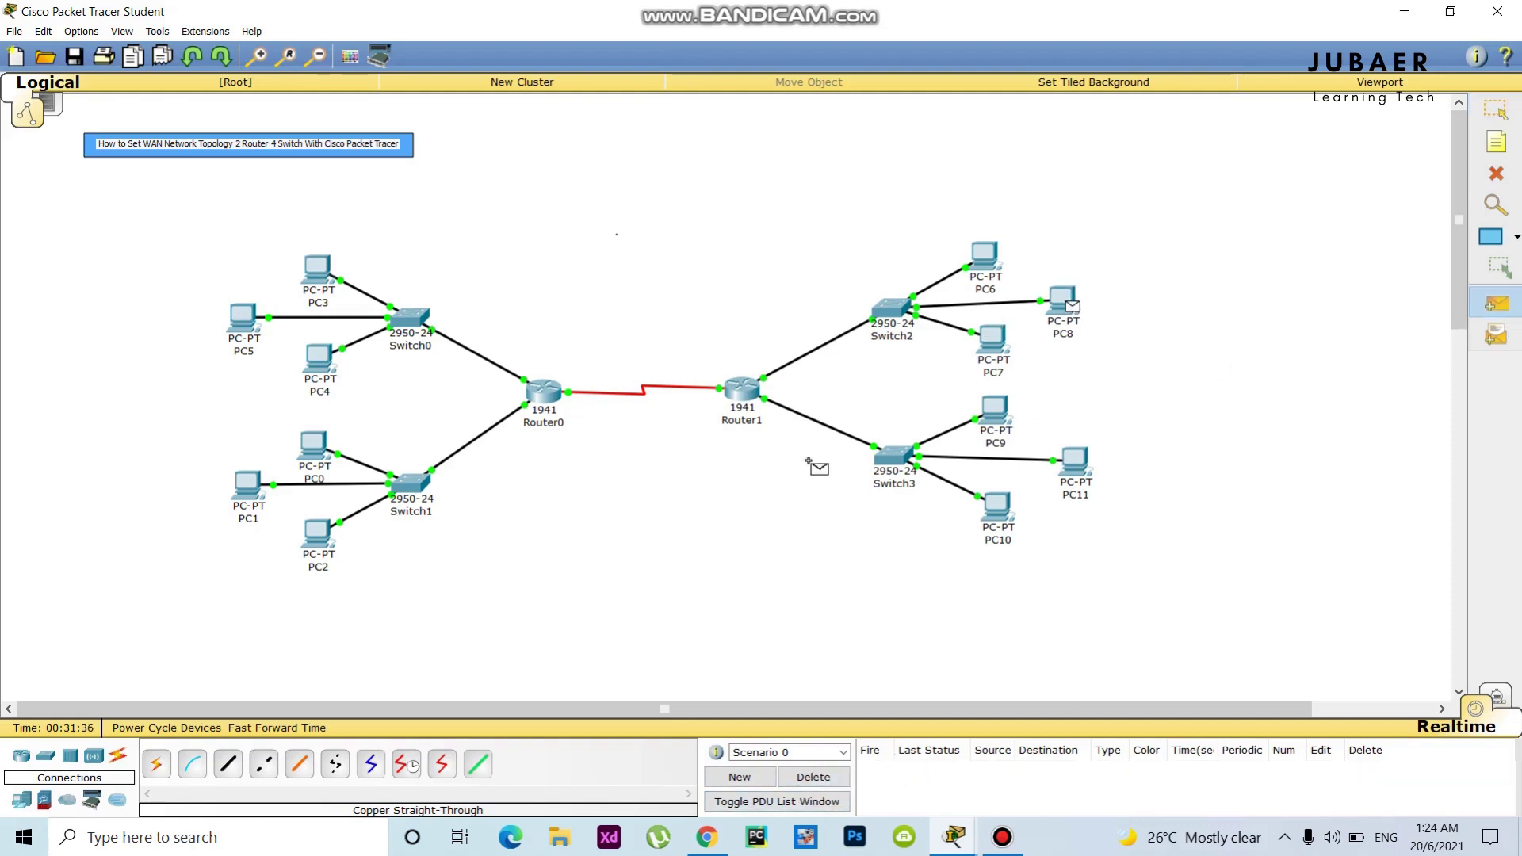
click(328, 536)
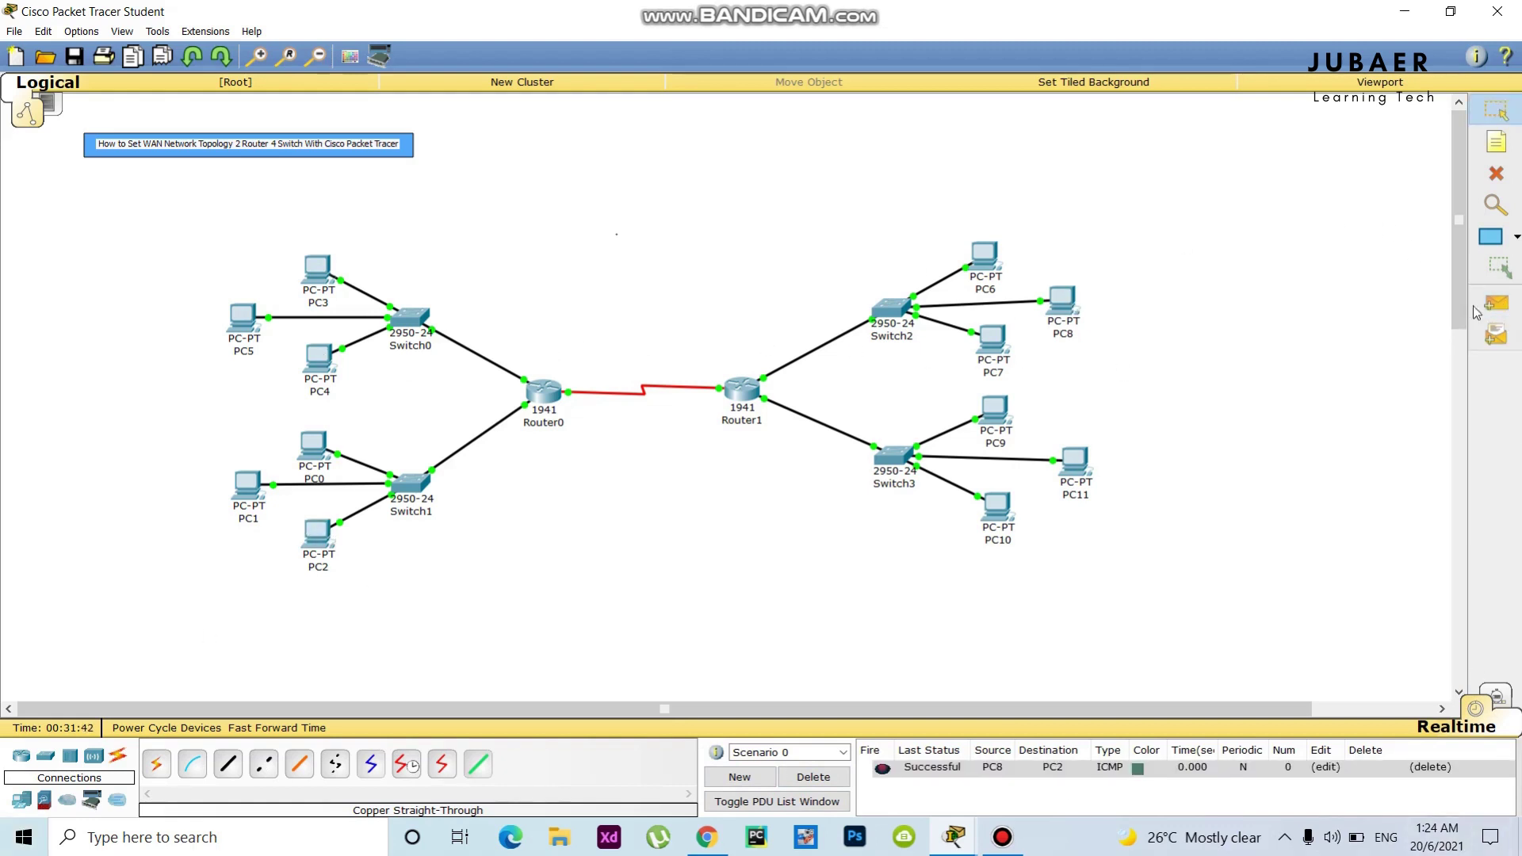
Step: Ping PC0 from PC3 twice until successful, then clear the scenario's ping list
click(1496, 307)
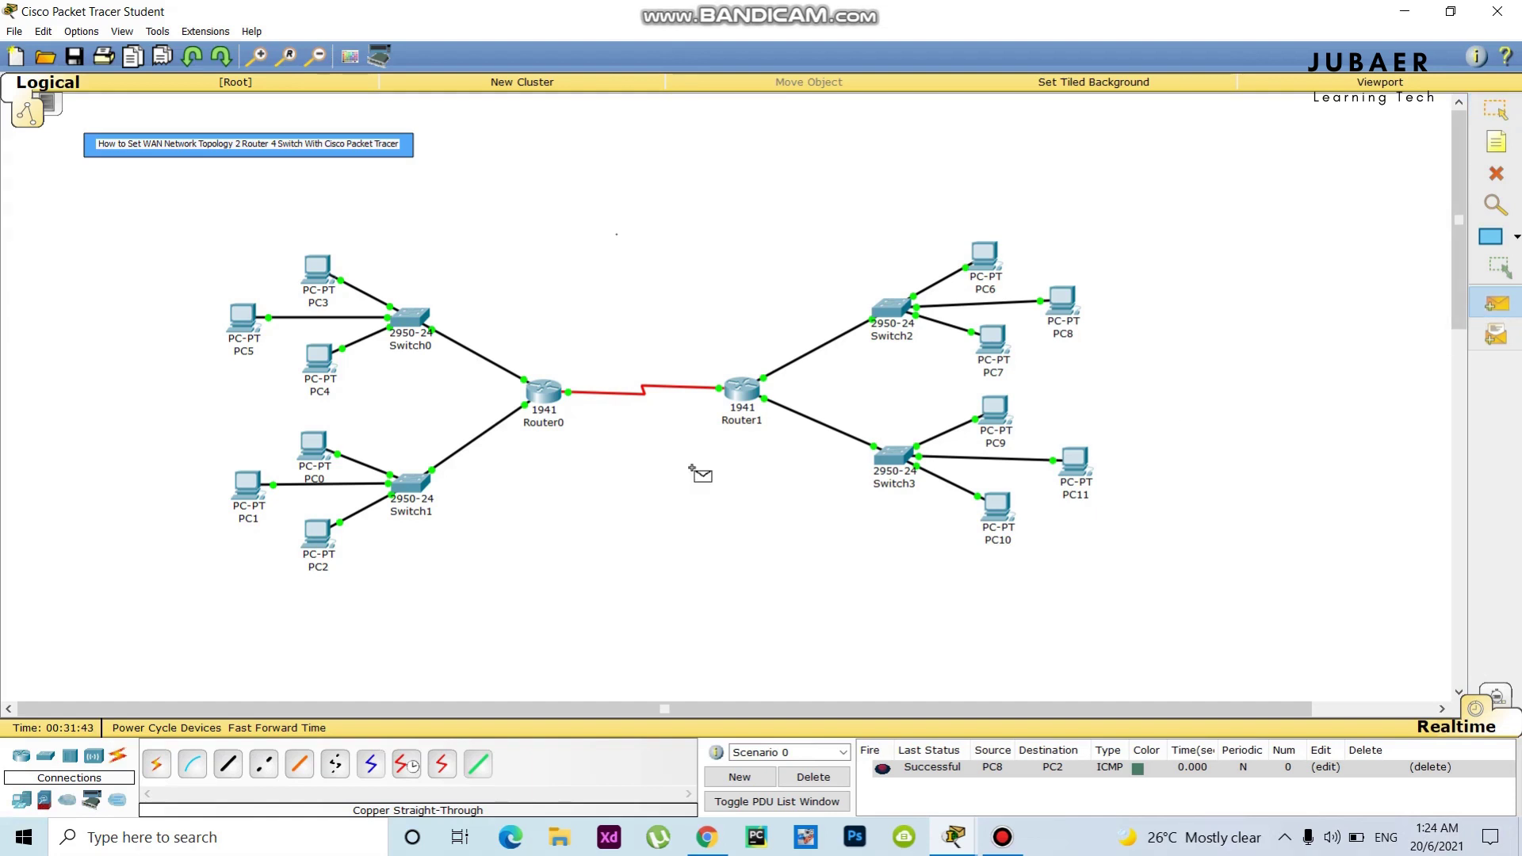
click(315, 261)
click(311, 441)
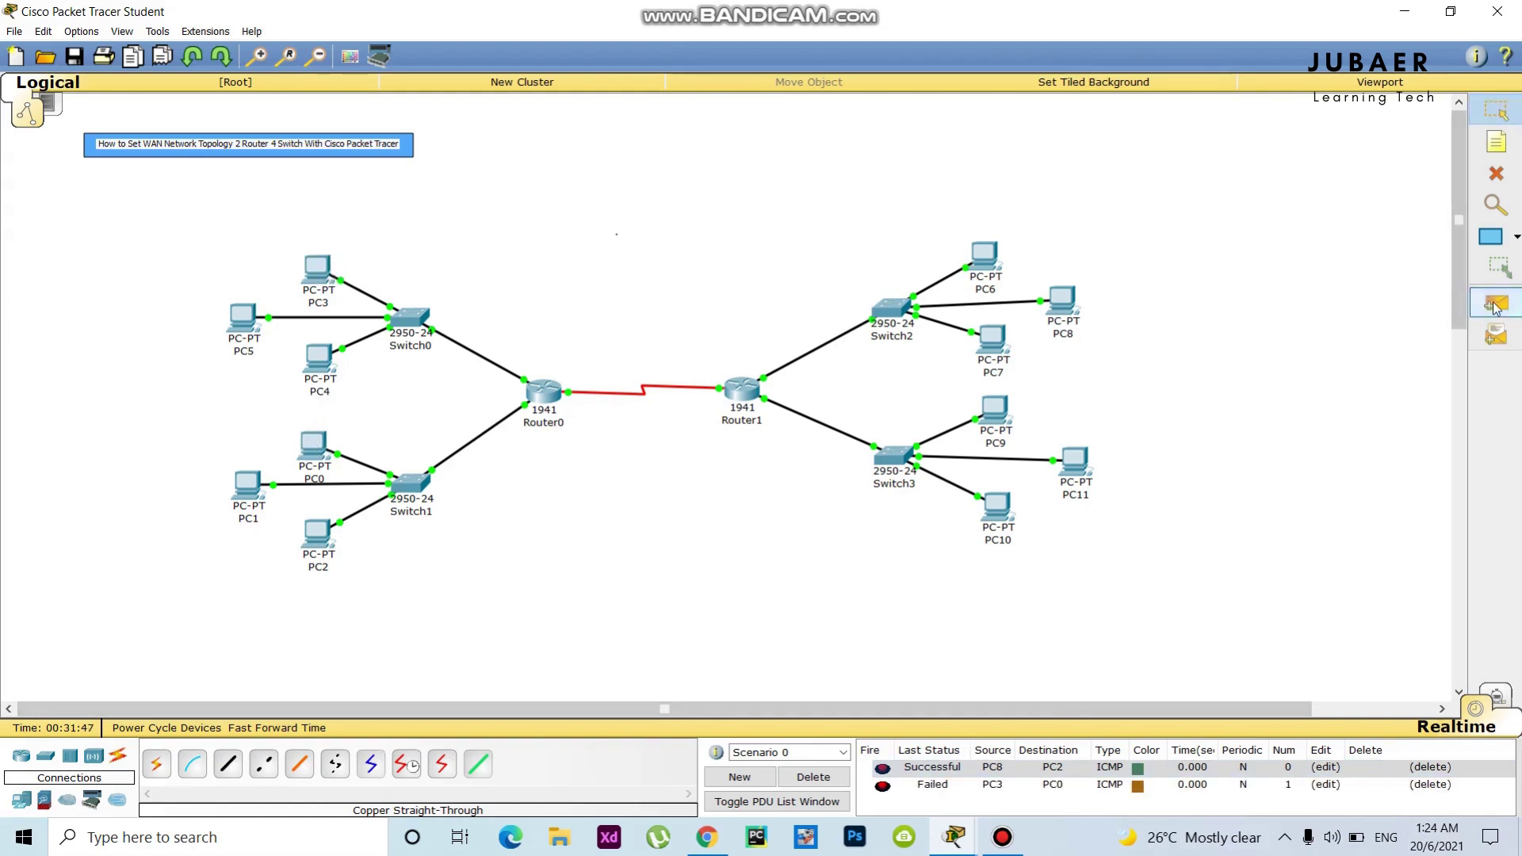
click(1496, 303)
click(315, 264)
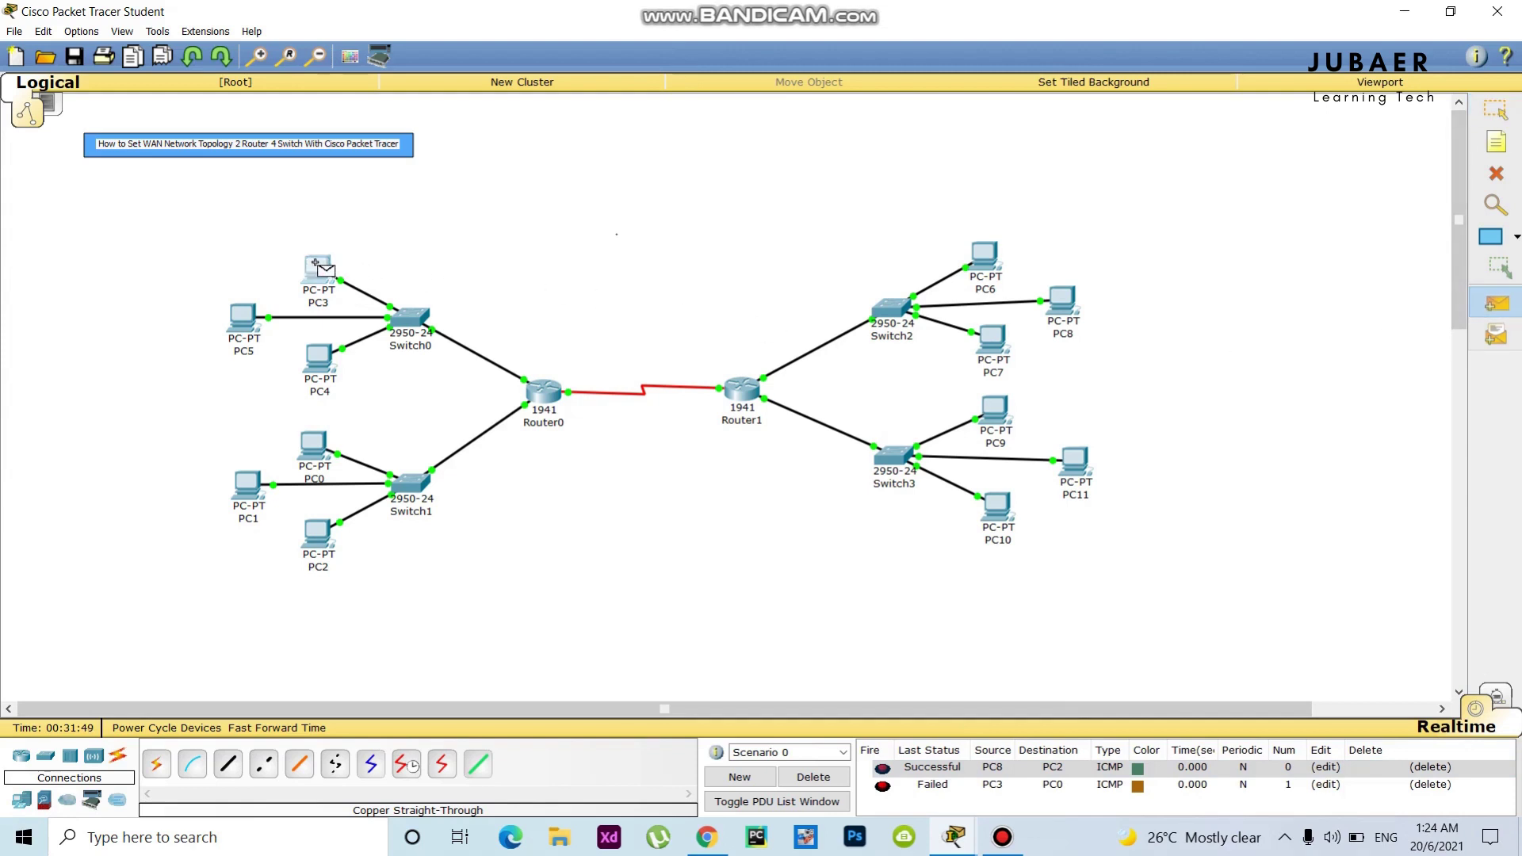
click(308, 447)
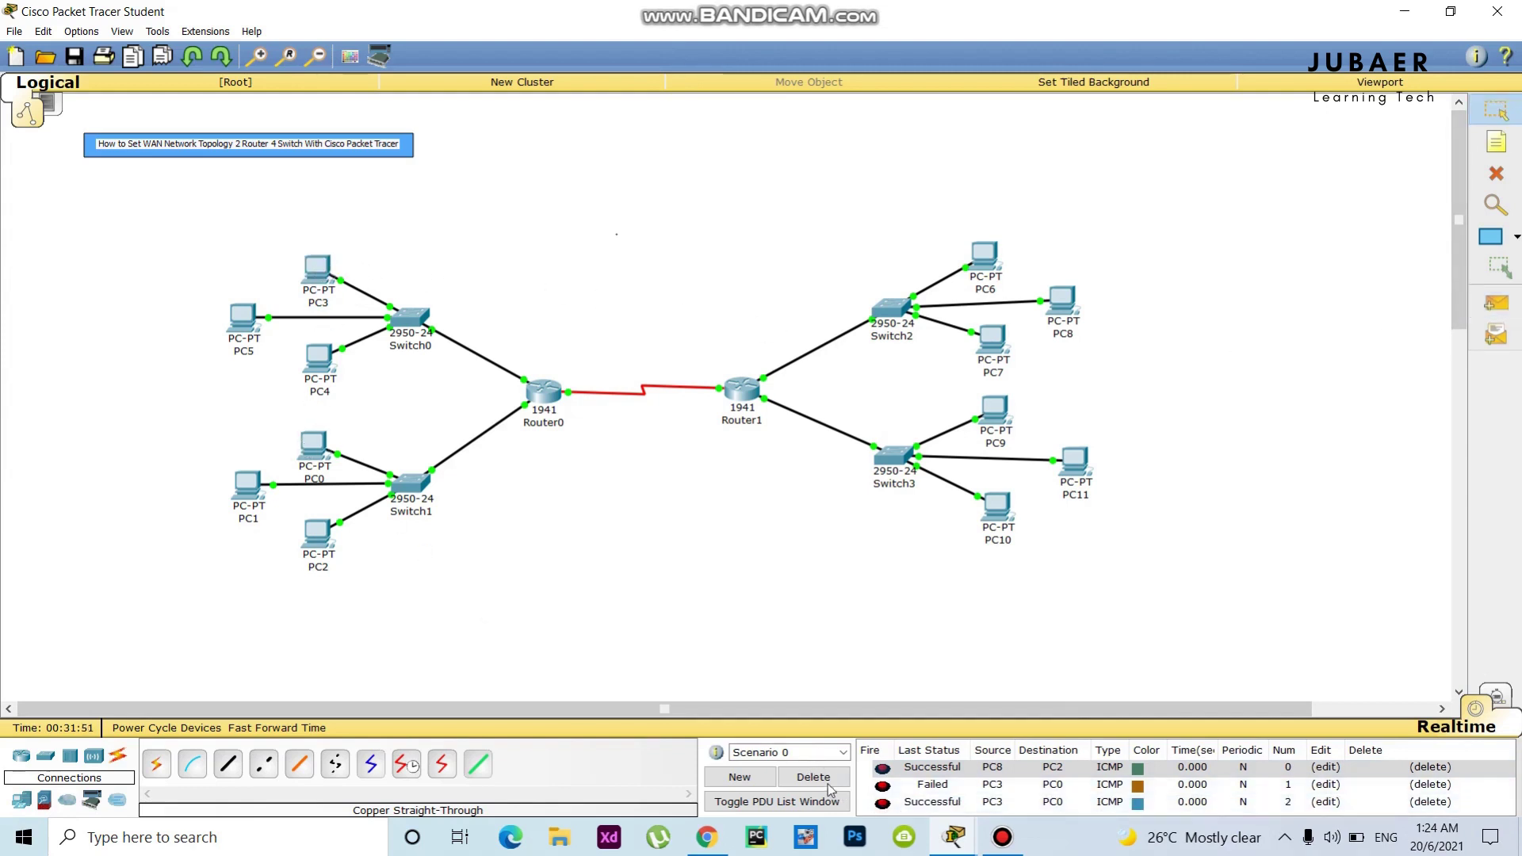
click(813, 777)
click(1490, 306)
click(1488, 307)
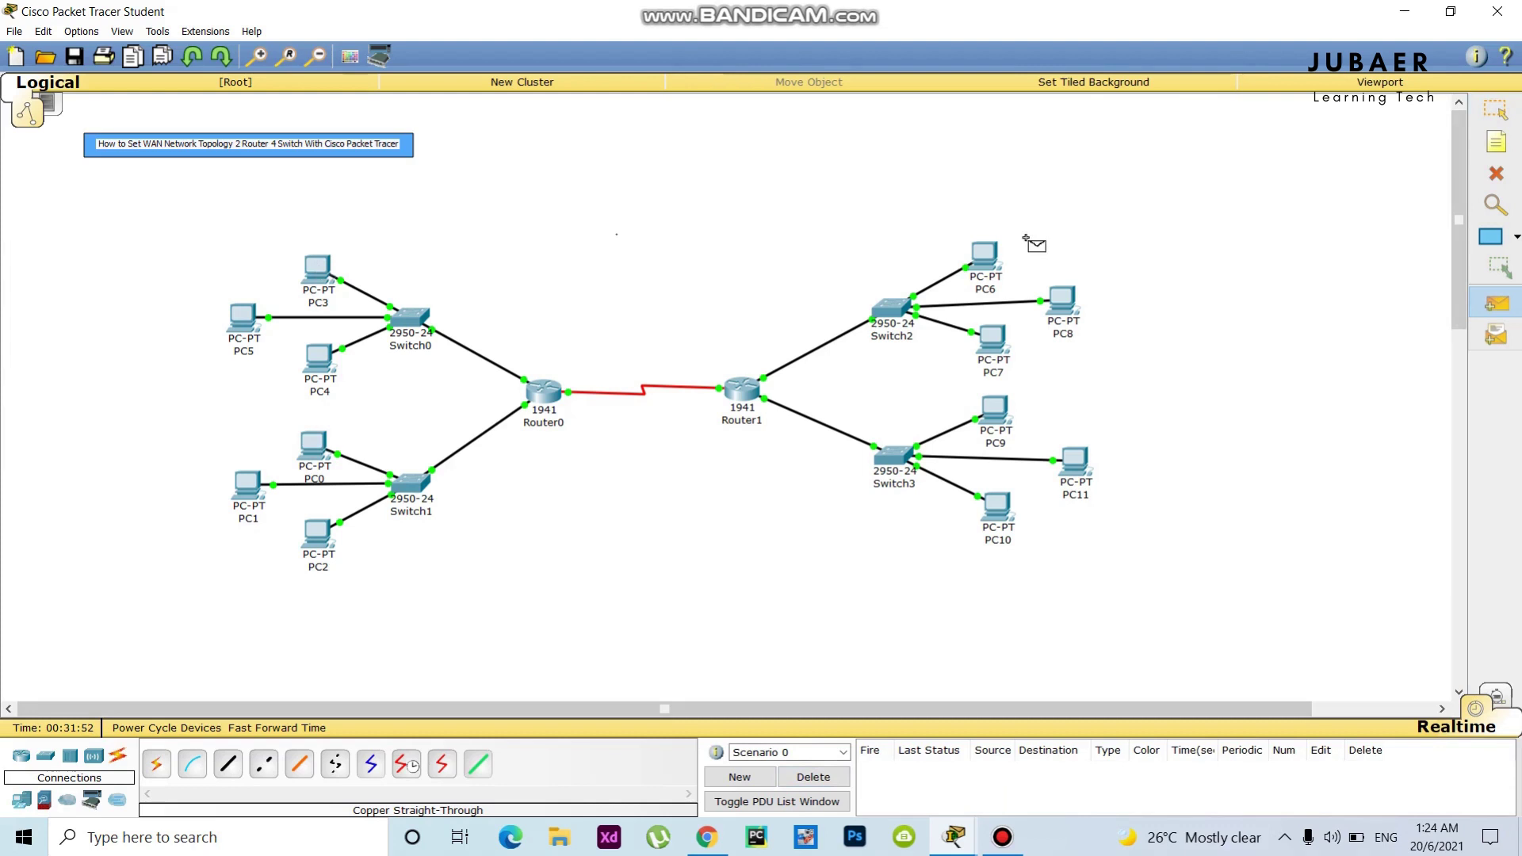
Step: Send simple PDU pings from PC6 to PC10 and, twice, from PC4 to PC7
click(983, 254)
click(995, 499)
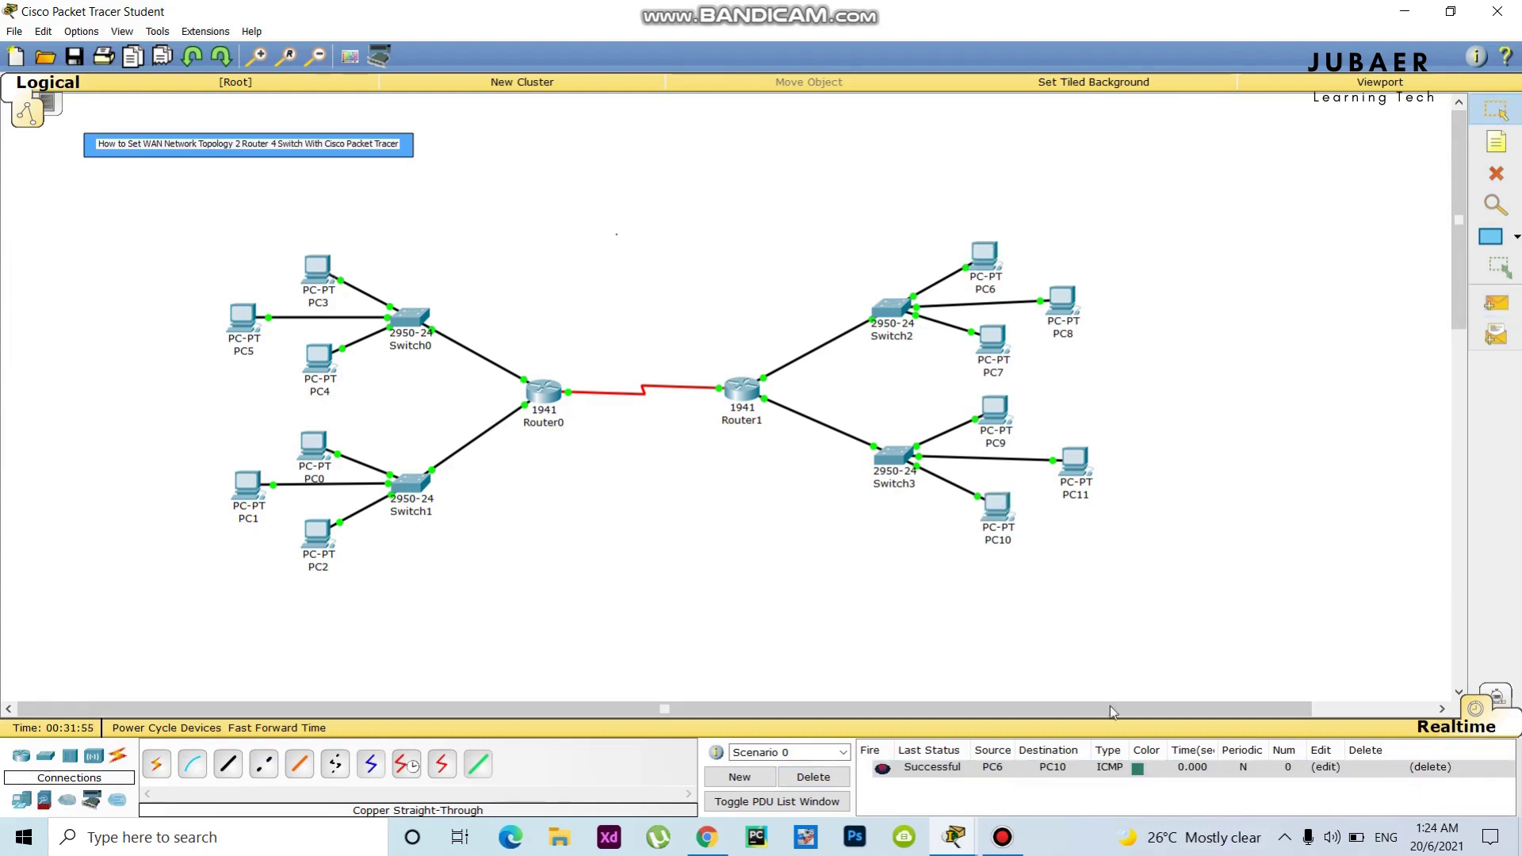
click(1495, 304)
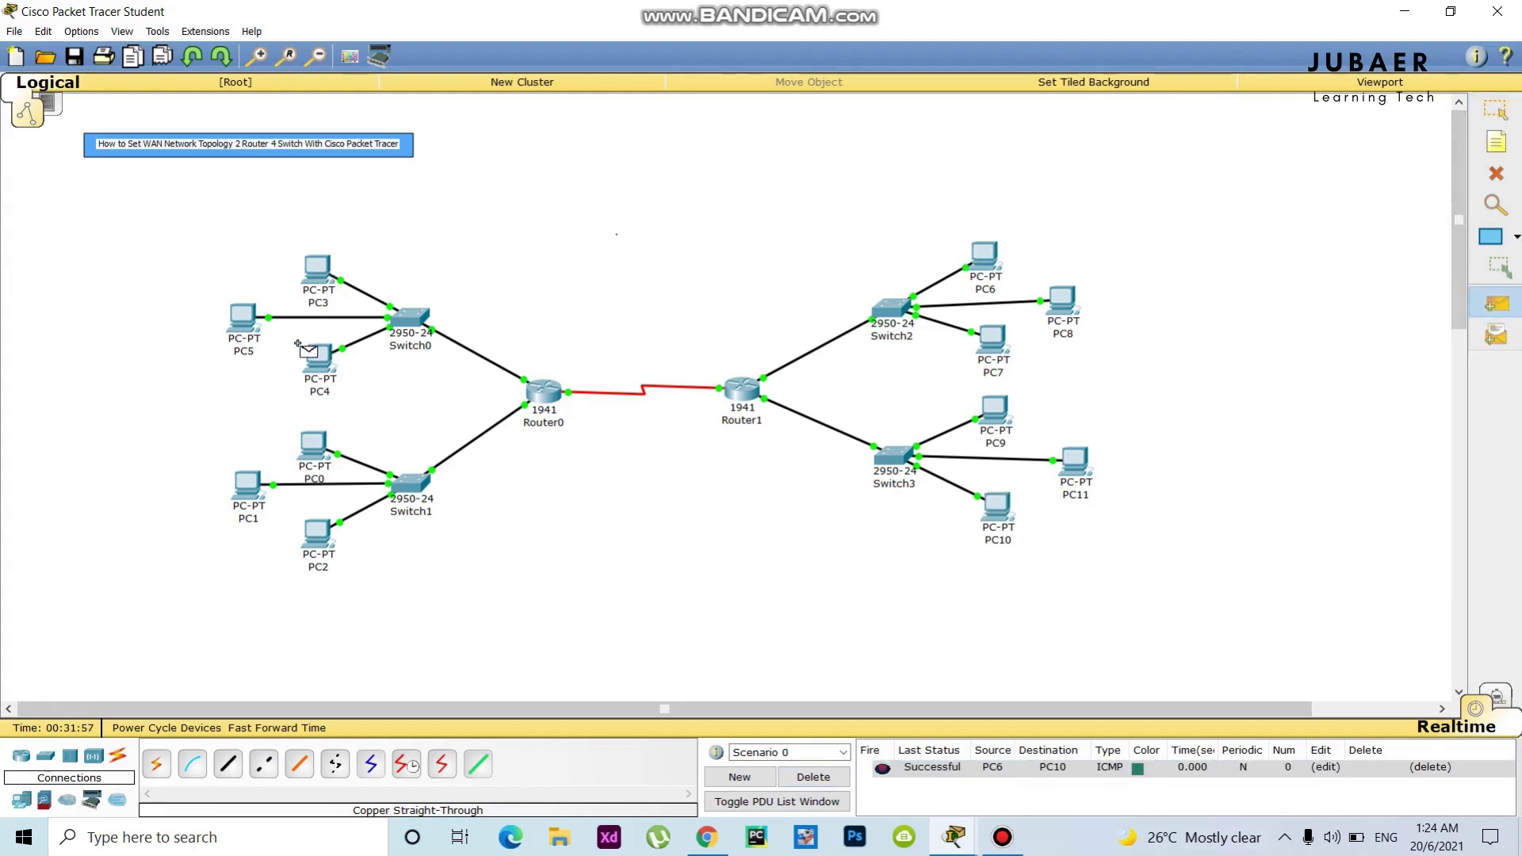
click(318, 356)
click(992, 339)
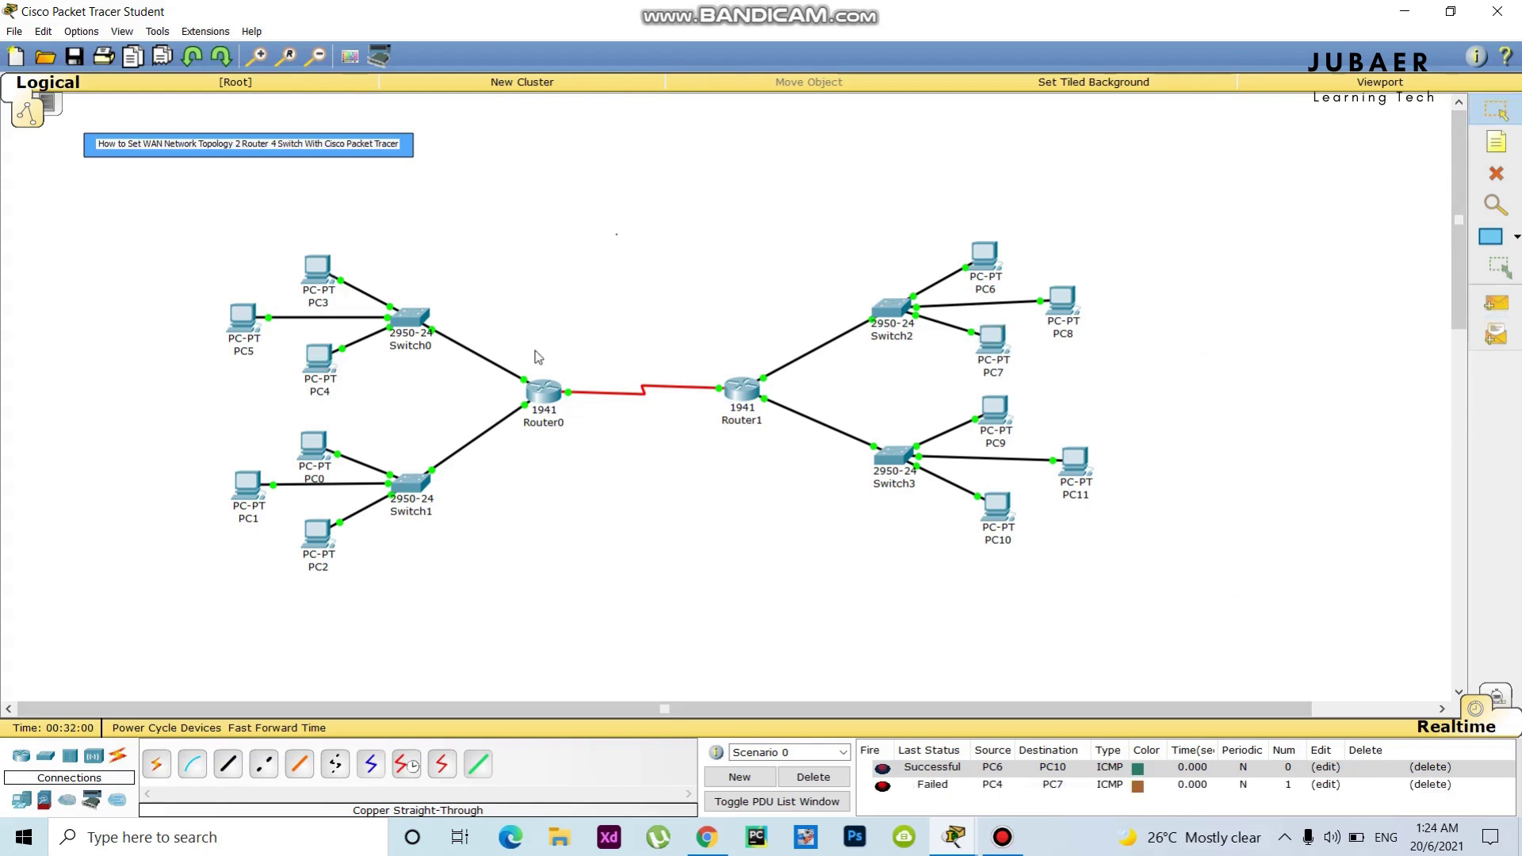
click(1496, 304)
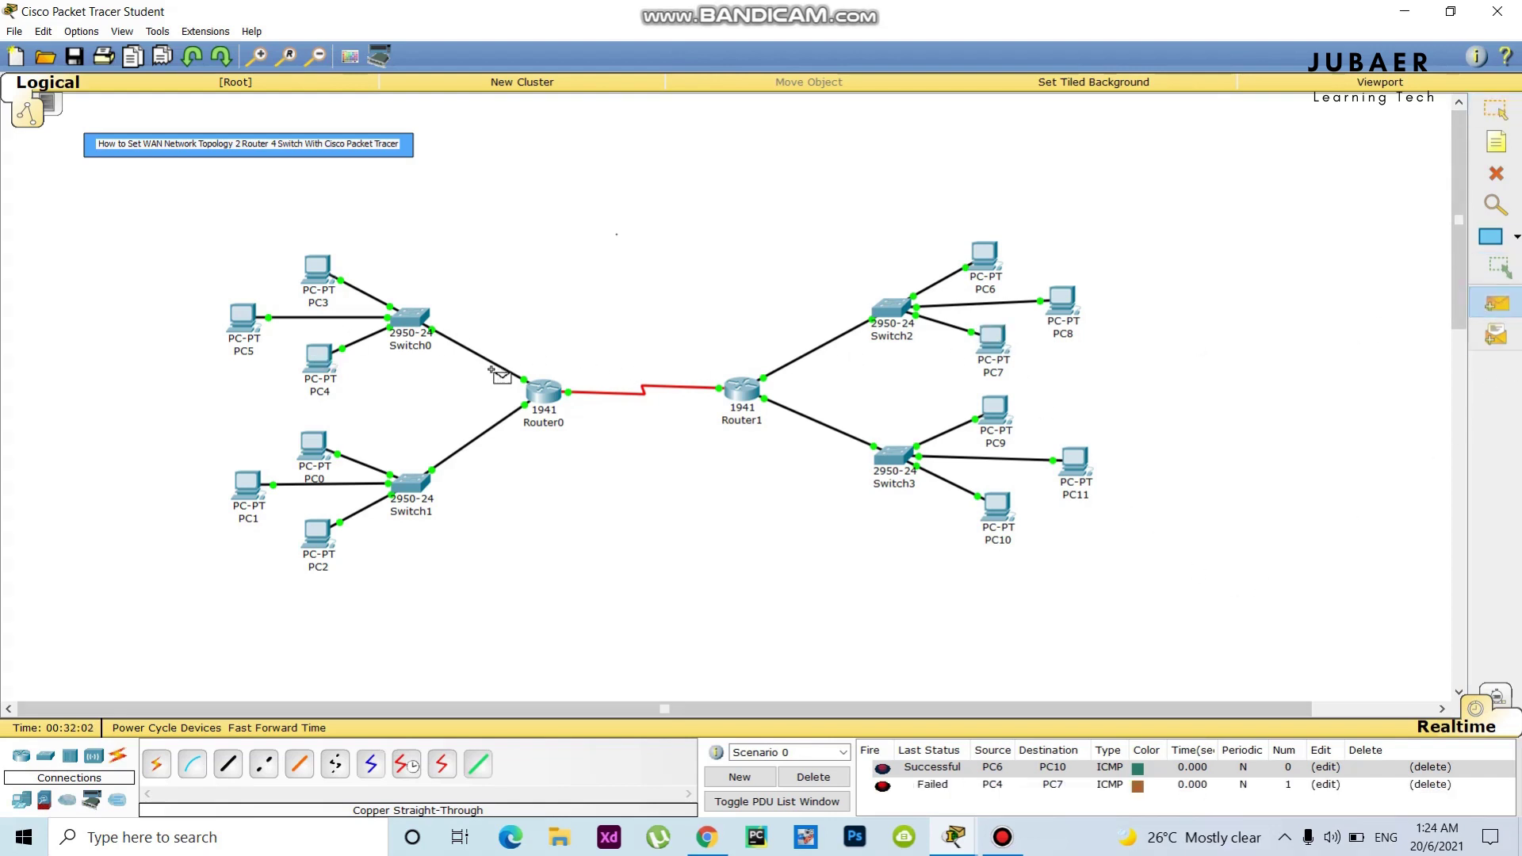
click(317, 355)
click(999, 339)
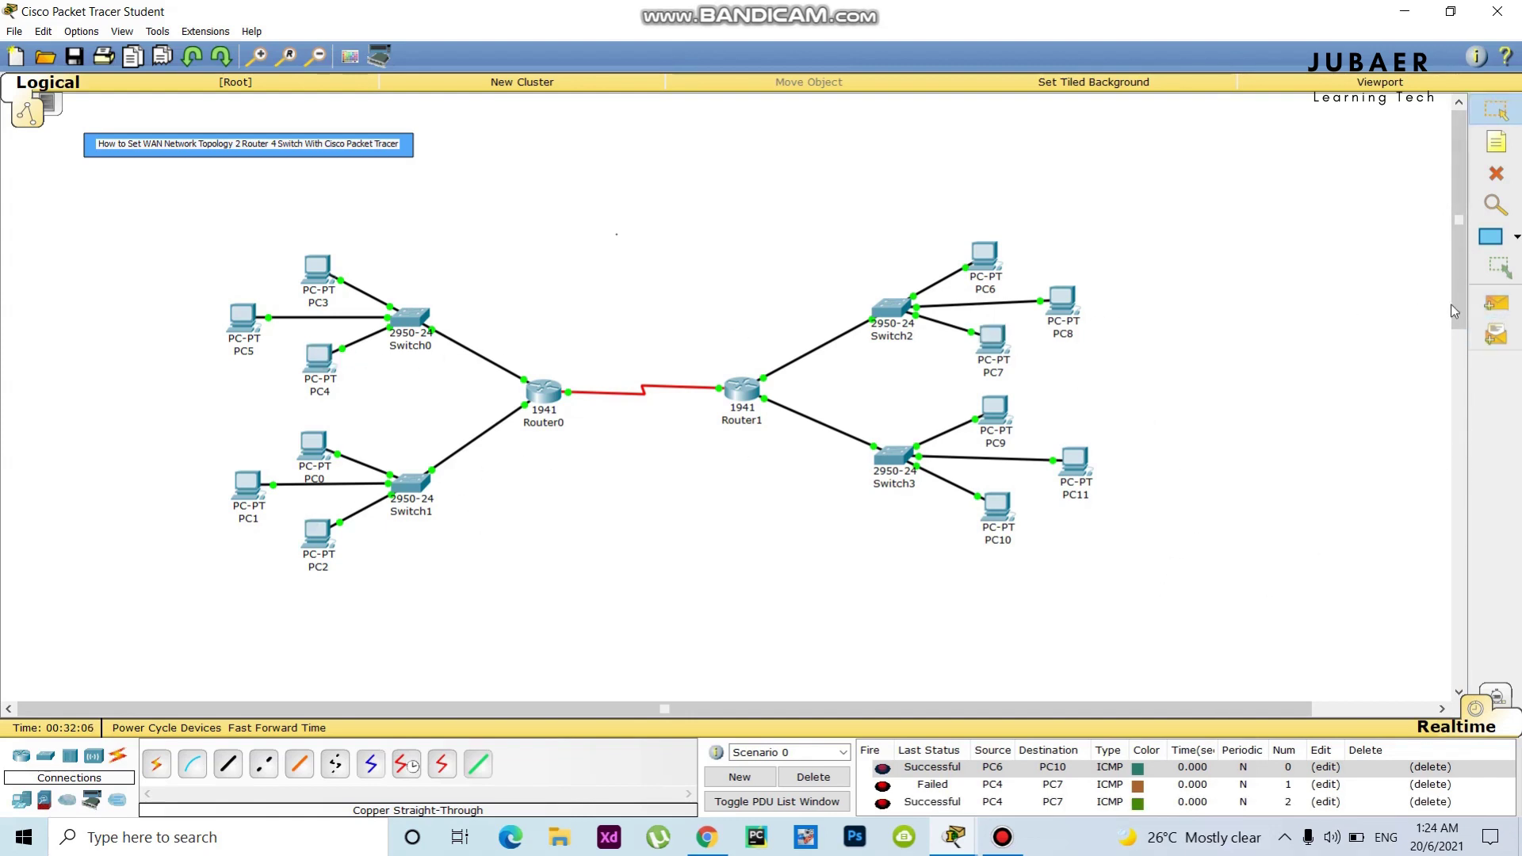
Step: Ping PC11 to PC0, then clear all pings from the scenario list
click(1496, 303)
click(1072, 457)
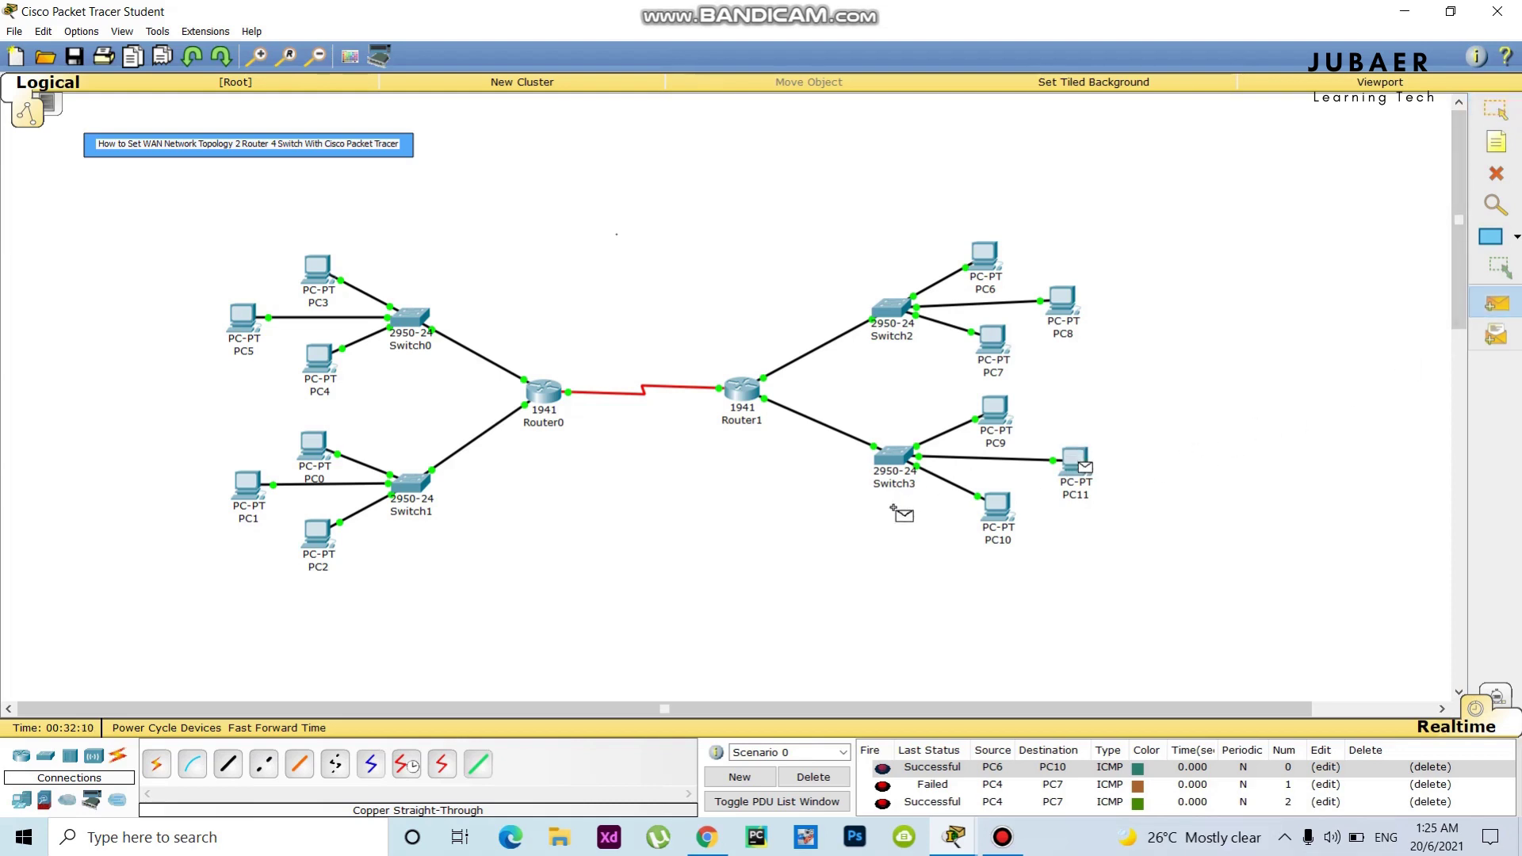
click(314, 440)
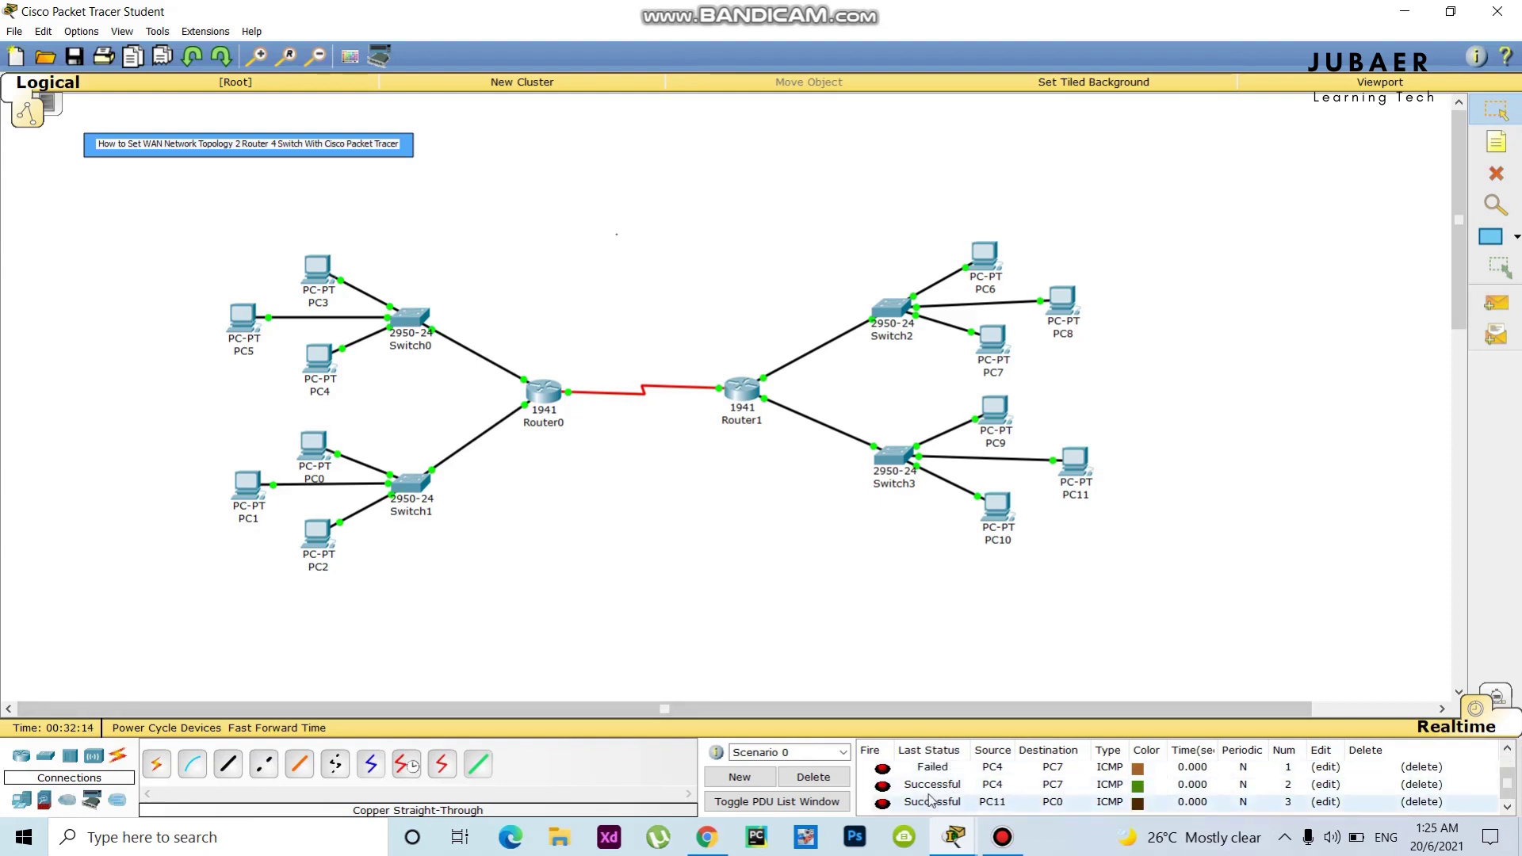
click(822, 776)
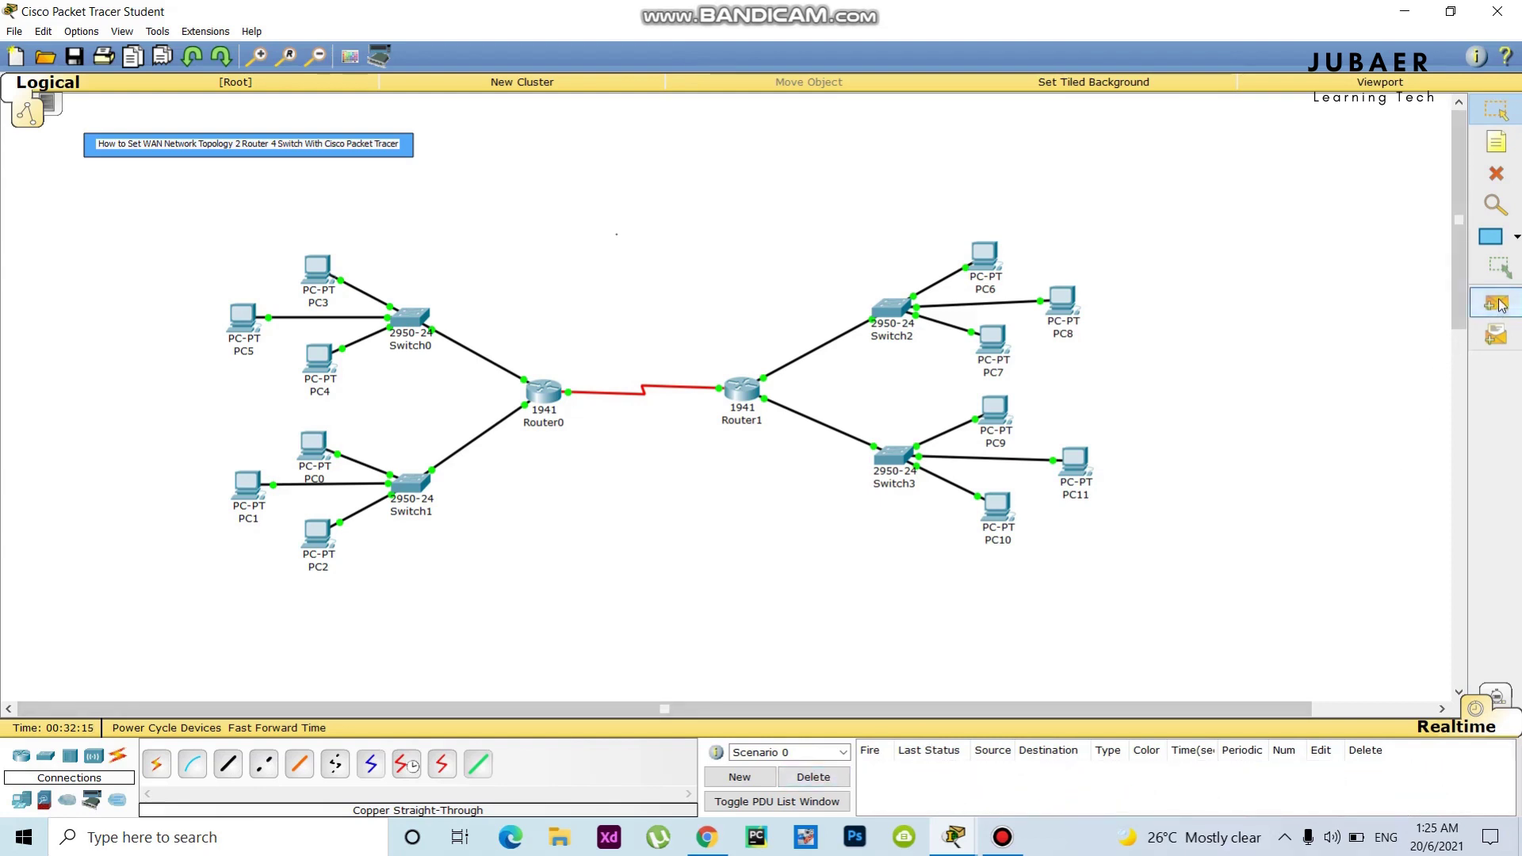
Step: Add fresh pings from PC3 to PC10 and from PC11 to PC0
click(1497, 302)
click(317, 270)
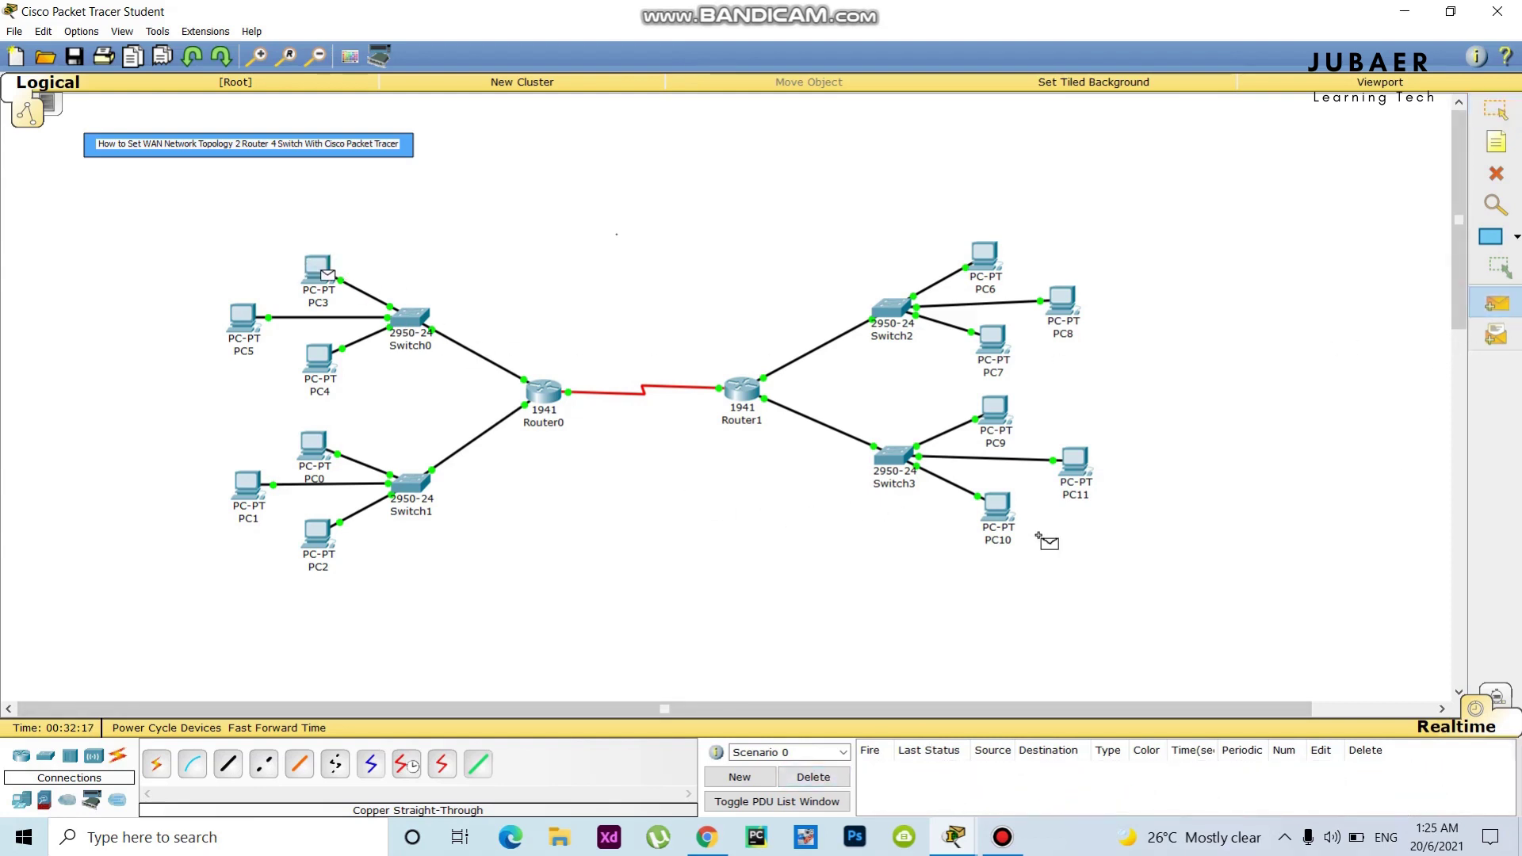
click(997, 507)
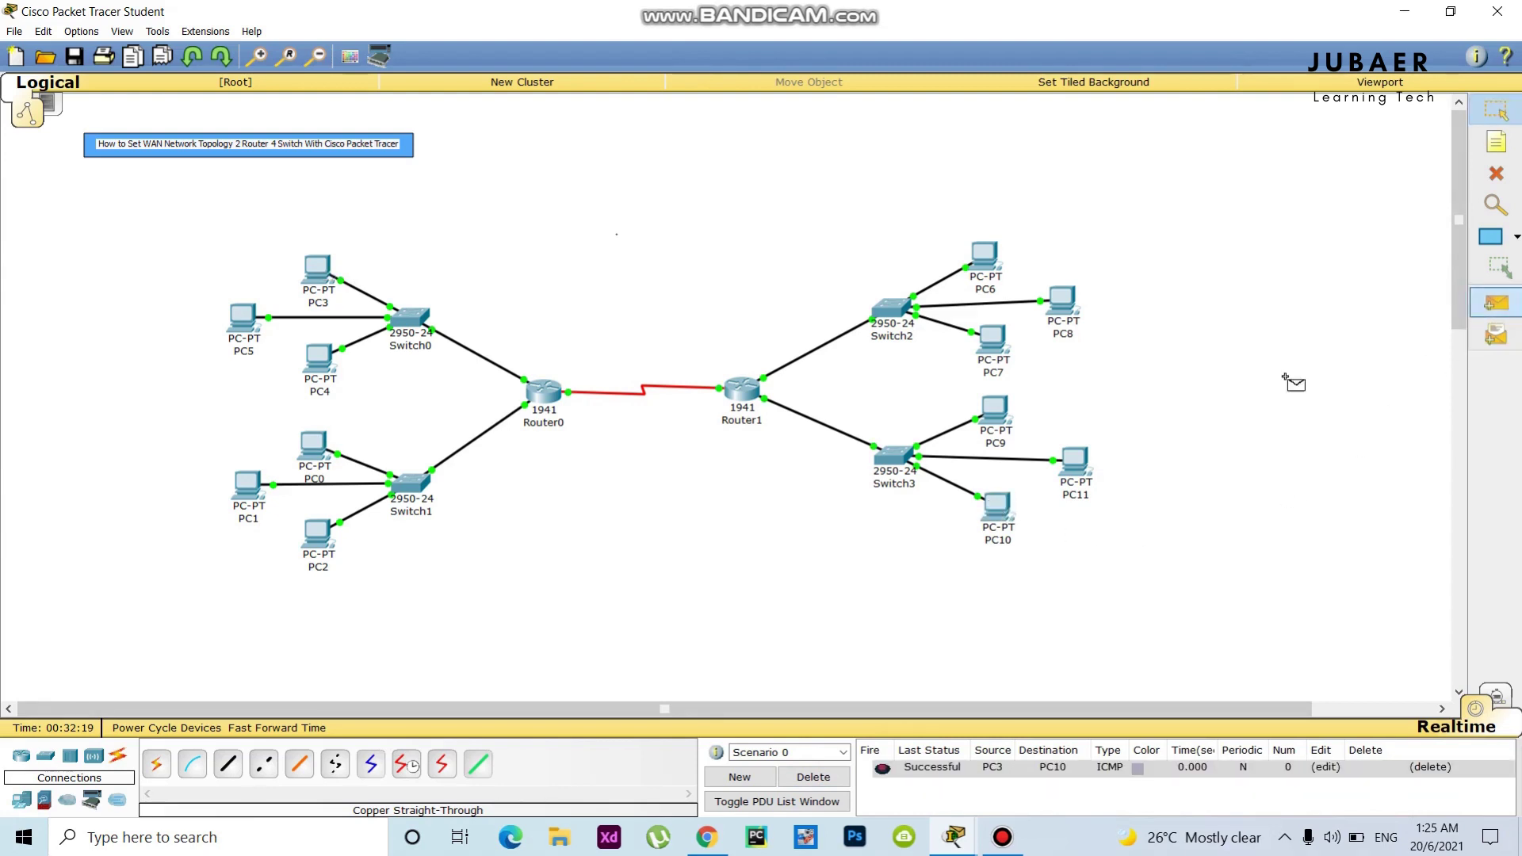
click(1074, 460)
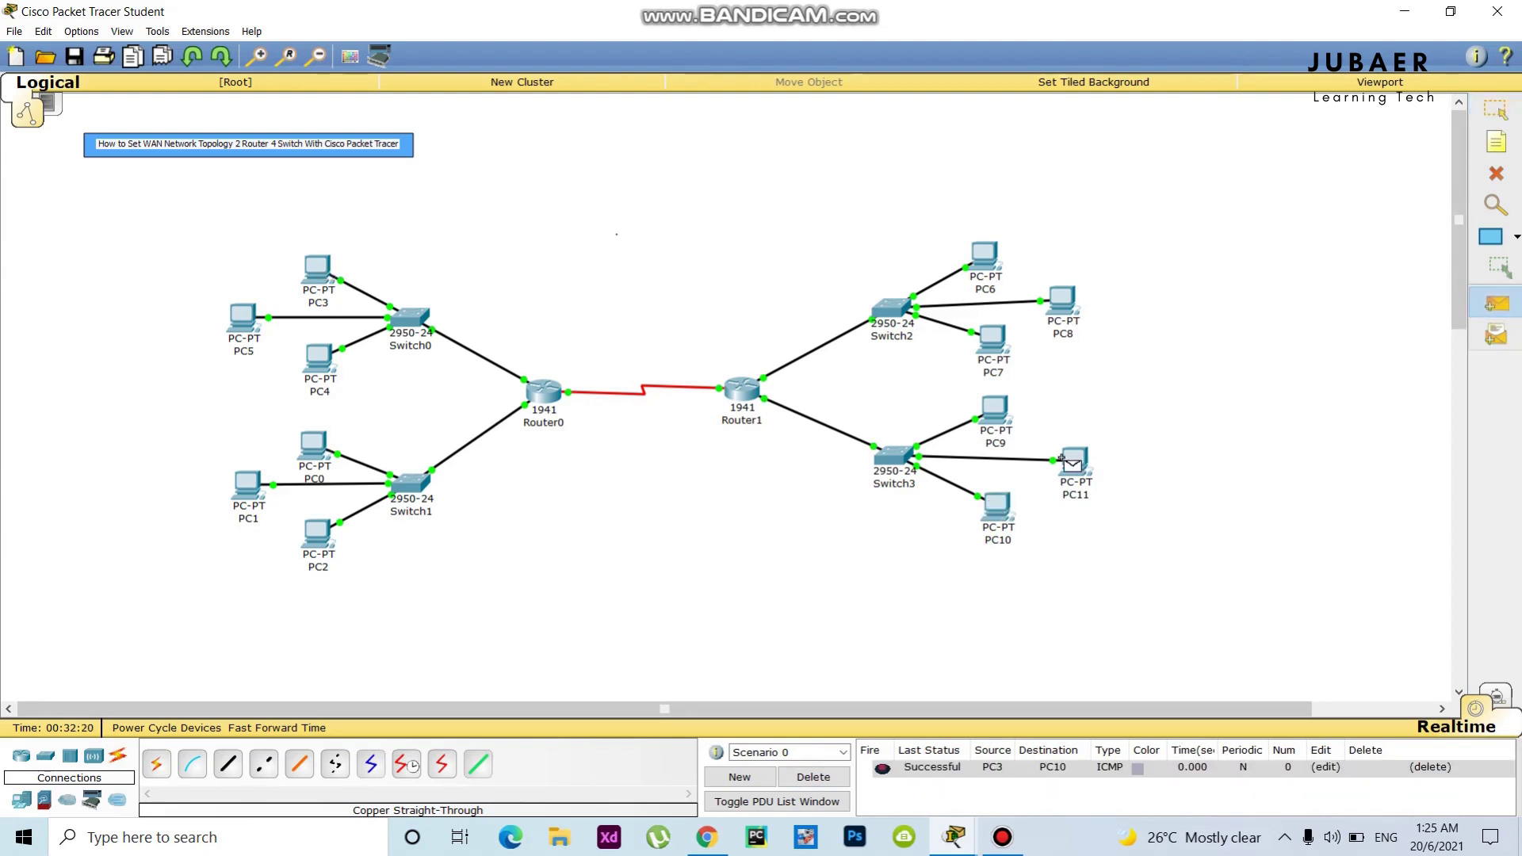
click(309, 444)
Step: Add pings from PC2 to PC8 and from PC6 to PC11
click(1496, 303)
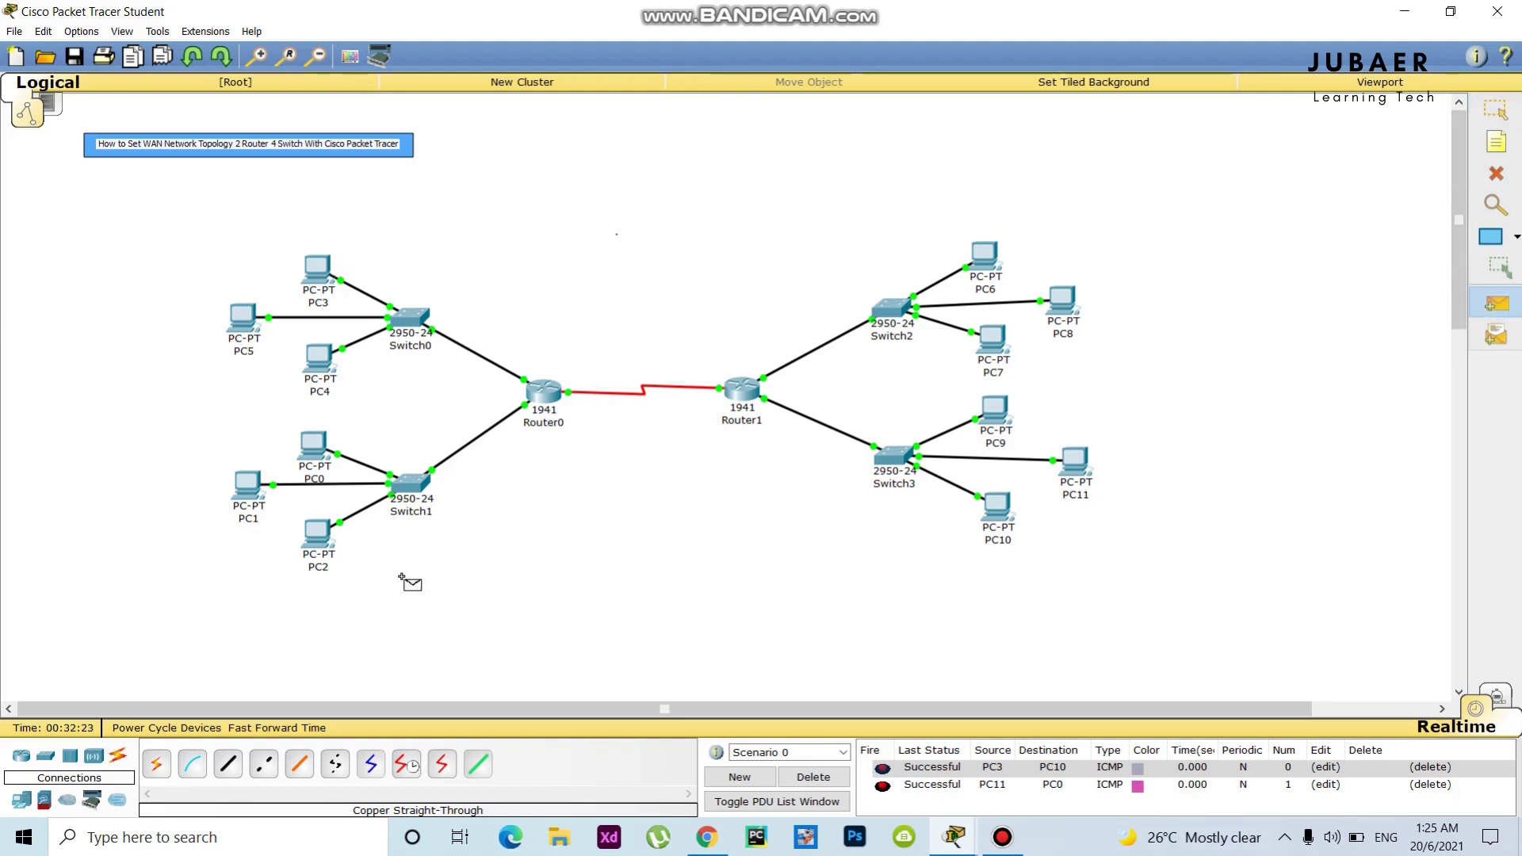
click(317, 535)
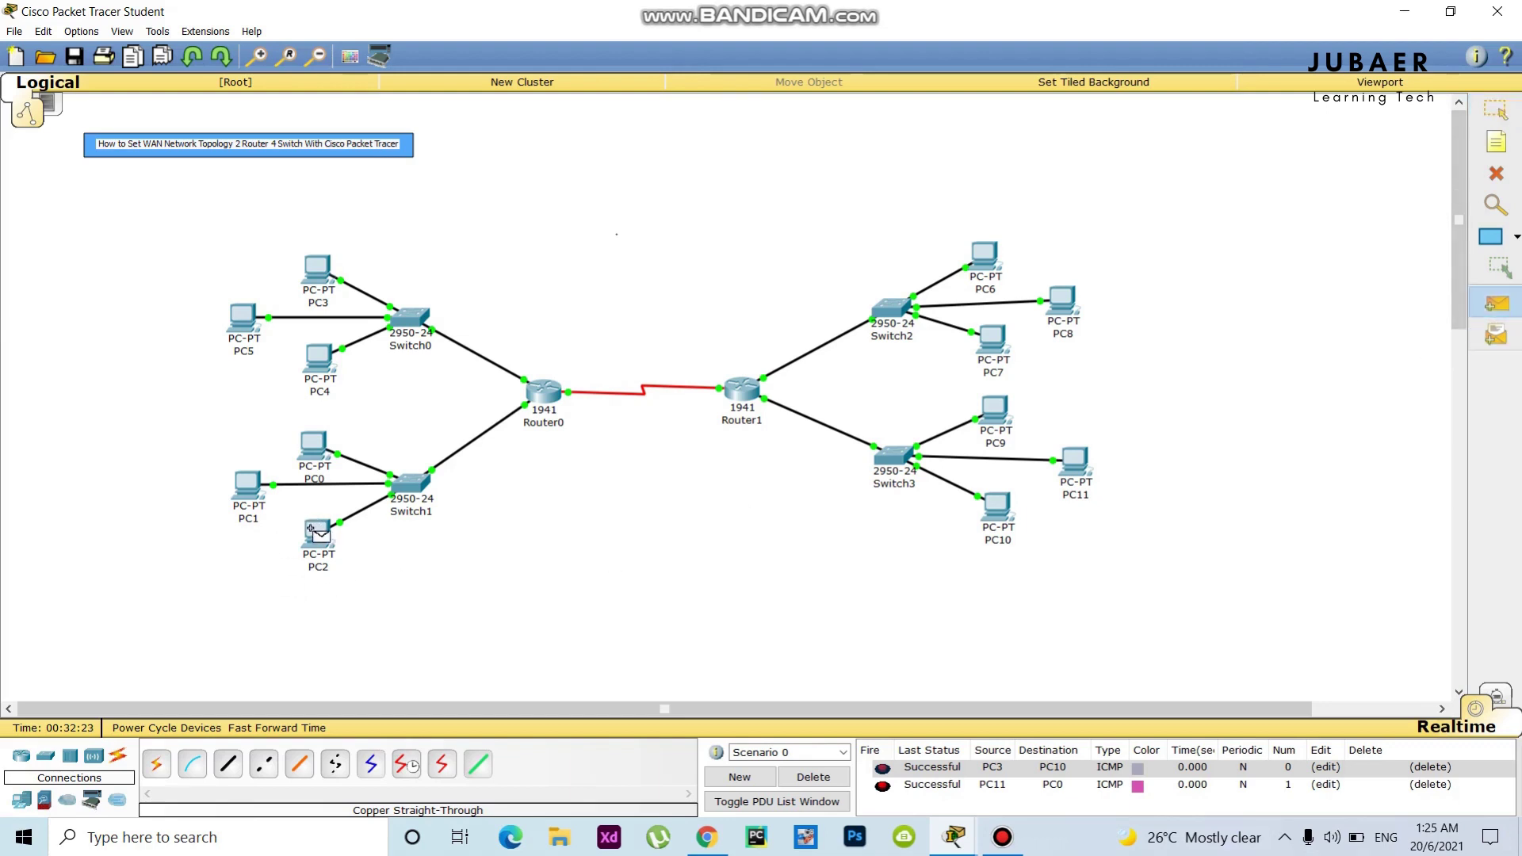
click(1060, 300)
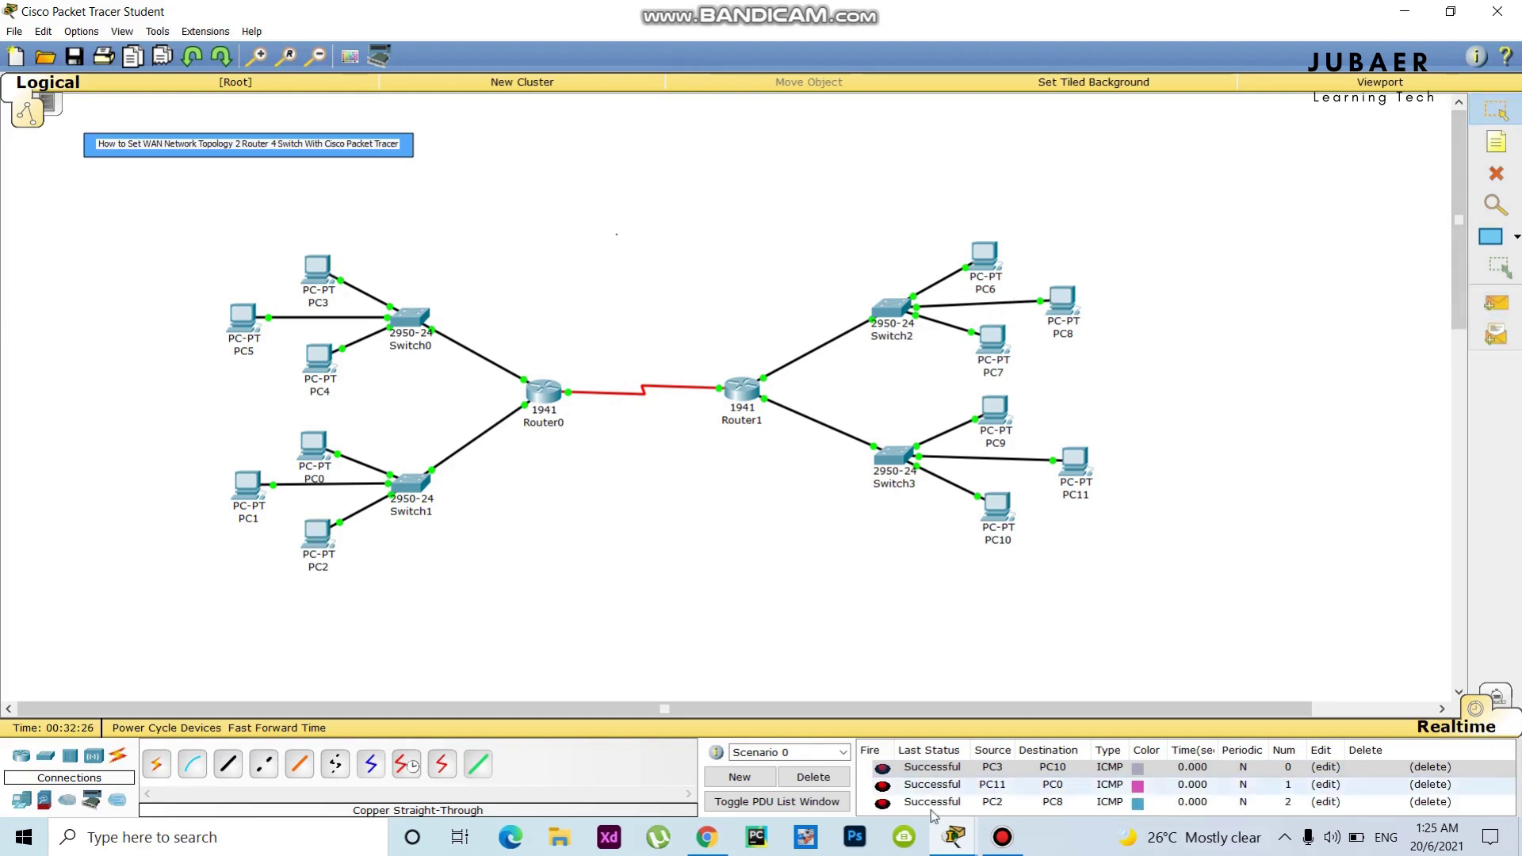
click(1496, 303)
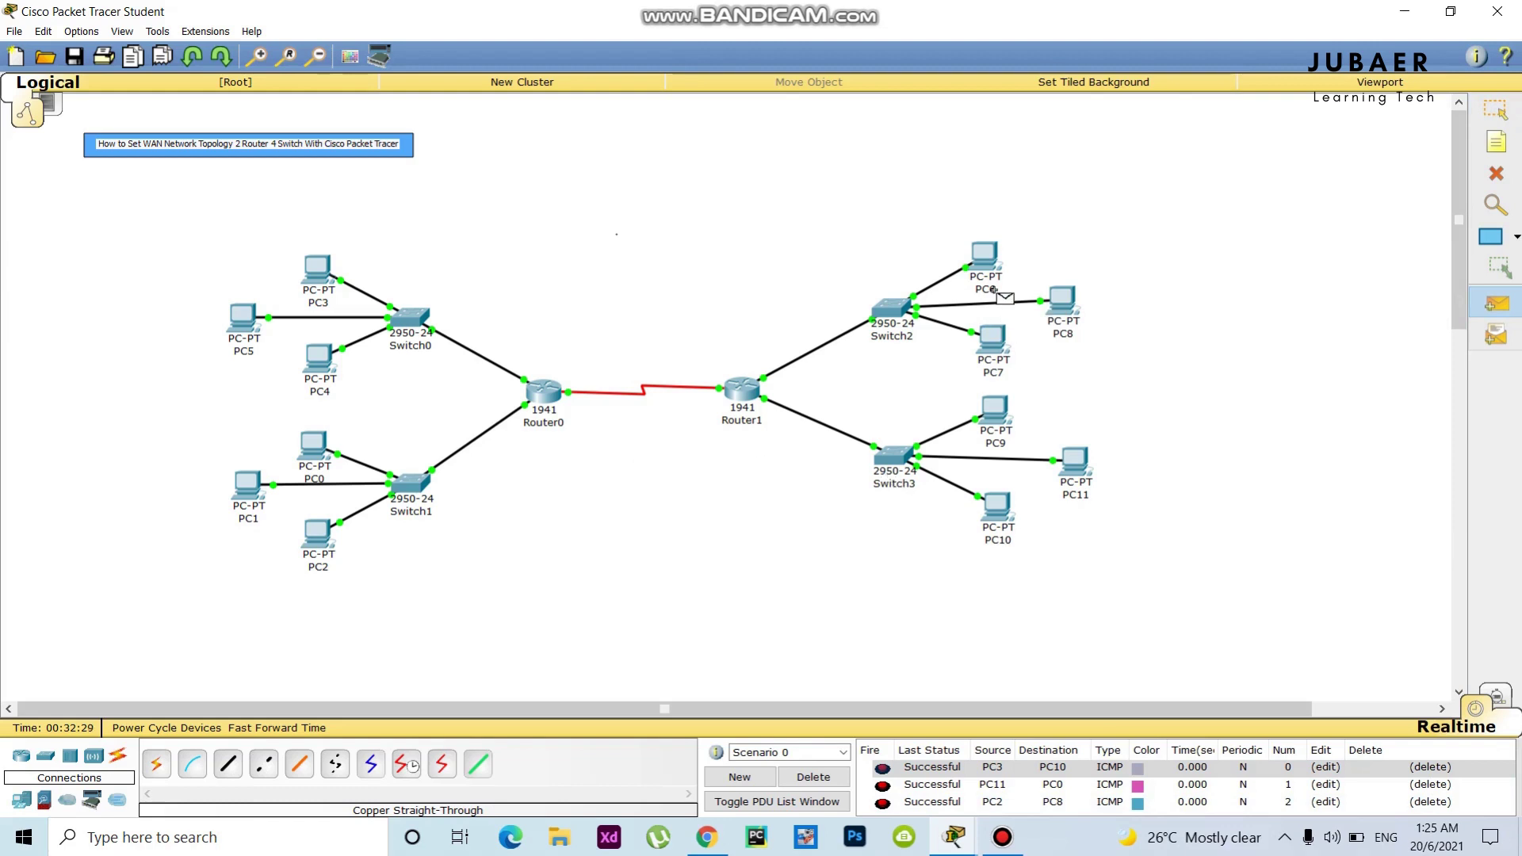
click(985, 256)
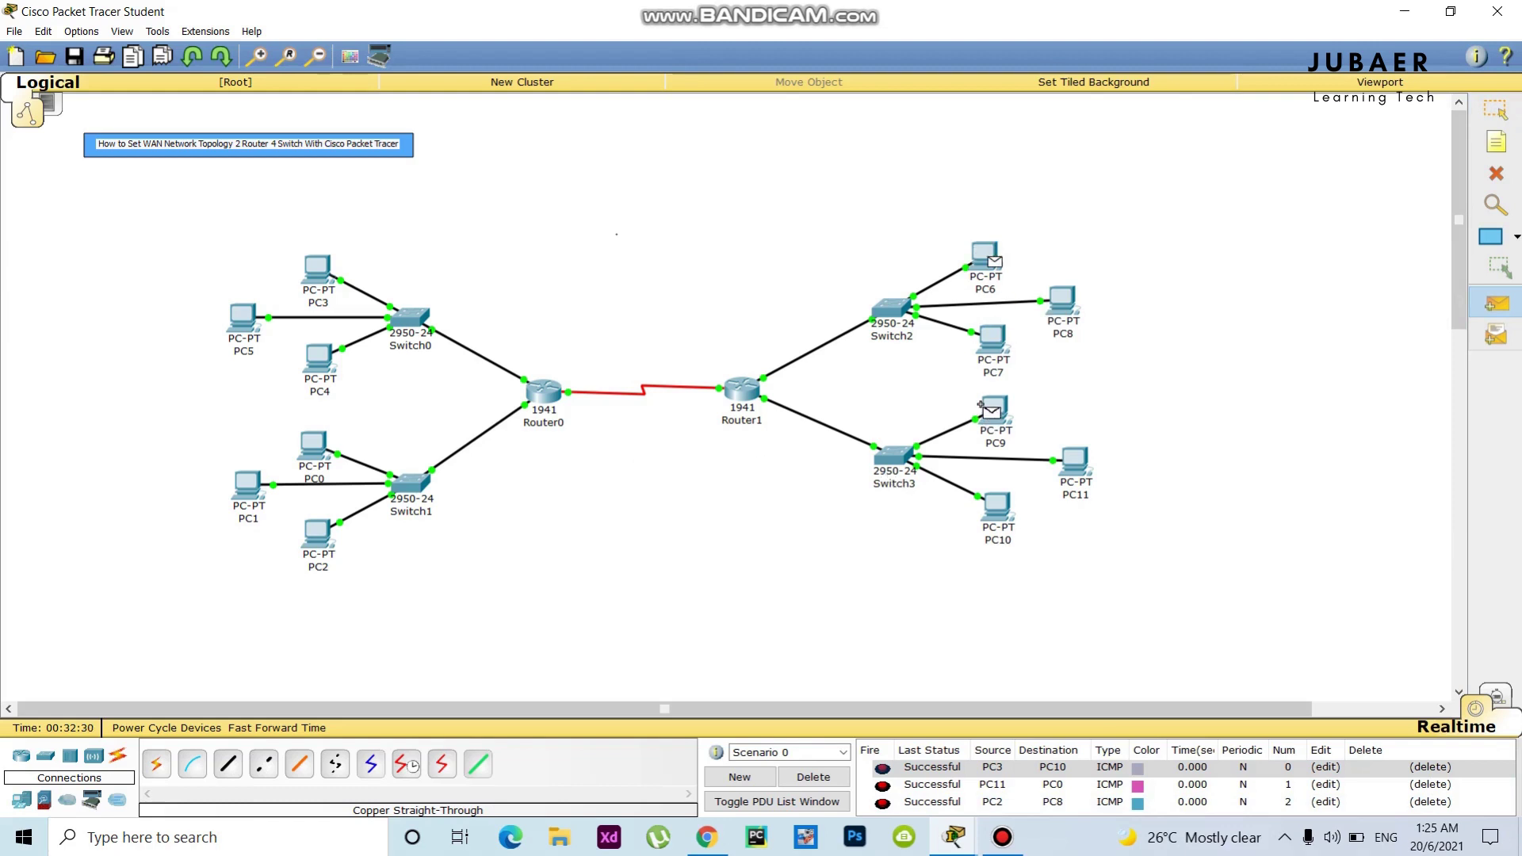
click(1075, 460)
Step: Add a ping from PC2 to PC3 and switch to Simulation mode
scroll(976, 803, down, 1)
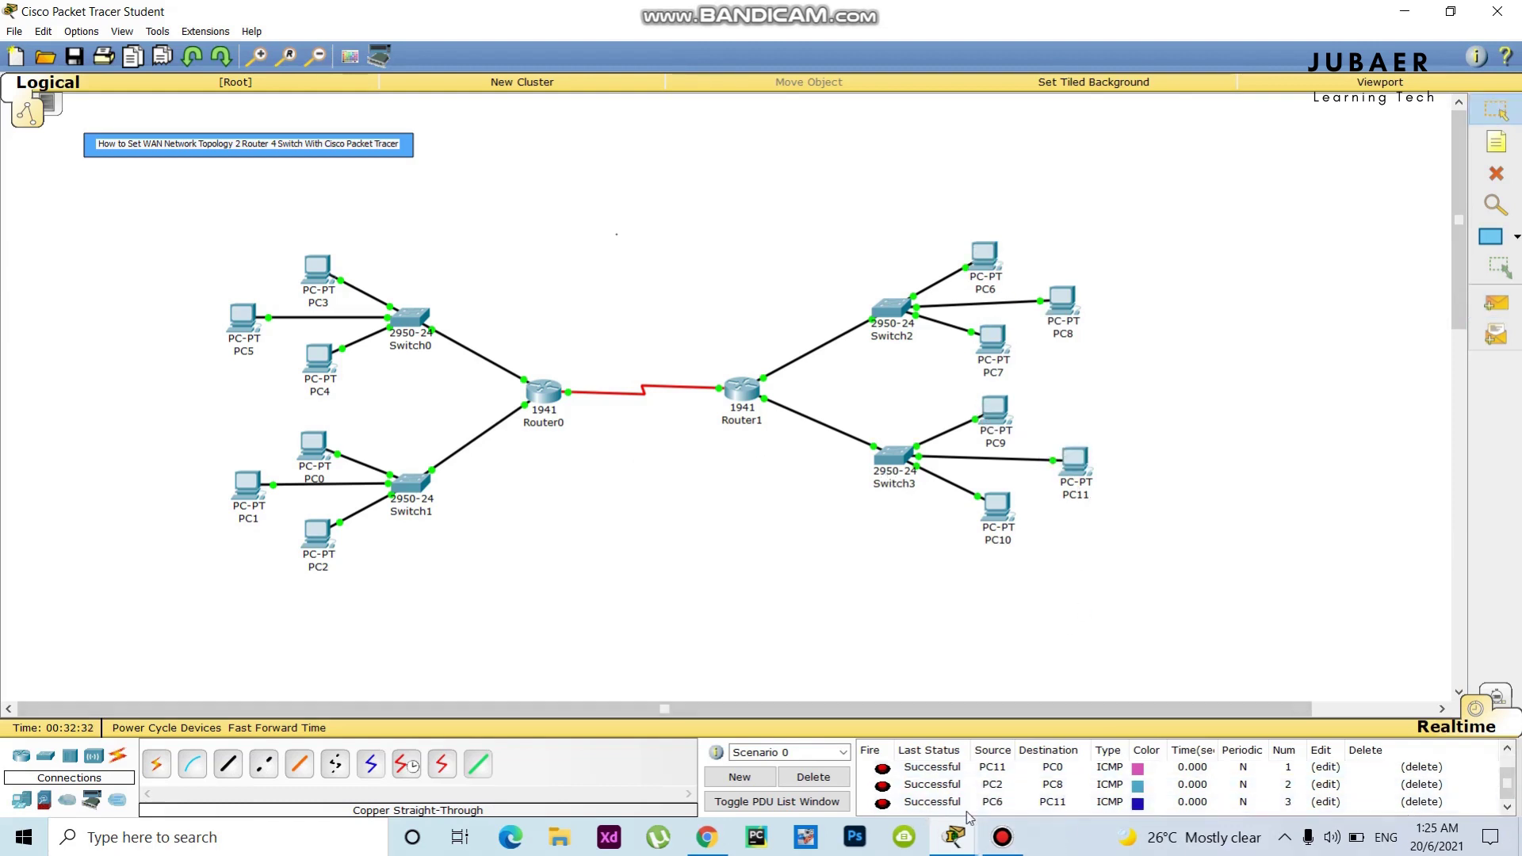
click(1515, 308)
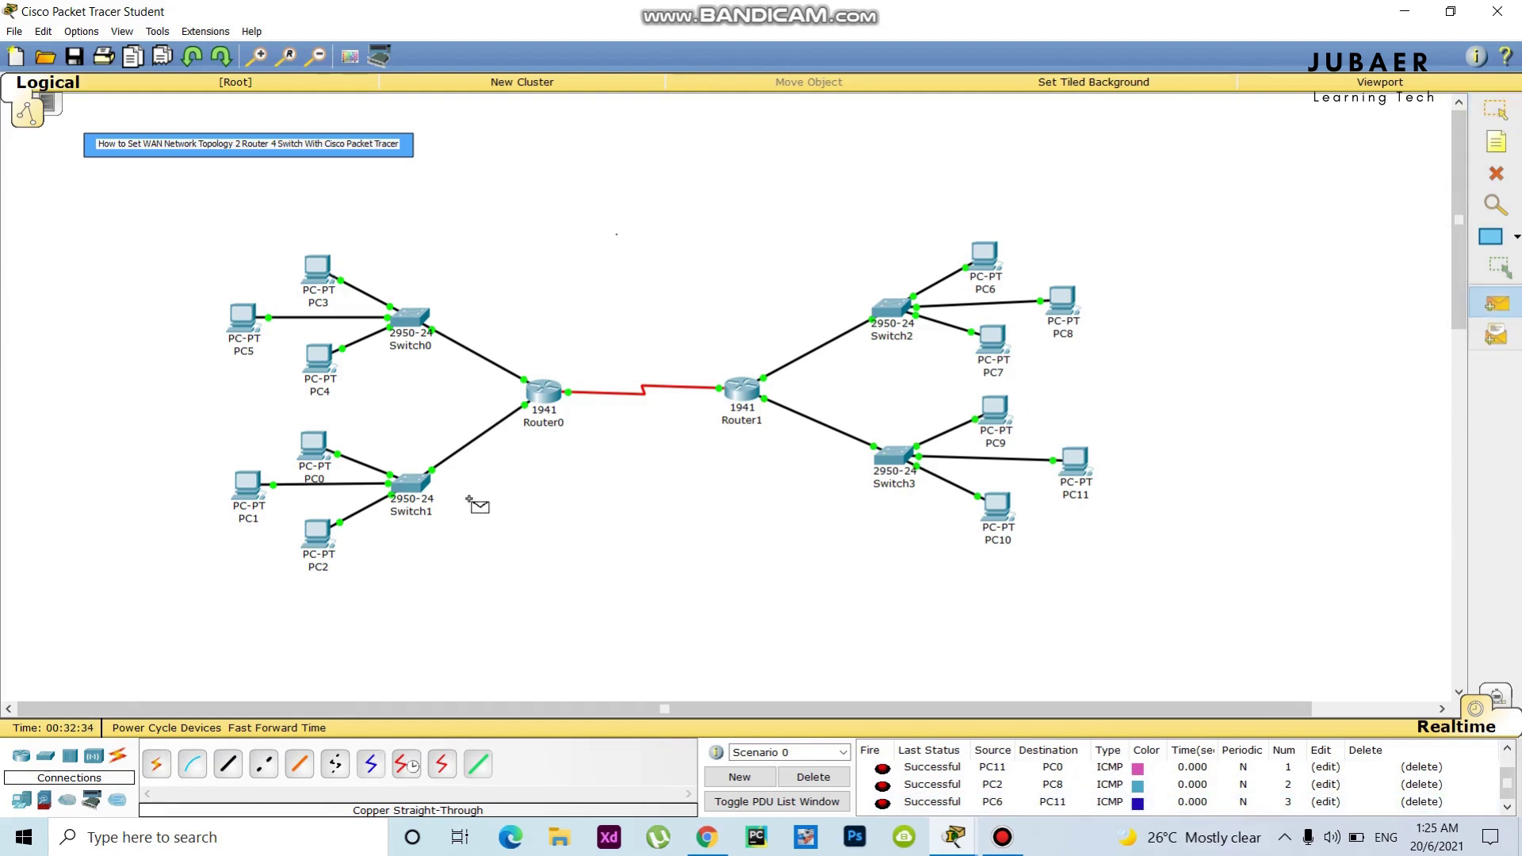
click(318, 533)
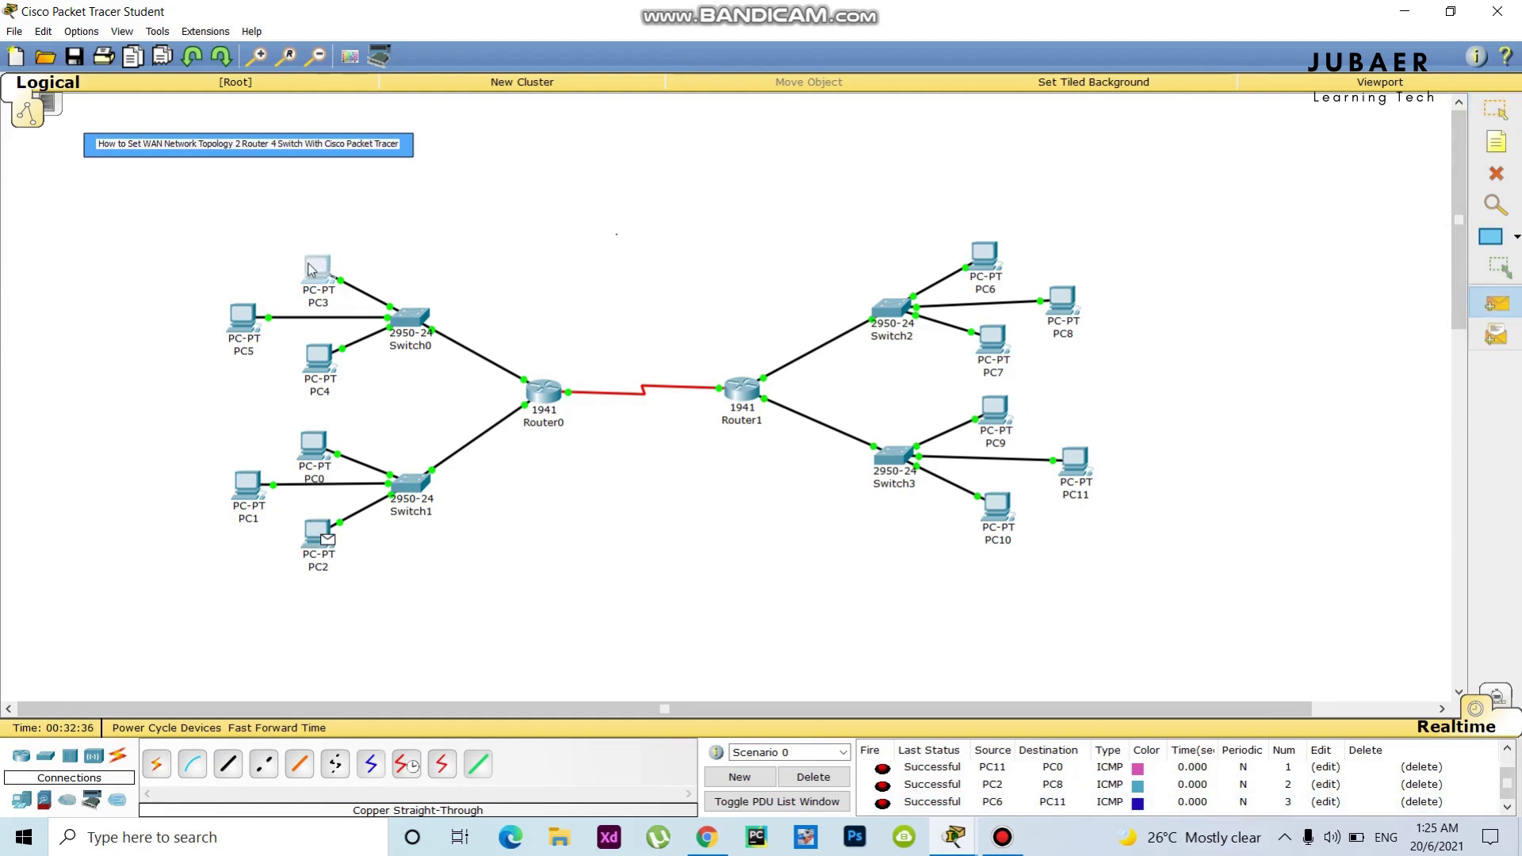
click(318, 268)
scroll(948, 801, down, 1)
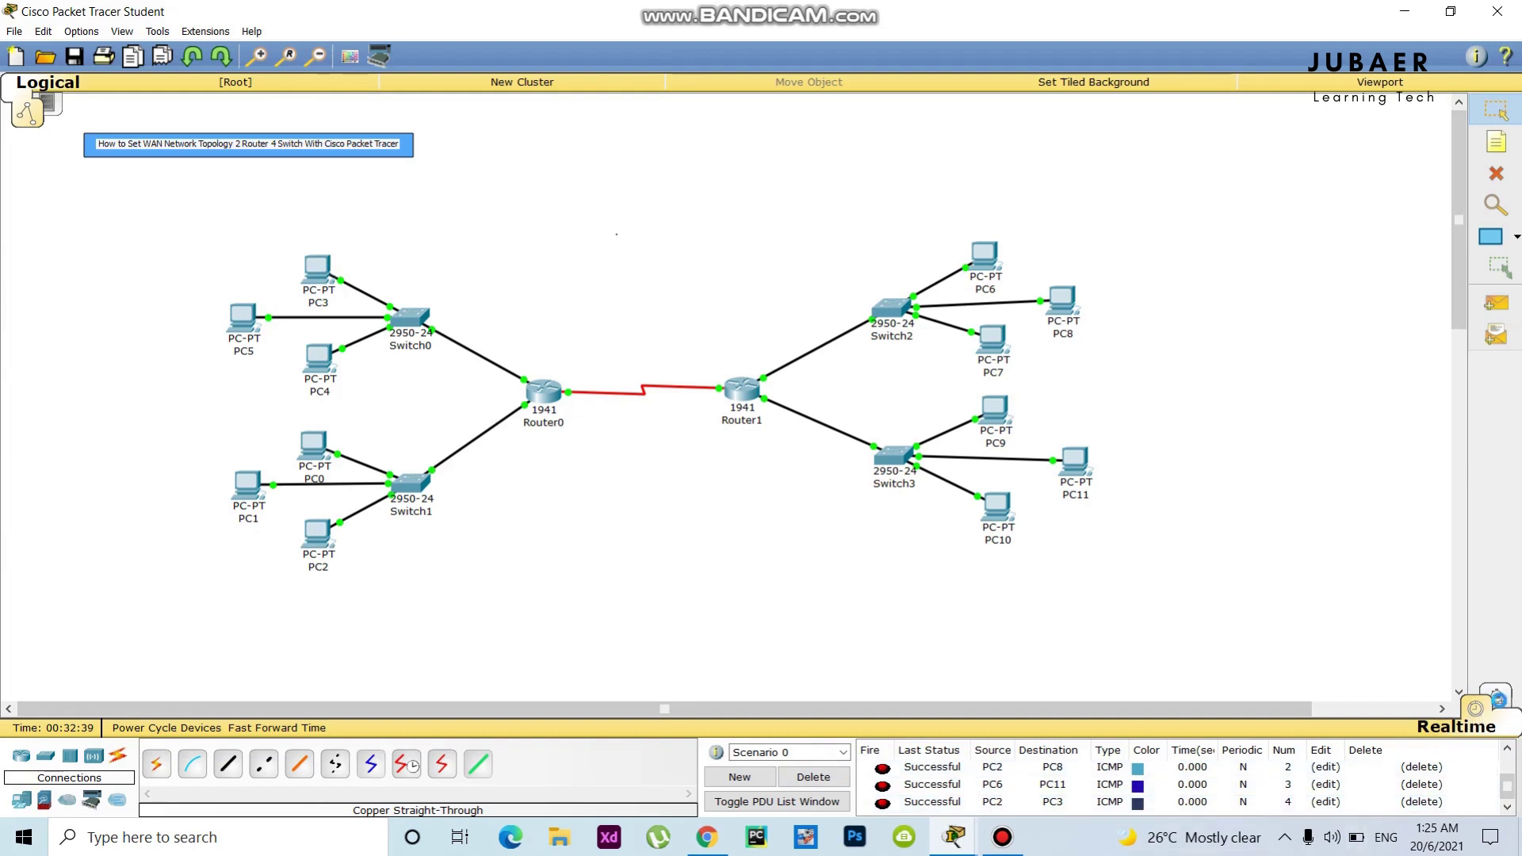
click(1498, 704)
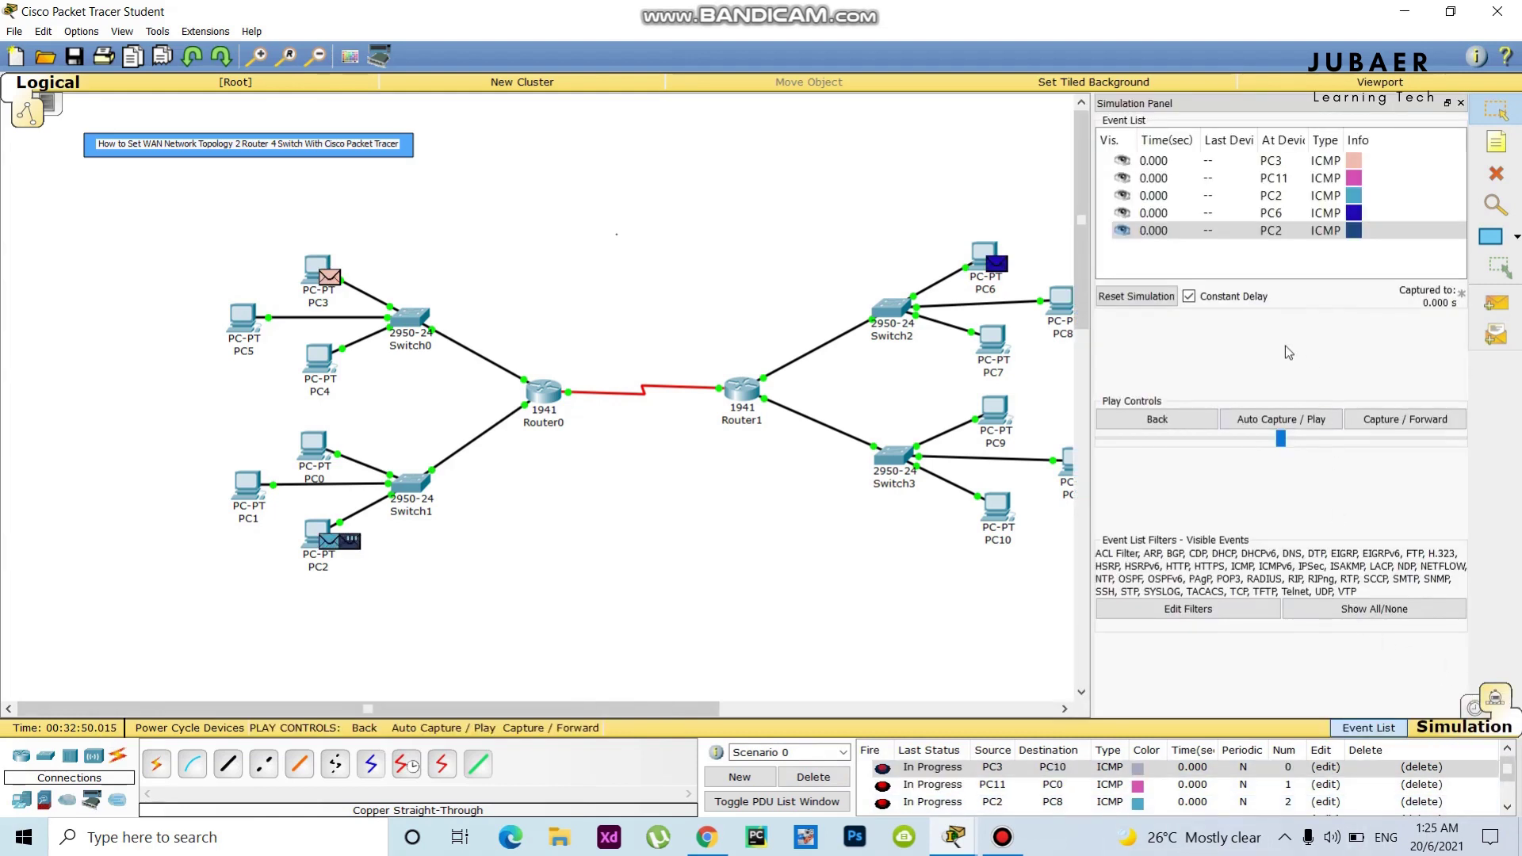
Step: Start Auto Capture / Play so the five ICMP packets advance hop by hop
click(1267, 422)
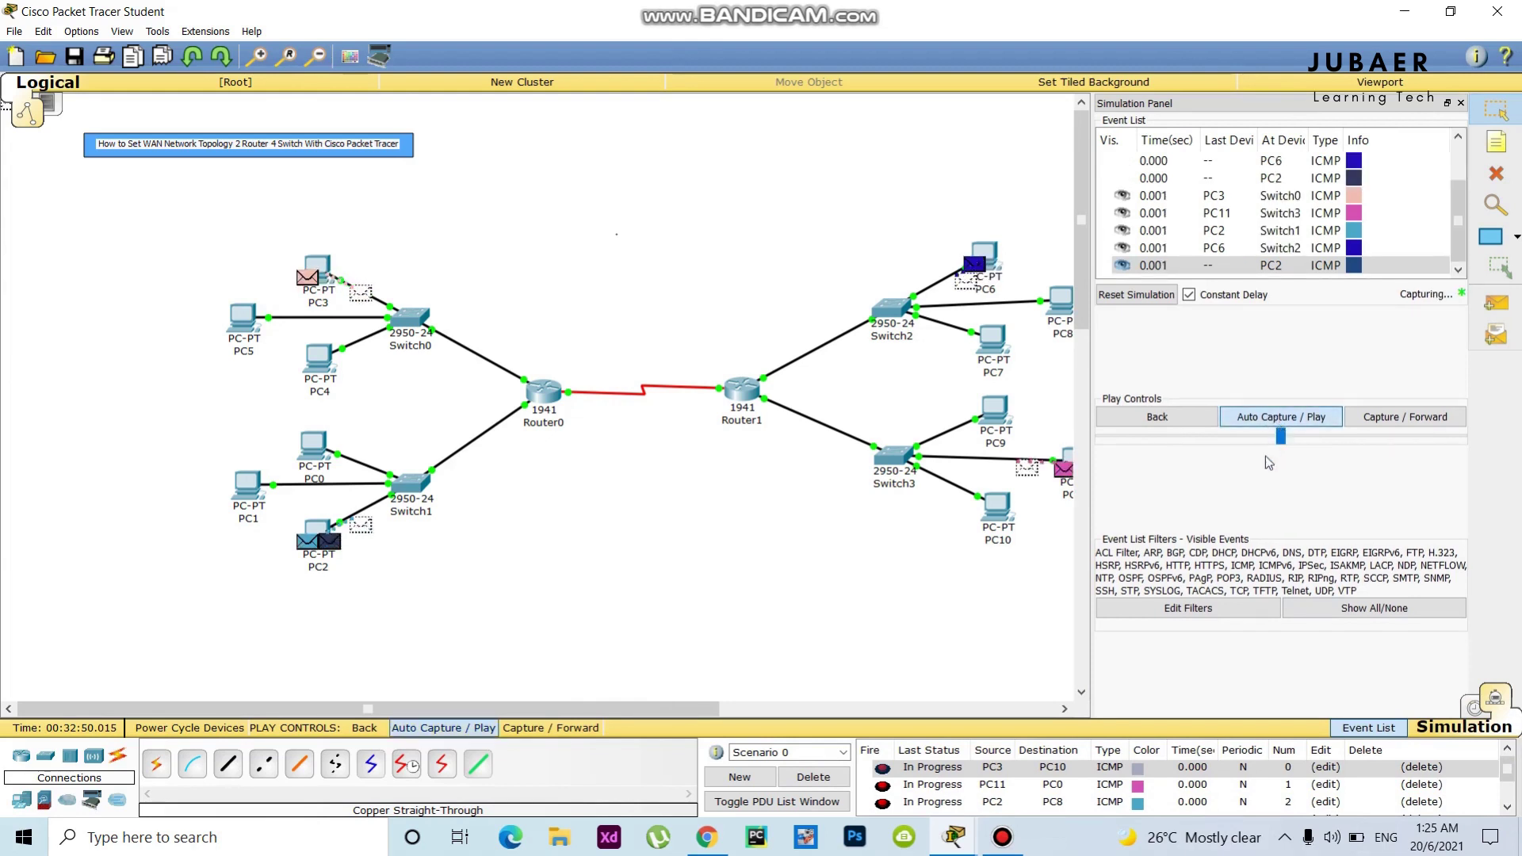